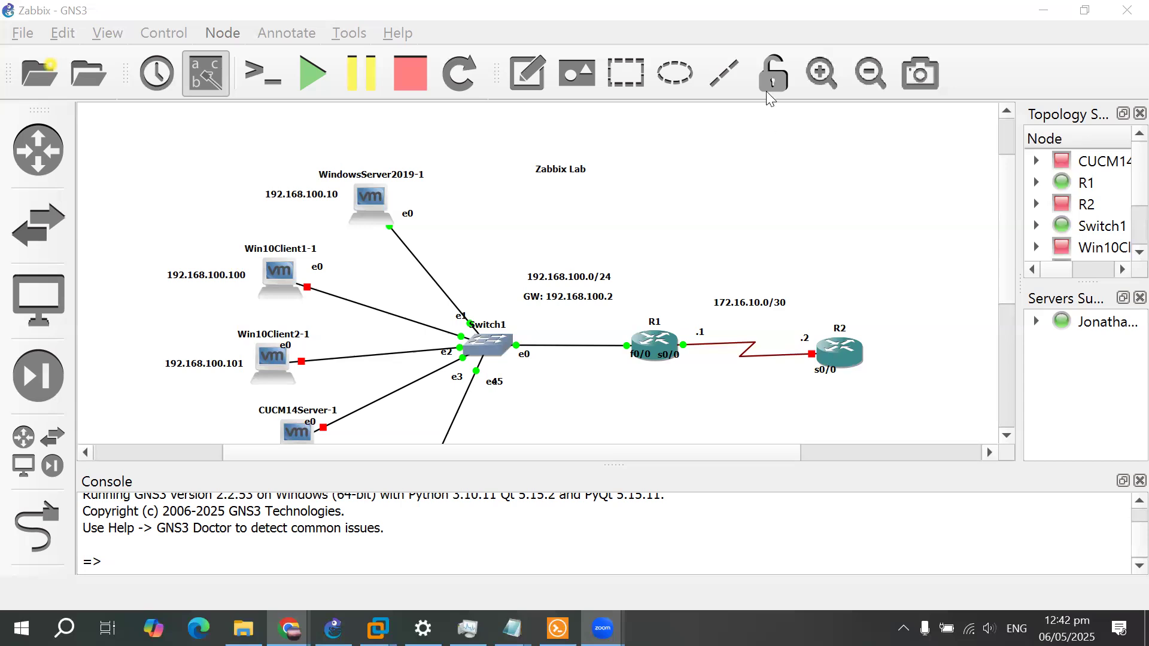
Examine the Zabbix Lab topology, from the WindowsServer2019-1 node to the Zabbix-1 node and the two routers
{"action": "left_click", "coordinate": [723, 186]}
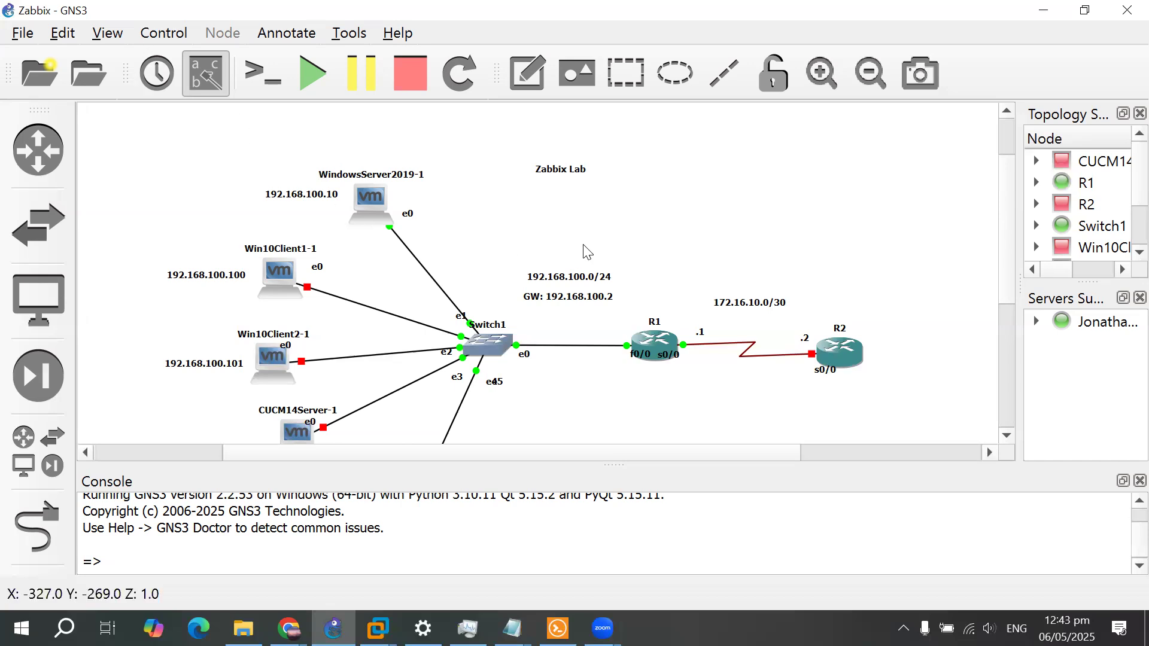
{"action": "scroll", "coordinate": [475, 208], "scroll_direction": "down", "scroll_amount": 1}
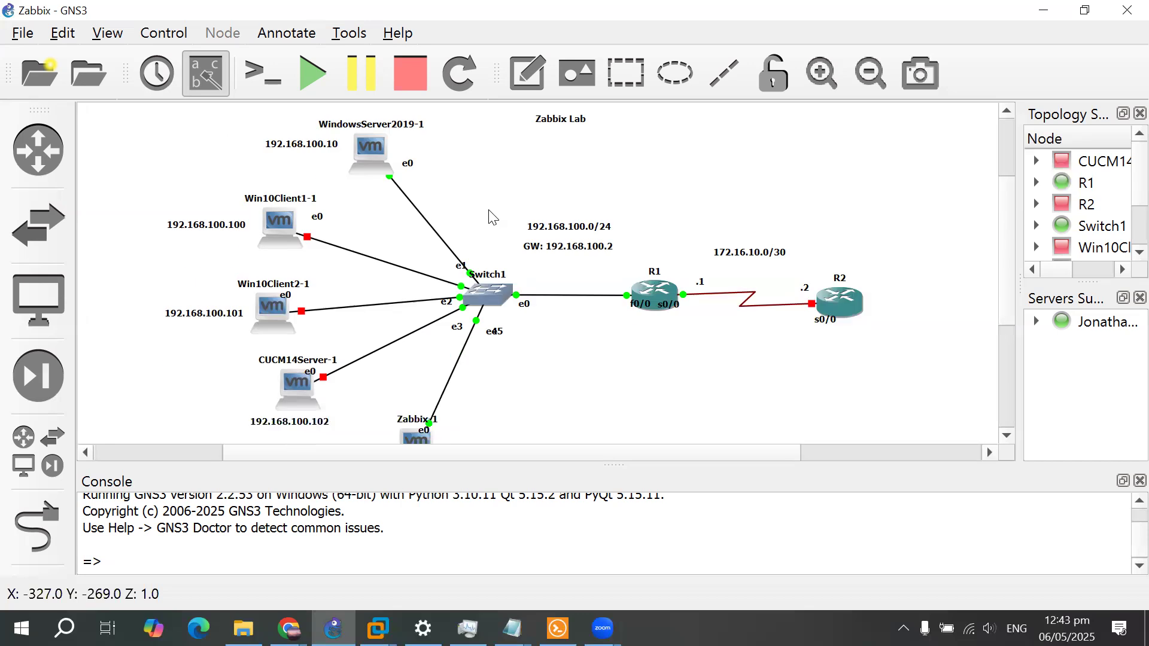
{"action": "scroll", "coordinate": [473, 399], "scroll_direction": "down", "scroll_amount": 3}
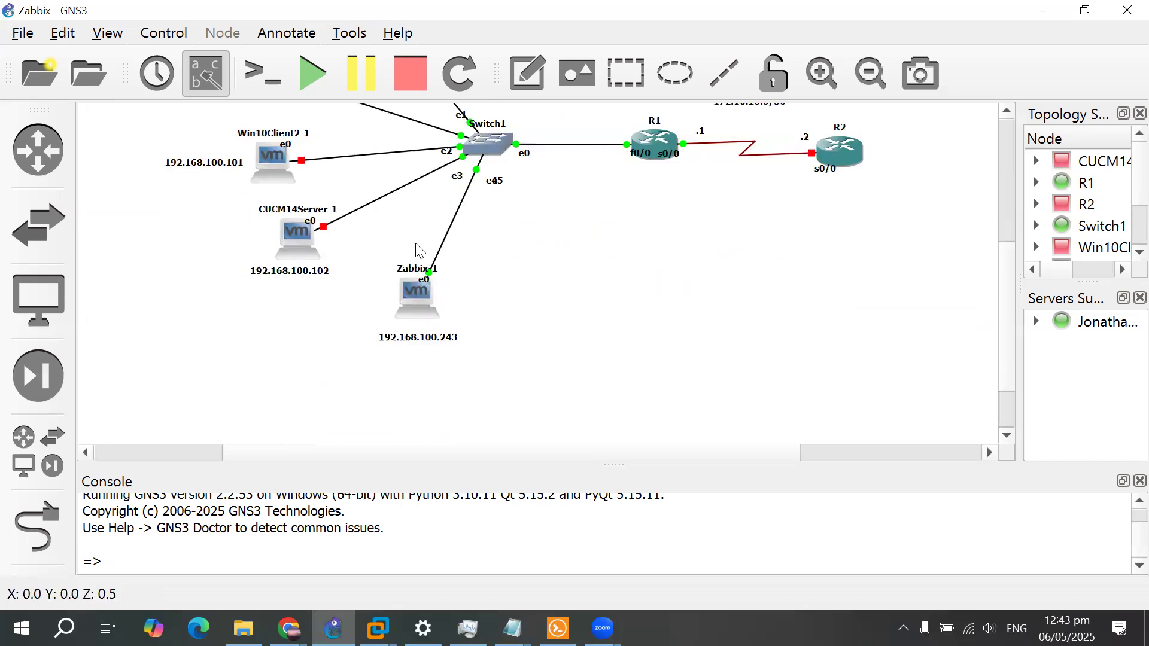
{"action": "scroll", "coordinate": [345, 355], "scroll_direction": "up", "scroll_amount": 1}
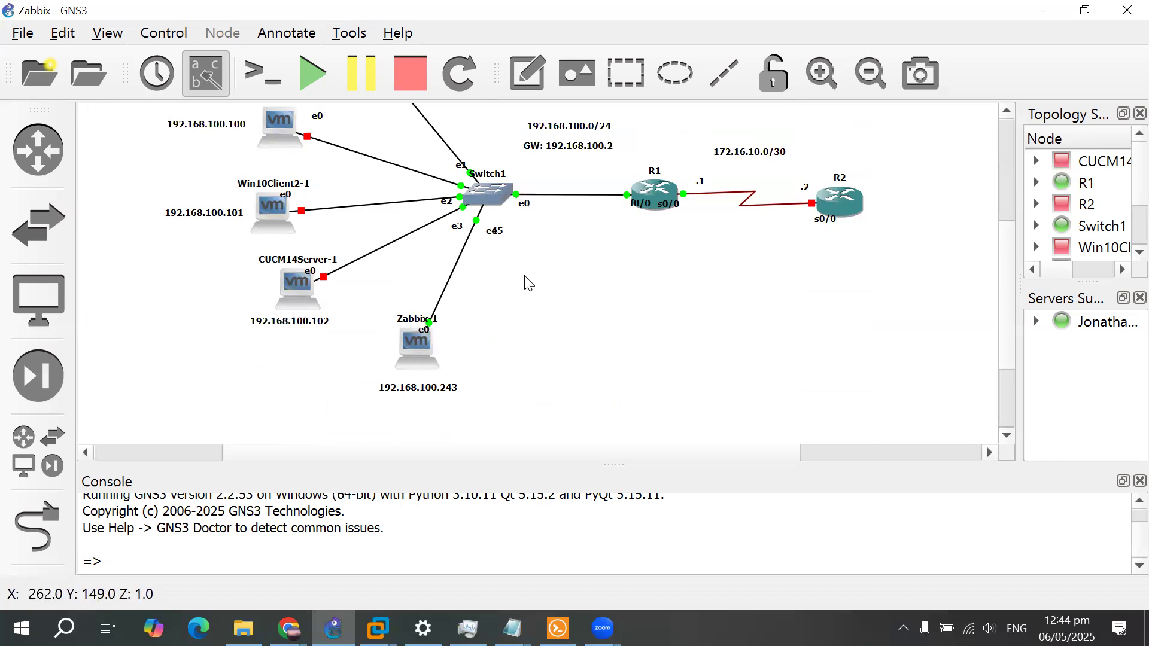
{"action": "scroll", "coordinate": [503, 383], "scroll_direction": "up", "scroll_amount": 1}
{"action": "scroll", "coordinate": [503, 383], "scroll_direction": "up", "scroll_amount": 2}
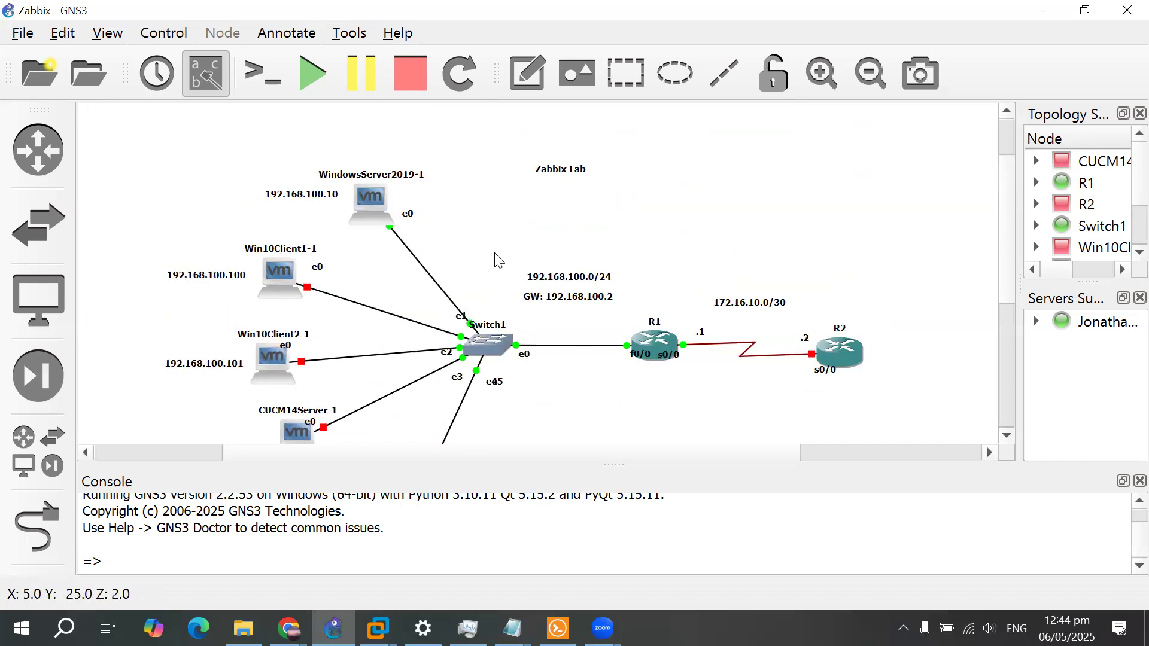
{"action": "scroll", "coordinate": [496, 222], "scroll_direction": "down", "scroll_amount": 2}
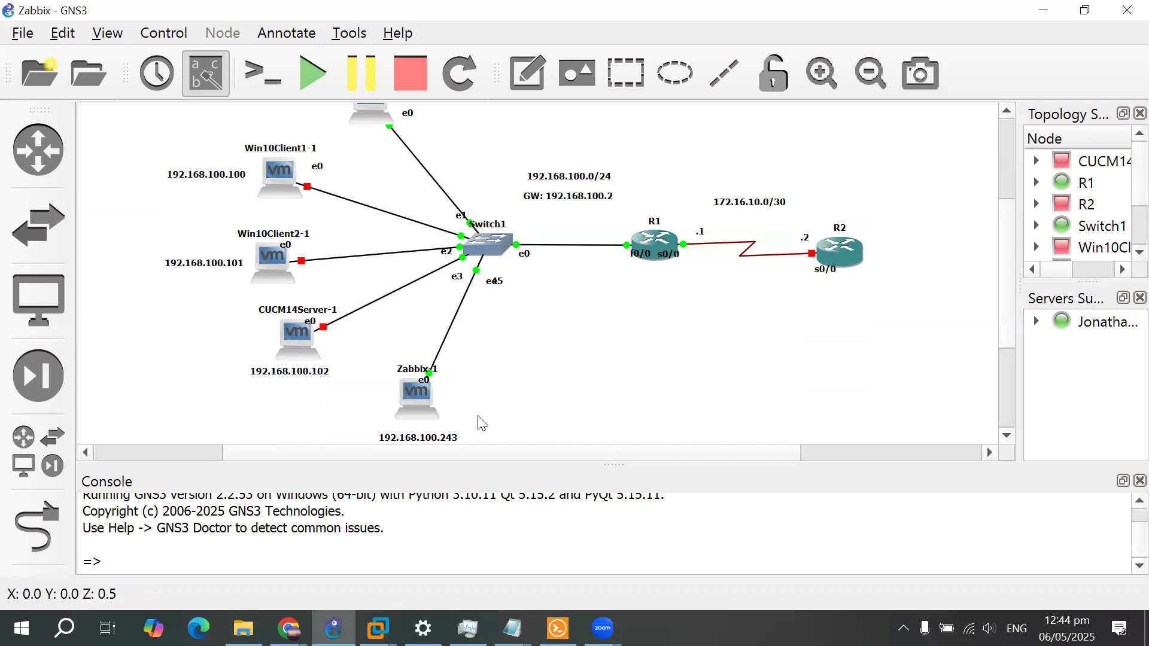
{"action": "scroll", "coordinate": [492, 391], "scroll_direction": "up", "scroll_amount": 2}
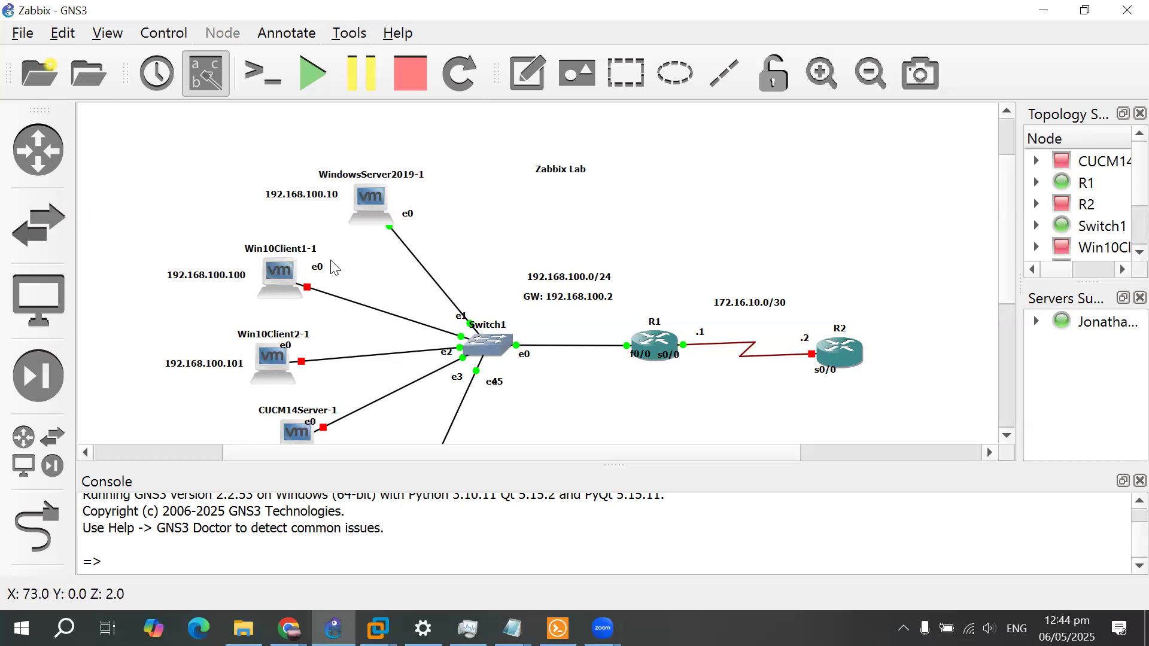
Start the Win10Client1-1 node and minimize the VMware Workstation window that opens
{"action": "right_click", "coordinate": [278, 274]}
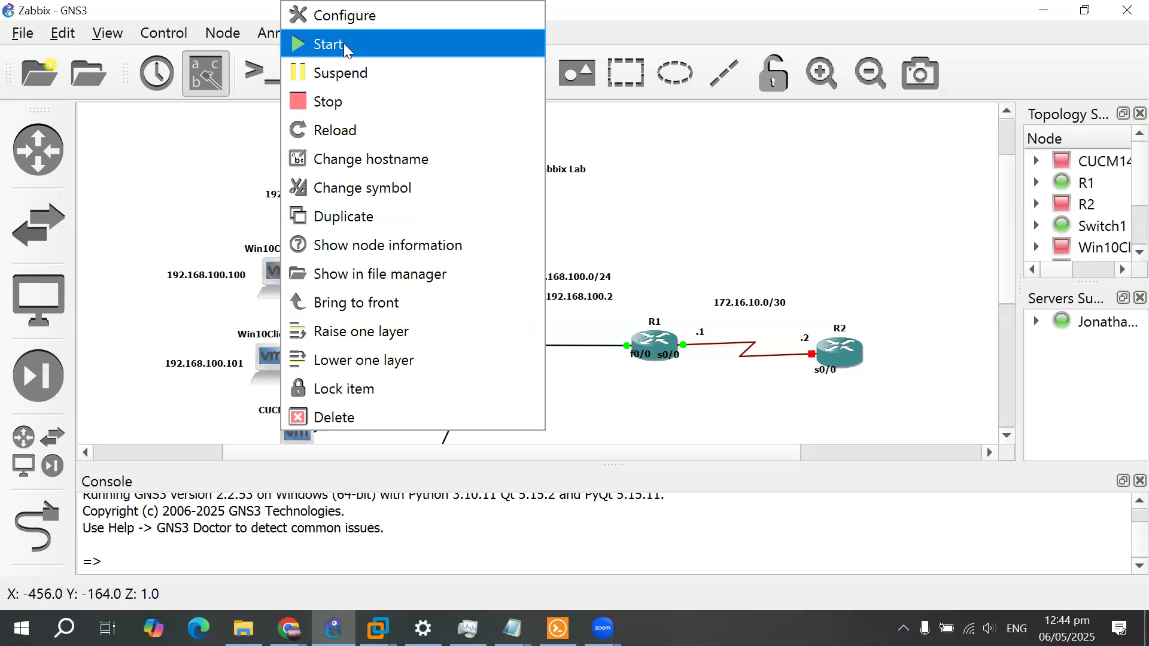
{"action": "left_click", "coordinate": [343, 43]}
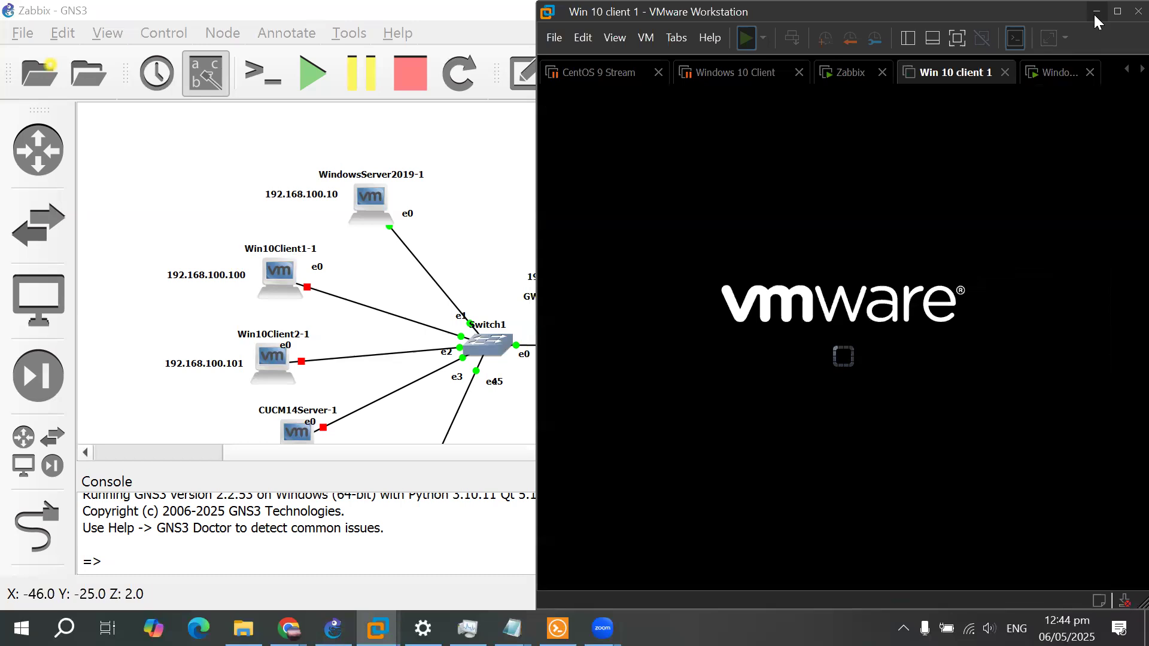
{"action": "left_click", "coordinate": [1095, 12]}
{"action": "left_click", "coordinate": [717, 212]}
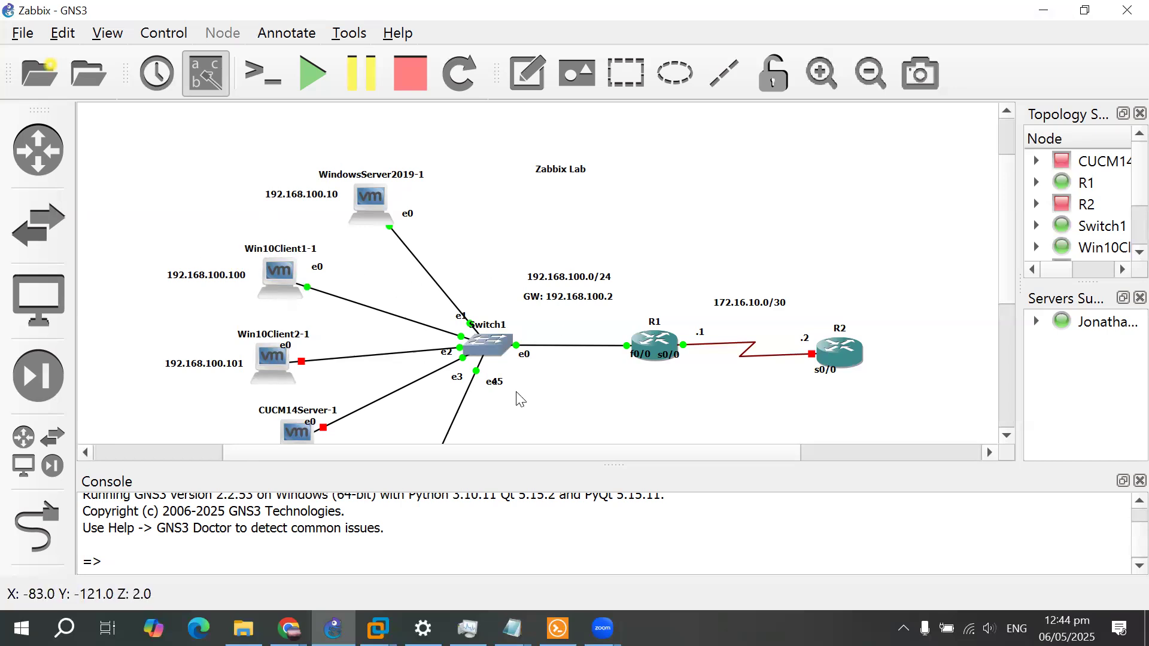
{"action": "scroll", "coordinate": [518, 389], "scroll_direction": "down", "scroll_amount": 1}
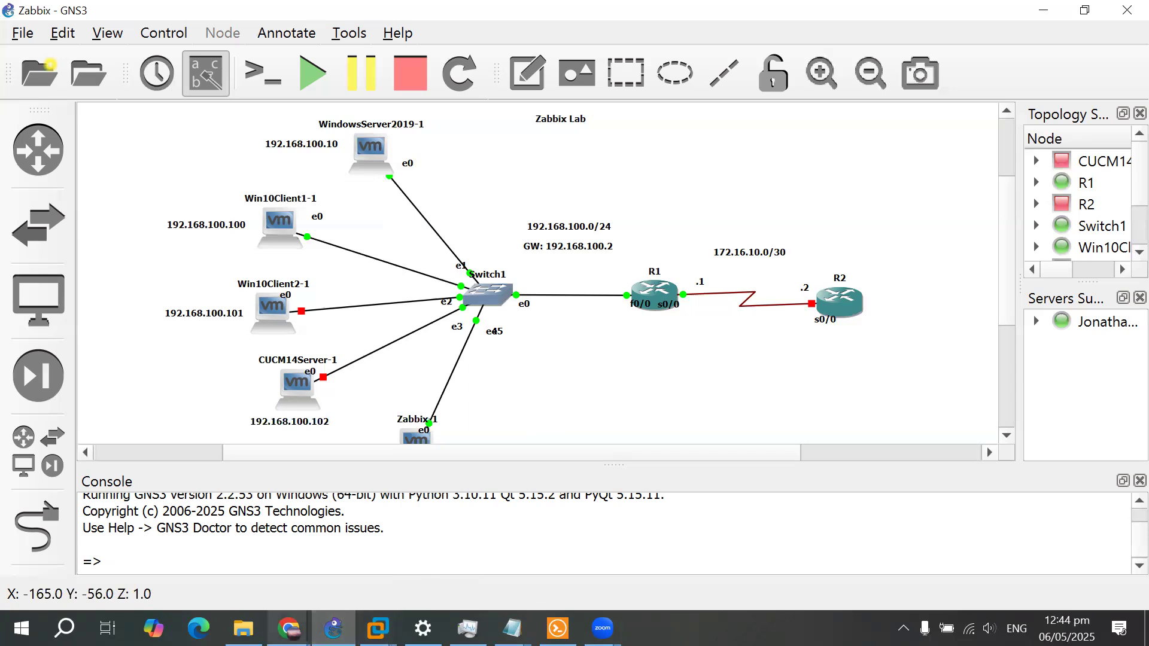
Switch to Chrome and review the platform choices on the Zabbix download page
{"action": "left_click", "coordinate": [289, 629]}
{"action": "left_click", "coordinate": [356, 590]}
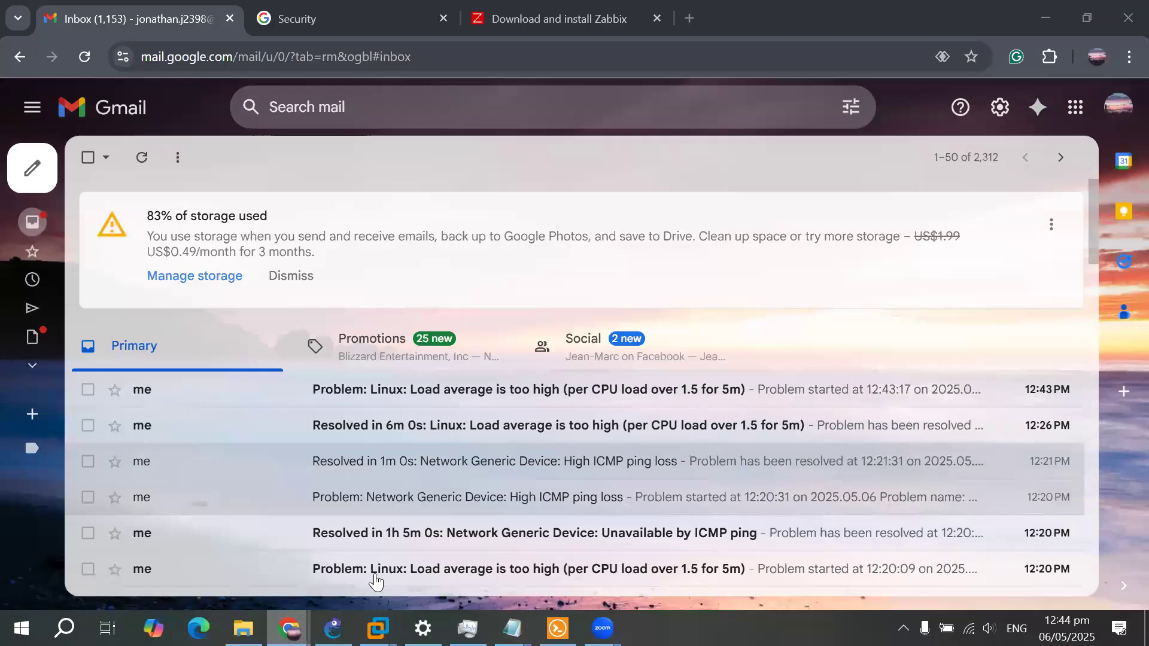
{"action": "left_click", "coordinate": [556, 28]}
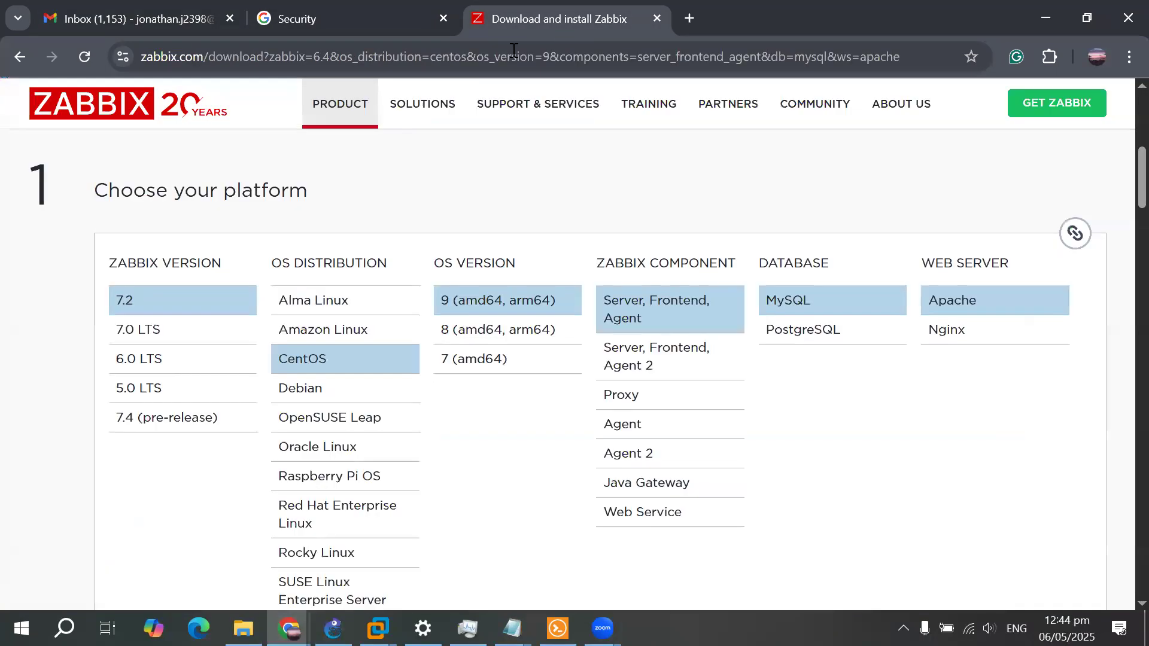
{"action": "scroll", "coordinate": [401, 148], "scroll_direction": "up", "scroll_amount": 7}
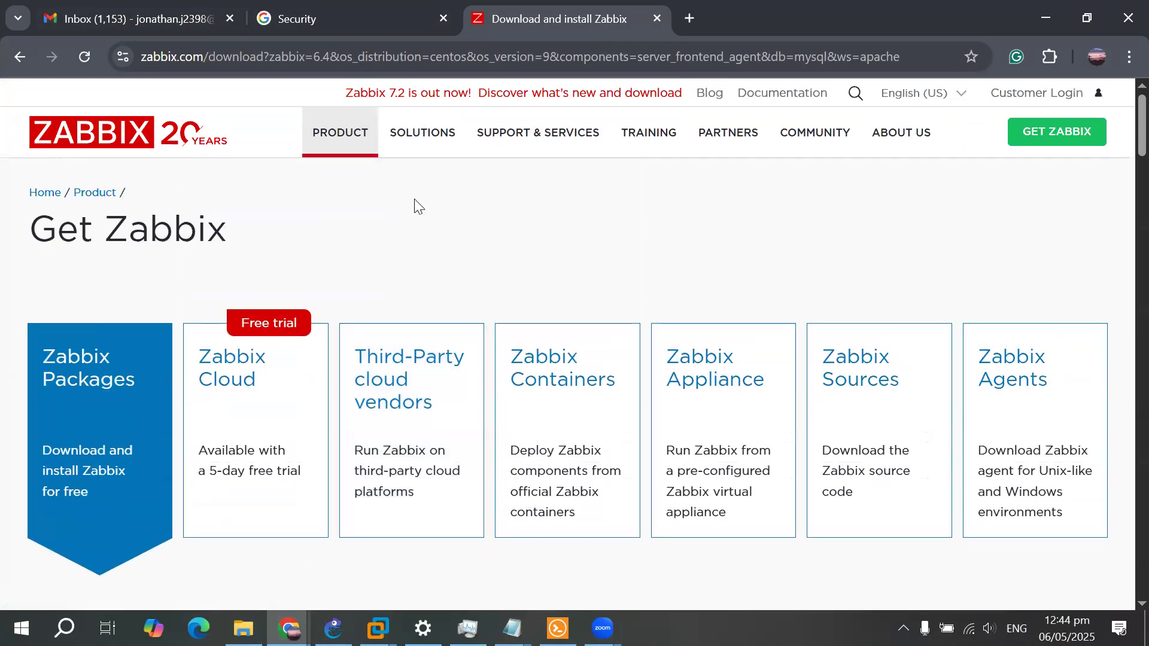
{"action": "scroll", "coordinate": [416, 207], "scroll_direction": "down", "scroll_amount": 1}
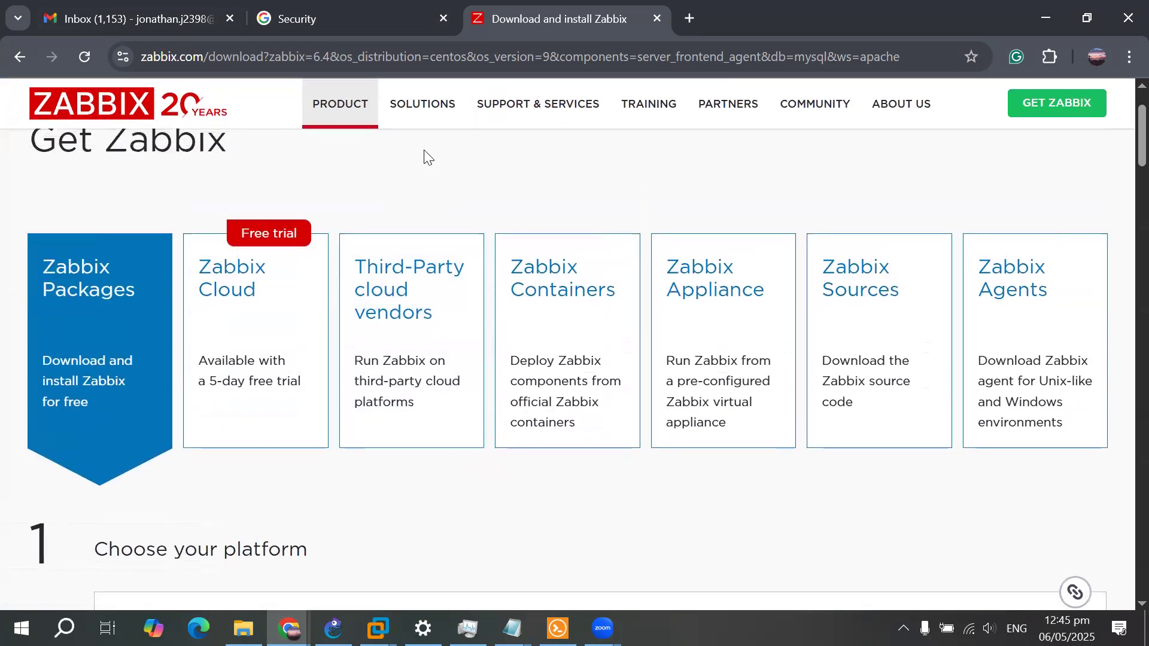
{"action": "scroll", "coordinate": [111, 278], "scroll_direction": "down", "scroll_amount": 5}
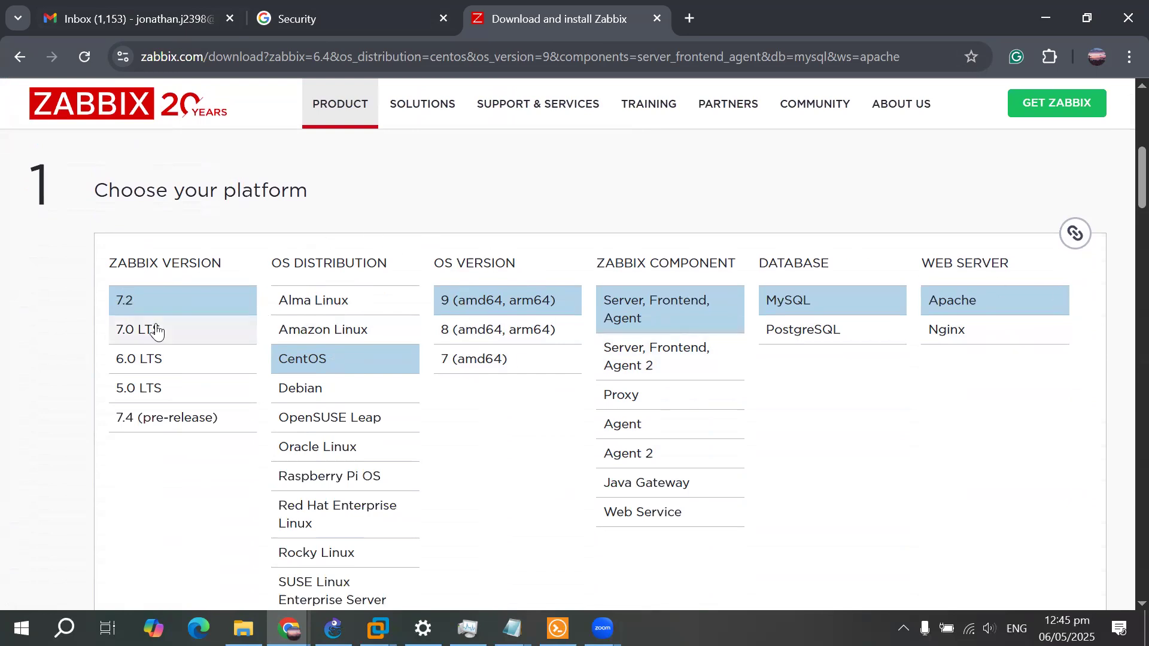
{"action": "scroll", "coordinate": [60, 286], "scroll_direction": "down", "scroll_amount": 3}
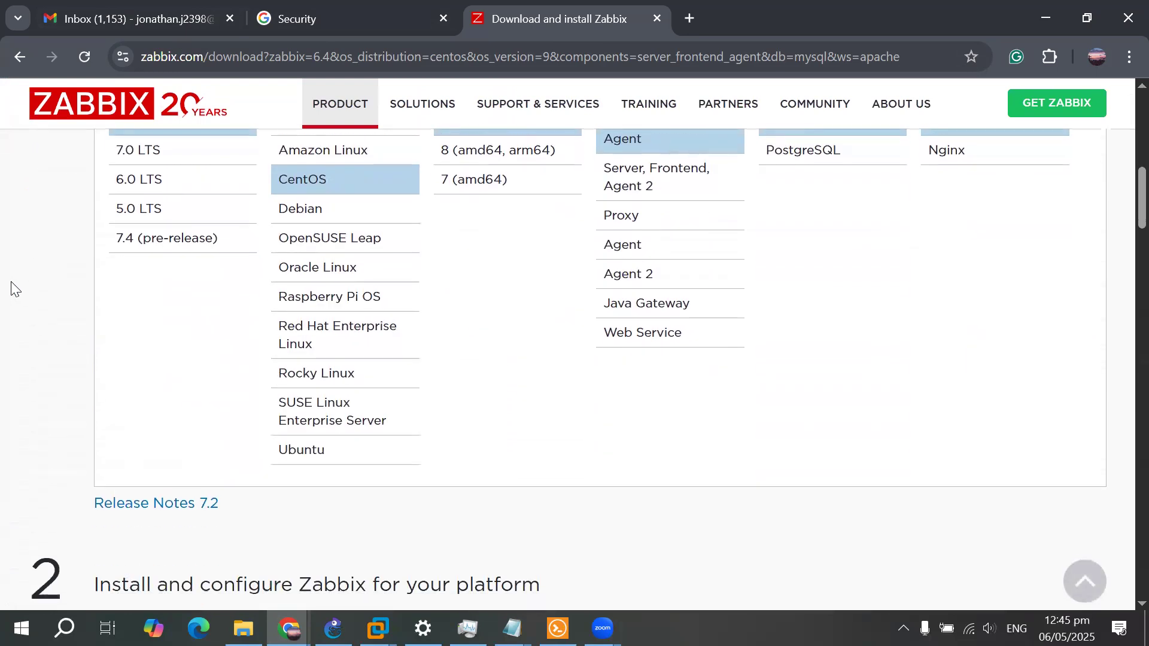
{"action": "scroll", "coordinate": [22, 279], "scroll_direction": "up", "scroll_amount": 3}
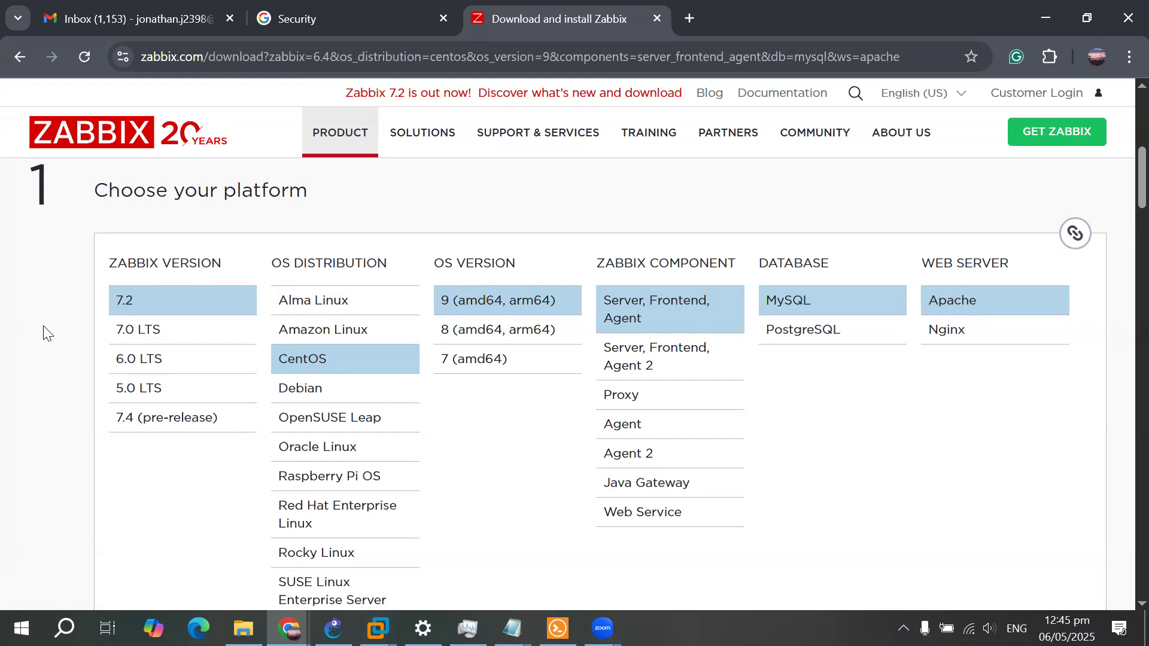
{"action": "scroll", "coordinate": [41, 331], "scroll_direction": "down", "scroll_amount": 6}
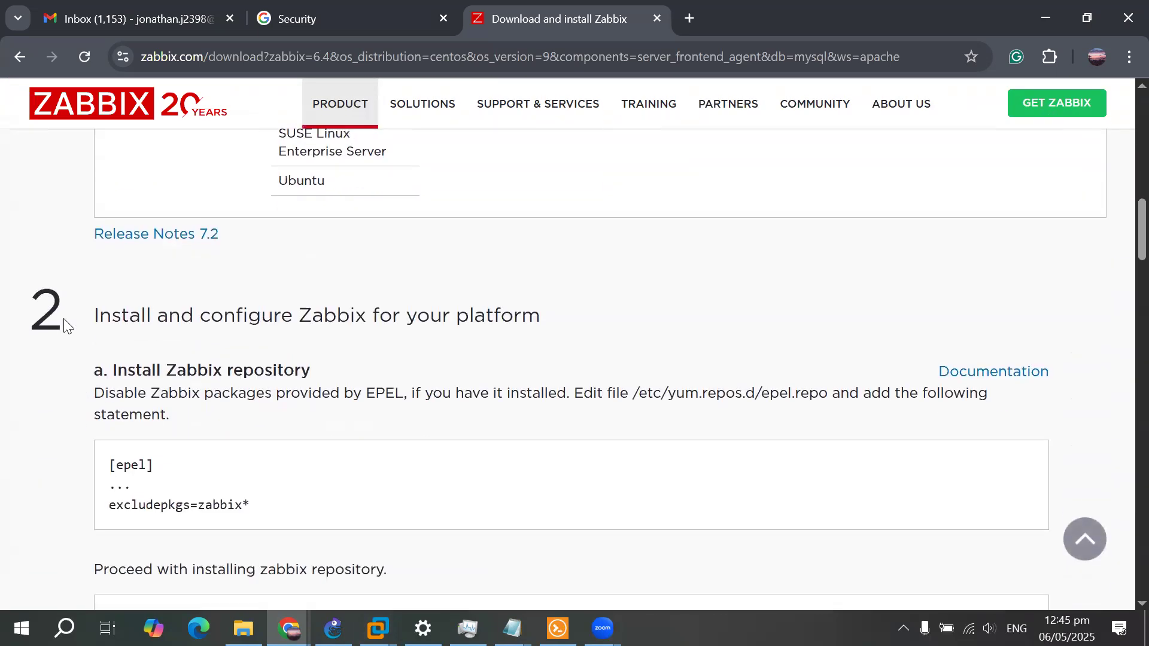
{"action": "scroll", "coordinate": [66, 302], "scroll_direction": "up", "scroll_amount": 5}
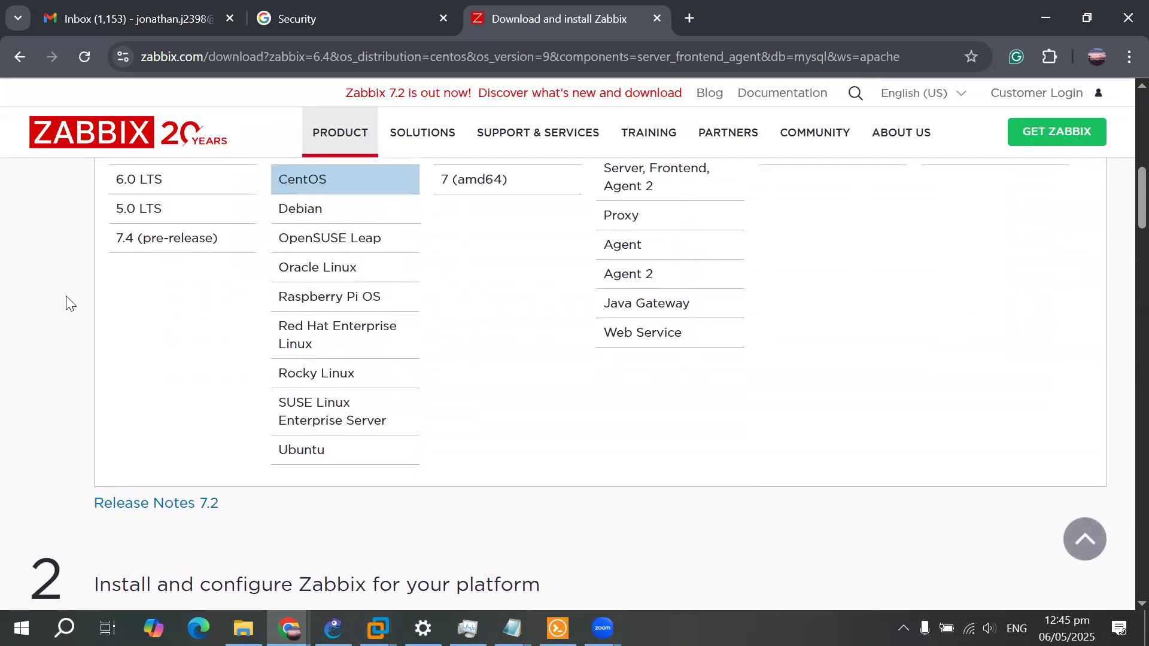
{"action": "scroll", "coordinate": [69, 302], "scroll_direction": "down", "scroll_amount": 1}
{"action": "scroll", "coordinate": [867, 425], "scroll_direction": "up", "scroll_amount": 3}
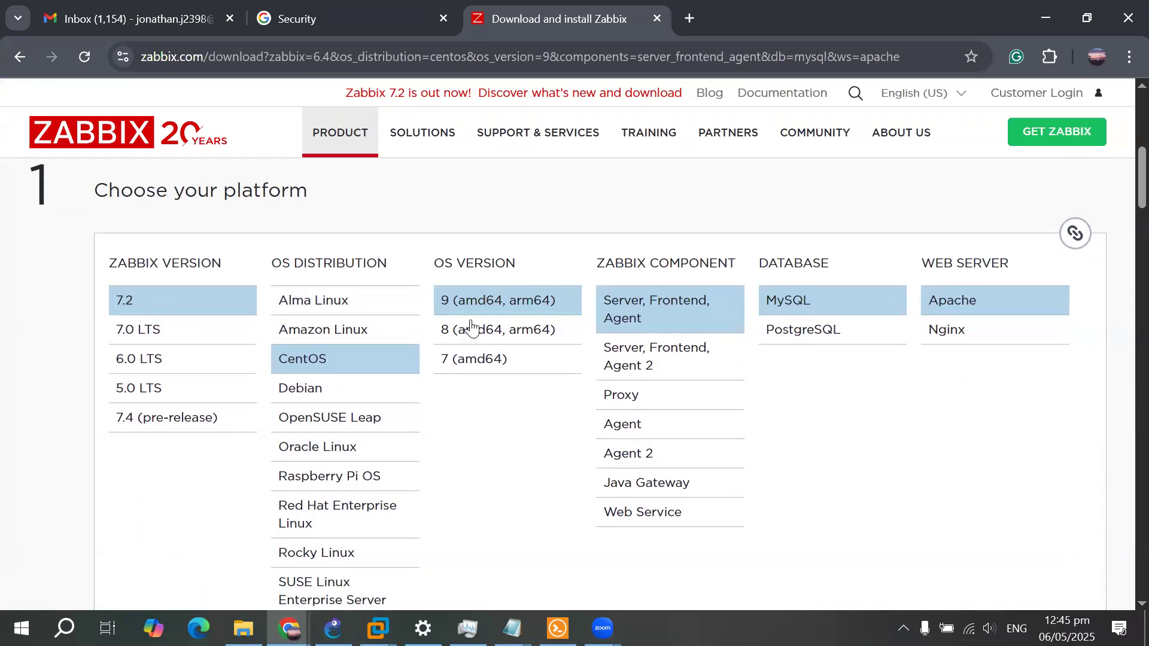
Read the Zabbix installation instructions for the selected platform, from the repository setup to opening the web UI
{"action": "scroll", "coordinate": [3, 466], "scroll_direction": "down", "scroll_amount": 5}
{"action": "scroll", "coordinate": [95, 273], "scroll_direction": "down", "scroll_amount": 4}
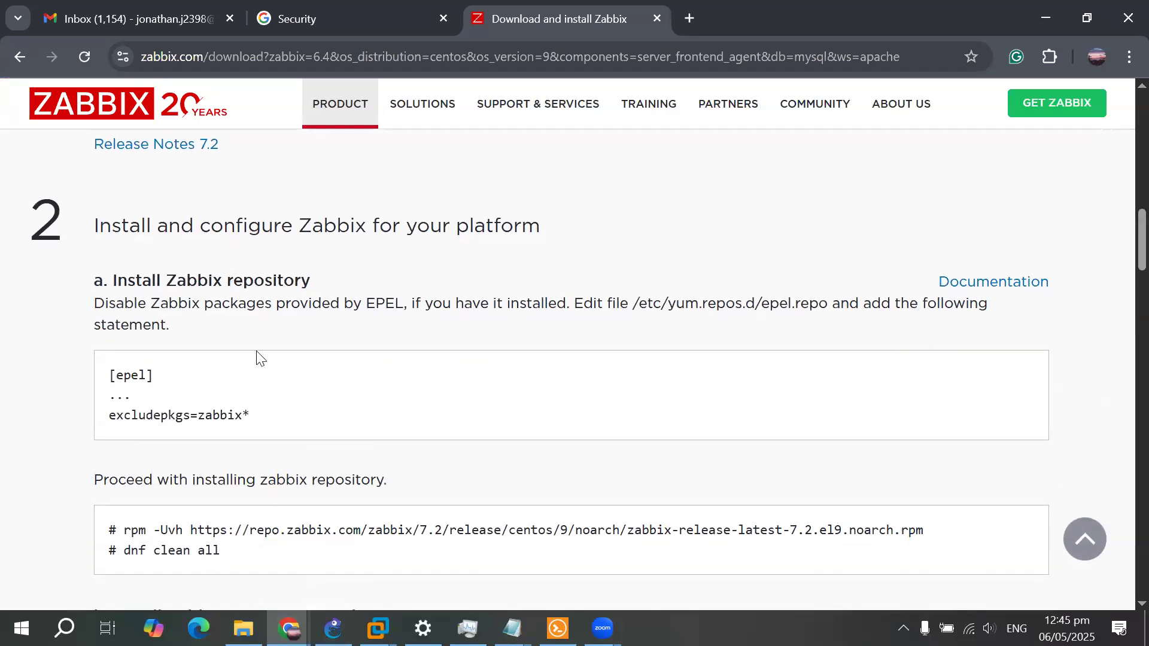
{"action": "scroll", "coordinate": [256, 356], "scroll_direction": "down", "scroll_amount": 2}
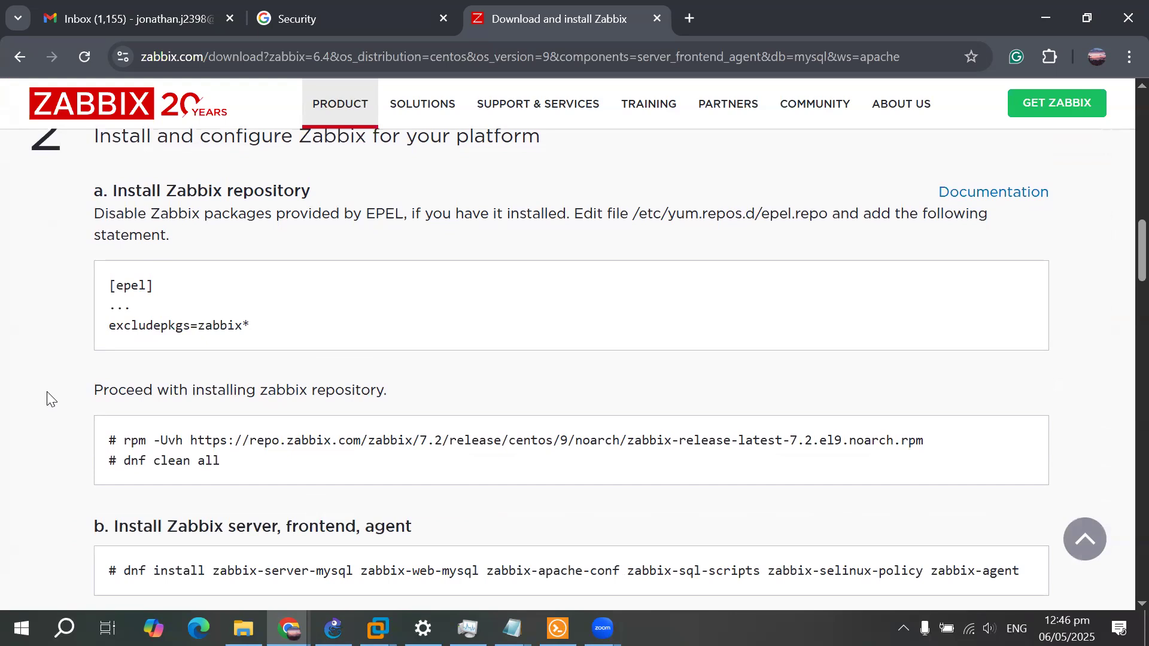
{"action": "scroll", "coordinate": [17, 386], "scroll_direction": "down", "scroll_amount": 3}
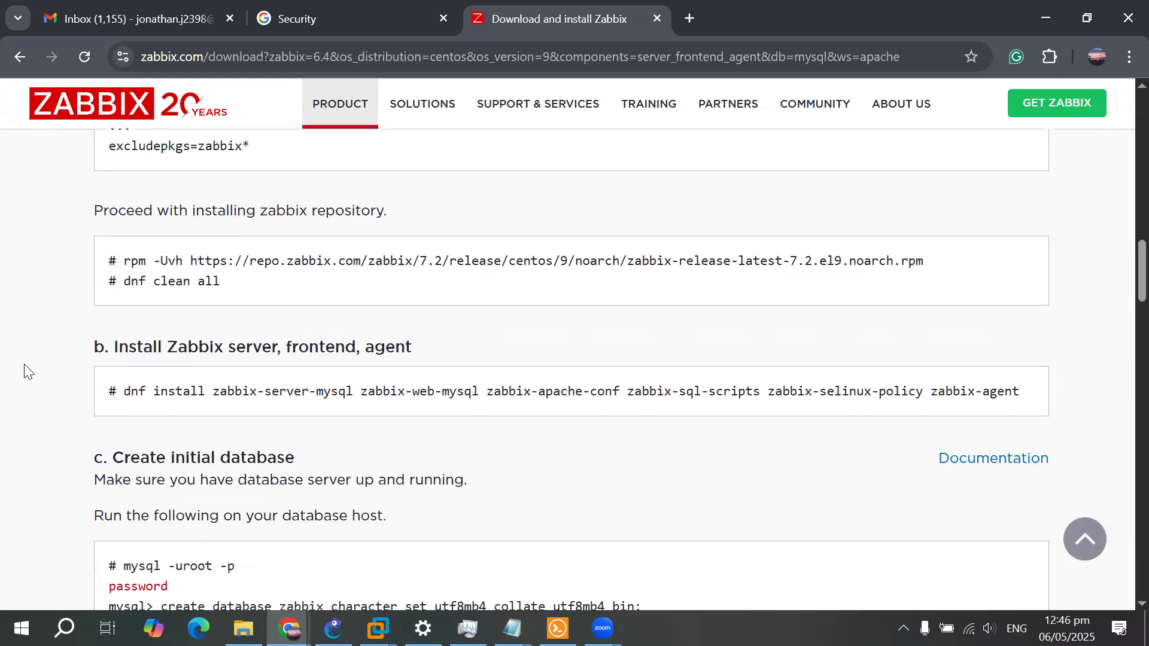
{"action": "scroll", "coordinate": [24, 371], "scroll_direction": "down", "scroll_amount": 3}
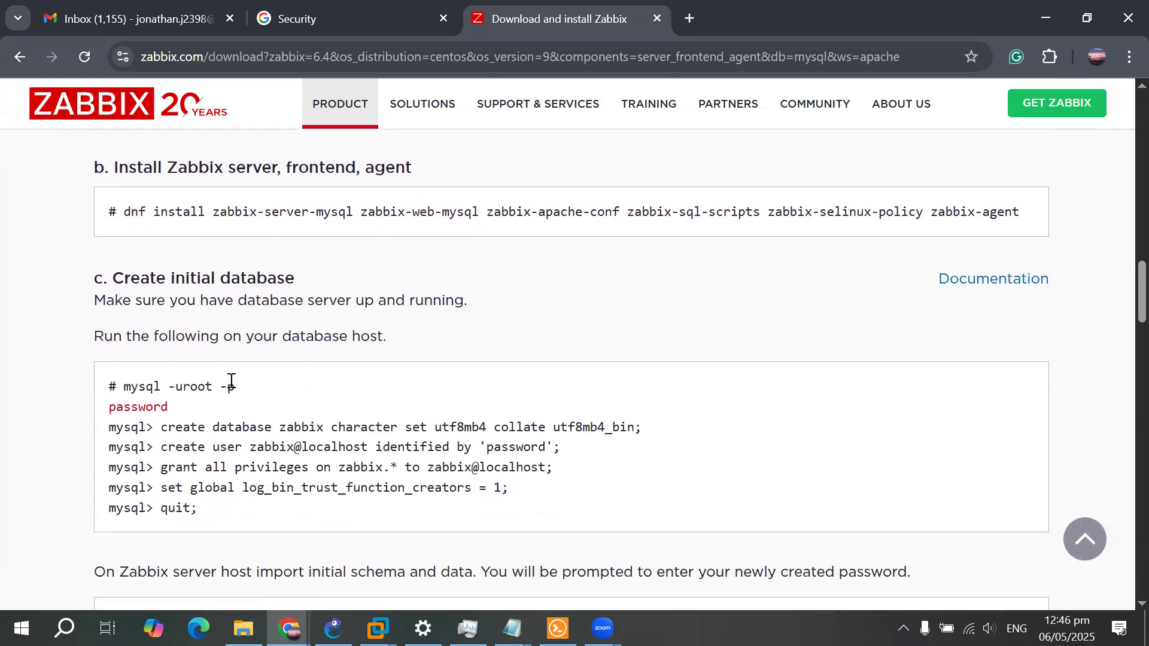
{"action": "scroll", "coordinate": [474, 428], "scroll_direction": "down", "scroll_amount": 4}
{"action": "scroll", "coordinate": [72, 334], "scroll_direction": "down", "scroll_amount": 4}
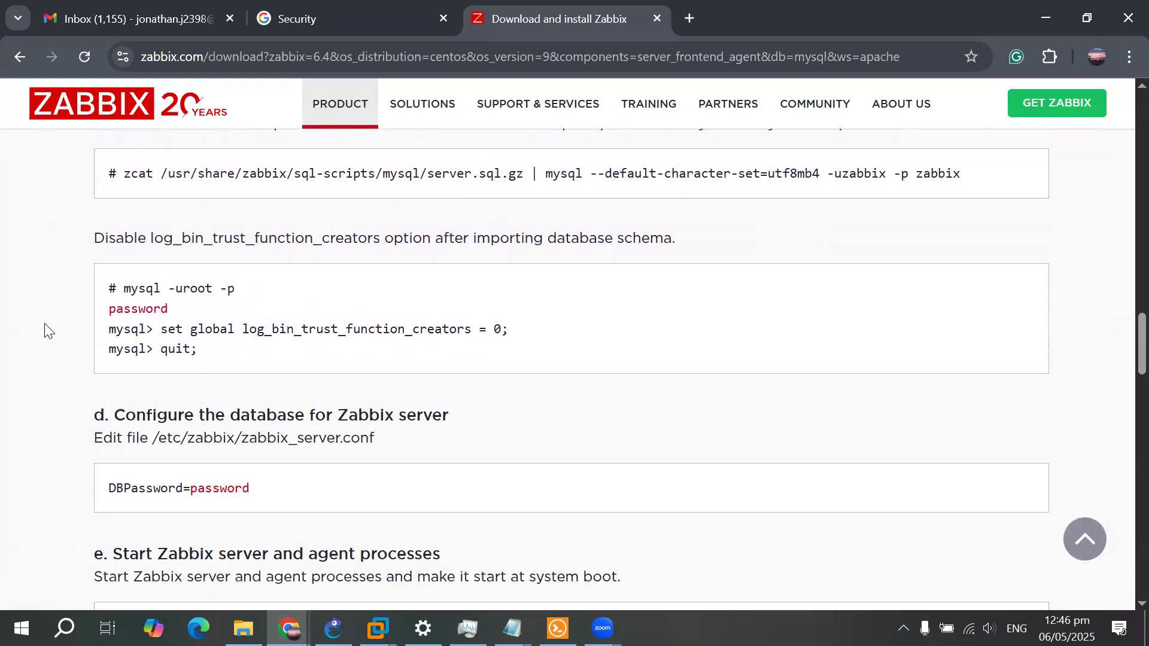
{"action": "scroll", "coordinate": [275, 390], "scroll_direction": "up", "scroll_amount": 4}
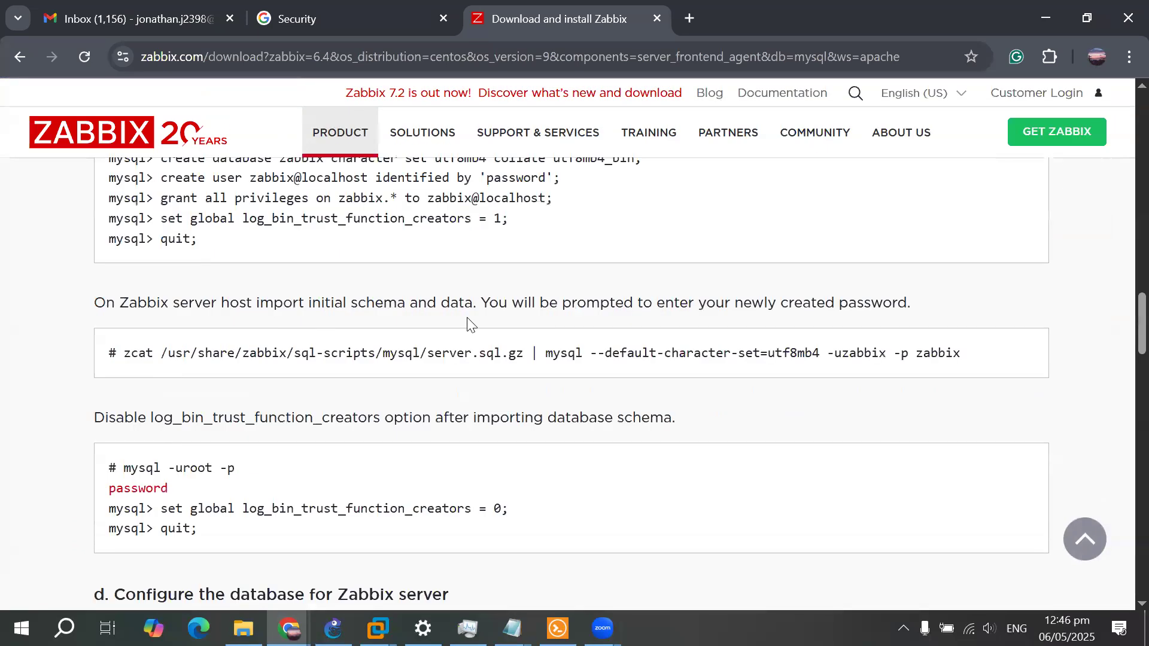
{"action": "scroll", "coordinate": [417, 267], "scroll_direction": "up", "scroll_amount": 2}
{"action": "scroll", "coordinate": [439, 413], "scroll_direction": "down", "scroll_amount": 10}
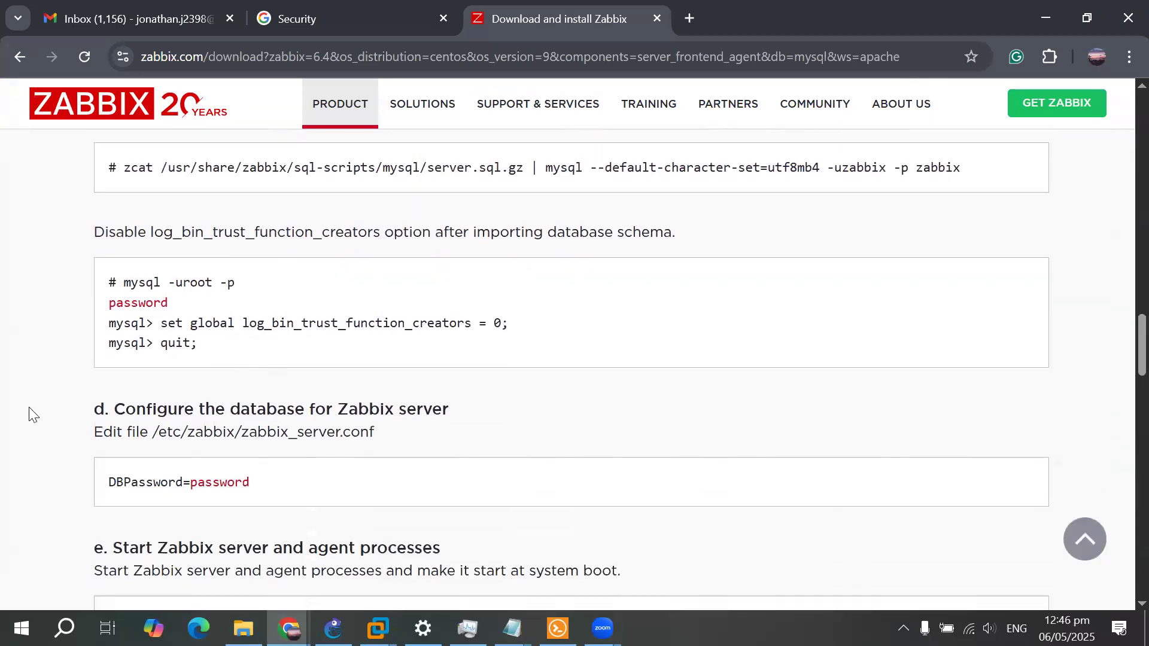
{"action": "scroll", "coordinate": [343, 182], "scroll_direction": "down", "scroll_amount": 2}
{"action": "scroll", "coordinate": [416, 349], "scroll_direction": "up", "scroll_amount": 3}
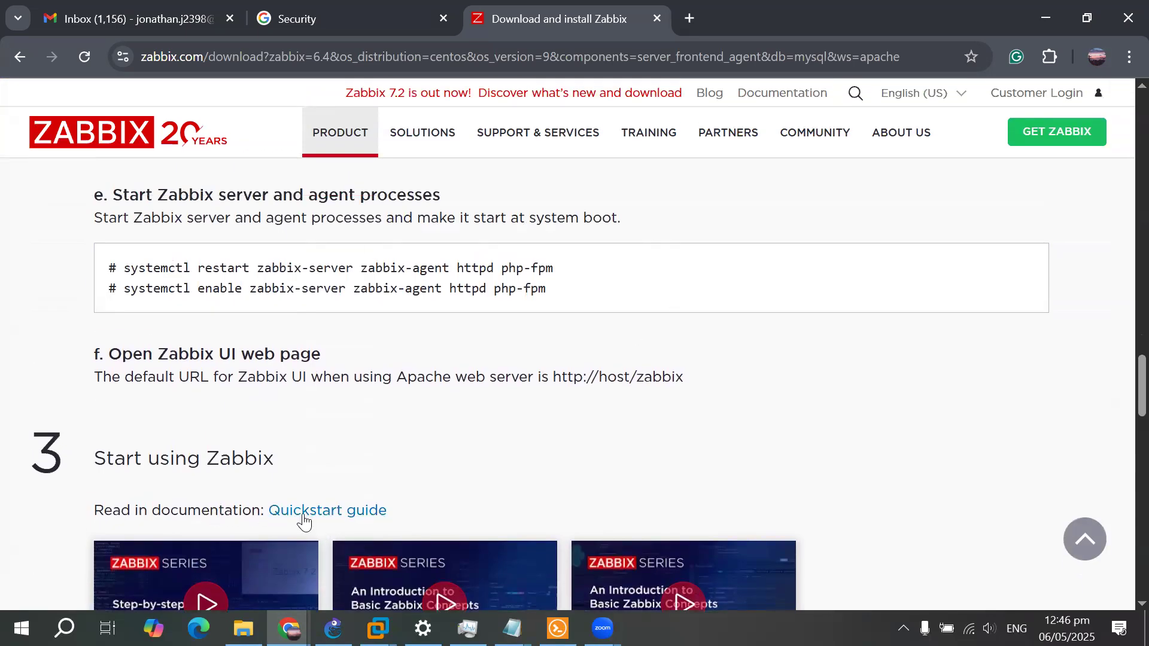
{"action": "scroll", "coordinate": [472, 416], "scroll_direction": "down", "scroll_amount": 2}
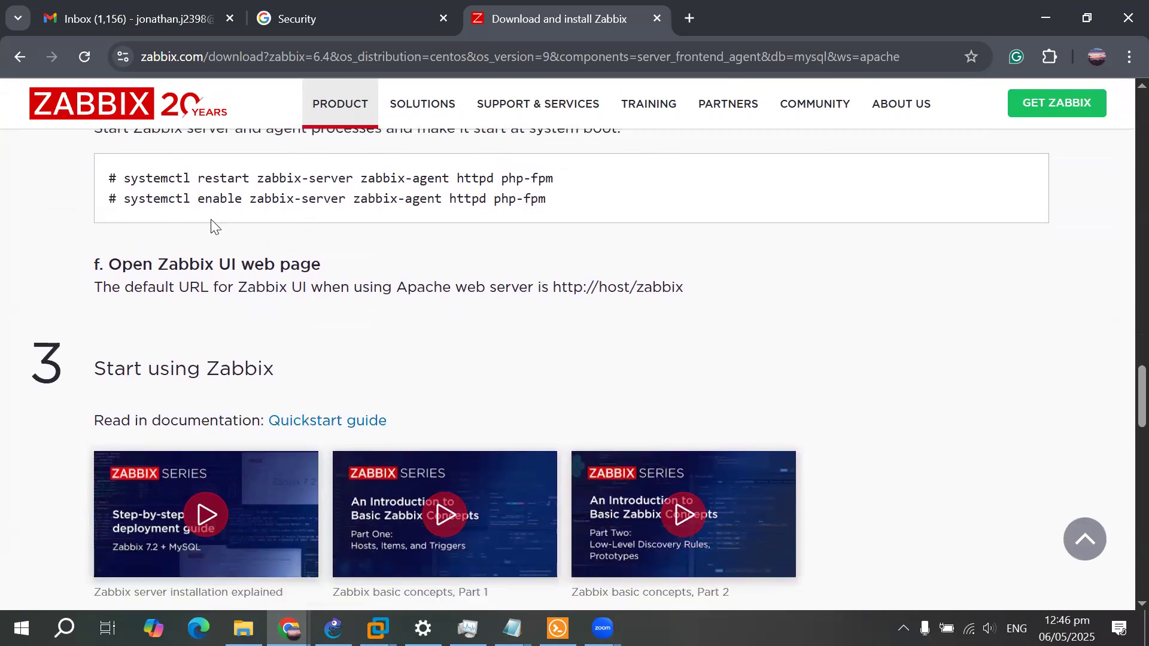
Open the Zabbix Quickstart guide and read through its section on login and configuring a user
{"action": "left_click", "coordinate": [324, 422]}
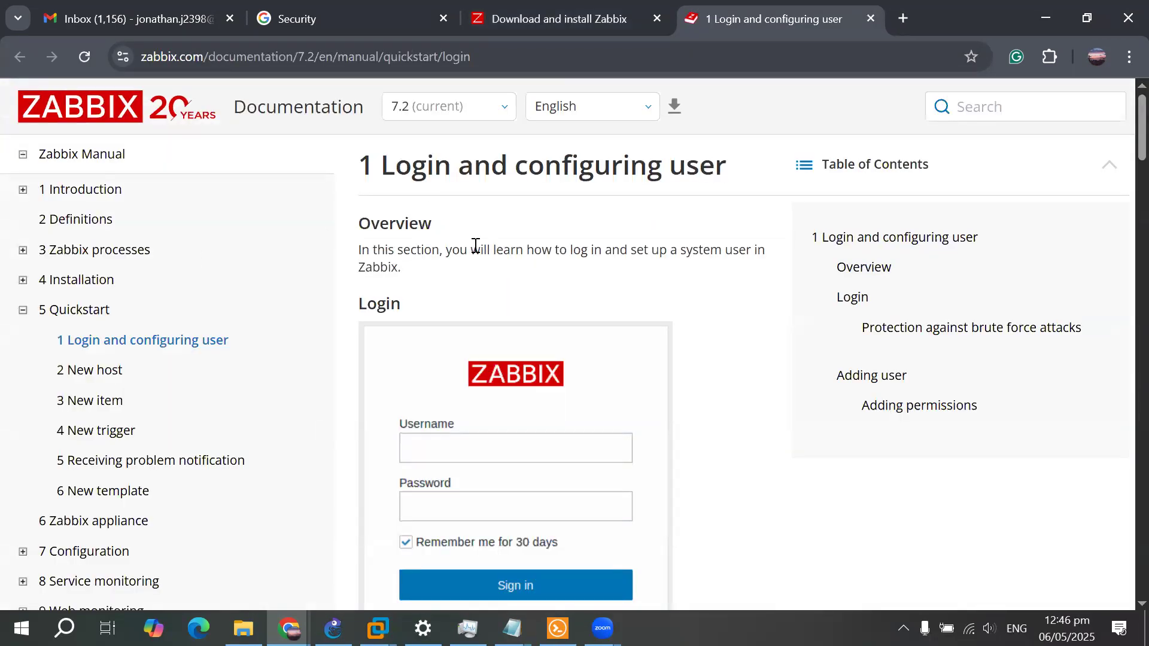
{"action": "scroll", "coordinate": [238, 295], "scroll_direction": "down", "scroll_amount": 9}
{"action": "scroll", "coordinate": [240, 297], "scroll_direction": "down", "scroll_amount": 5}
{"action": "scroll", "coordinate": [241, 297], "scroll_direction": "up", "scroll_amount": 15}
{"action": "scroll", "coordinate": [715, 308], "scroll_direction": "down", "scroll_amount": 9}
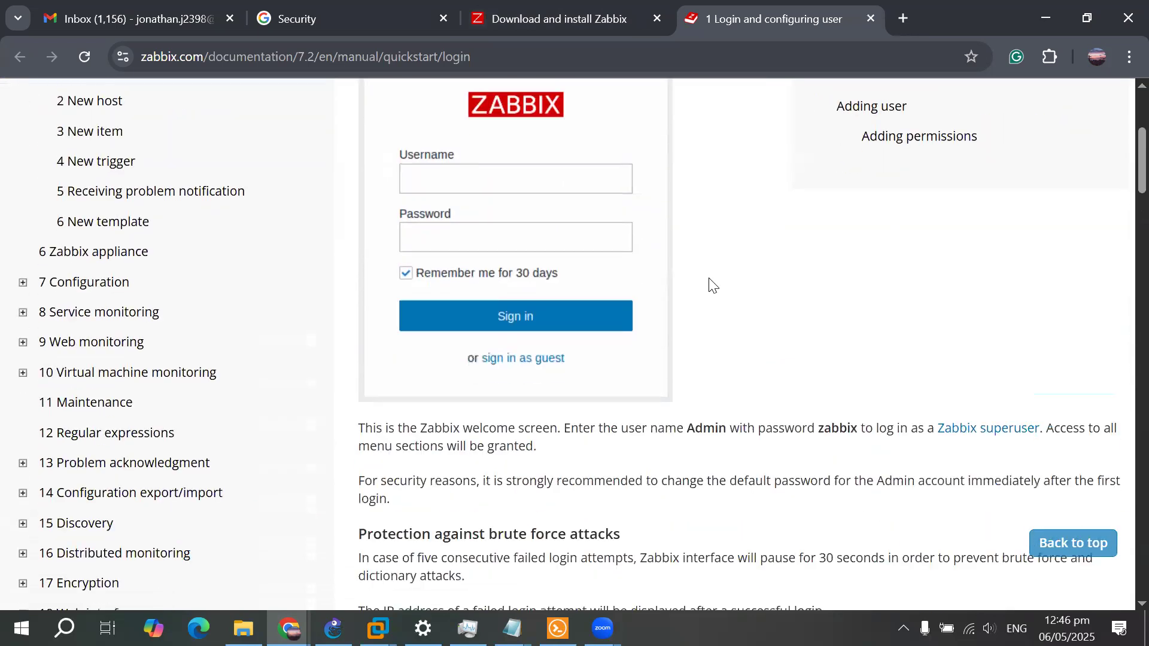
{"action": "scroll", "coordinate": [708, 278], "scroll_direction": "down", "scroll_amount": 11}
{"action": "scroll", "coordinate": [799, 281], "scroll_direction": "up", "scroll_amount": 4}
{"action": "scroll", "coordinate": [799, 281], "scroll_direction": "up", "scroll_amount": 16}
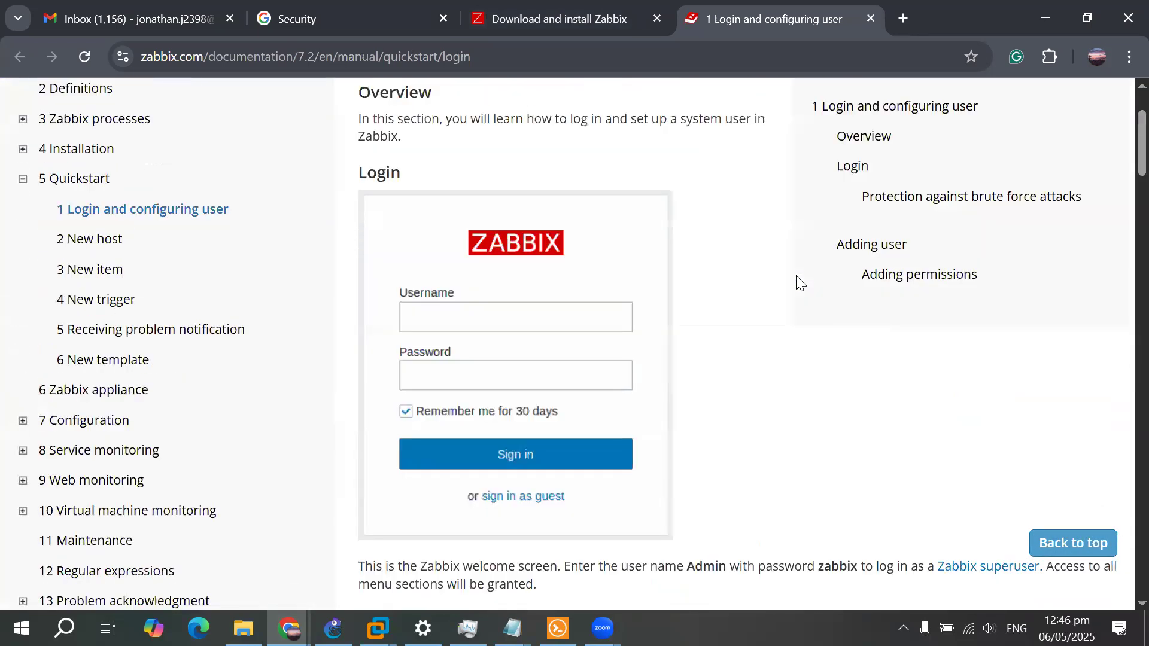
{"action": "scroll", "coordinate": [568, 247], "scroll_direction": "up", "scroll_amount": 2}
{"action": "scroll", "coordinate": [639, 346], "scroll_direction": "down", "scroll_amount": 6}
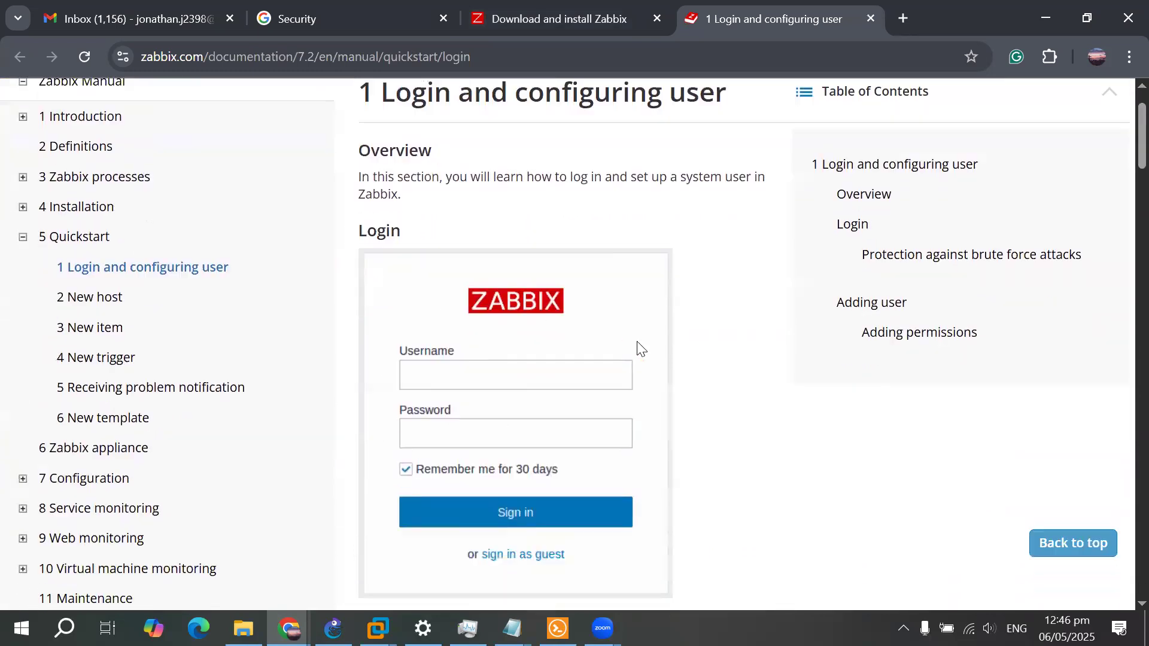
{"action": "scroll", "coordinate": [662, 349], "scroll_direction": "up", "scroll_amount": 4}
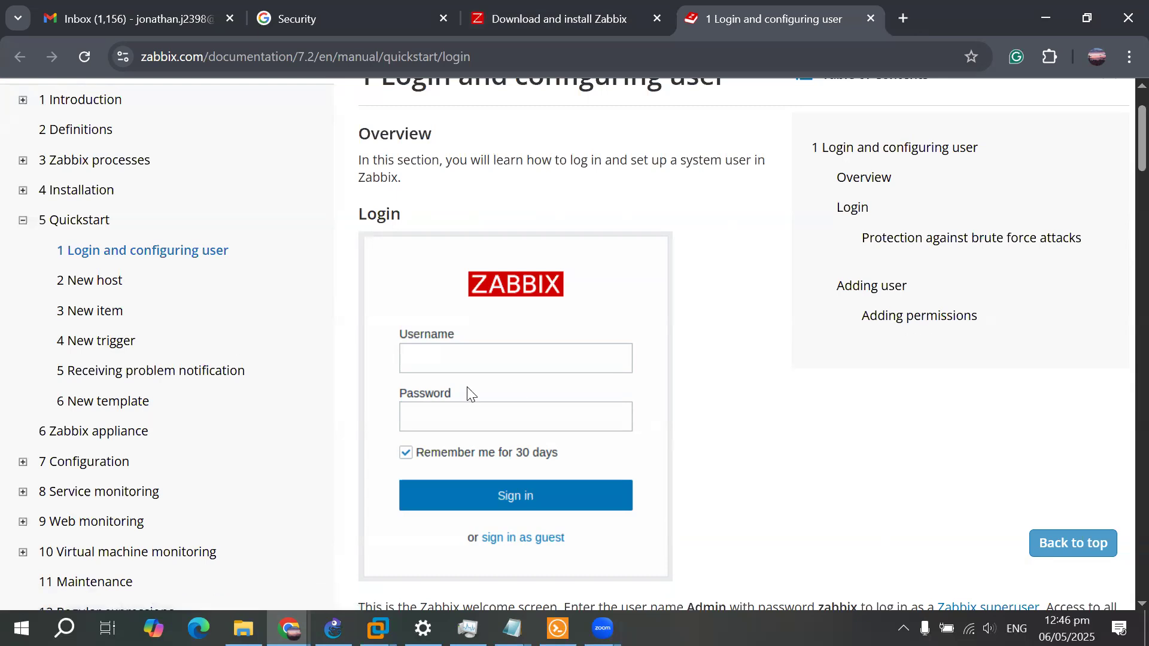
Read through the login and user configuration guide, from the default login to the user media settings, and return to its beginning
{"action": "scroll", "coordinate": [666, 372], "scroll_direction": "up", "scroll_amount": 2}
{"action": "scroll", "coordinate": [815, 391], "scroll_direction": "down", "scroll_amount": 5}
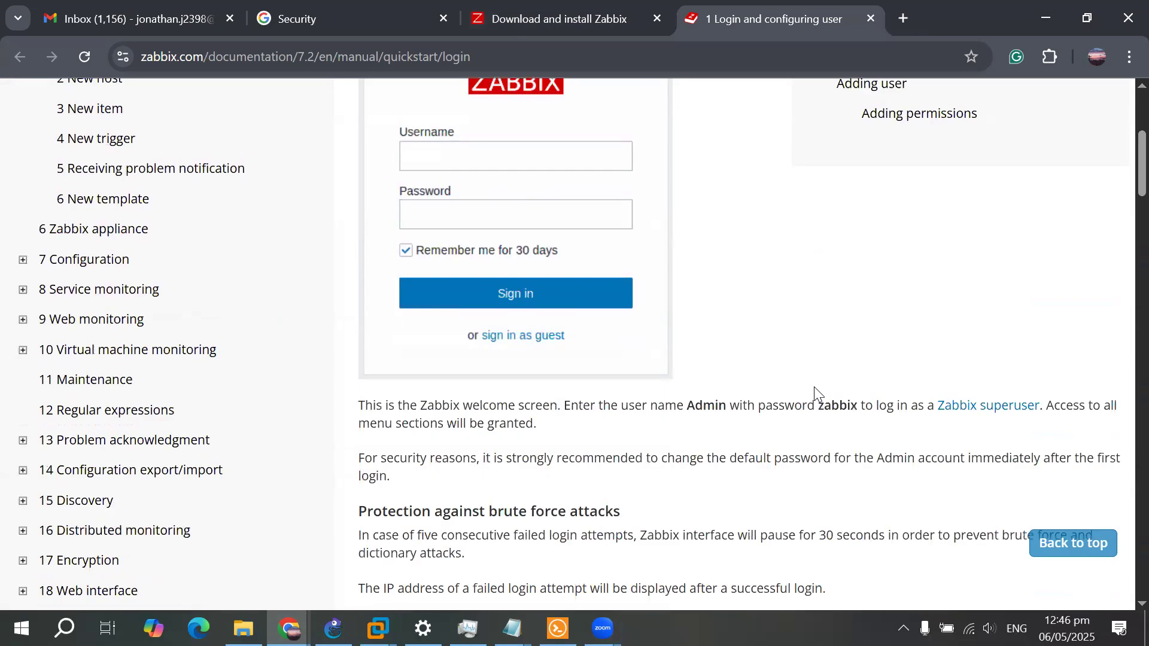
{"action": "scroll", "coordinate": [423, 377], "scroll_direction": "down", "scroll_amount": 20}
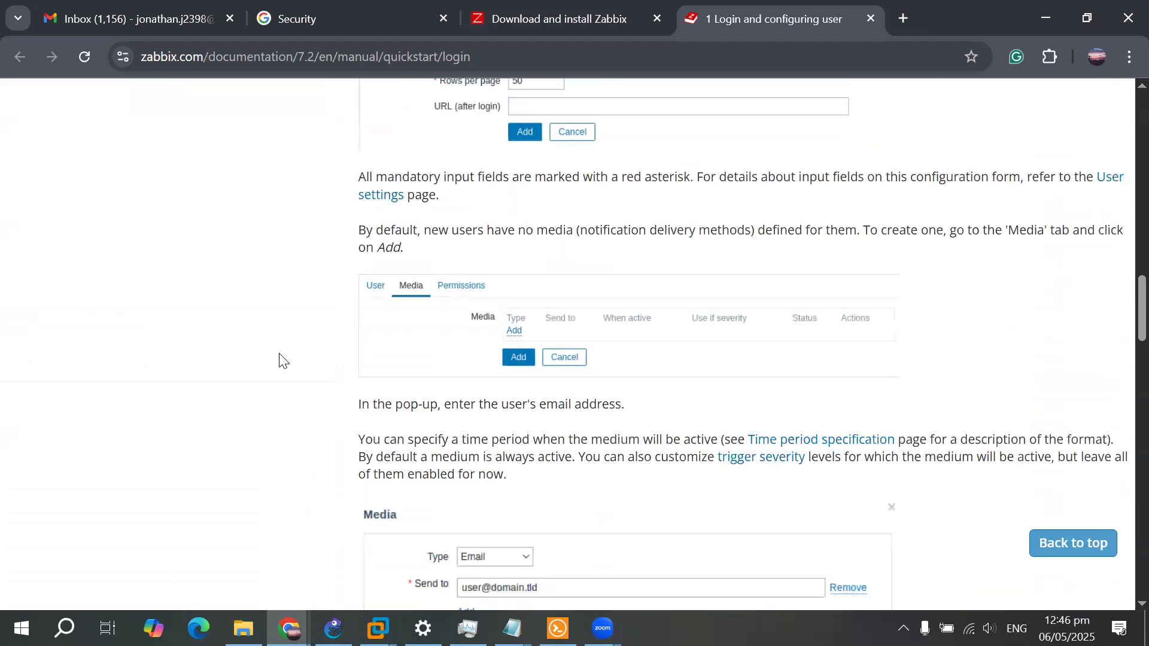
{"action": "scroll", "coordinate": [1120, 341], "scroll_direction": "down", "scroll_amount": 2}
{"action": "triple_click", "coordinate": [1120, 329]}
{"action": "left_click", "coordinate": [1022, 437]}
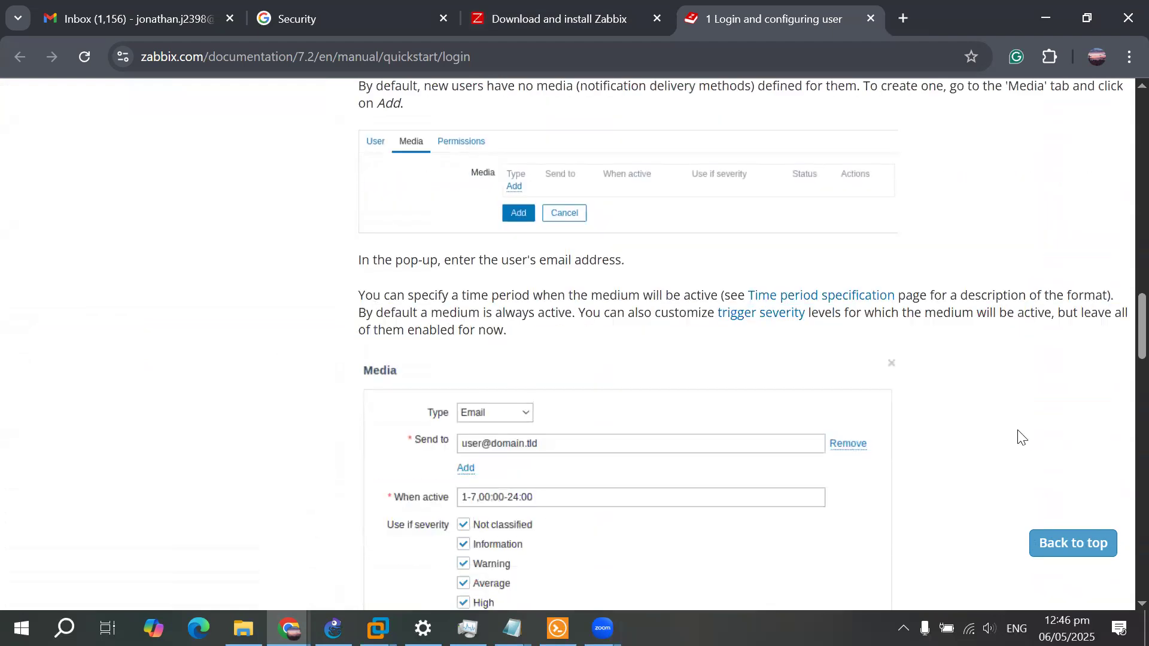
{"action": "scroll", "coordinate": [1121, 341], "scroll_direction": "up", "scroll_amount": 20}
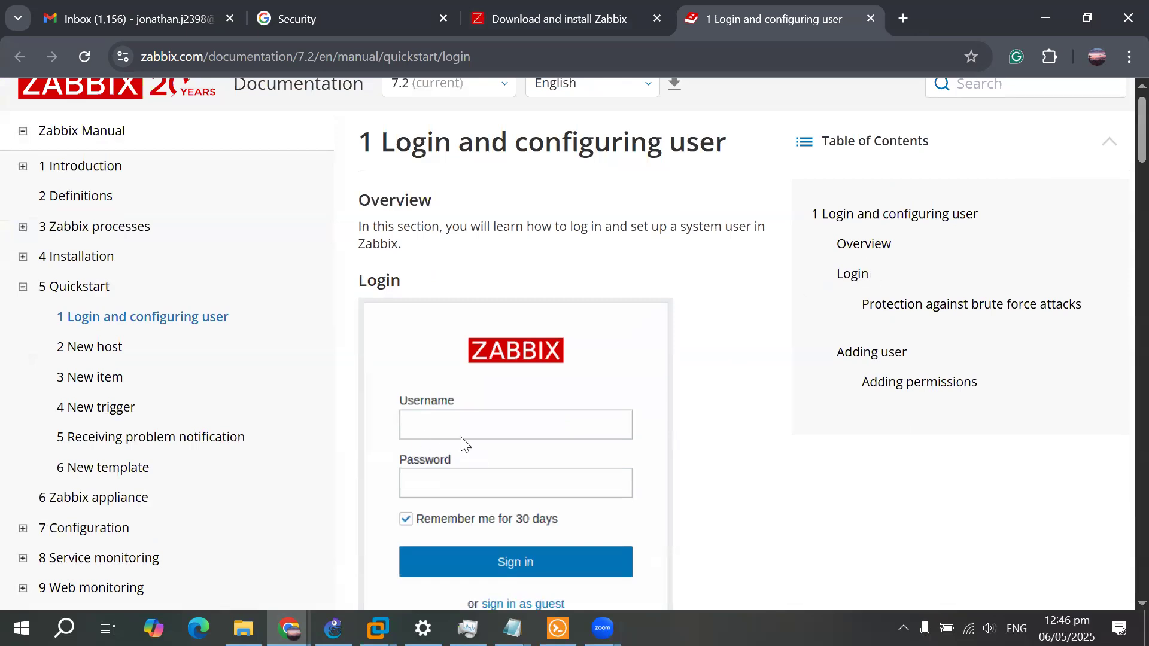
Switch to the Zabbix commands notes in Notepad and maximize the window
{"action": "mouse_move", "coordinate": [512, 628]}
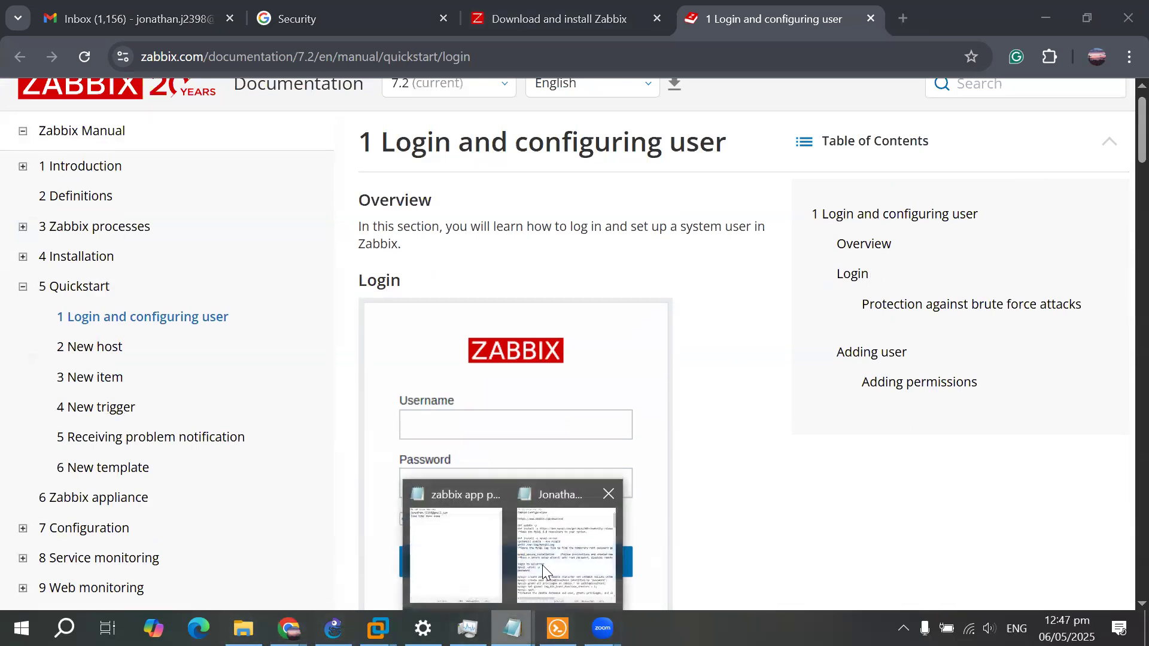
{"action": "left_click", "coordinate": [576, 557]}
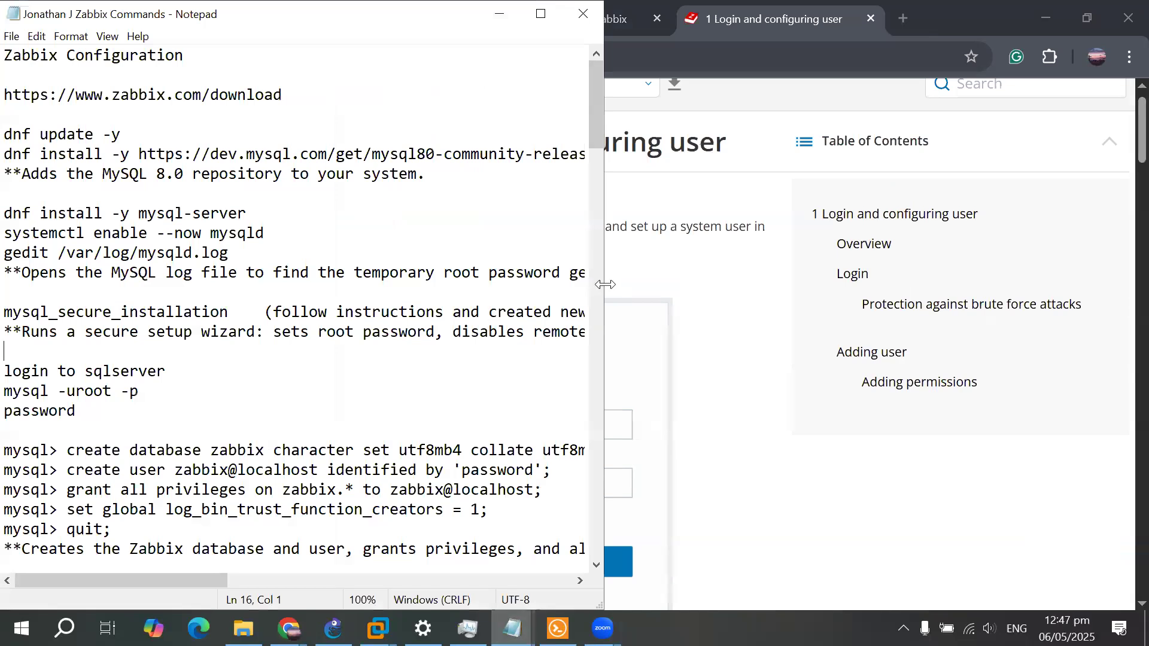
{"action": "left_click_drag", "start_coordinate": [604, 285], "coordinate": [620, 285]}
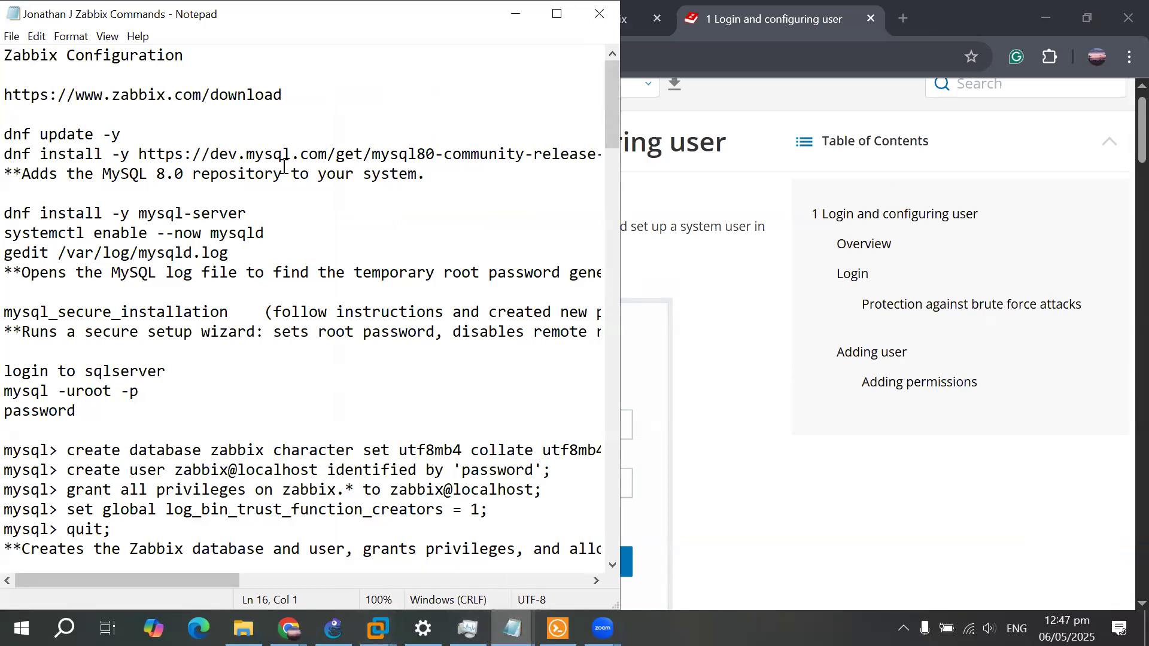
{"action": "left_click_drag", "start_coordinate": [412, 23], "coordinate": [383, 28]}
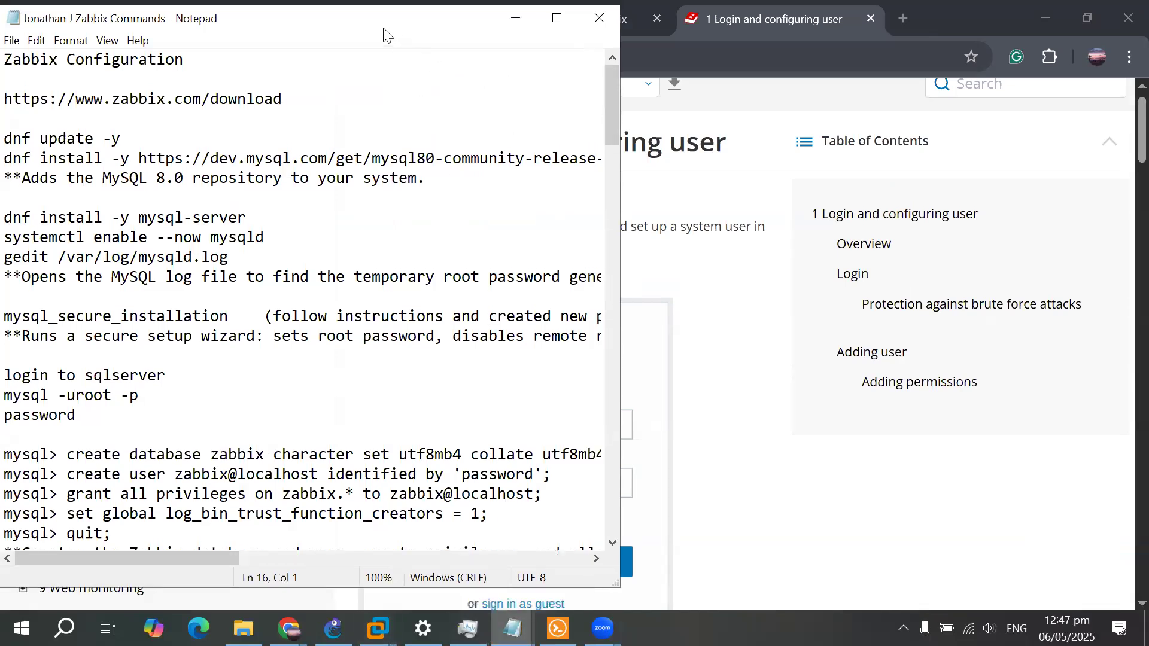
{"action": "double_click", "coordinate": [384, 29]}
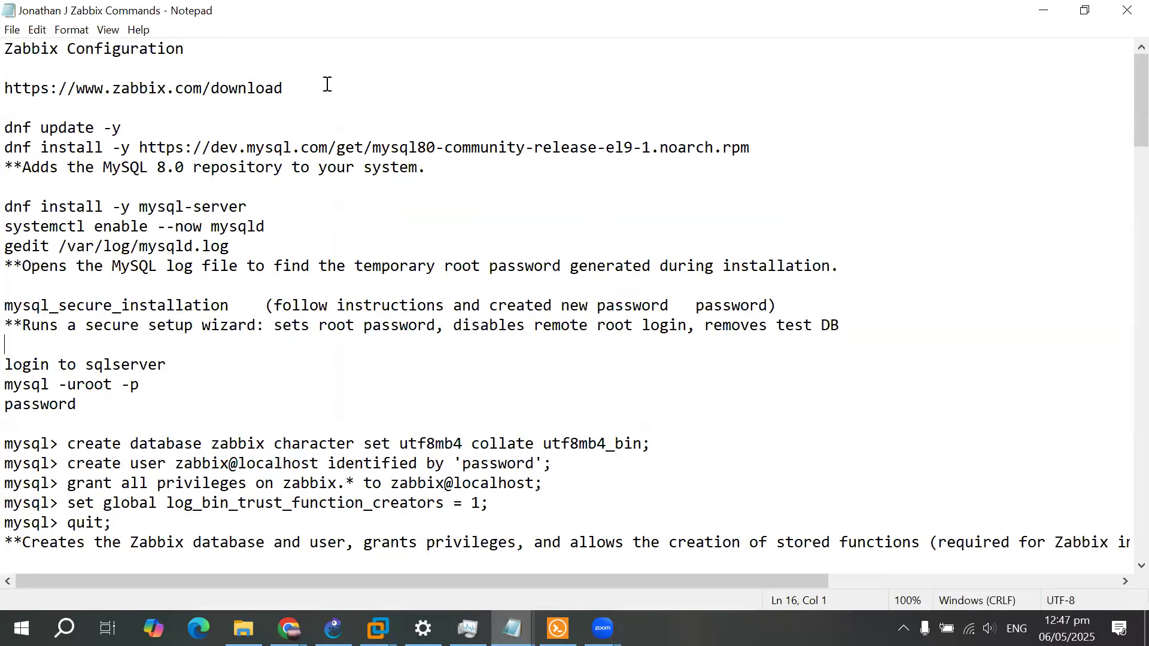
Review the Zabbix download link, the dnf update command and the highlighted command that adds the MySQL 8.0 repository
{"action": "left_click", "coordinate": [94, 88]}
{"action": "key", "text": "End"}
{"action": "left_click", "coordinate": [164, 126]}
{"action": "left_click", "coordinate": [138, 111]}
{"action": "left_click_drag", "start_coordinate": [6, 147], "coordinate": [776, 152]}
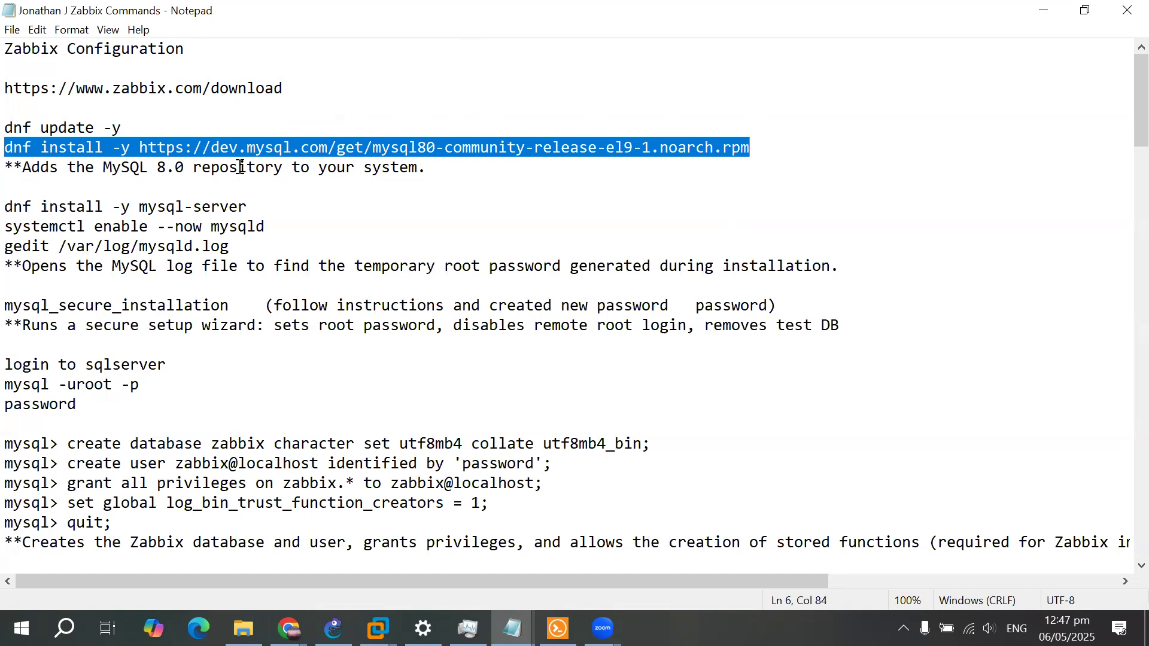
{"action": "left_click", "coordinate": [478, 184]}
Review the commands that install mysql-server, enable mysqld and open /var/log/mysqld.log, highlighting them in the notes
{"action": "scroll", "coordinate": [403, 187], "scroll_direction": "down", "scroll_amount": 1}
{"action": "left_click", "coordinate": [326, 154]}
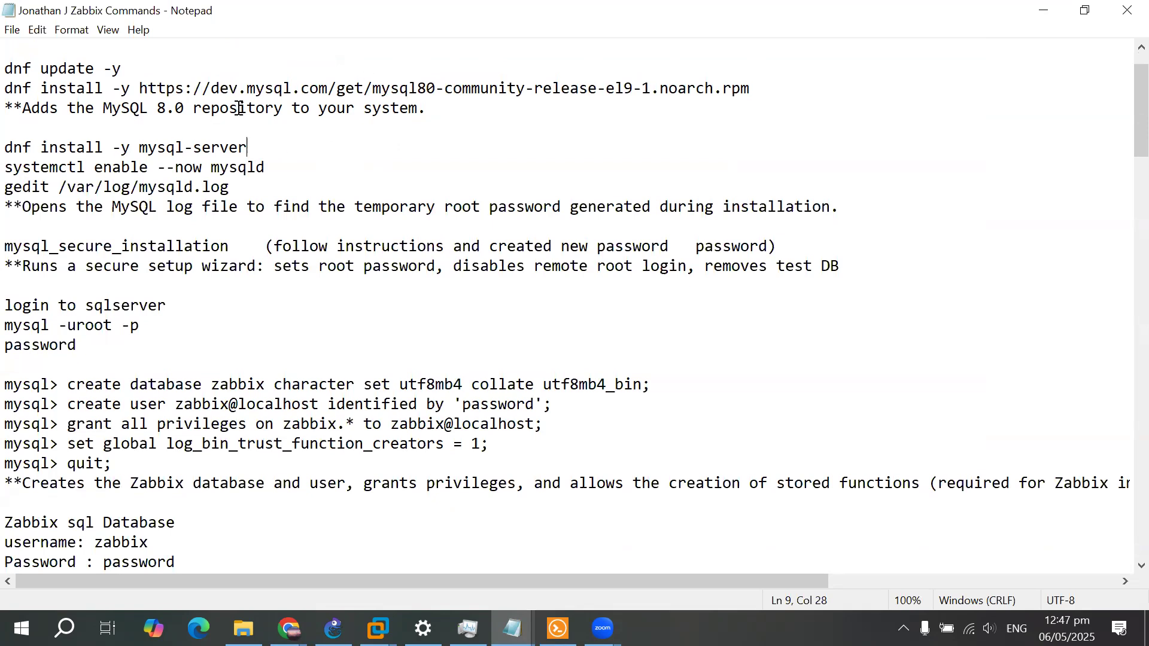
{"action": "left_click_drag", "start_coordinate": [10, 148], "coordinate": [255, 144]}
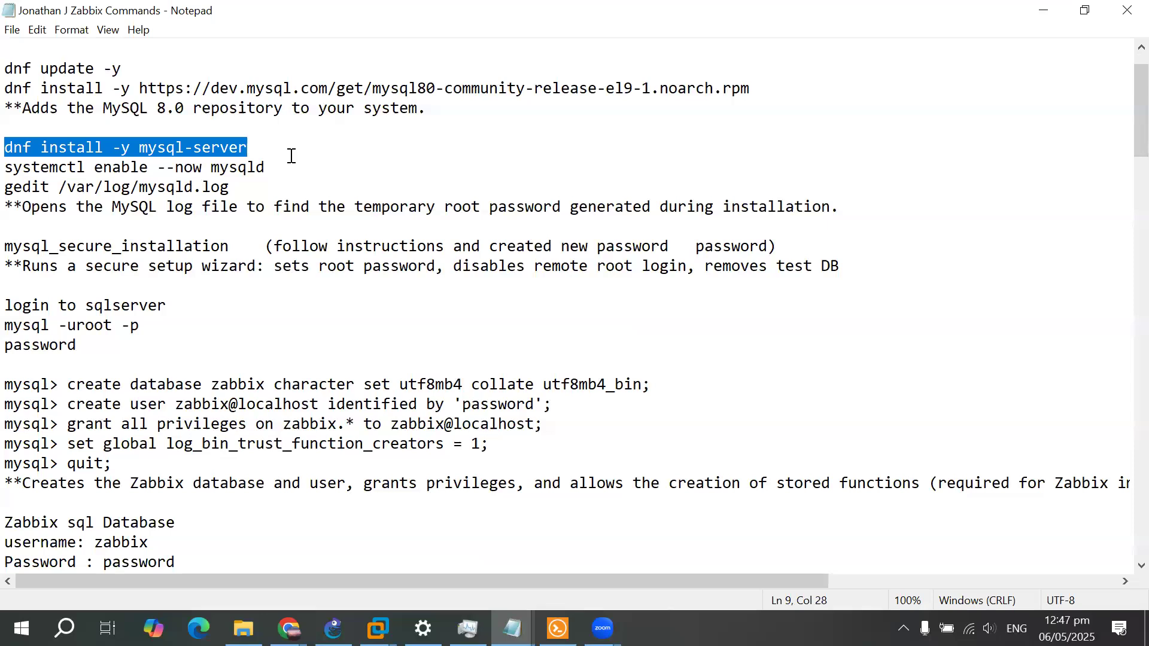
{"action": "left_click", "coordinate": [267, 168]}
{"action": "left_click_drag", "start_coordinate": [285, 169], "coordinate": [8, 147]}
{"action": "left_click", "coordinate": [318, 170]}
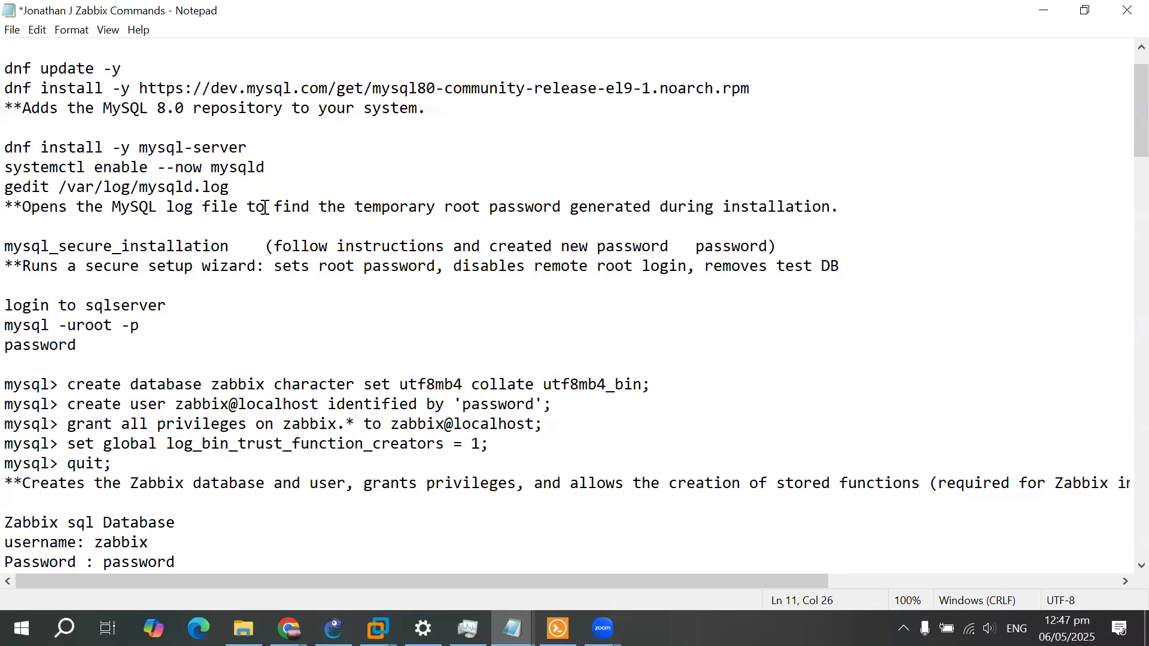
{"action": "left_click_drag", "start_coordinate": [245, 187], "coordinate": [12, 181]}
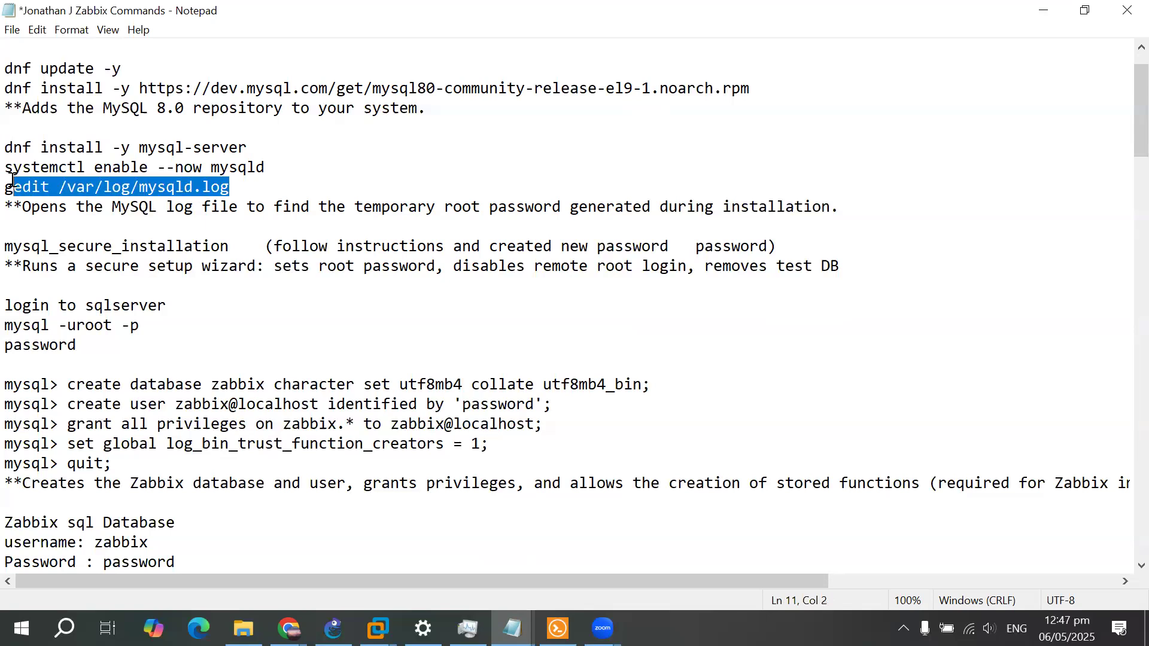
{"action": "left_click", "coordinate": [106, 224]}
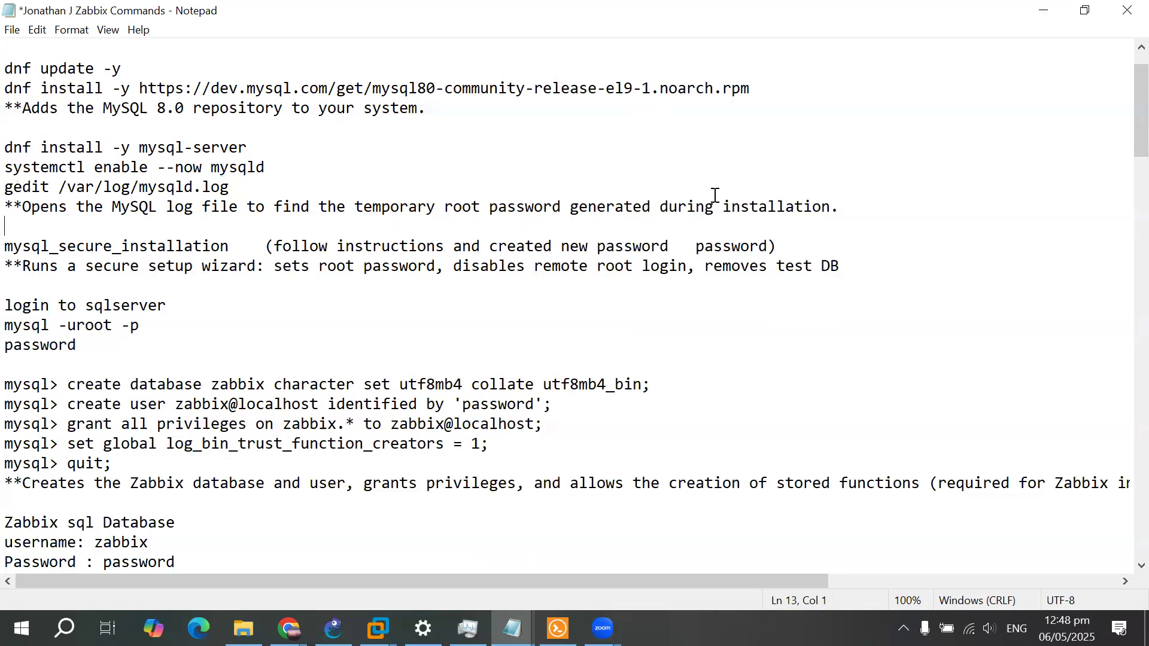
Review the mysql_secure_installation command and the mysql -uroot -p login command, highlighting each in the notes
{"action": "scroll", "coordinate": [864, 207], "scroll_direction": "down", "scroll_amount": 1}
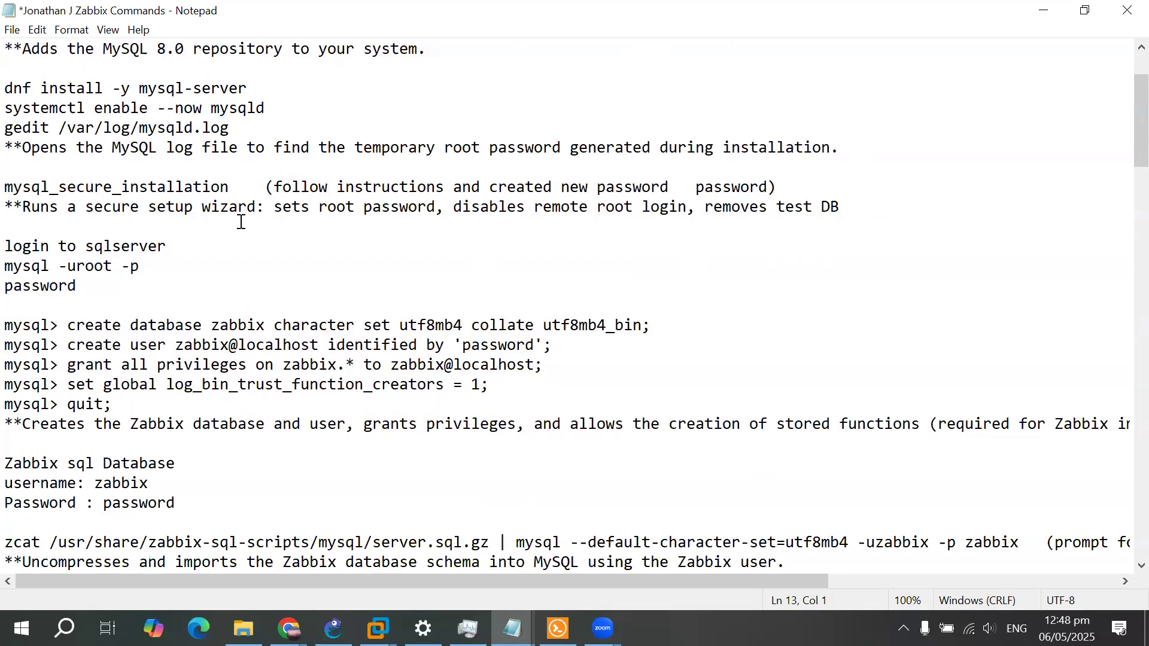
{"action": "left_click_drag", "start_coordinate": [5, 186], "coordinate": [228, 186]}
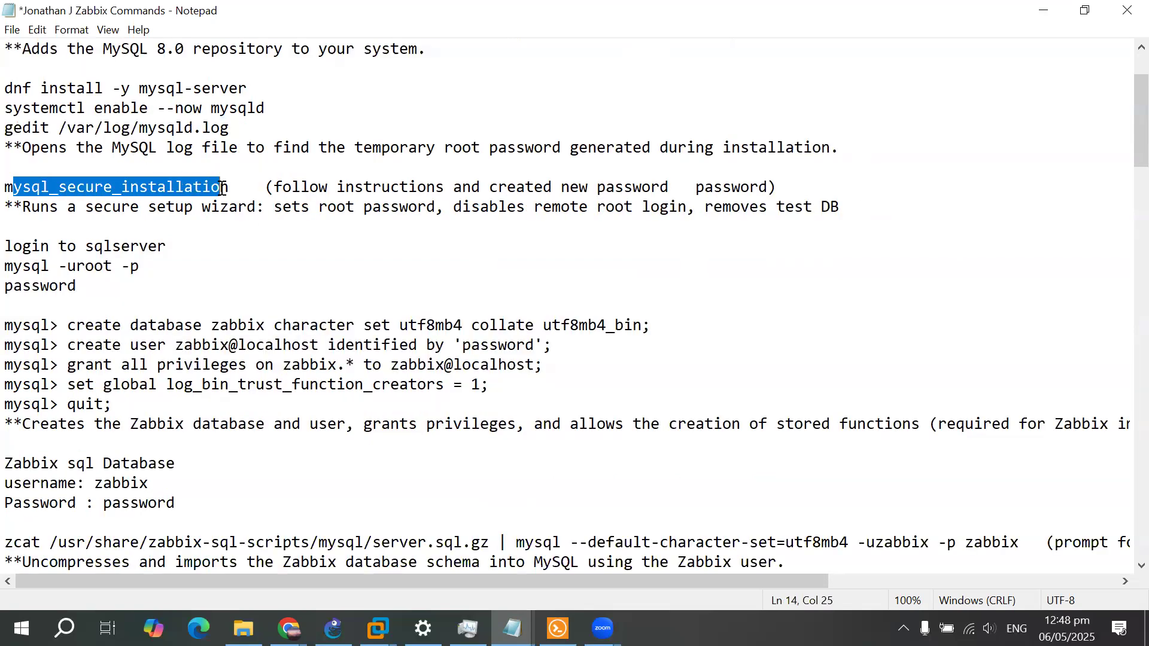
{"action": "left_click", "coordinate": [265, 179]}
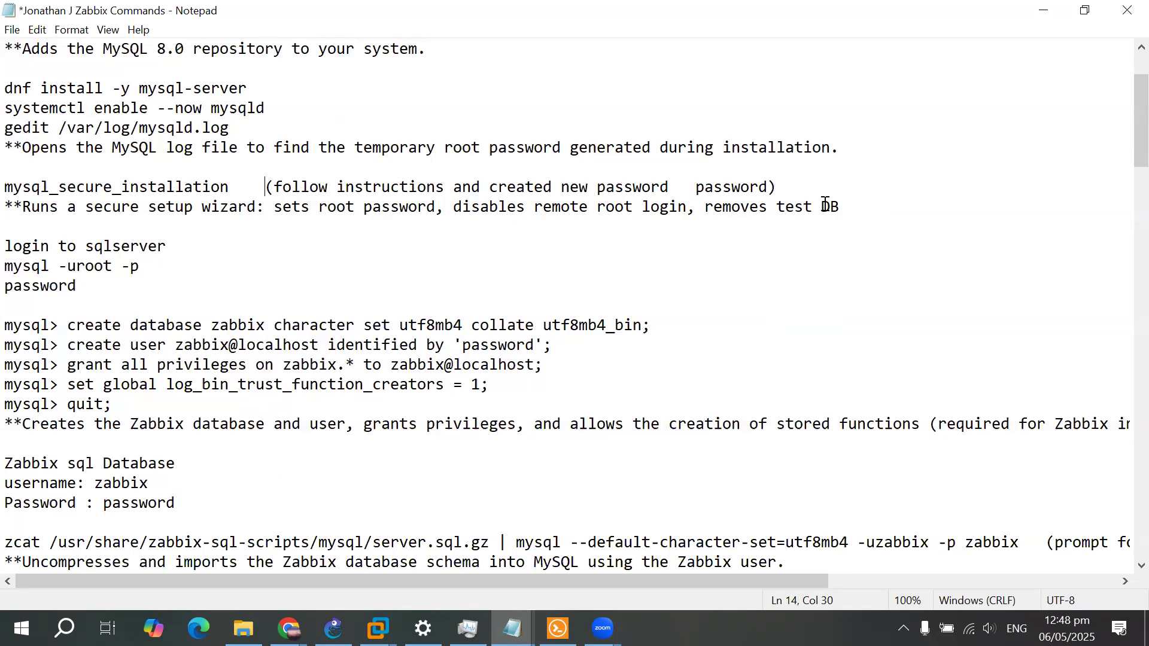
{"action": "scroll", "coordinate": [410, 231], "scroll_direction": "down", "scroll_amount": 1}
{"action": "left_click", "coordinate": [196, 219]}
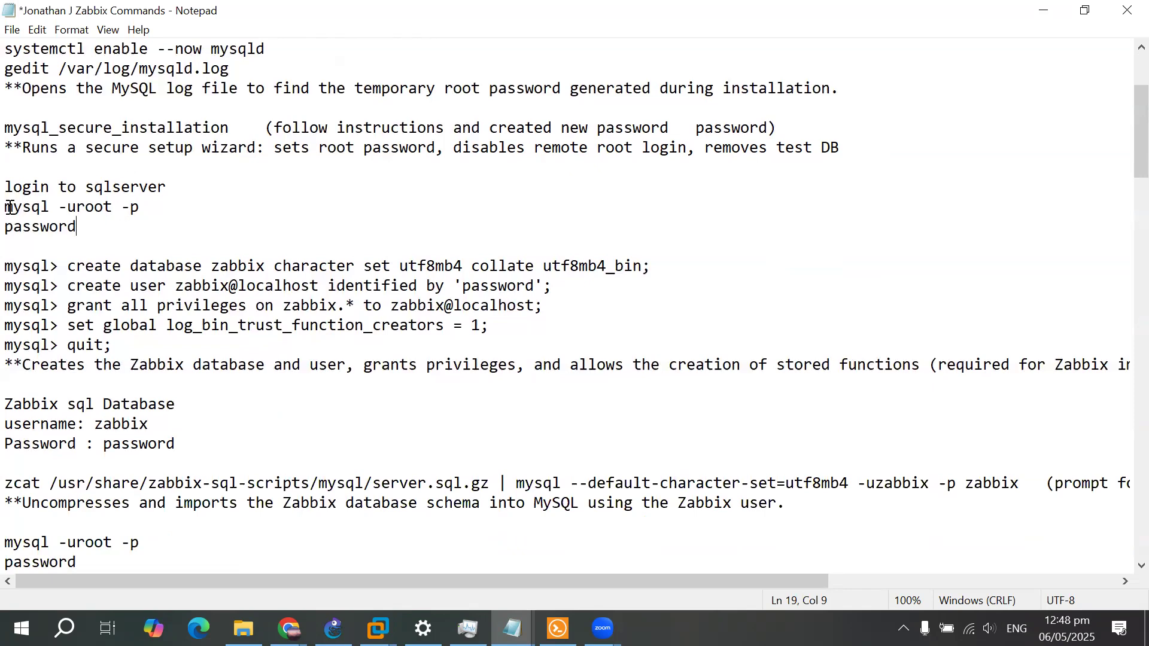
{"action": "left_click_drag", "start_coordinate": [9, 209], "coordinate": [172, 216]}
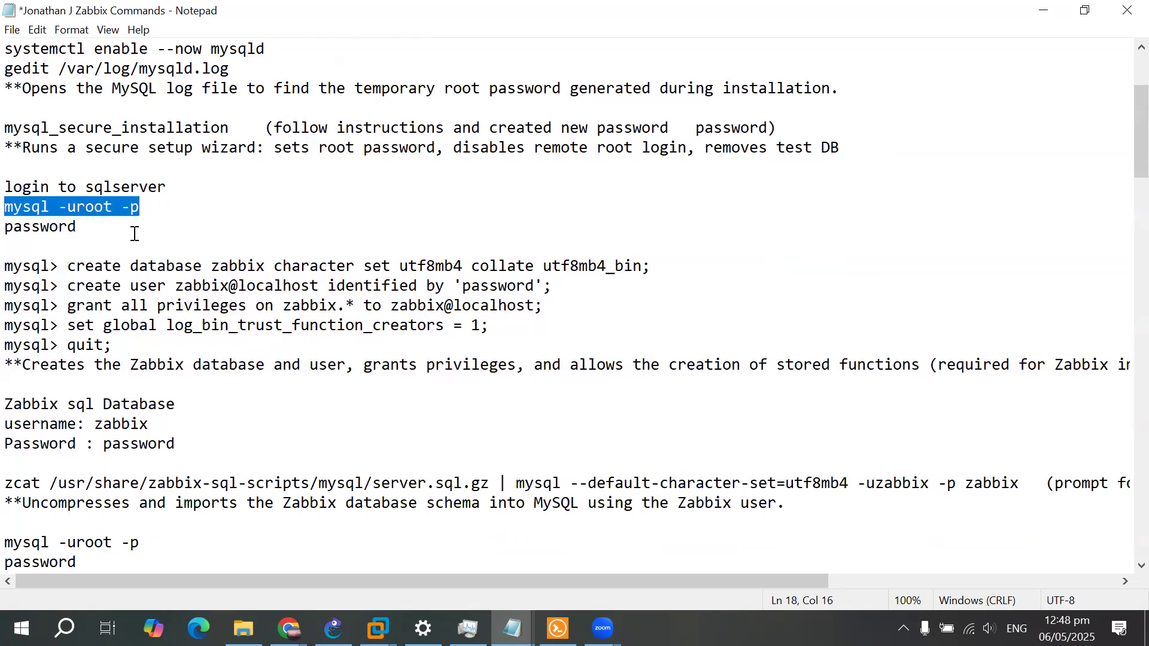
{"action": "left_click", "coordinate": [94, 230]}
Review the MySQL statements that create the Zabbix database and user, along with the database credentials noted below them
{"action": "scroll", "coordinate": [167, 197], "scroll_direction": "down", "scroll_amount": 1}
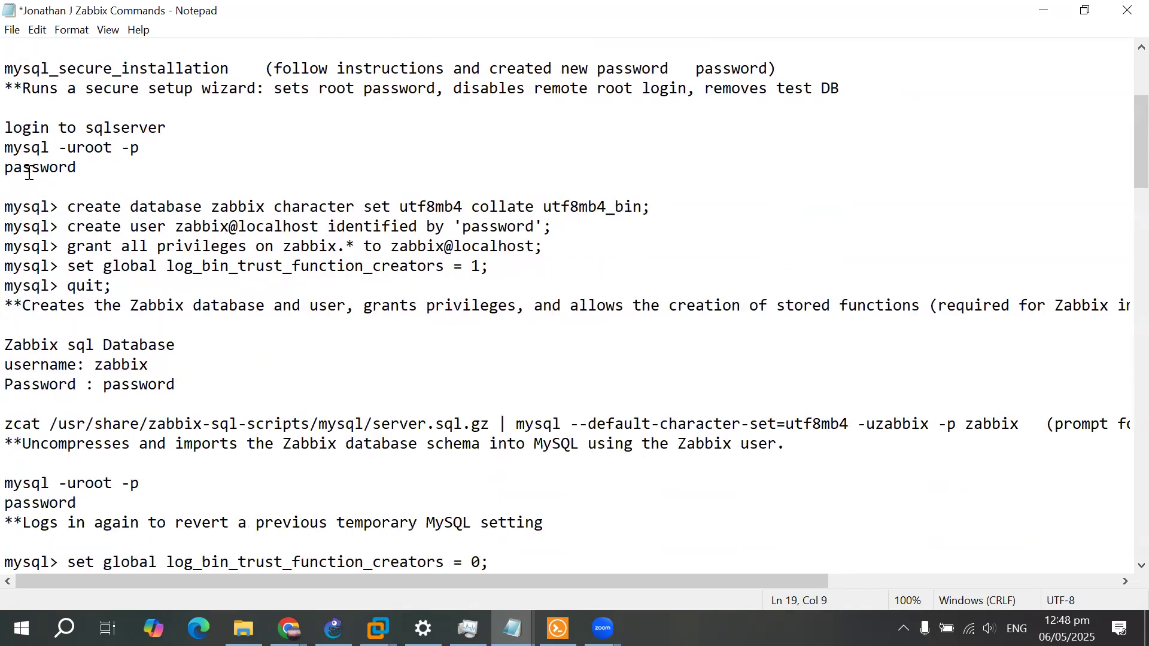
{"action": "scroll", "coordinate": [197, 185], "scroll_direction": "down", "scroll_amount": 2}
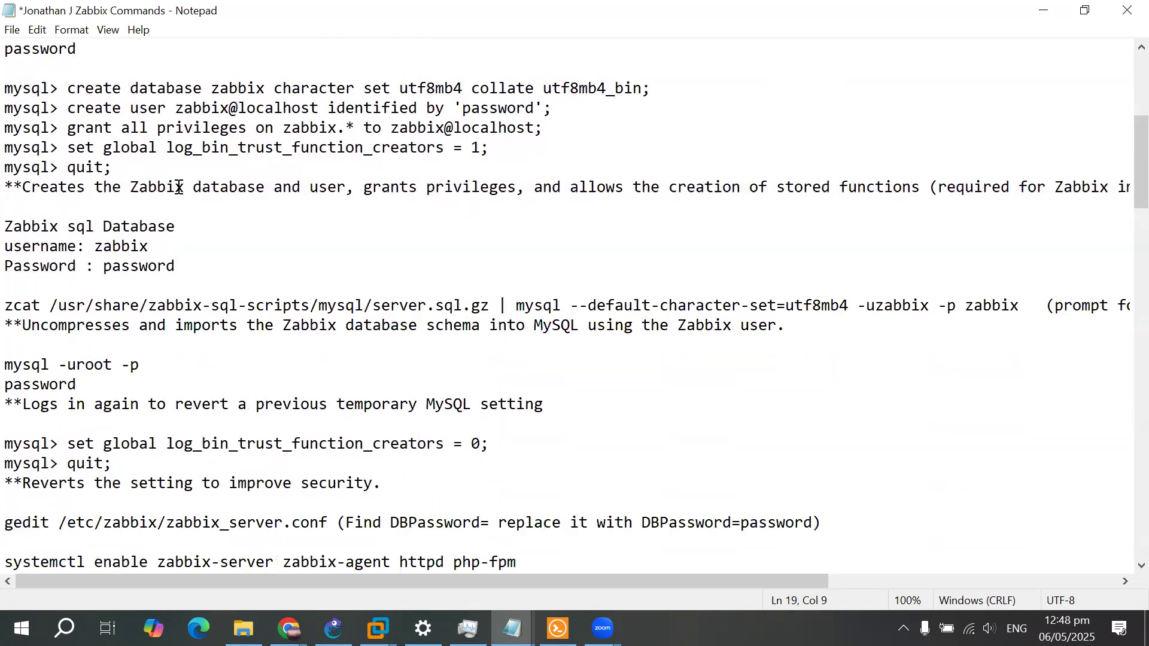
{"action": "left_click_drag", "start_coordinate": [6, 88], "coordinate": [115, 168]}
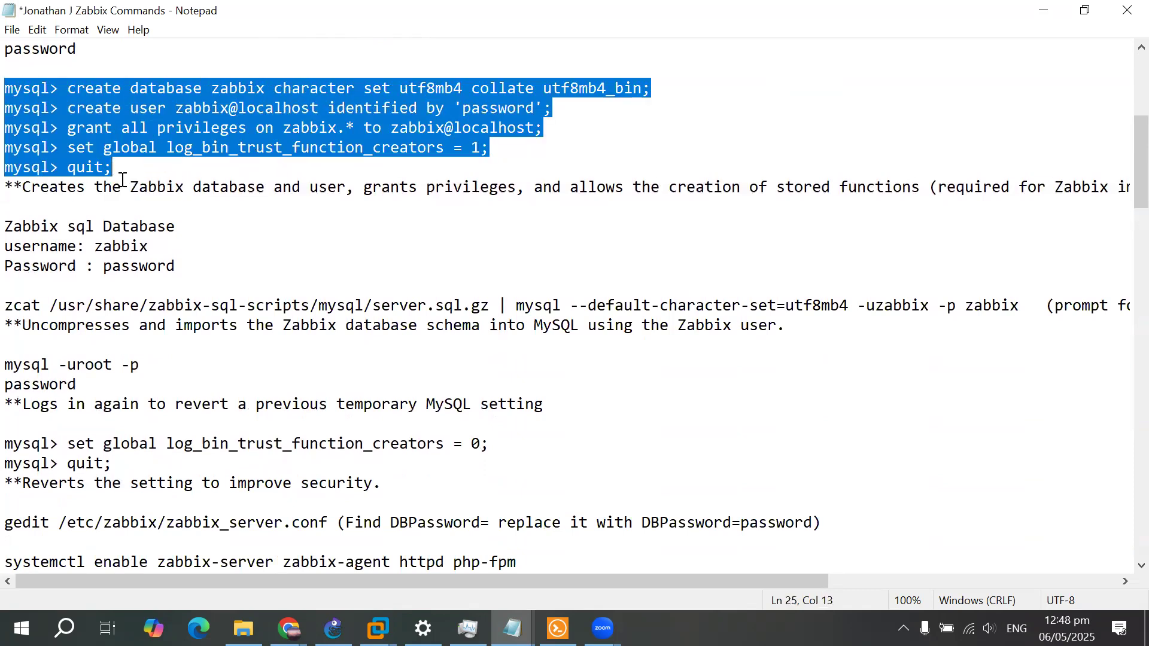
{"action": "left_click", "coordinate": [261, 252]}
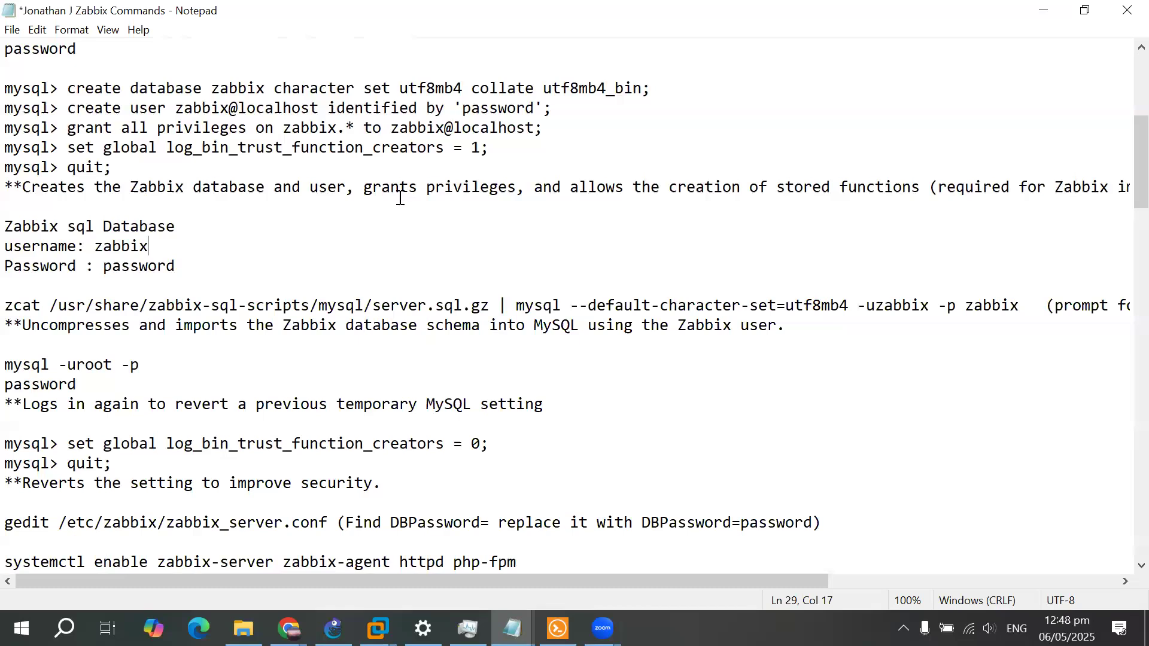
{"action": "left_click_drag", "start_coordinate": [620, 581], "coordinate": [590, 579]}
{"action": "left_click", "coordinate": [199, 221]}
{"action": "left_click_drag", "start_coordinate": [10, 225], "coordinate": [179, 260]}
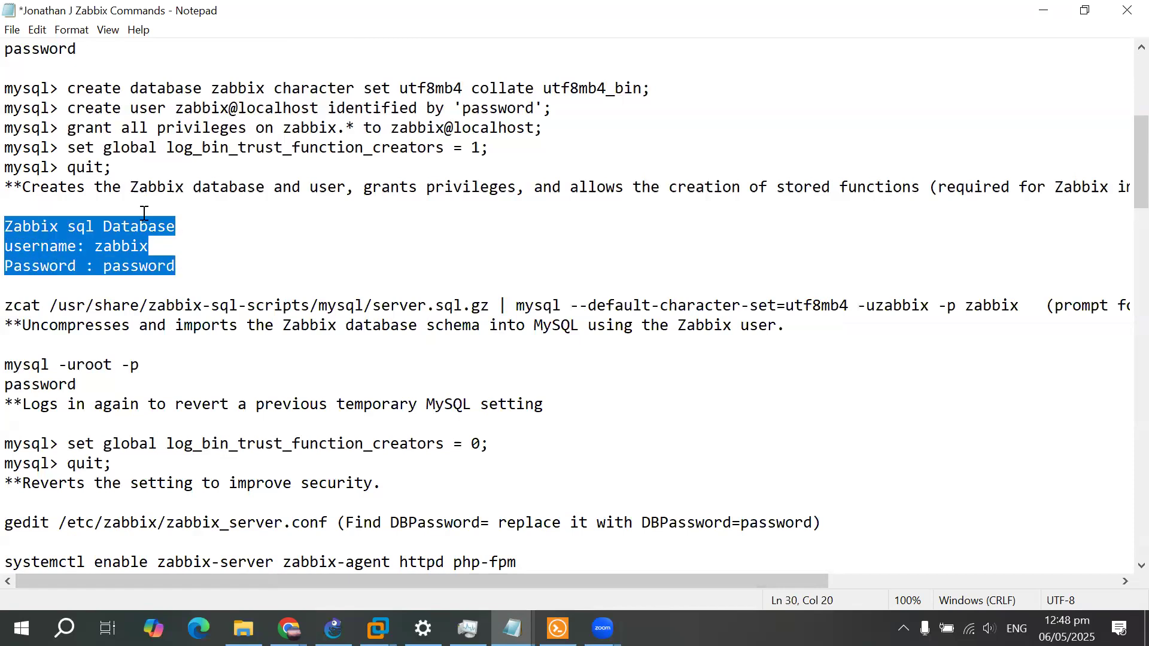
{"action": "left_click", "coordinate": [140, 246]}
{"action": "left_click", "coordinate": [185, 261]}
Review the zcat command that imports the Zabbix schema from server.sql.gz into MySQL, highlighting it in the notes
{"action": "scroll", "coordinate": [185, 261], "scroll_direction": "down", "scroll_amount": 2}
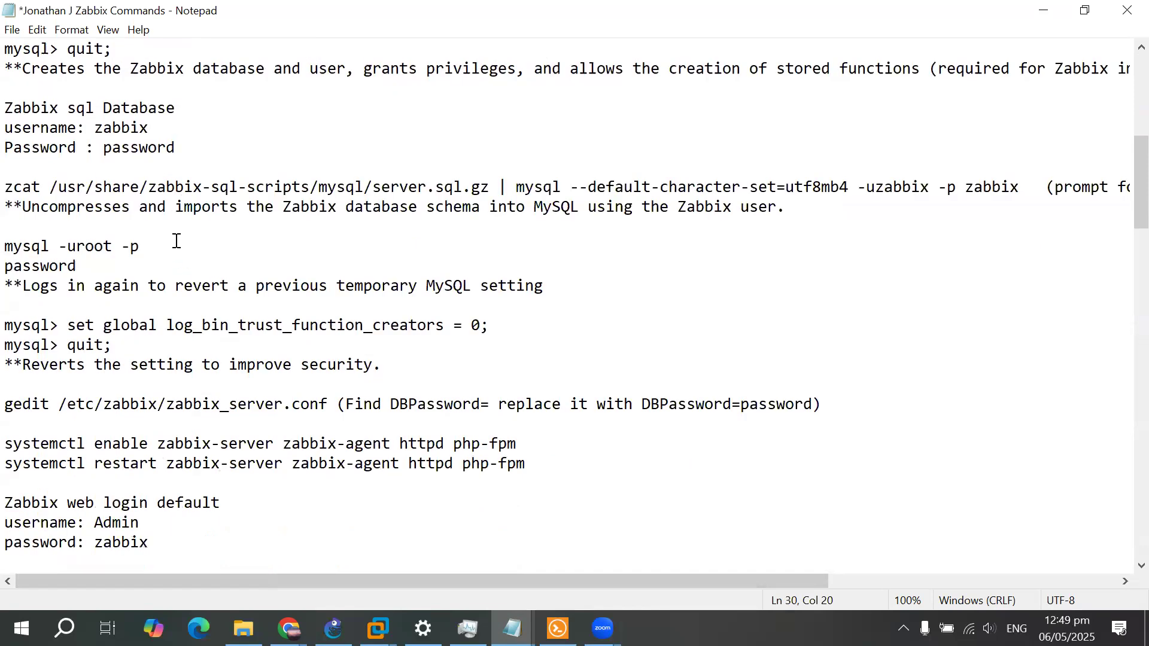
{"action": "left_click_drag", "start_coordinate": [9, 184], "coordinate": [1026, 189]}
{"action": "left_click_drag", "start_coordinate": [800, 583], "coordinate": [626, 558]}
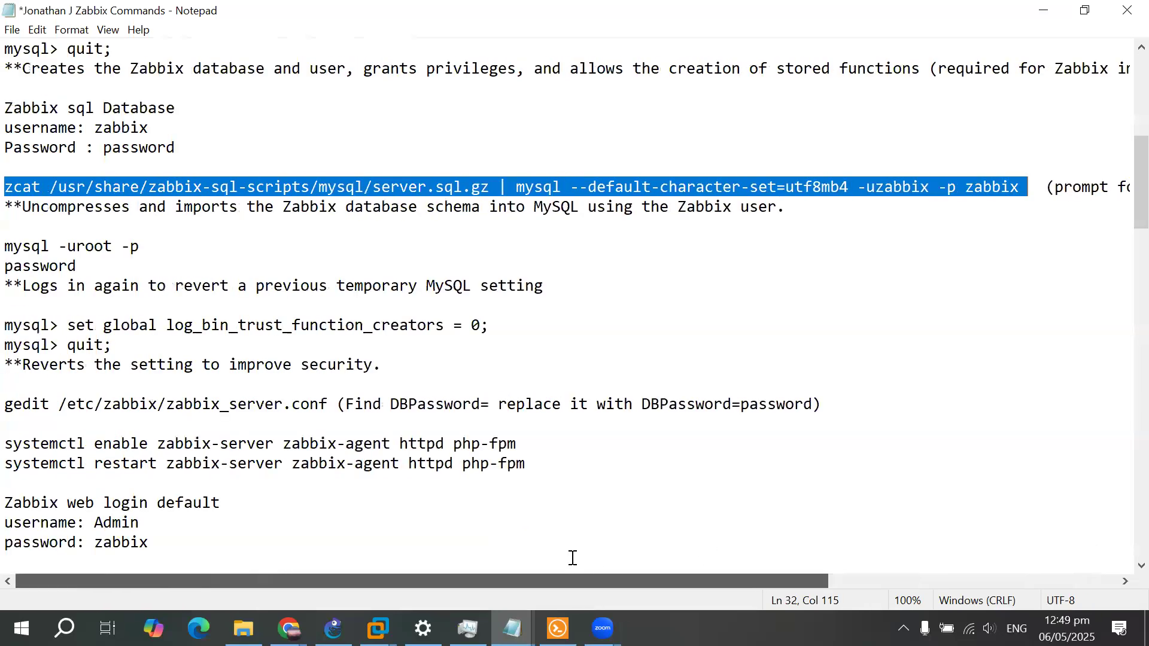
{"action": "left_click", "coordinate": [881, 209]}
Review the second MySQL root login and the statements that set log_bin_trust_function_creators to 0 and quit
{"action": "left_click", "coordinate": [265, 247]}
{"action": "scroll", "coordinate": [265, 249], "scroll_direction": "down", "scroll_amount": 2}
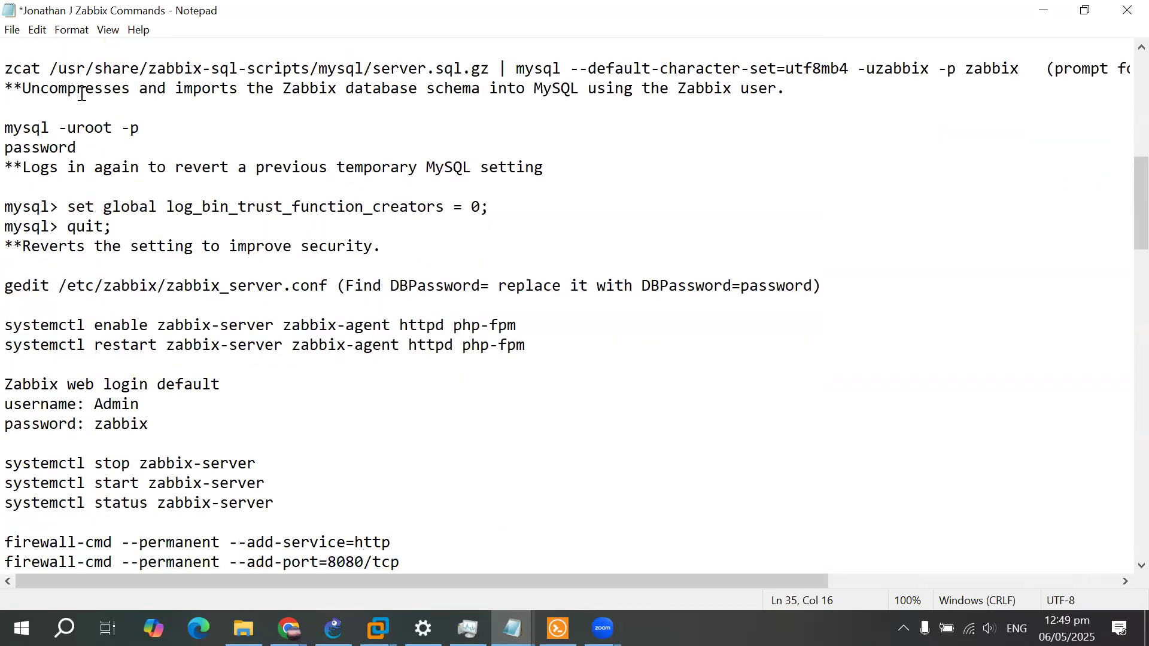
{"action": "left_click", "coordinate": [102, 127]}
{"action": "left_click", "coordinate": [162, 130]}
{"action": "scroll", "coordinate": [28, 207], "scroll_direction": "down", "scroll_amount": 1}
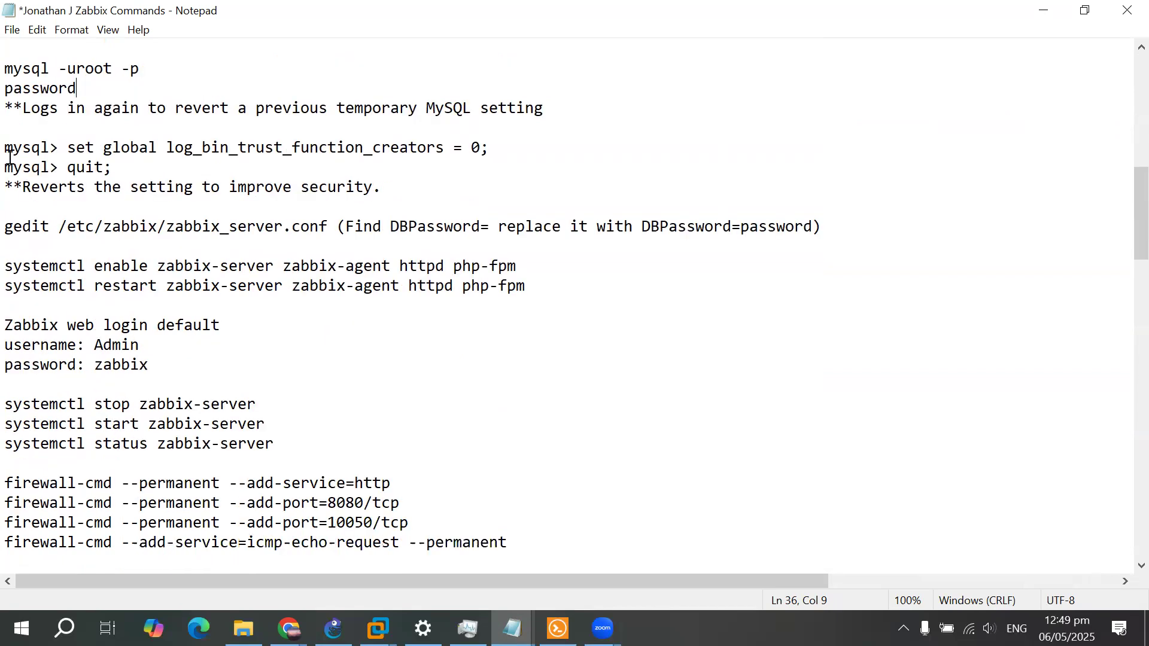
{"action": "left_click_drag", "start_coordinate": [10, 141], "coordinate": [465, 166]}
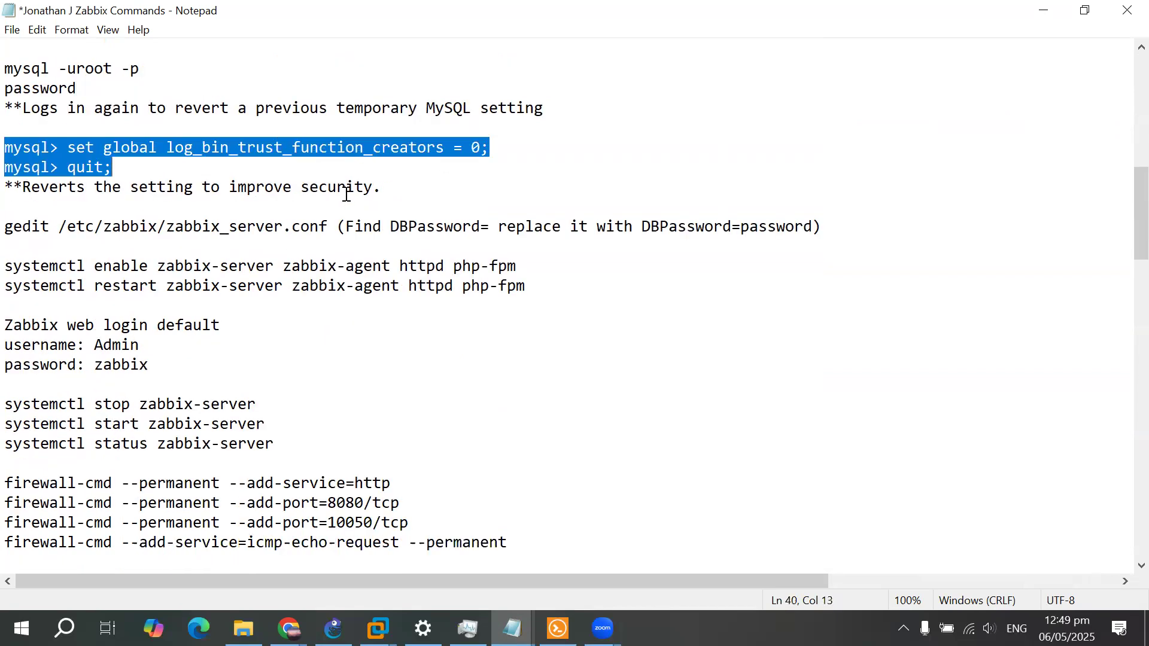
{"action": "left_click", "coordinate": [426, 188]}
Review the gedit /etc/zabbix/zabbix_server.conf command and its note on replacing the DBPassword parameter
{"action": "scroll", "coordinate": [426, 188], "scroll_direction": "down", "scroll_amount": 2}
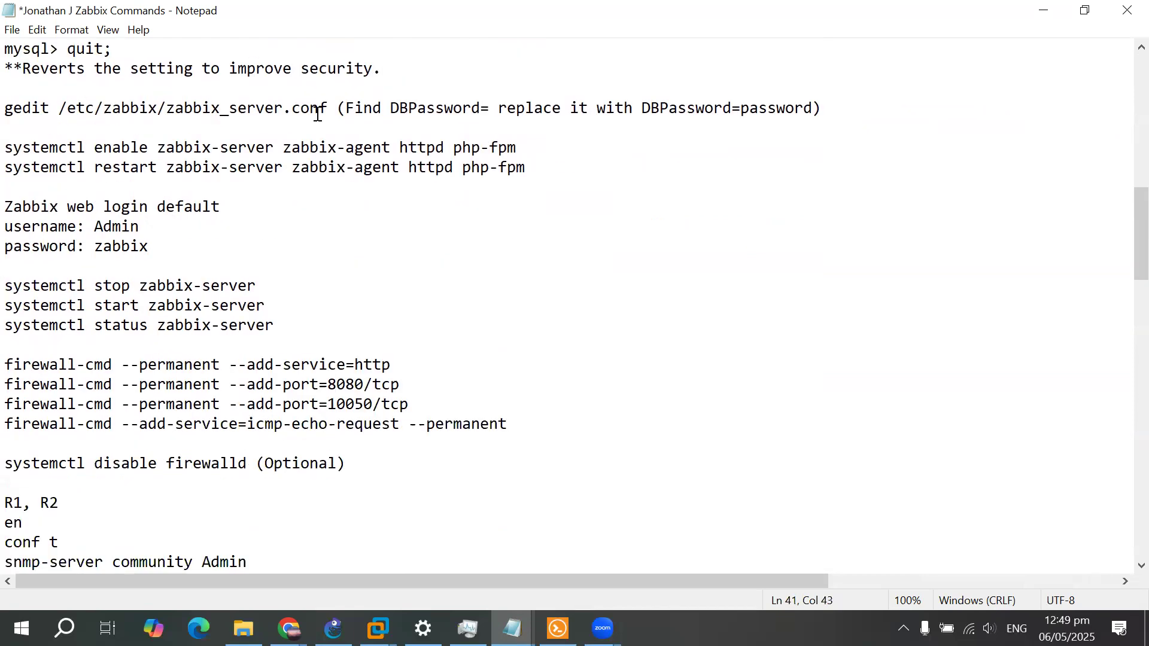
{"action": "left_click_drag", "start_coordinate": [9, 110], "coordinate": [330, 115]}
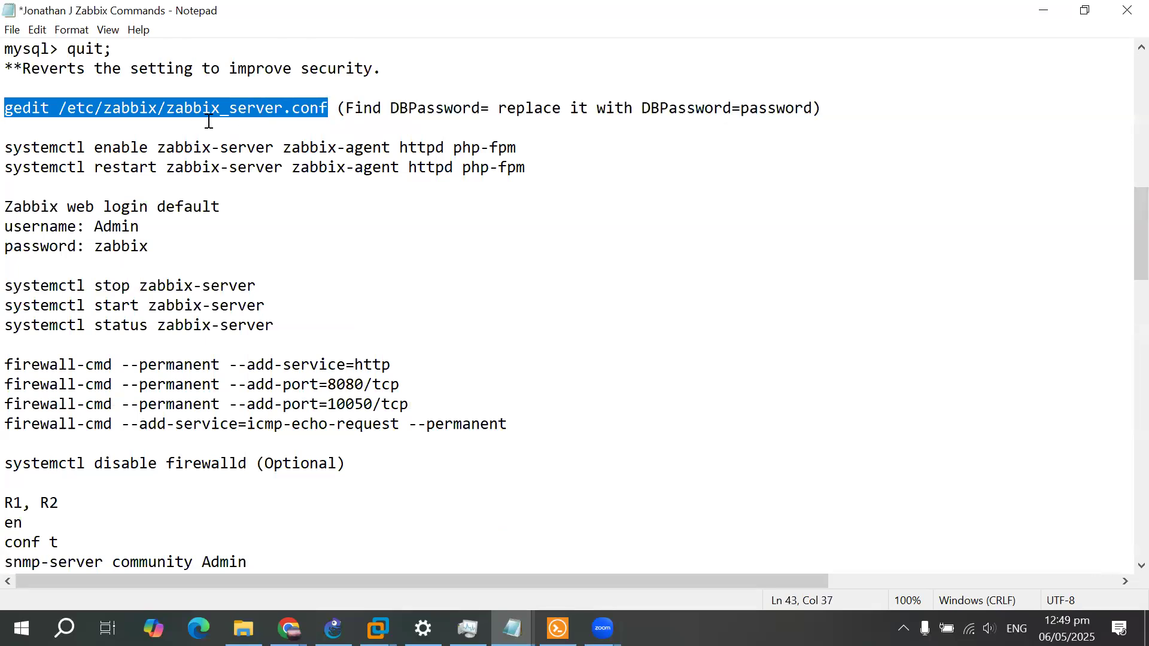
{"action": "left_click", "coordinate": [337, 111]}
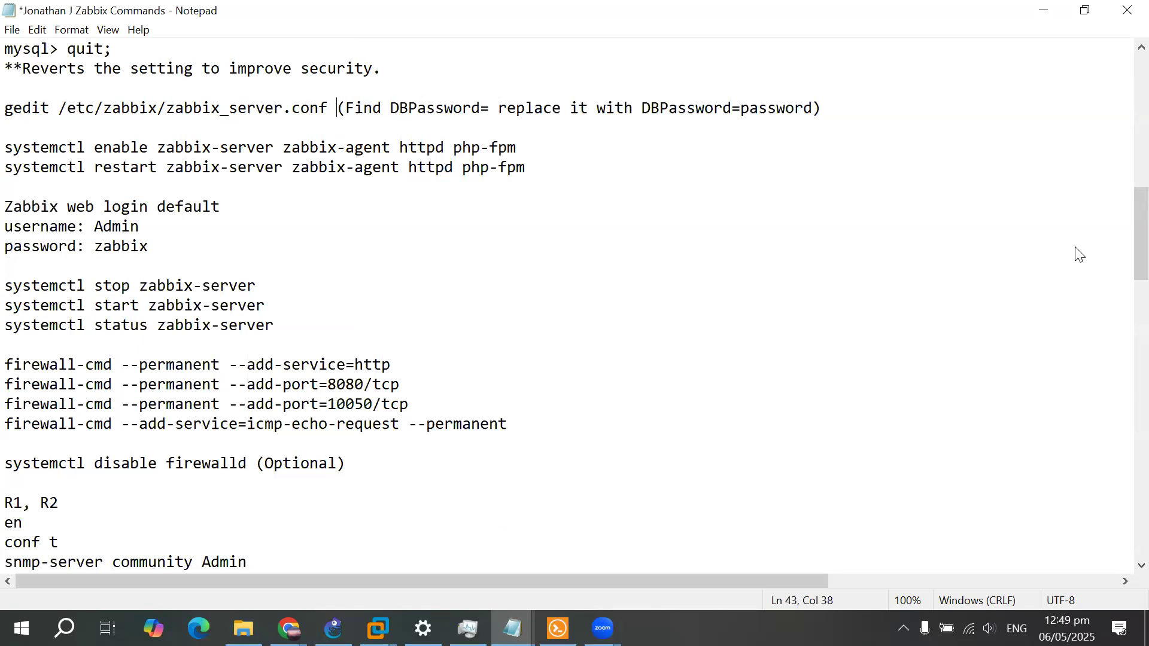
{"action": "left_click_drag", "start_coordinate": [341, 108], "coordinate": [481, 116]}
{"action": "left_click", "coordinate": [393, 113]}
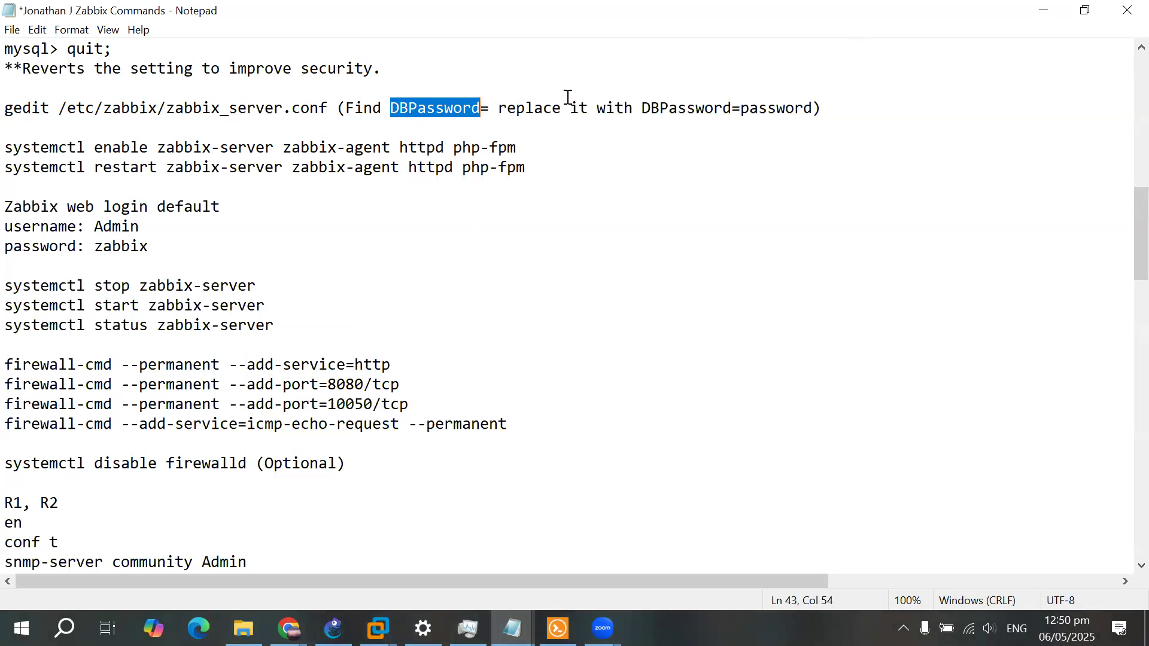
{"action": "left_click", "coordinate": [556, 151]}
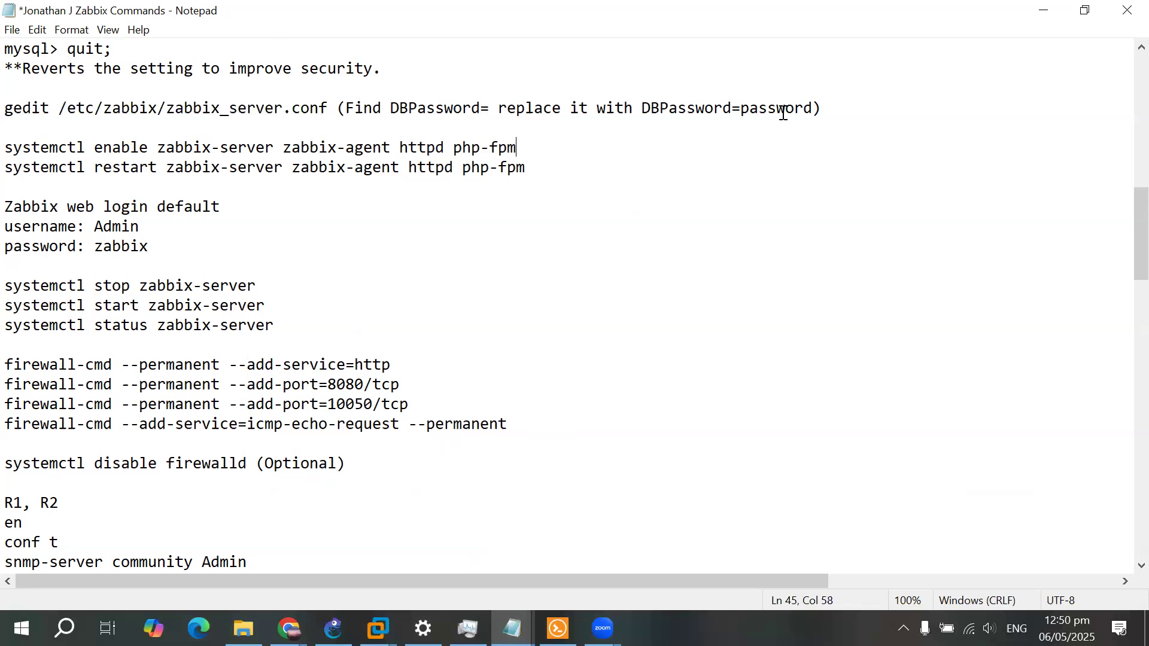
Review the systemctl enable and restart commands for zabbix-server, zabbix-agent, httpd and php-fpm
{"action": "scroll", "coordinate": [774, 110], "scroll_direction": "up", "scroll_amount": 2}
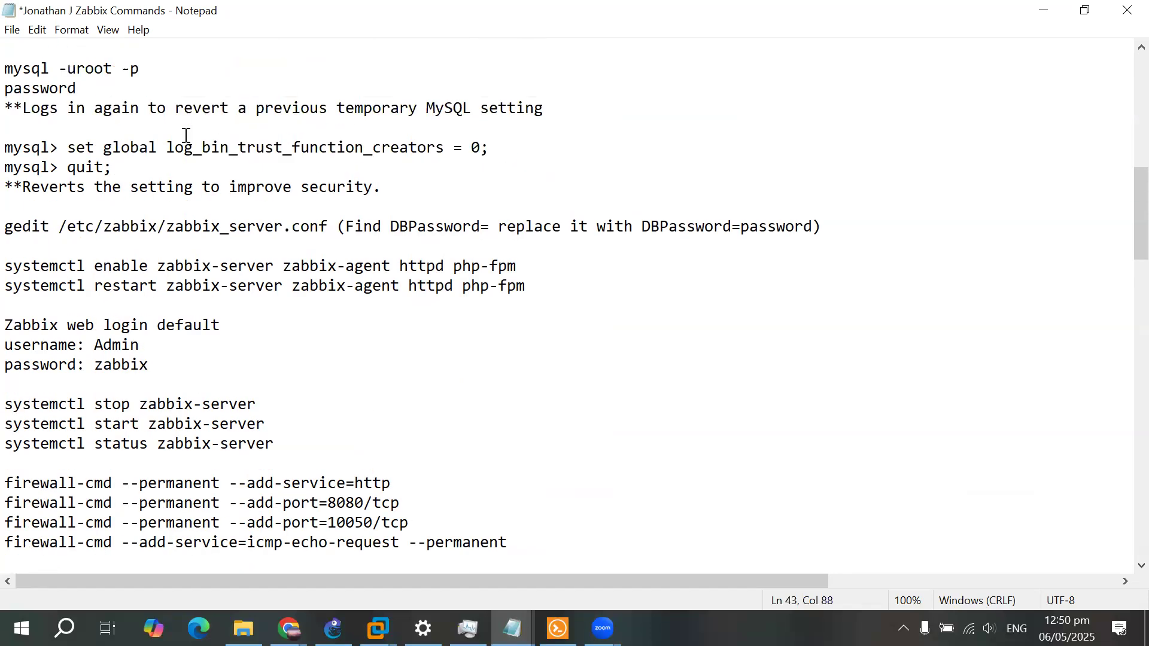
{"action": "left_click", "coordinate": [608, 287]}
{"action": "scroll", "coordinate": [305, 292], "scroll_direction": "down", "scroll_amount": 1}
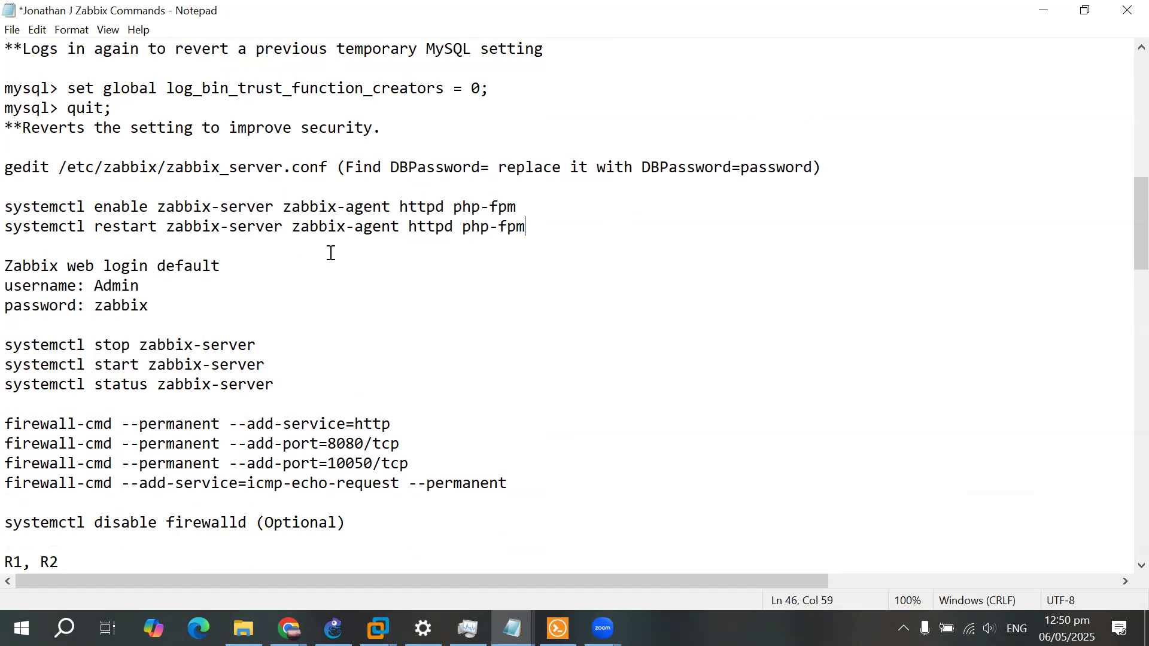
{"action": "scroll", "coordinate": [317, 242], "scroll_direction": "down", "scroll_amount": 1}
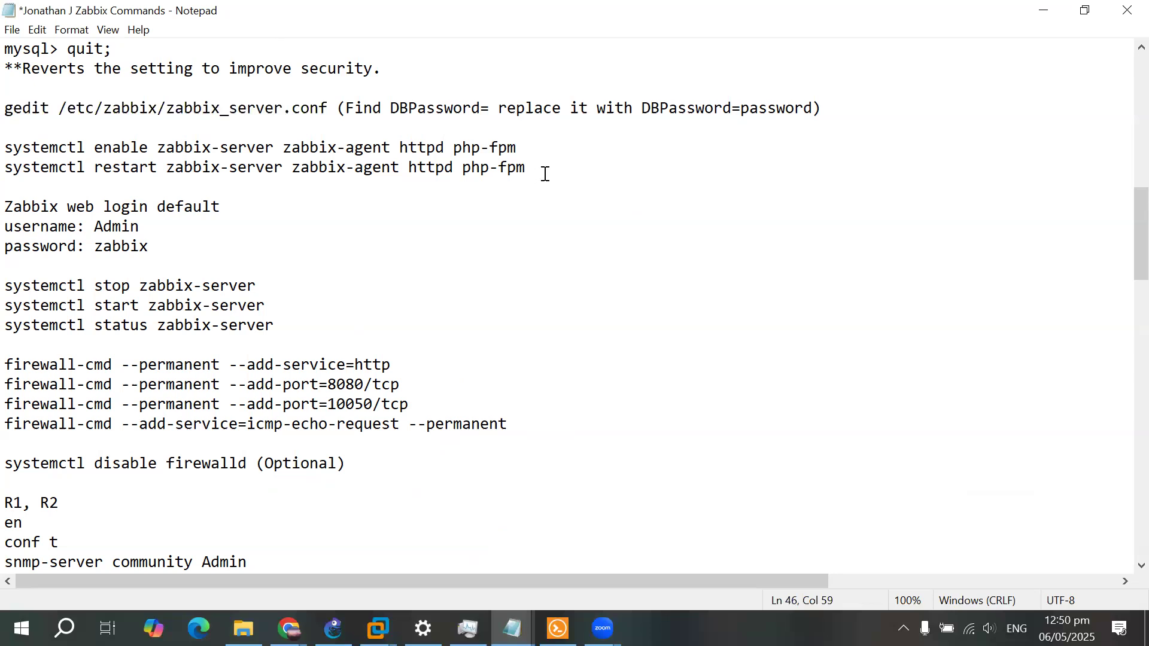
Review the default Zabbix web login credentials in the notes and check the login page in the Zabbix documentation in Chrome
{"action": "left_click", "coordinate": [223, 240]}
{"action": "left_click", "coordinate": [236, 206]}
{"action": "mouse_move", "coordinate": [289, 629]}
{"action": "left_click", "coordinate": [394, 542]}
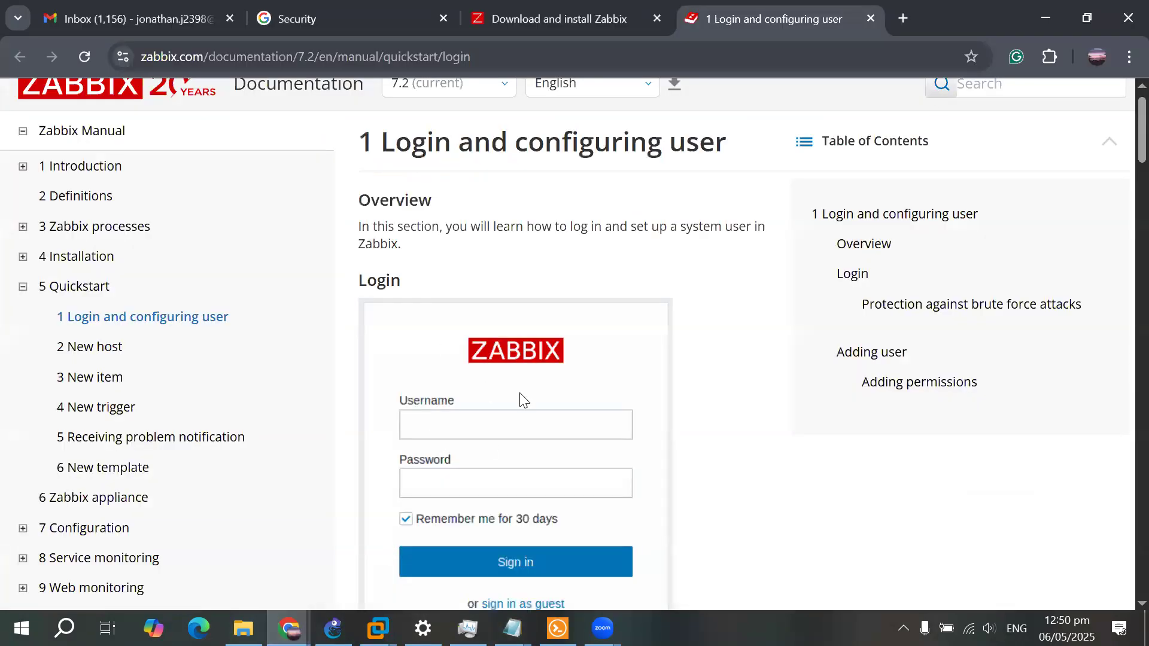
{"action": "key", "text": "alt+Tab"}
{"action": "left_click", "coordinate": [128, 227]}
{"action": "left_click", "coordinate": [121, 229]}
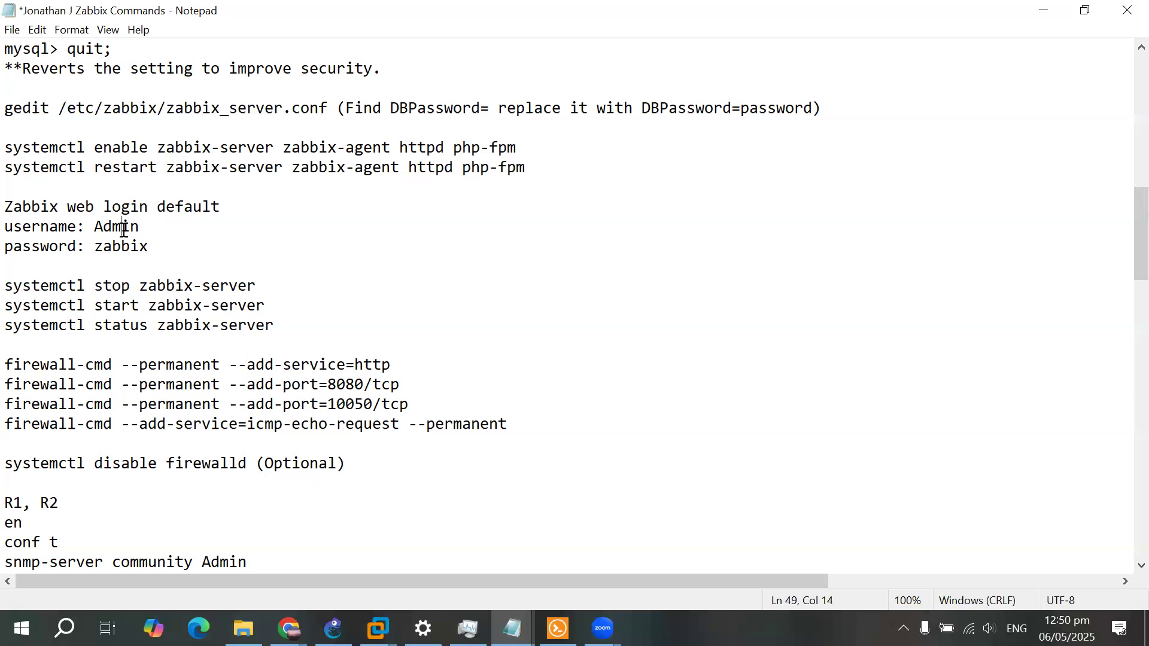
{"action": "left_click", "coordinate": [130, 246]}
Review the systemctl stop, start and status commands for zabbix-server
{"action": "scroll", "coordinate": [465, 287], "scroll_direction": "down", "scroll_amount": 2}
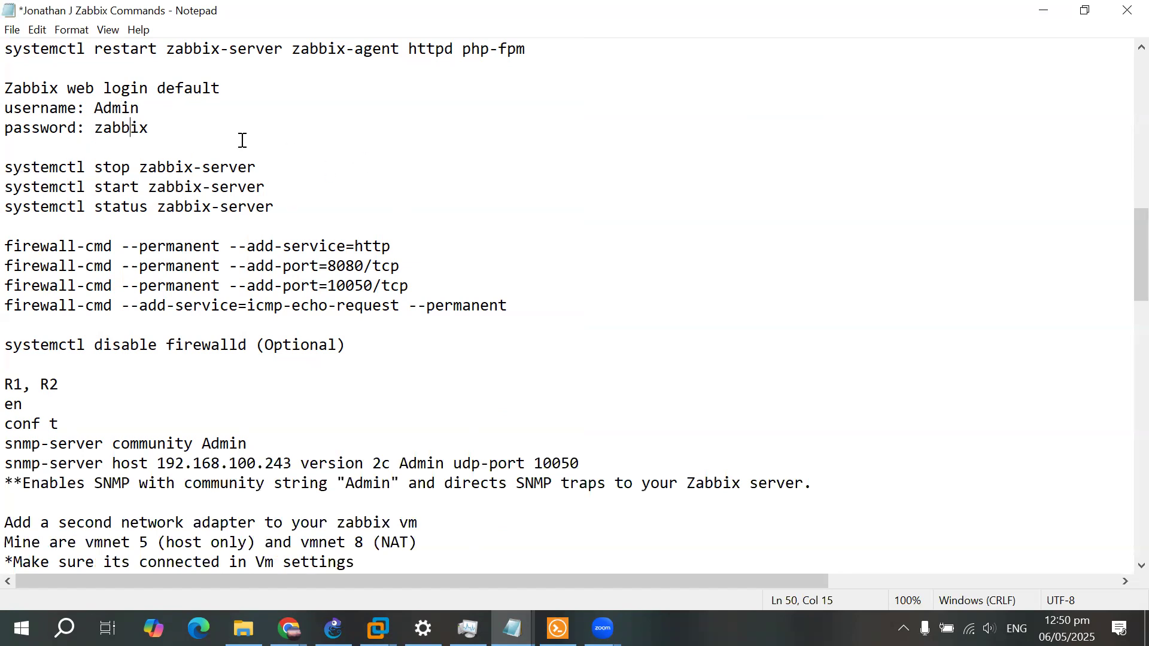
{"action": "scroll", "coordinate": [242, 140], "scroll_direction": "down", "scroll_amount": 1}
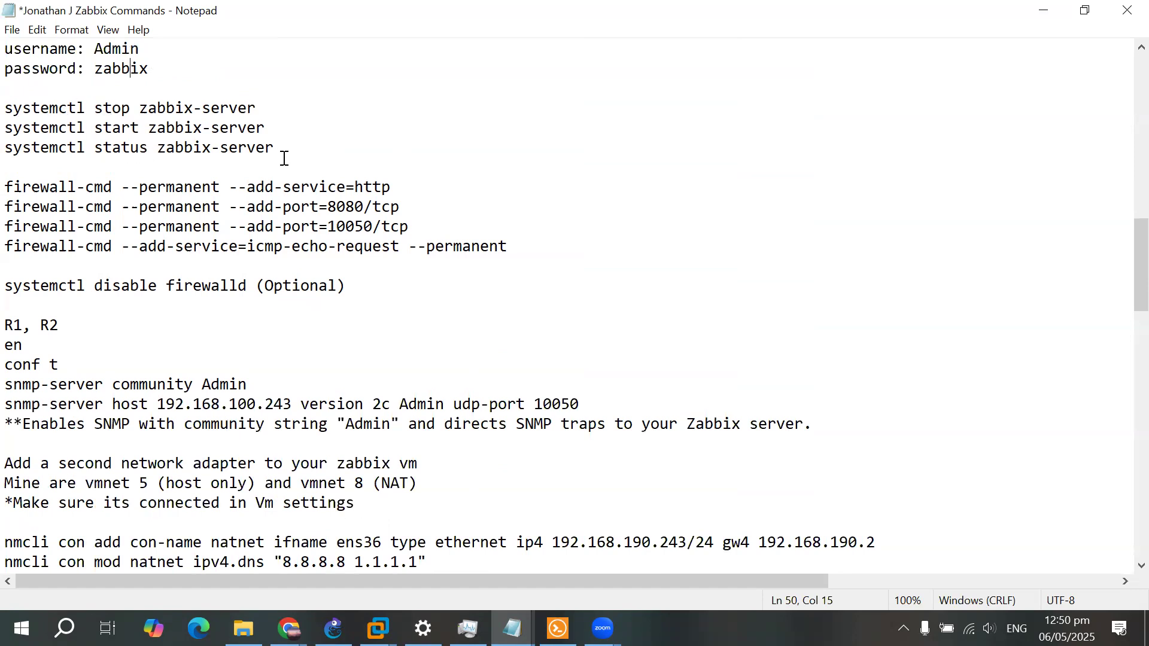
{"action": "scroll", "coordinate": [284, 159], "scroll_direction": "down", "scroll_amount": 1}
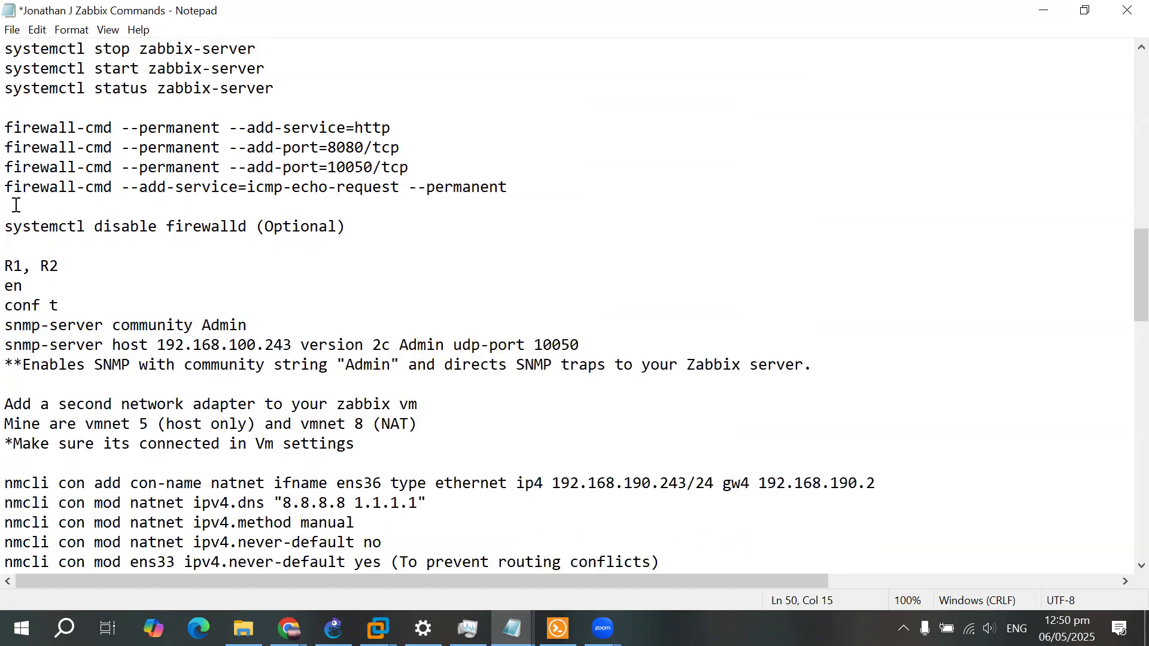
Review the firewall-cmd lines that permanently allow the http service and TCP ports 8080 and 10050, highlighting the port numbers
{"action": "left_click", "coordinate": [8, 123]}
{"action": "left_click", "coordinate": [416, 146]}
{"action": "left_click_drag", "start_coordinate": [368, 149], "coordinate": [326, 148]}
{"action": "left_click", "coordinate": [458, 153]}
{"action": "left_click_drag", "start_coordinate": [376, 172], "coordinate": [331, 168]}
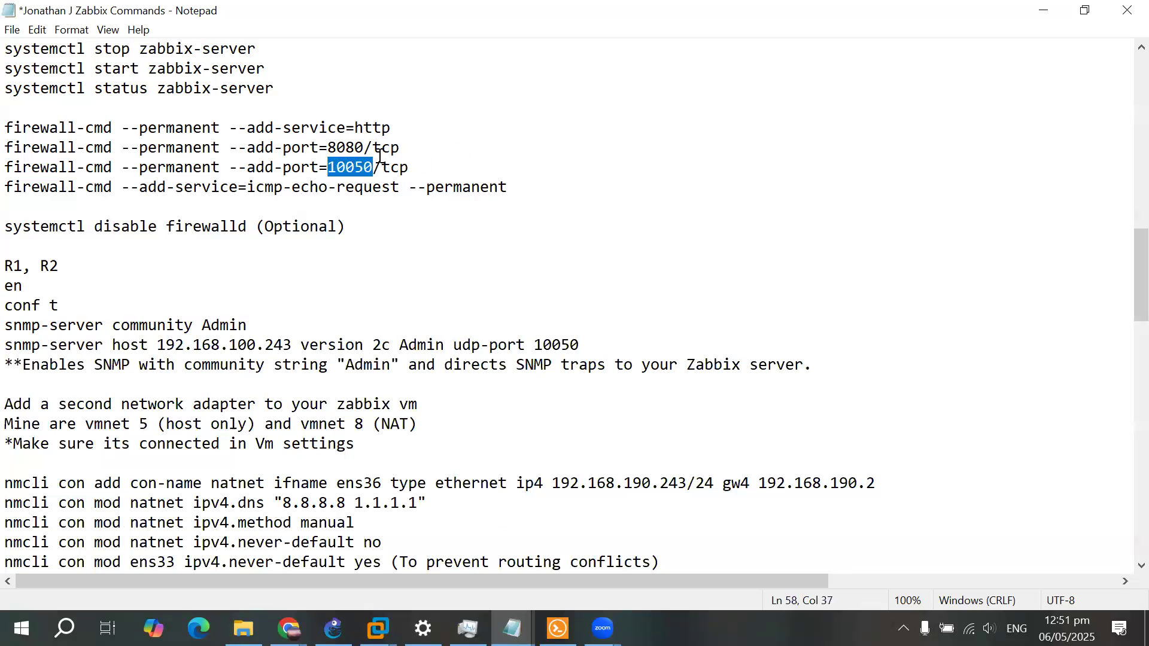
{"action": "left_click", "coordinate": [431, 168]}
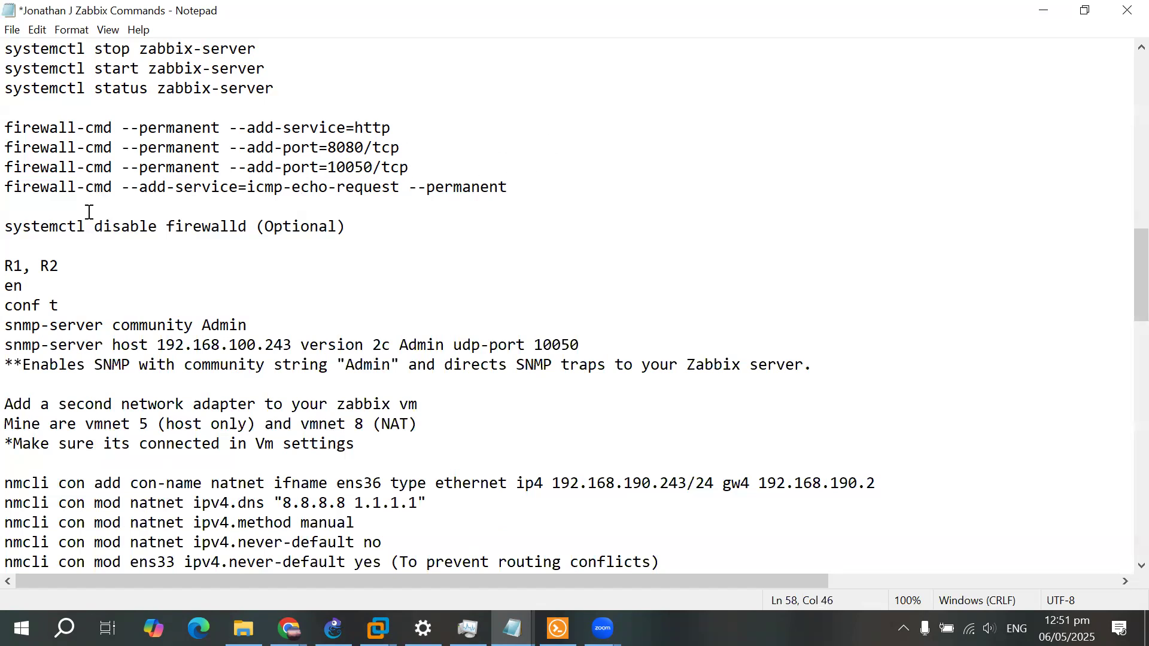
Review the firewall-cmd icmp-echo-request line and the optional command that disables firewalld
{"action": "left_click", "coordinate": [264, 188]}
{"action": "left_click", "coordinate": [559, 180]}
{"action": "left_click", "coordinate": [633, 201]}
{"action": "scroll", "coordinate": [674, 151], "scroll_direction": "down", "scroll_amount": 1}
{"action": "left_click", "coordinate": [381, 167]}
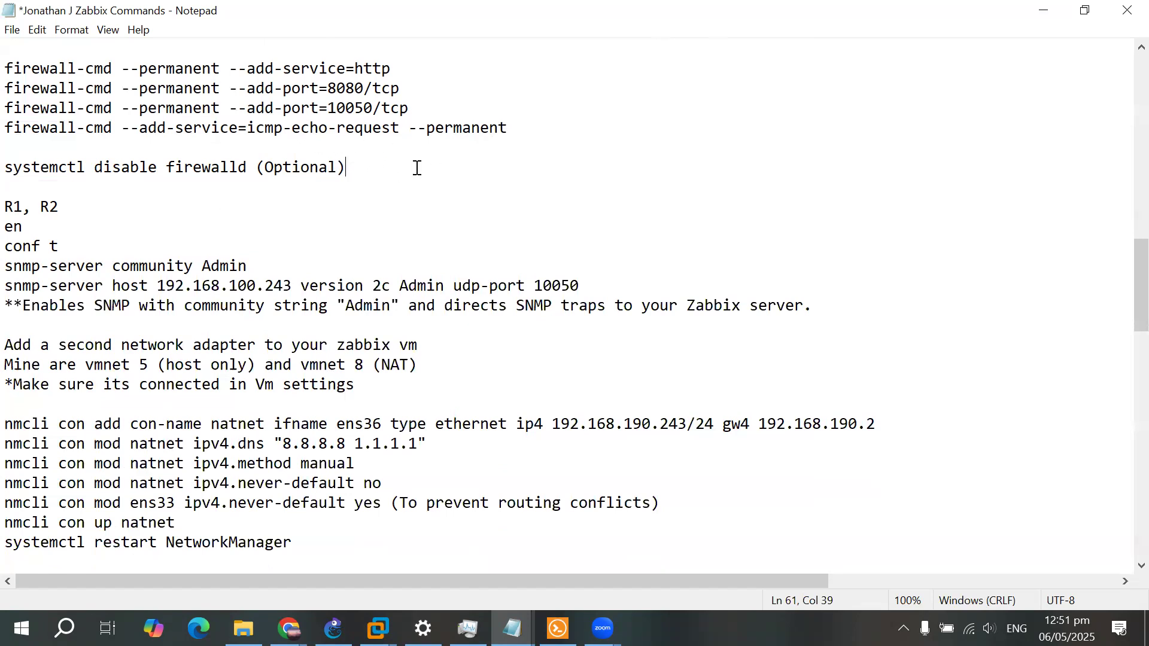
{"action": "scroll", "coordinate": [414, 168], "scroll_direction": "down", "scroll_amount": 1}
{"action": "left_click", "coordinate": [426, 119]}
{"action": "scroll", "coordinate": [456, 197], "scroll_direction": "up", "scroll_amount": 2}
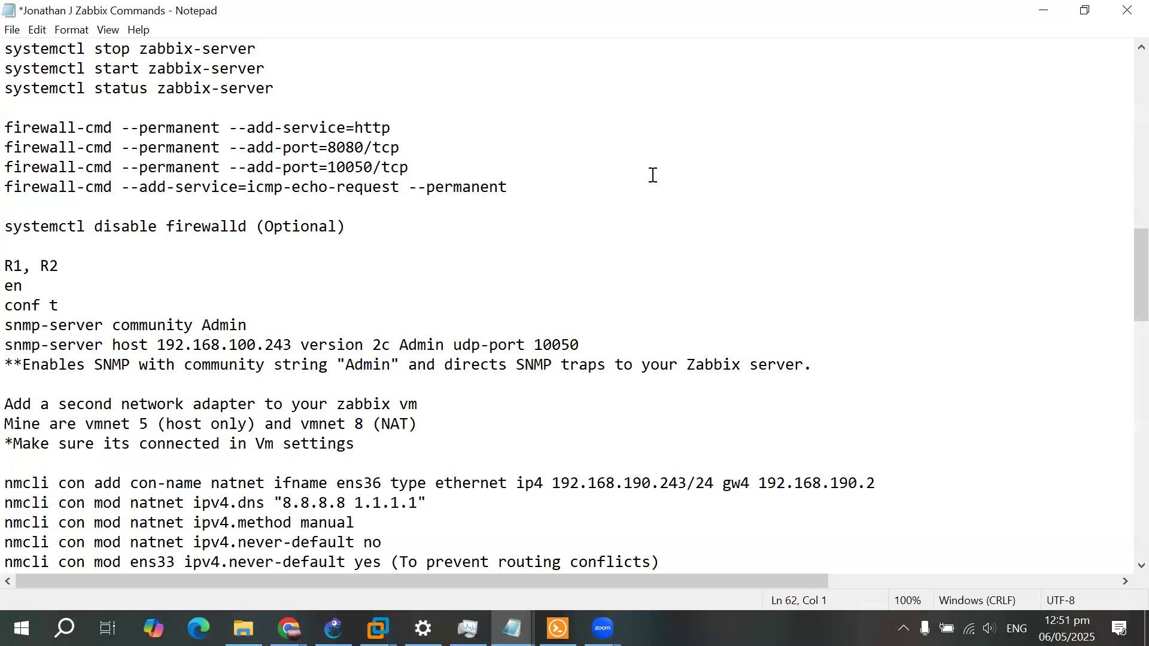
{"action": "scroll", "coordinate": [589, 191], "scroll_direction": "down", "scroll_amount": 3}
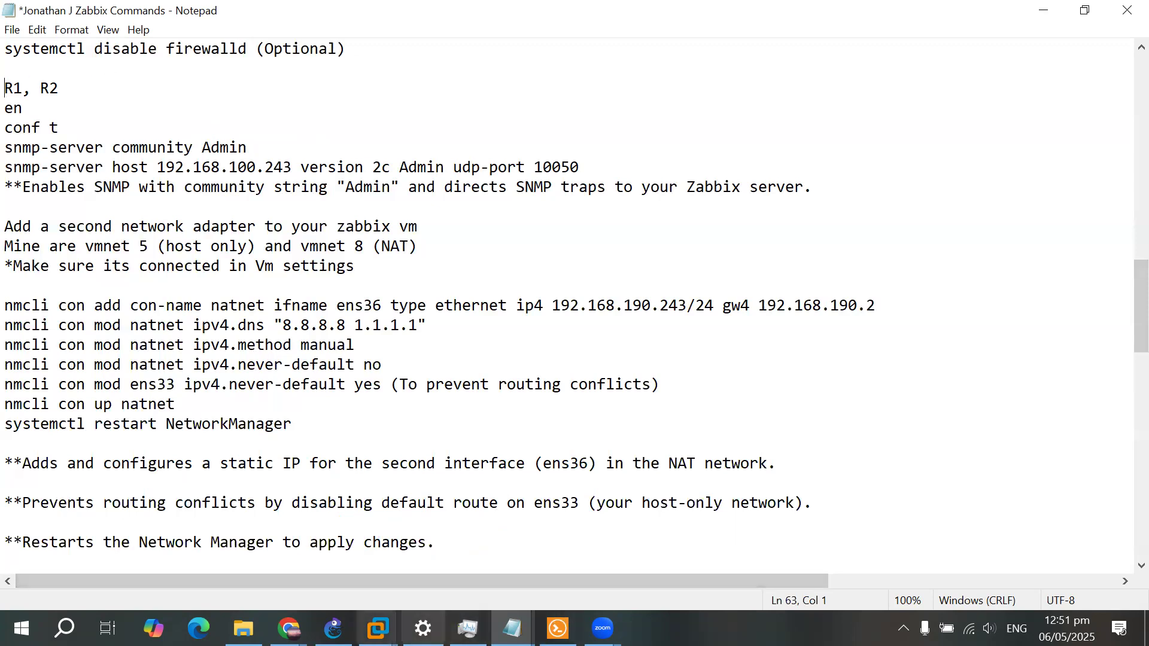
Switch to GNS3 to check routers R1 and R2 in the topology, and return to their configuration commands in the notes
{"action": "left_click", "coordinate": [333, 628]}
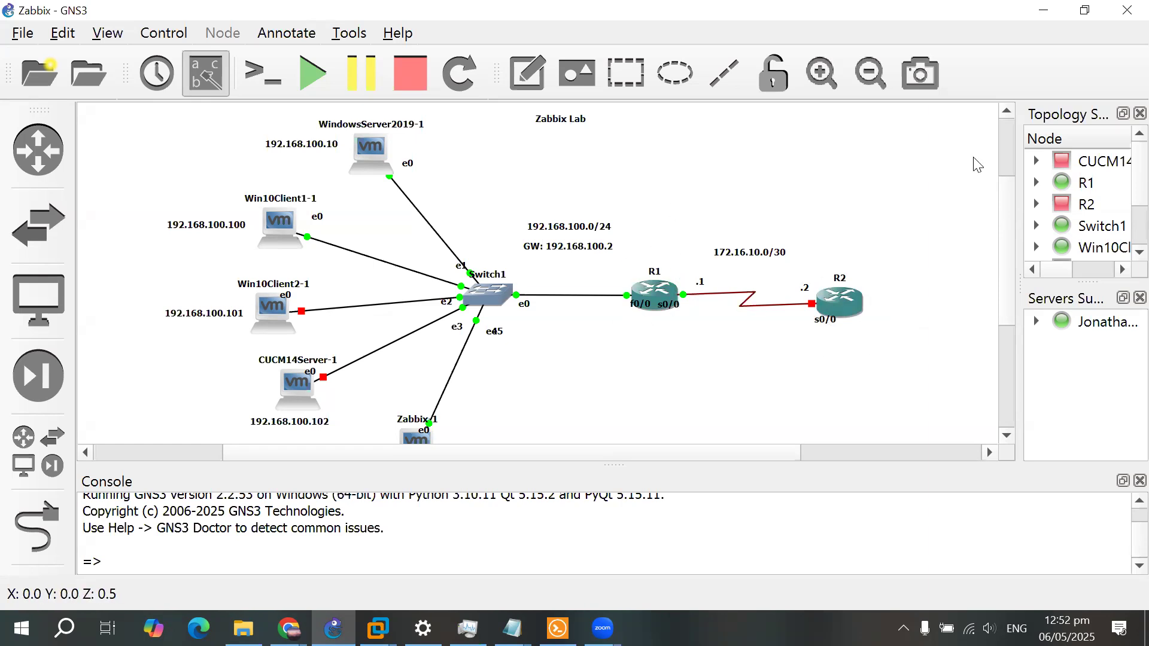
{"action": "left_click", "coordinate": [1042, 11]}
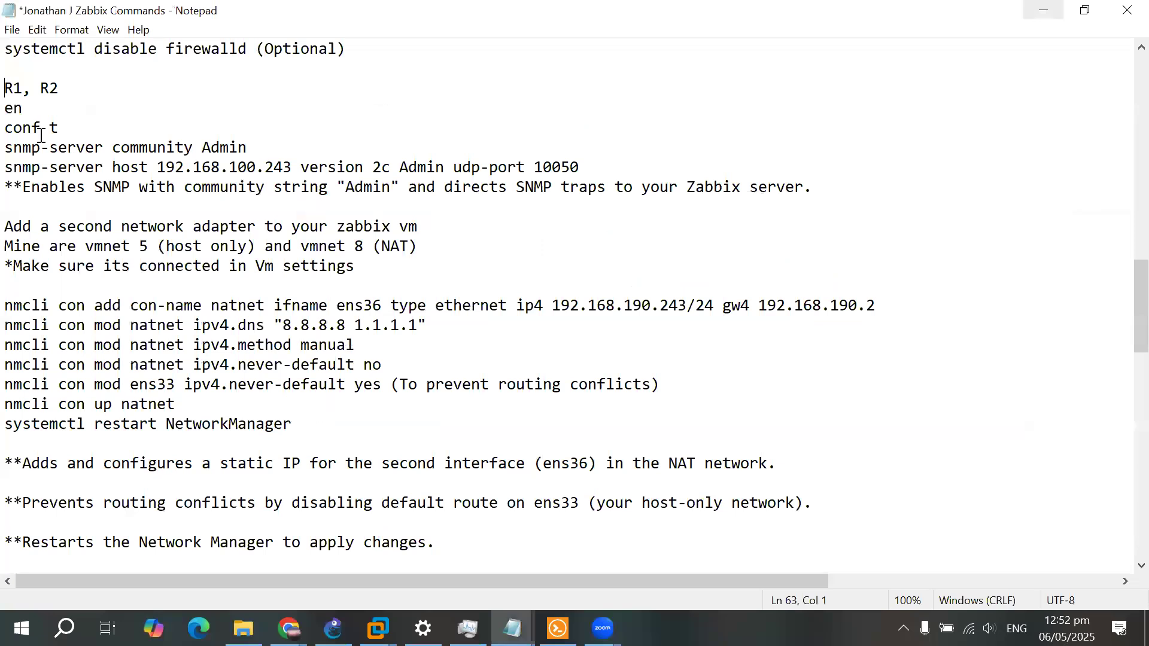
{"action": "left_click", "coordinate": [99, 132]}
{"action": "left_click", "coordinate": [259, 145]}
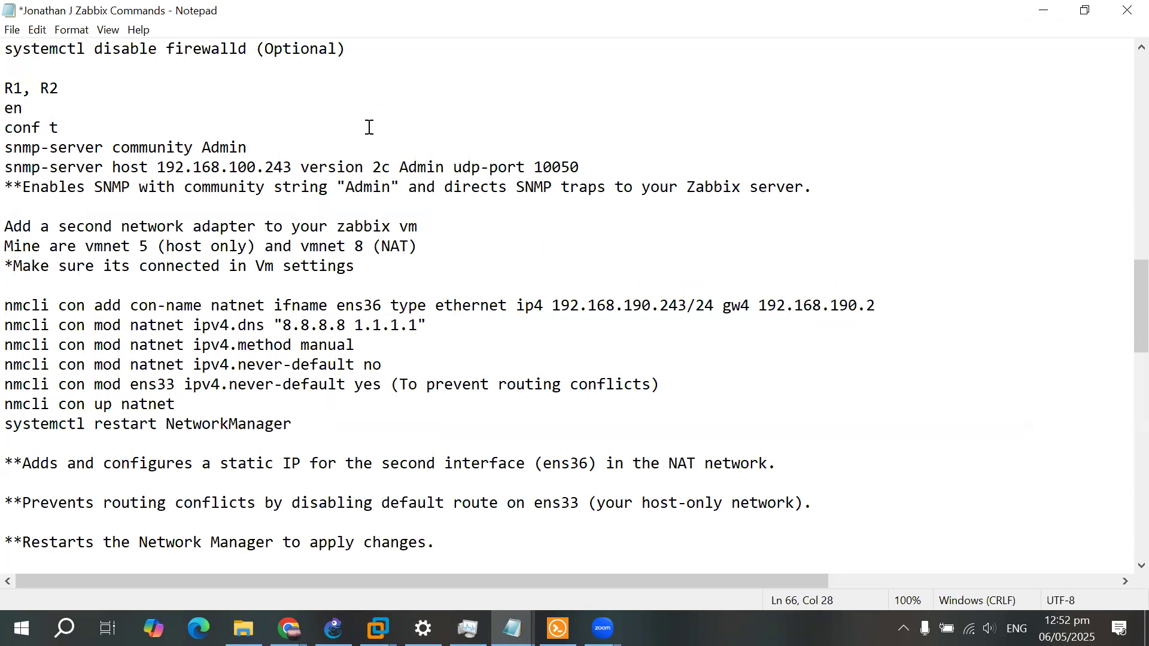
Review the snmp-server community command for R1 and R2, highlighting the command and its community string
{"action": "left_click_drag", "start_coordinate": [9, 144], "coordinate": [243, 146]}
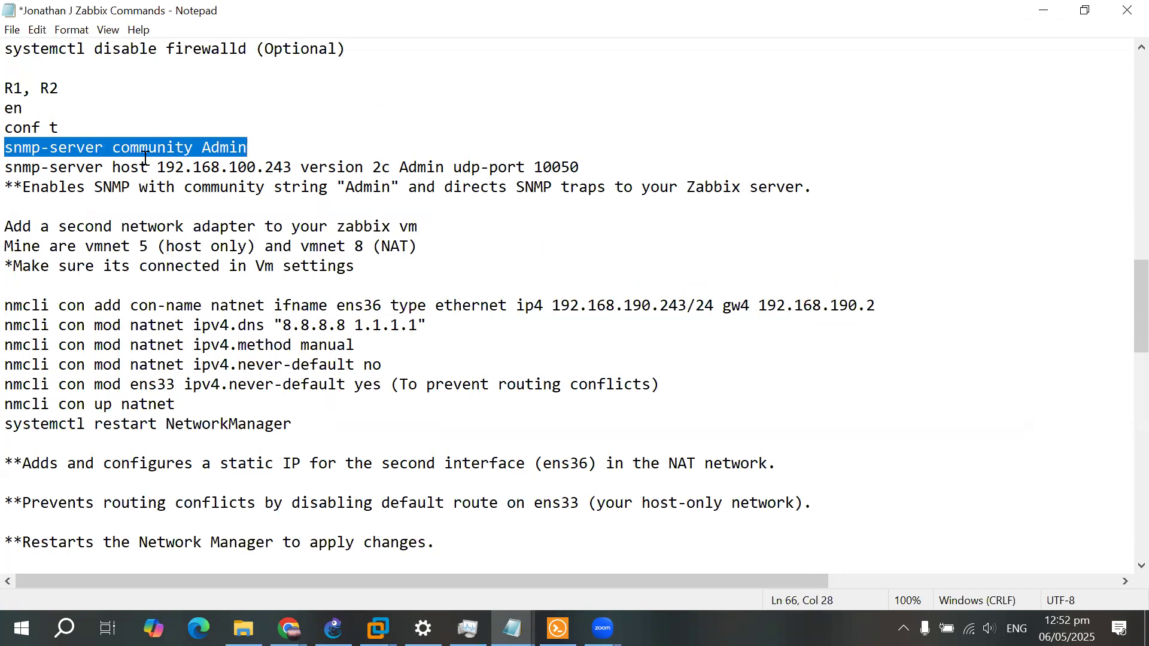
{"action": "left_click", "coordinate": [290, 146]}
{"action": "left_click_drag", "start_coordinate": [267, 146], "coordinate": [201, 146]}
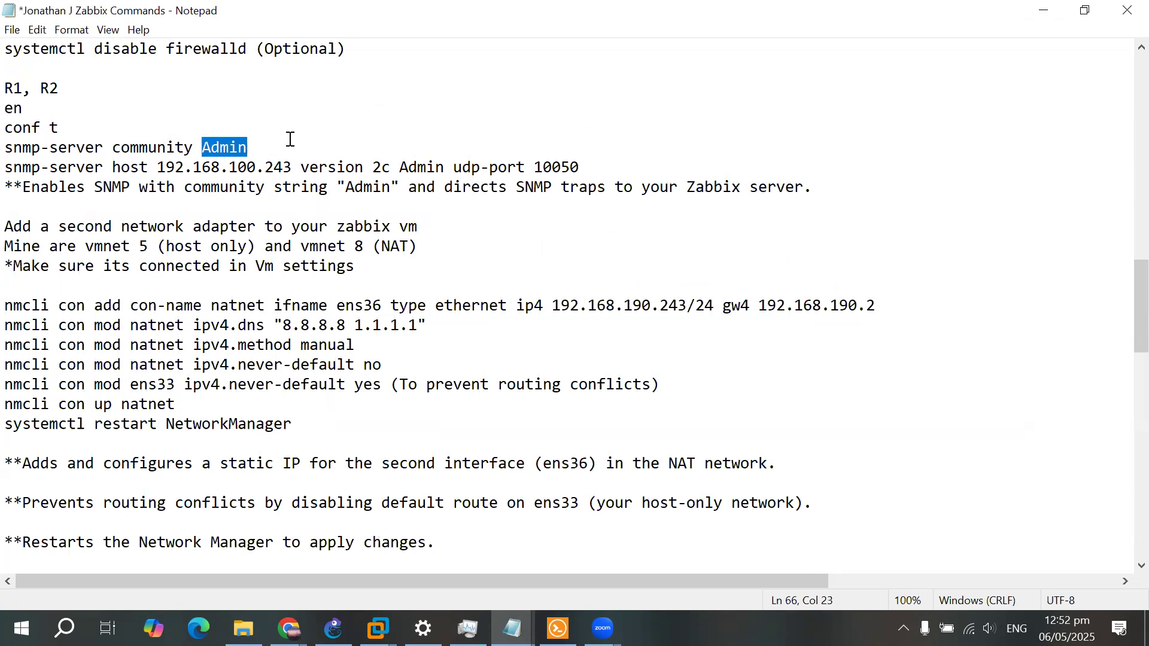
{"action": "left_click", "coordinate": [273, 150]}
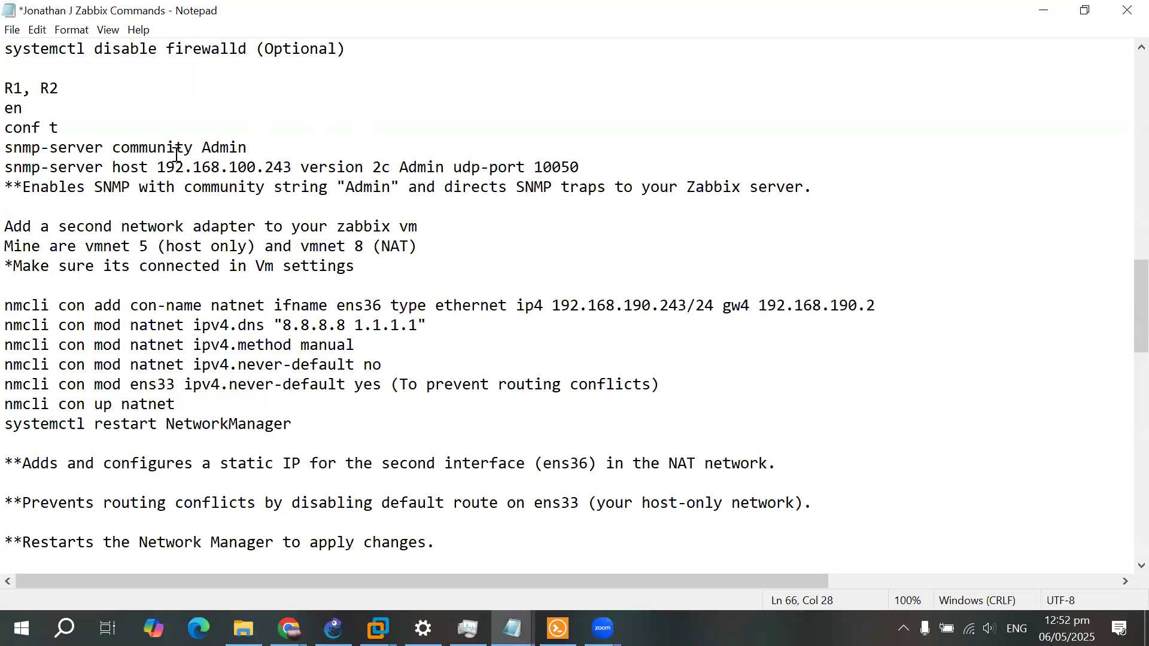
{"action": "double_click", "coordinate": [230, 145]}
{"action": "left_click", "coordinate": [271, 147]}
Review the snmp-server host command's address 192.168.100.243 and SNMP version 2c, highlighting each part
{"action": "left_click_drag", "start_coordinate": [160, 167], "coordinate": [293, 167]}
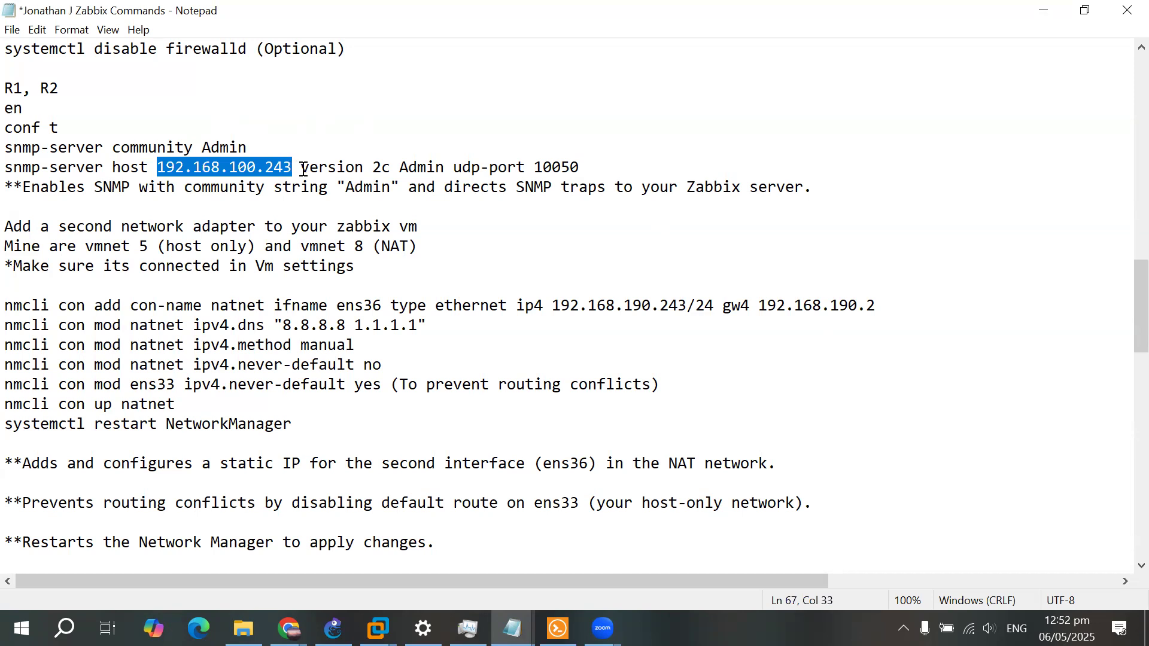
{"action": "left_click", "coordinate": [296, 168]}
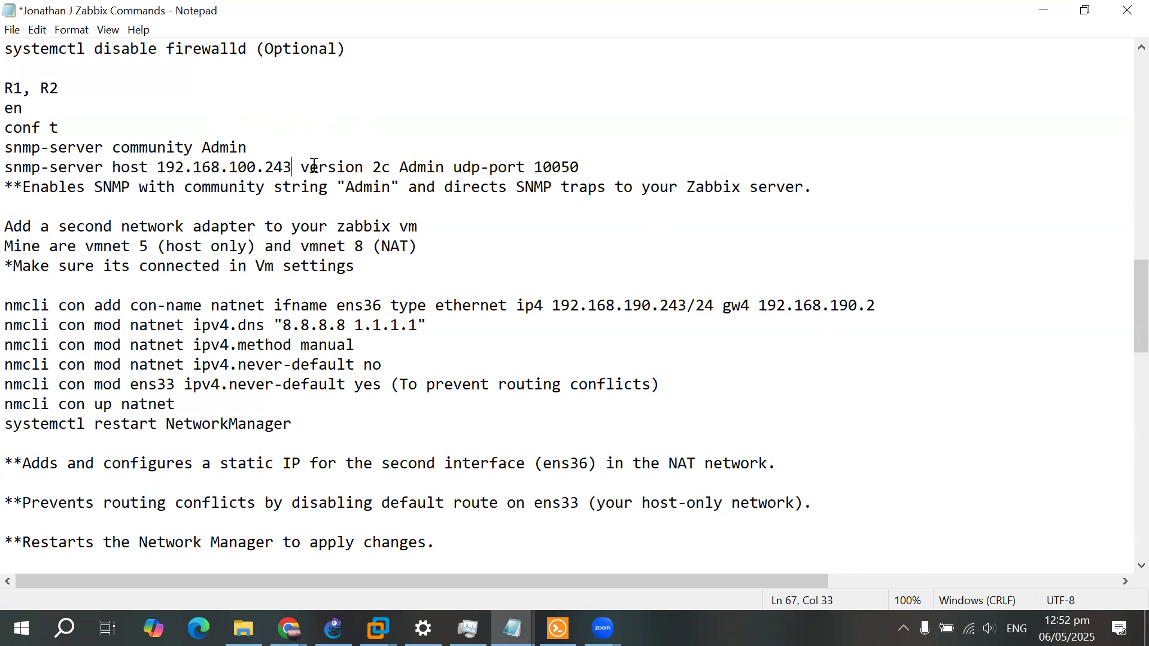
{"action": "left_click", "coordinate": [393, 170]}
{"action": "left_click", "coordinate": [651, 166]}
{"action": "double_click", "coordinate": [386, 168]}
{"action": "left_click", "coordinate": [646, 167]}
Review the community string and udp-port 10050 in the snmp-server host command, along with the explanatory note below it
{"action": "left_click", "coordinate": [391, 171]}
{"action": "double_click", "coordinate": [422, 166]}
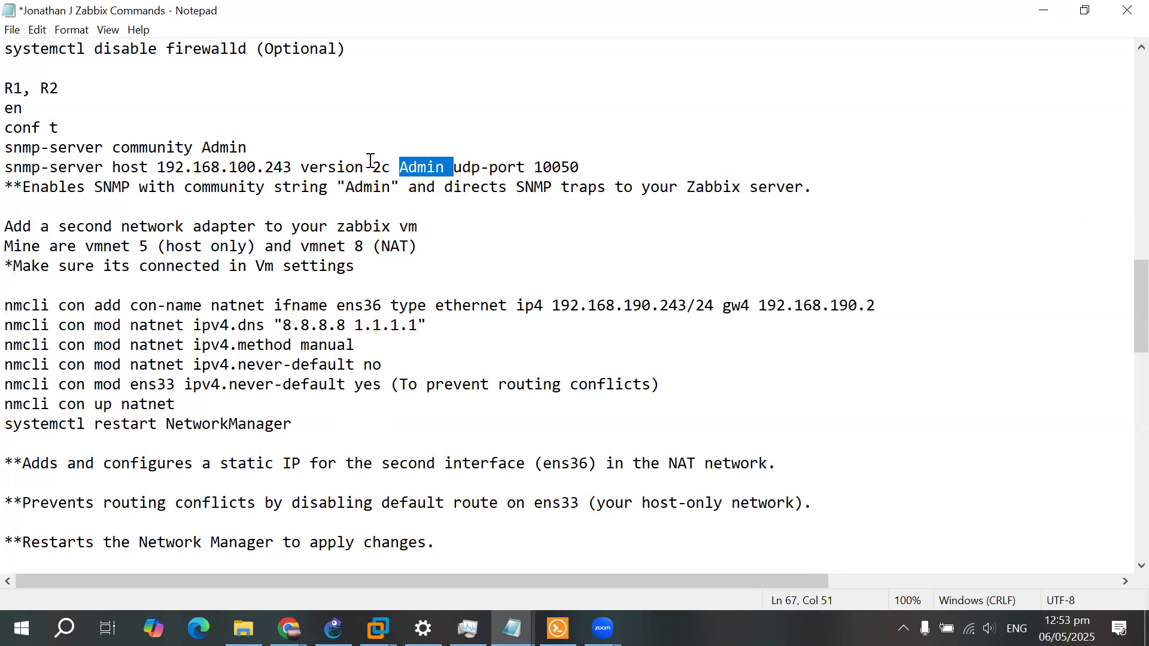
{"action": "left_click", "coordinate": [260, 145]}
{"action": "left_click_drag", "start_coordinate": [455, 166], "coordinate": [587, 167]}
{"action": "left_click", "coordinate": [592, 167]}
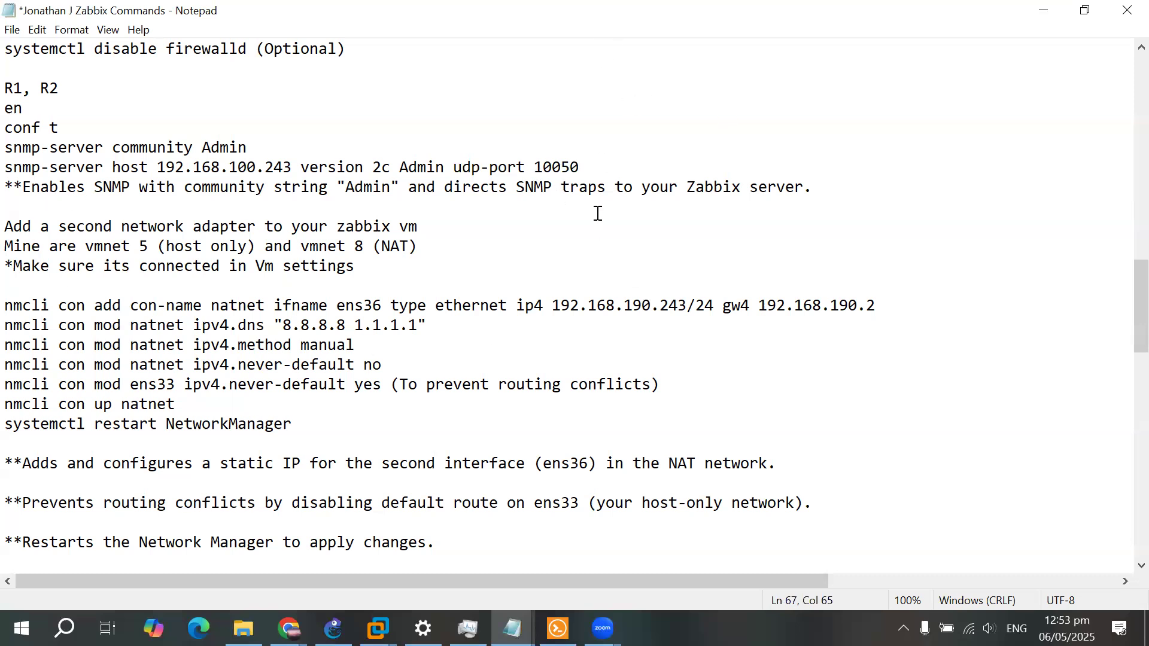
{"action": "left_click", "coordinate": [839, 181]}
Add the heading "Vmware" above the note about adding a second network adapter to the Zabbix VM
{"action": "scroll", "coordinate": [392, 224], "scroll_direction": "down", "scroll_amount": 1}
{"action": "left_click", "coordinate": [464, 170]}
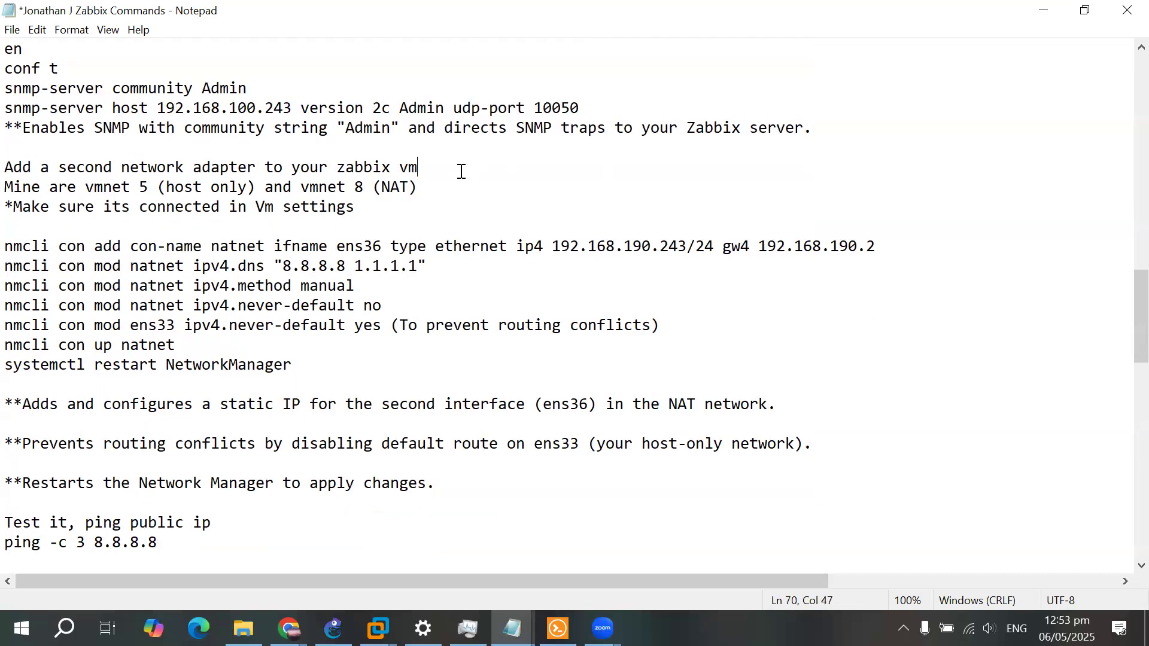
{"action": "left_click", "coordinate": [885, 132]}
{"action": "left_click", "coordinate": [47, 146]}
{"action": "key", "text": "Return"}
{"action": "type", "text": "V"}
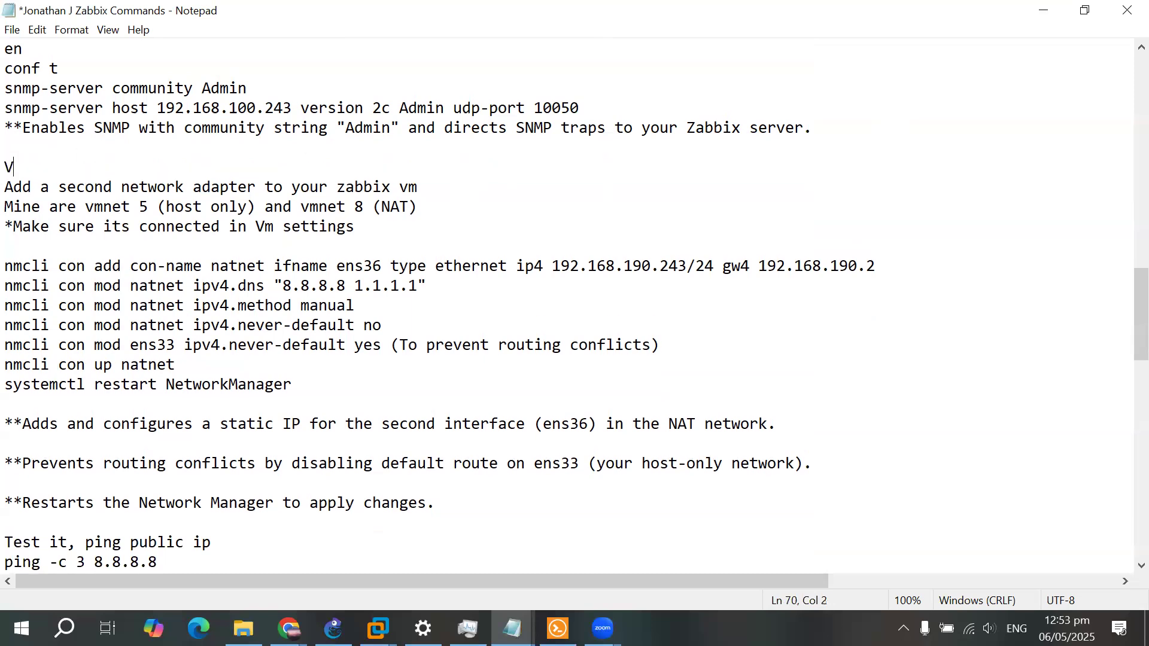
{"action": "type", "text": "mware"}
Add the heading "GNS3" above the R1, R2 router commands
{"action": "scroll", "coordinate": [89, 179], "scroll_direction": "up", "scroll_amount": 2}
{"action": "left_click", "coordinate": [16, 128]}
{"action": "key", "text": "Return"}
{"action": "type", "text": "GNS3"}
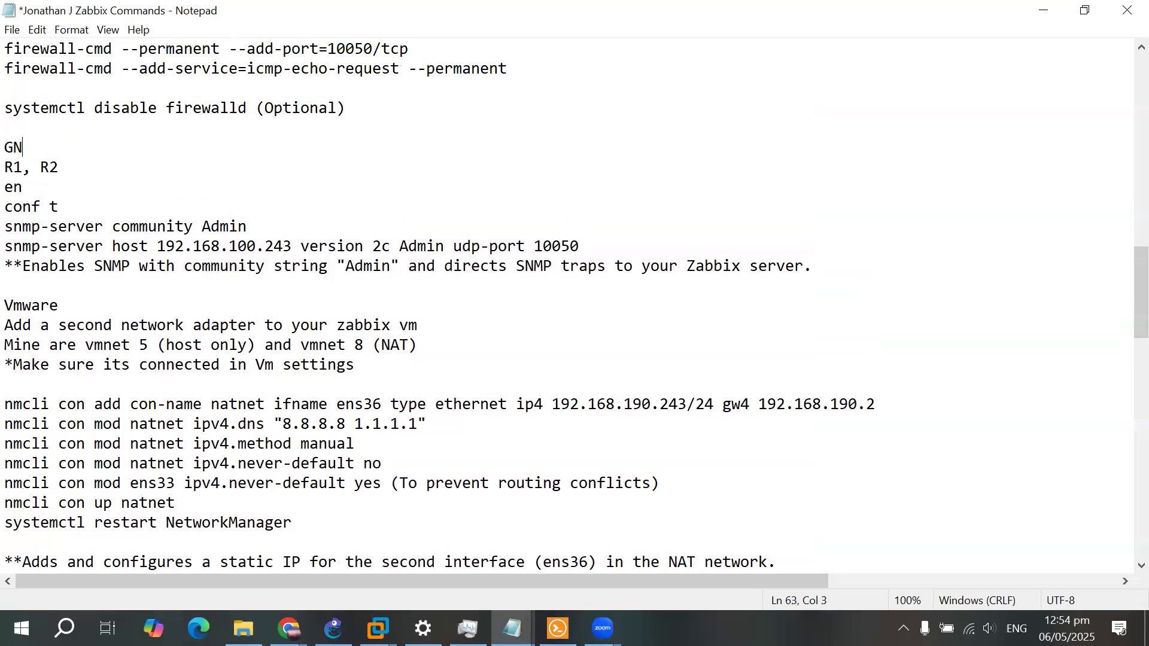
Switch to VMware Workstation and open the Zabbix VM's settings to inspect its VMnet8 and VMnet5 network adapters
{"action": "left_click", "coordinate": [122, 321]}
{"action": "left_click", "coordinate": [128, 314]}
{"action": "left_click", "coordinate": [379, 628]}
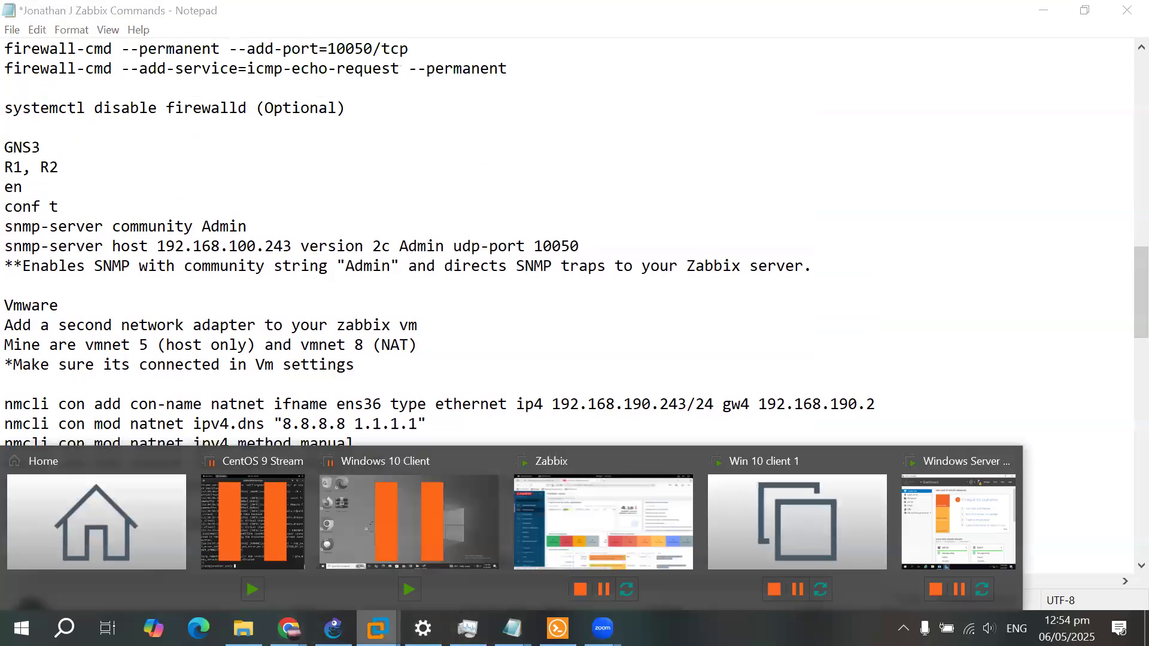
{"action": "left_click", "coordinate": [609, 497]}
{"action": "left_click", "coordinate": [645, 40]}
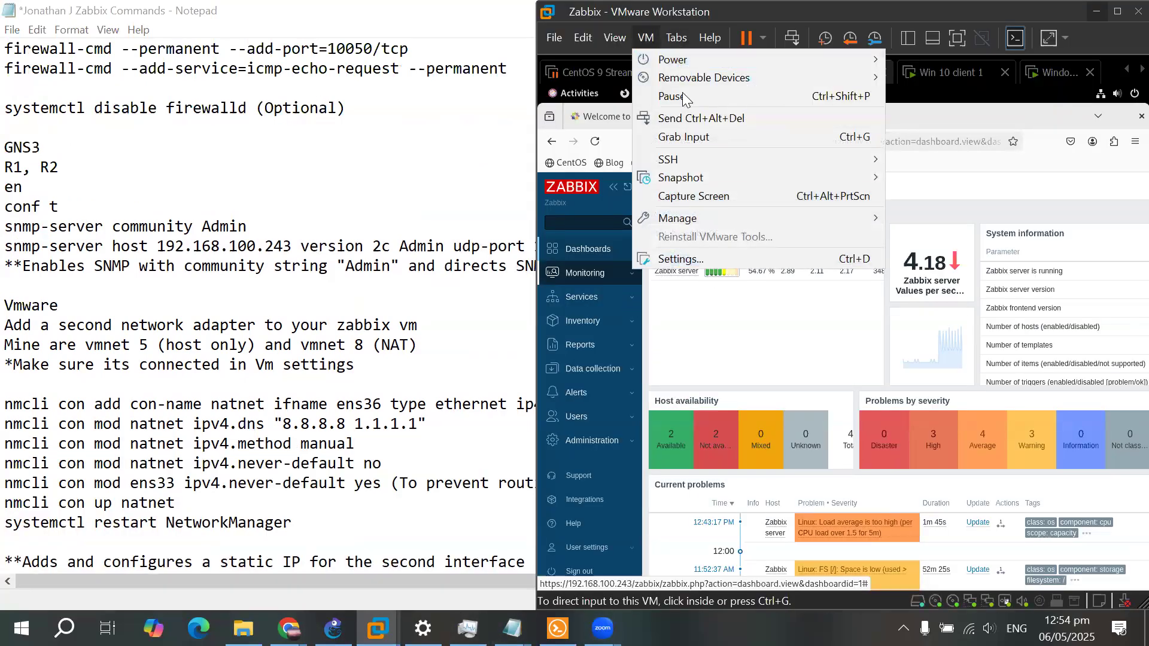
{"action": "left_click", "coordinate": [685, 261]}
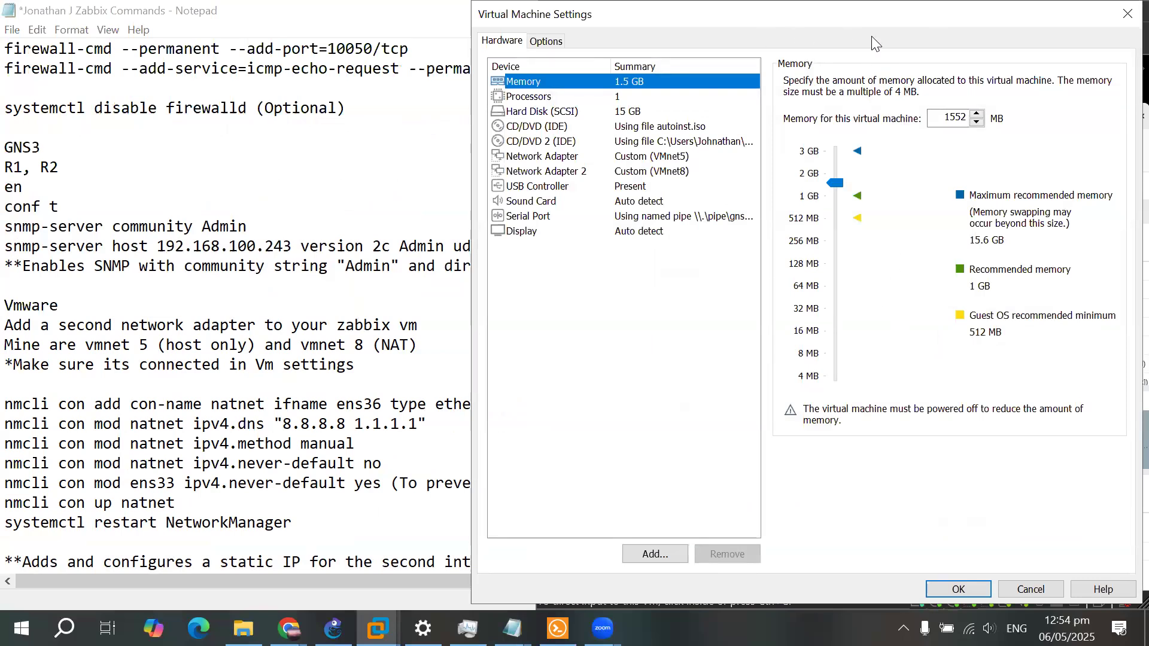
{"action": "left_click", "coordinate": [670, 170]}
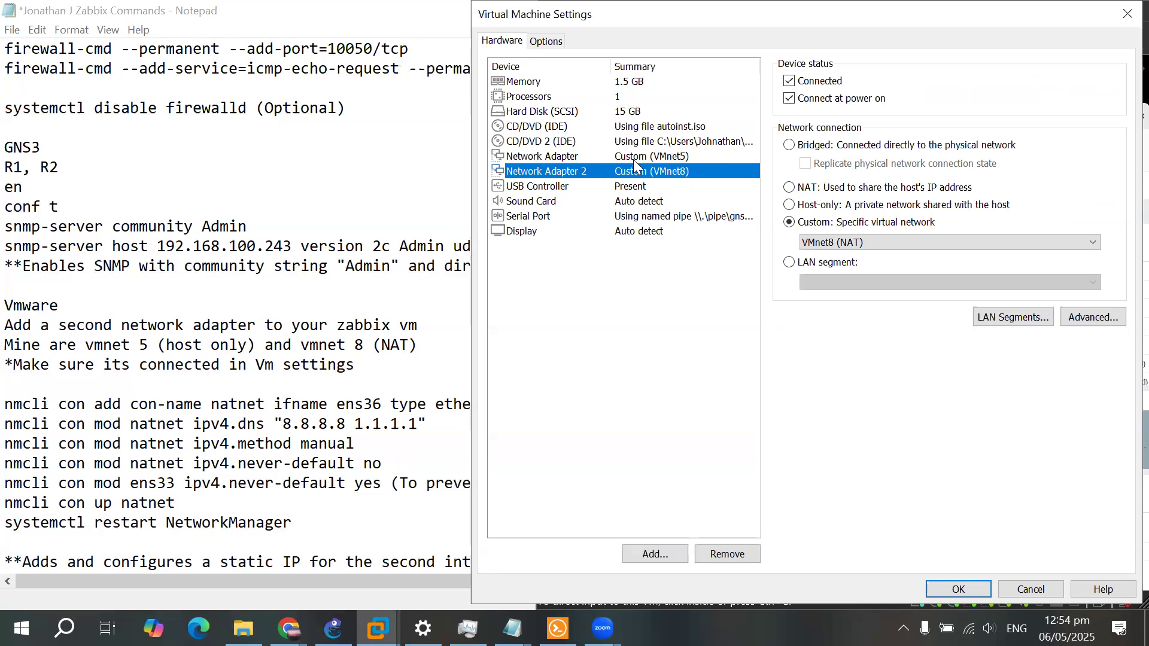
{"action": "left_click", "coordinate": [656, 156]}
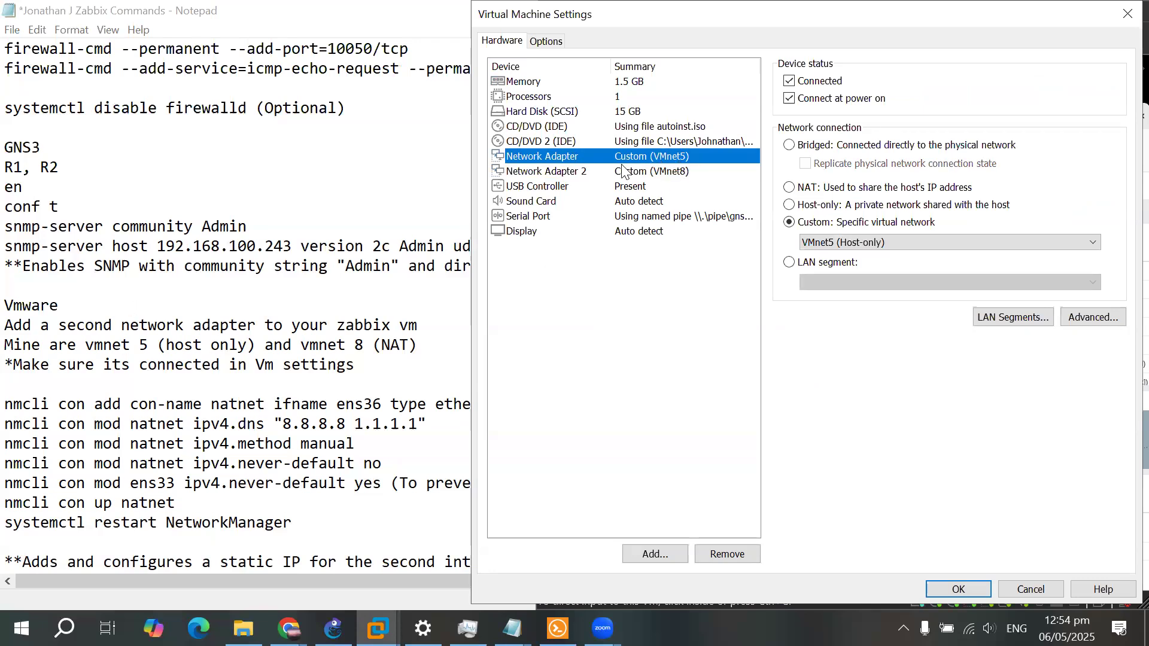
Inspect the Network Adapter type in the Add Hardware Wizard, cancel without adding it, and select the existing VMnet5 adapter again
{"action": "left_click", "coordinate": [657, 557]}
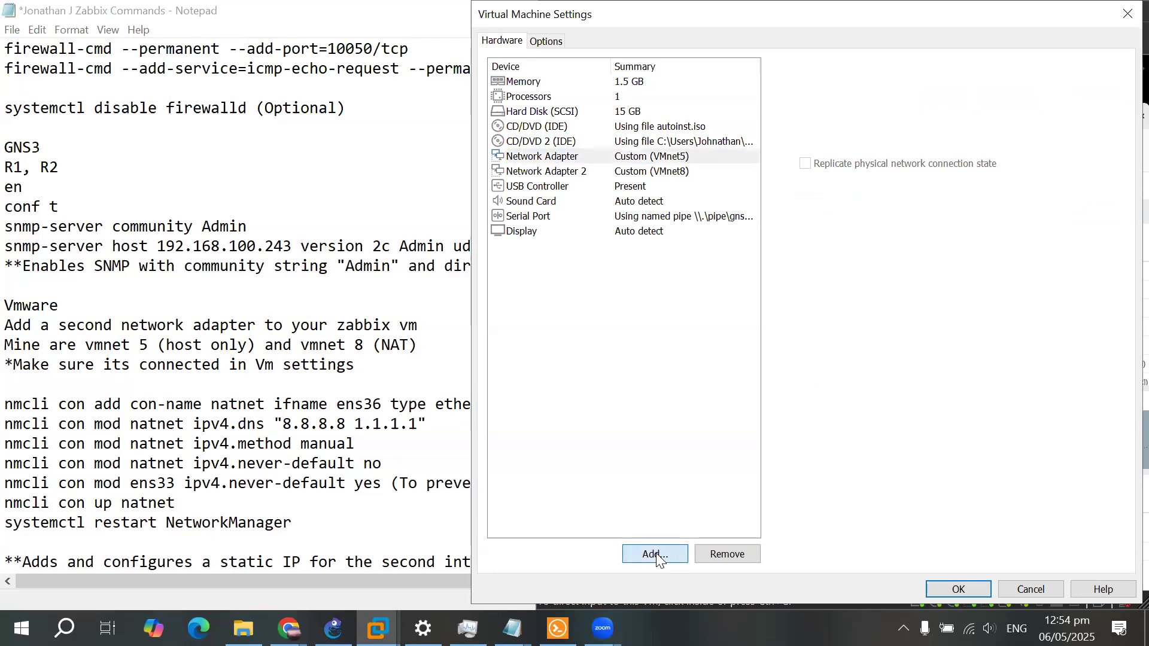
{"action": "left_click", "coordinate": [700, 287]}
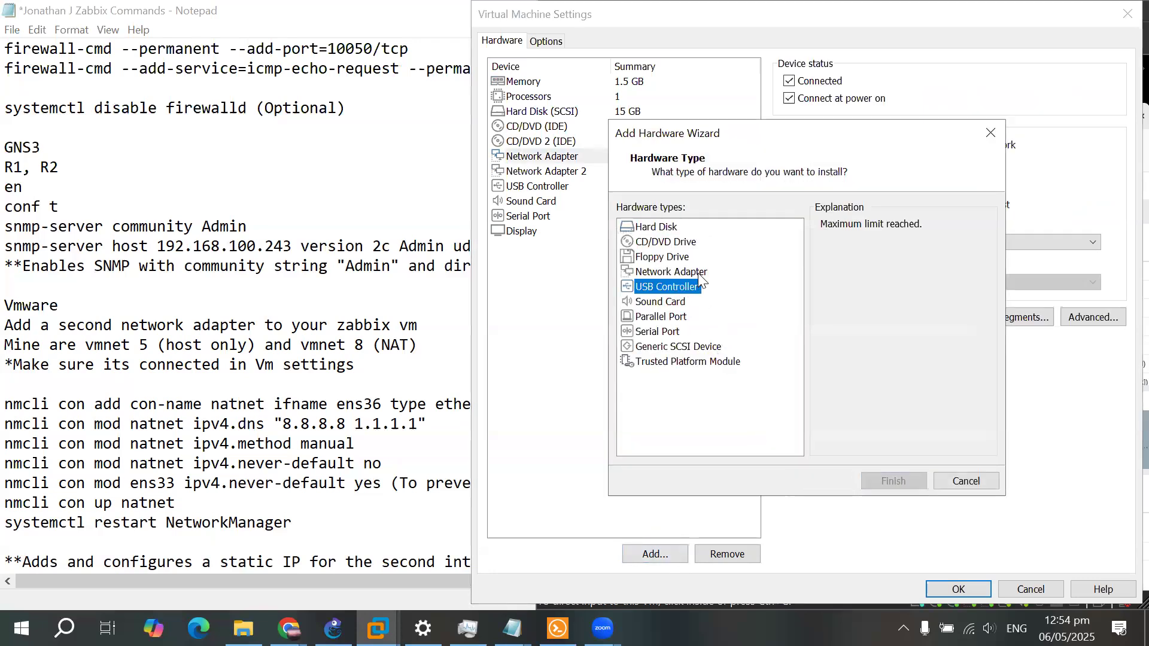
{"action": "left_click", "coordinate": [699, 273]}
{"action": "left_click", "coordinate": [980, 483]}
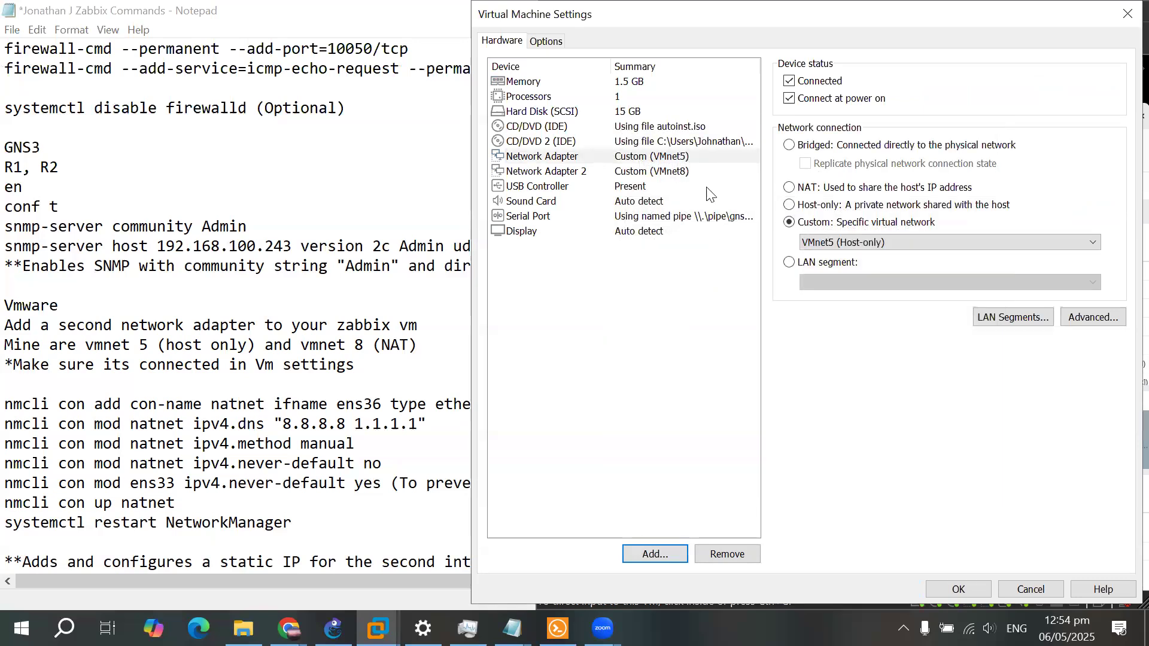
{"action": "left_click", "coordinate": [680, 157]}
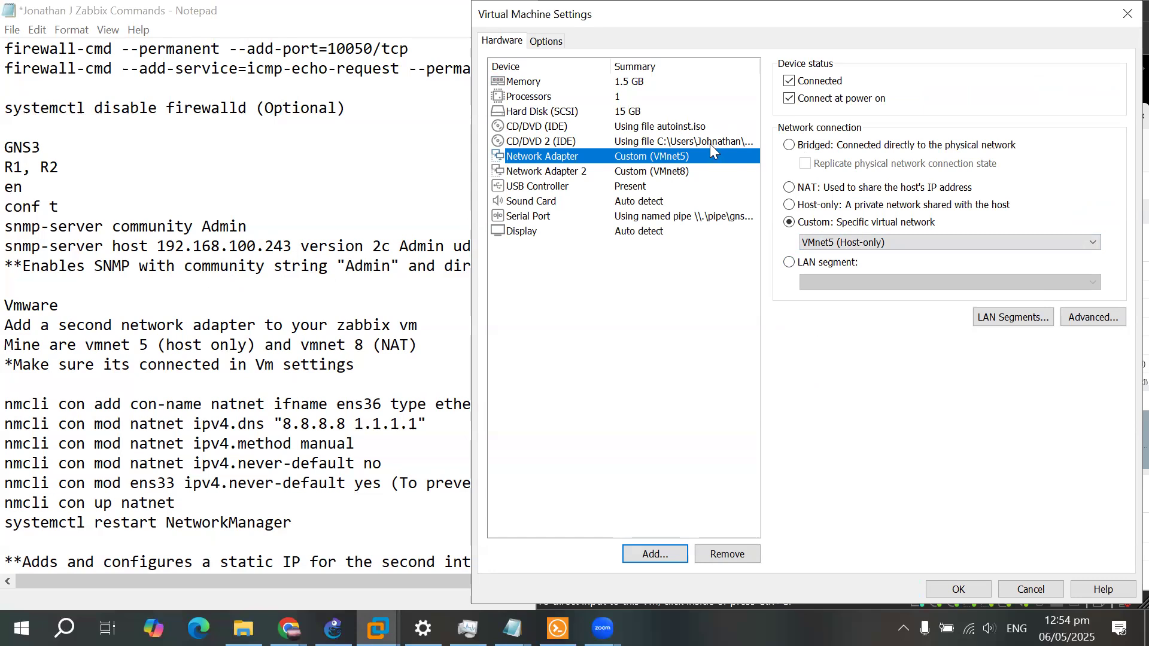
Inspect the custom virtual network choices for Network Adapter 2, close the VM settings unchanged and return to the notes
{"action": "left_click", "coordinate": [601, 172]}
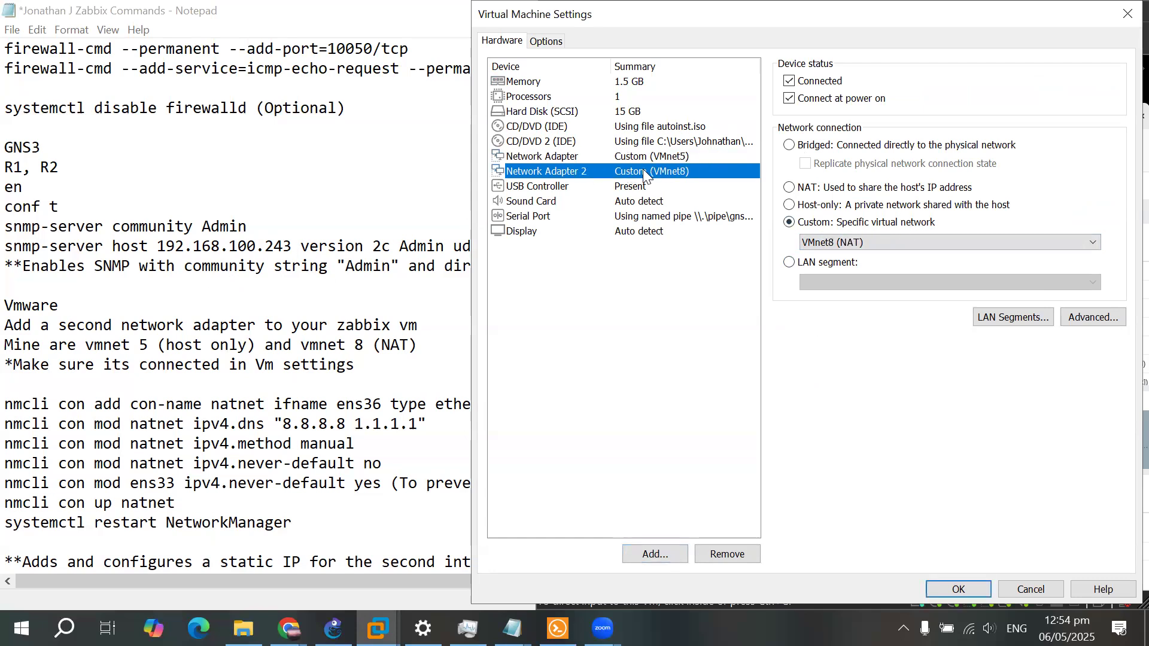
{"action": "left_click", "coordinate": [903, 241]}
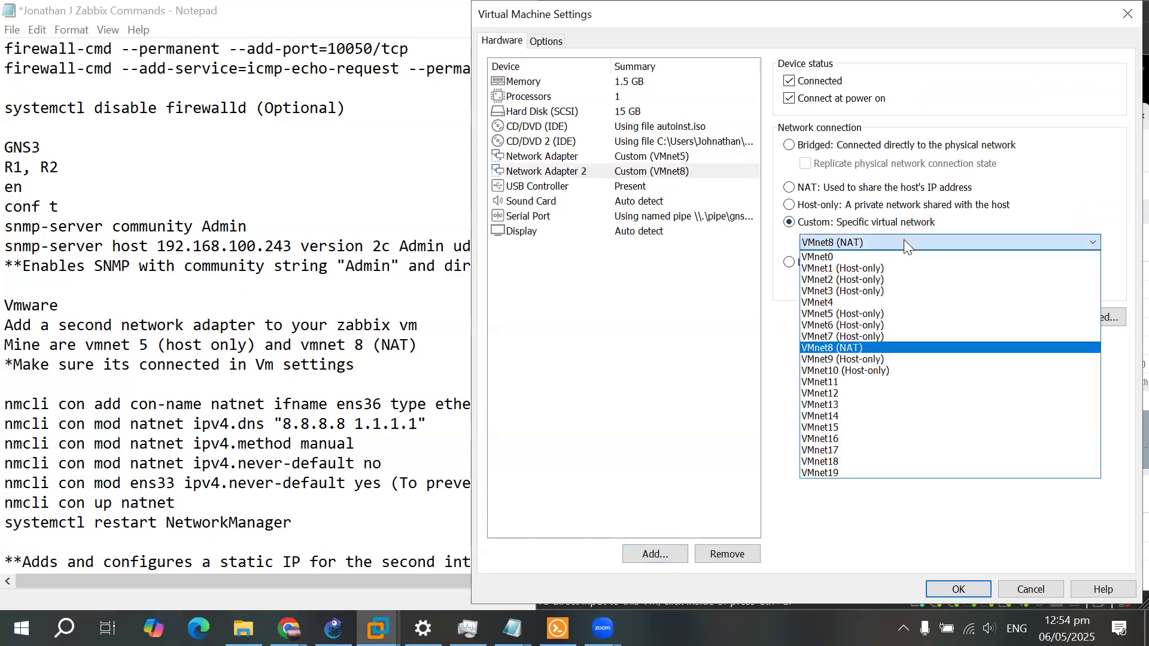
{"action": "left_click", "coordinate": [777, 359]}
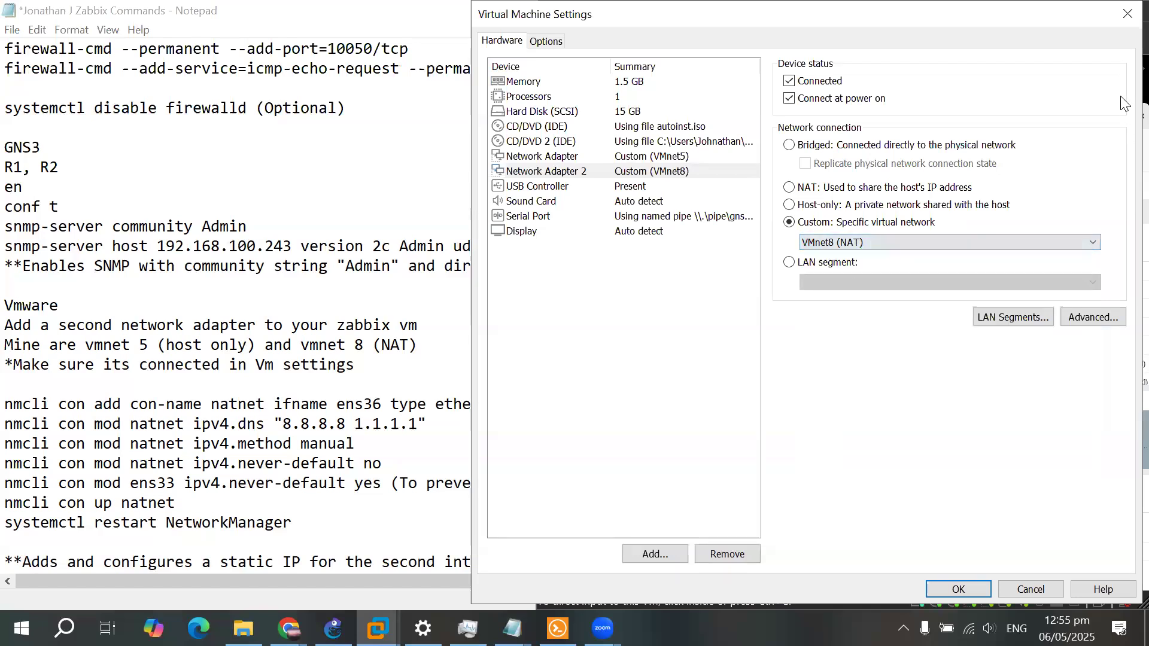
{"action": "left_click", "coordinate": [1127, 13]}
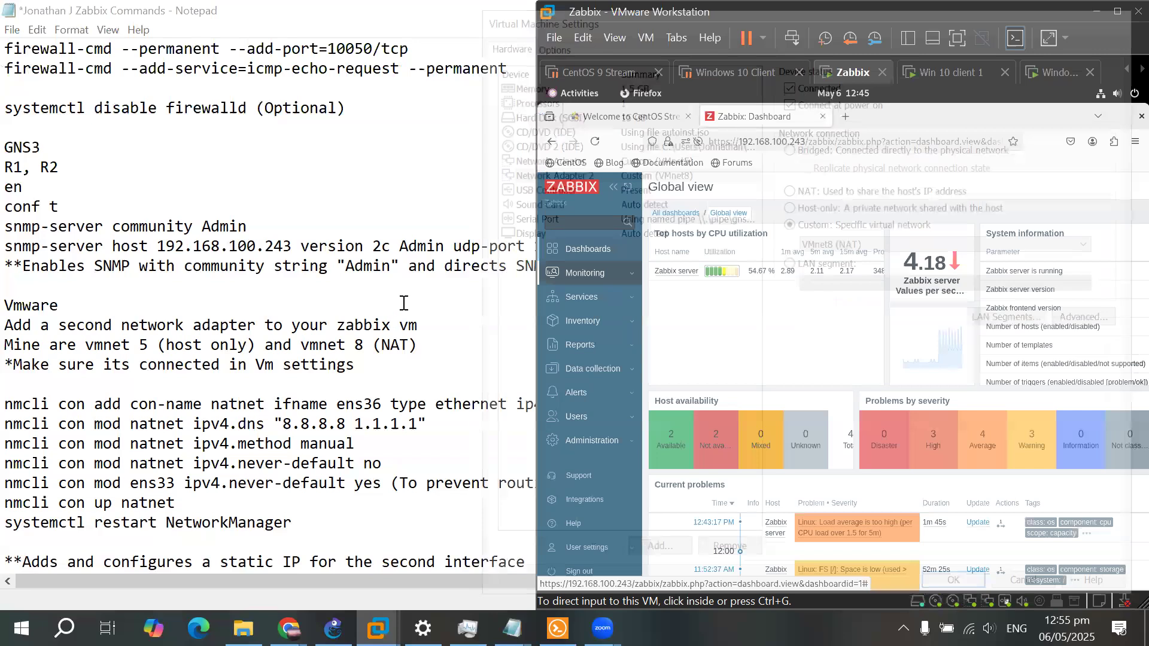
{"action": "left_click", "coordinate": [398, 321]}
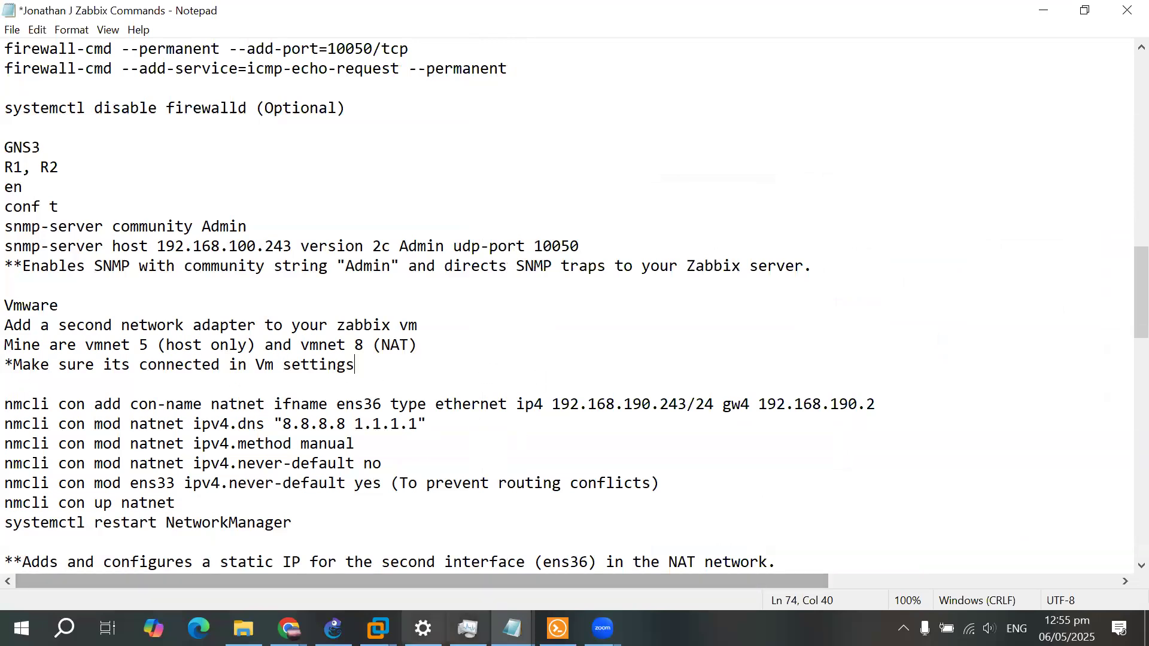
Switch to VMware Workstation, reopen the Zabbix VM's settings, check the device status of both network adapters, and close the settings
{"action": "left_click", "coordinate": [378, 629]}
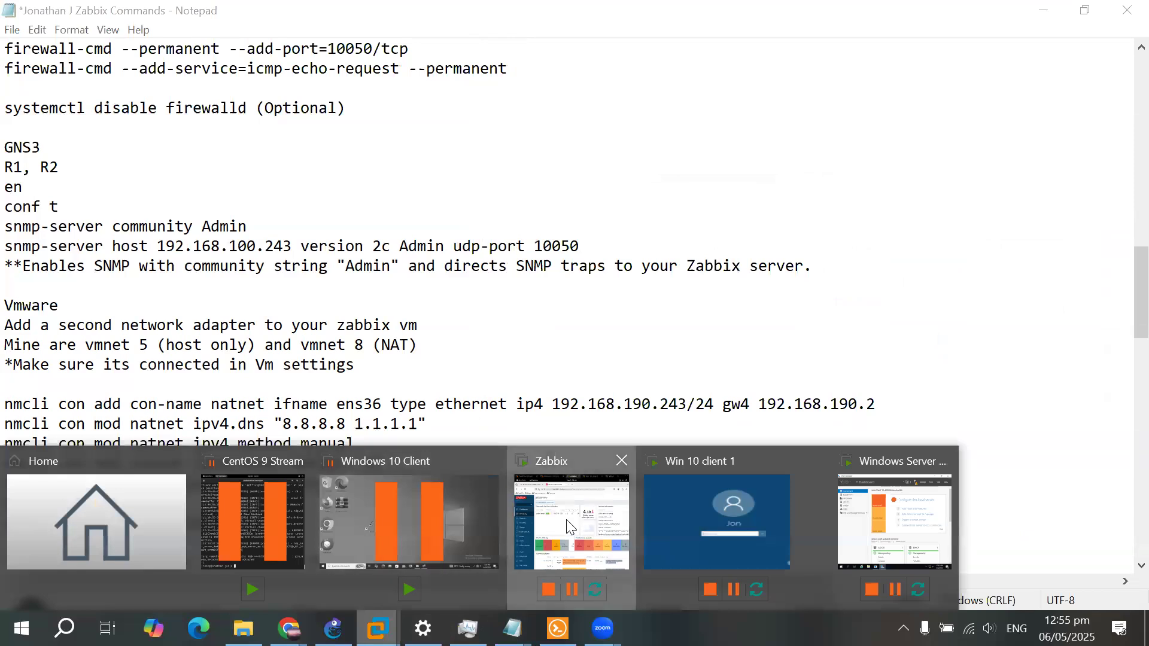
{"action": "left_click", "coordinate": [577, 514]}
{"action": "left_click", "coordinate": [651, 37]}
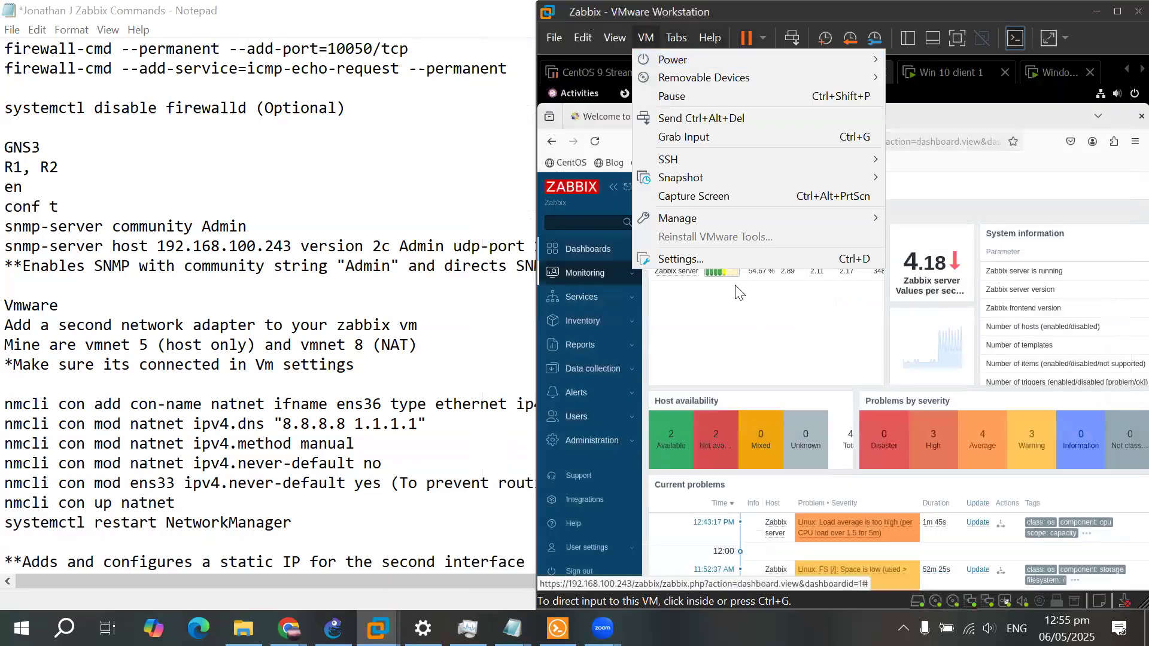
{"action": "left_click", "coordinate": [725, 256]}
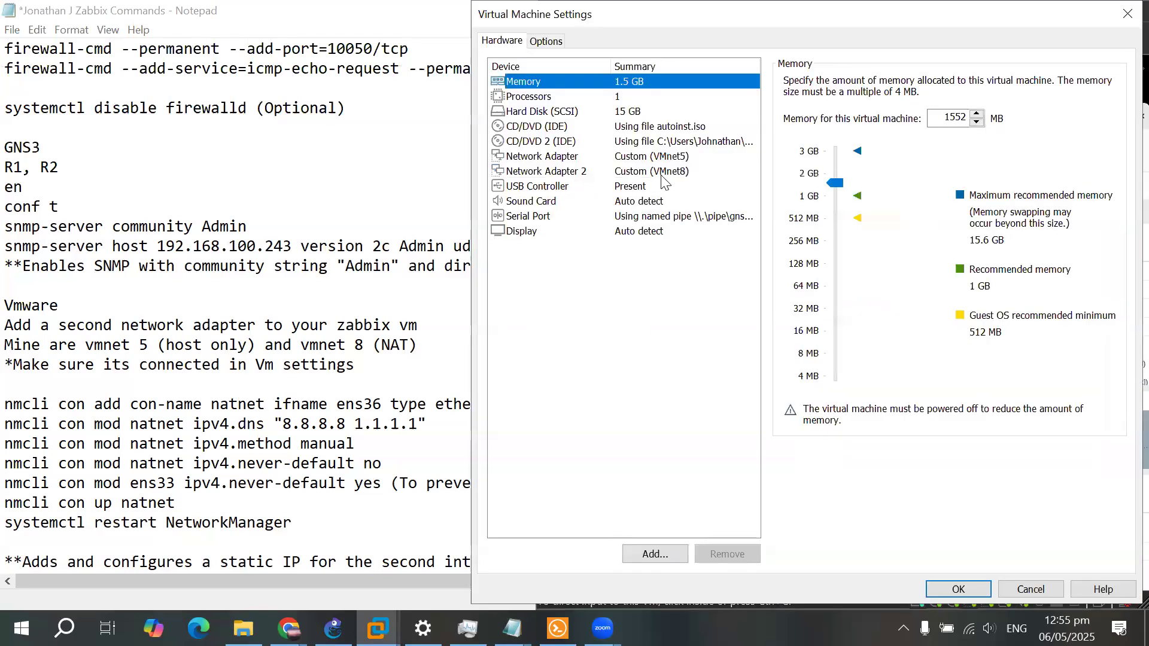
{"action": "left_click", "coordinate": [664, 173]}
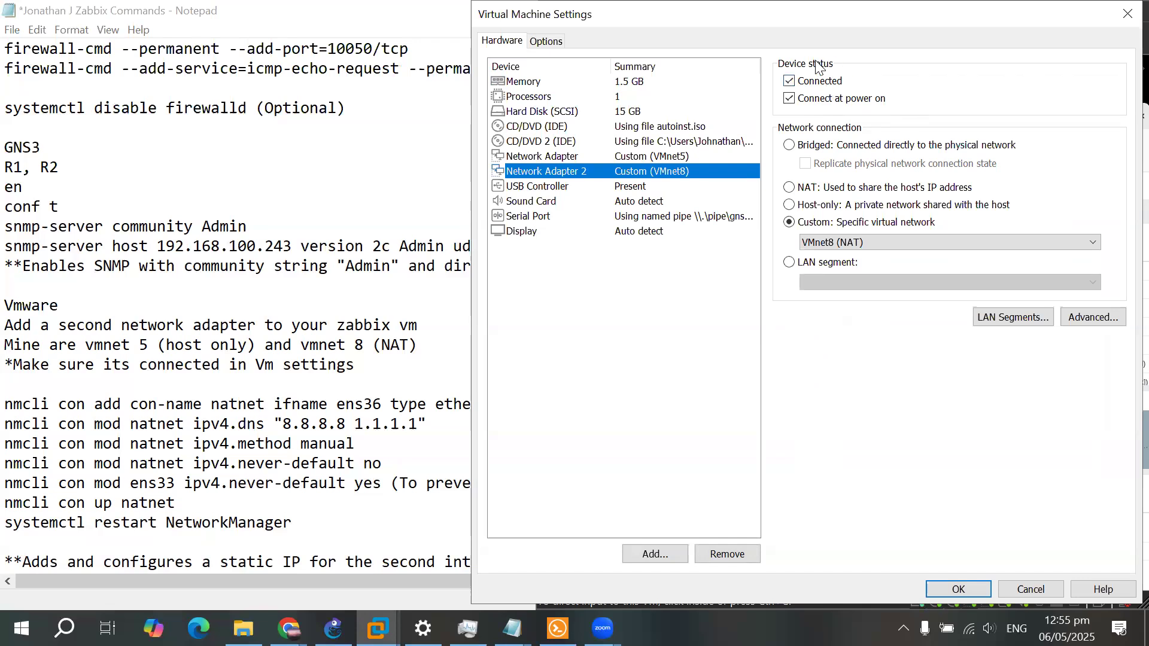
{"action": "left_click", "coordinate": [685, 157]}
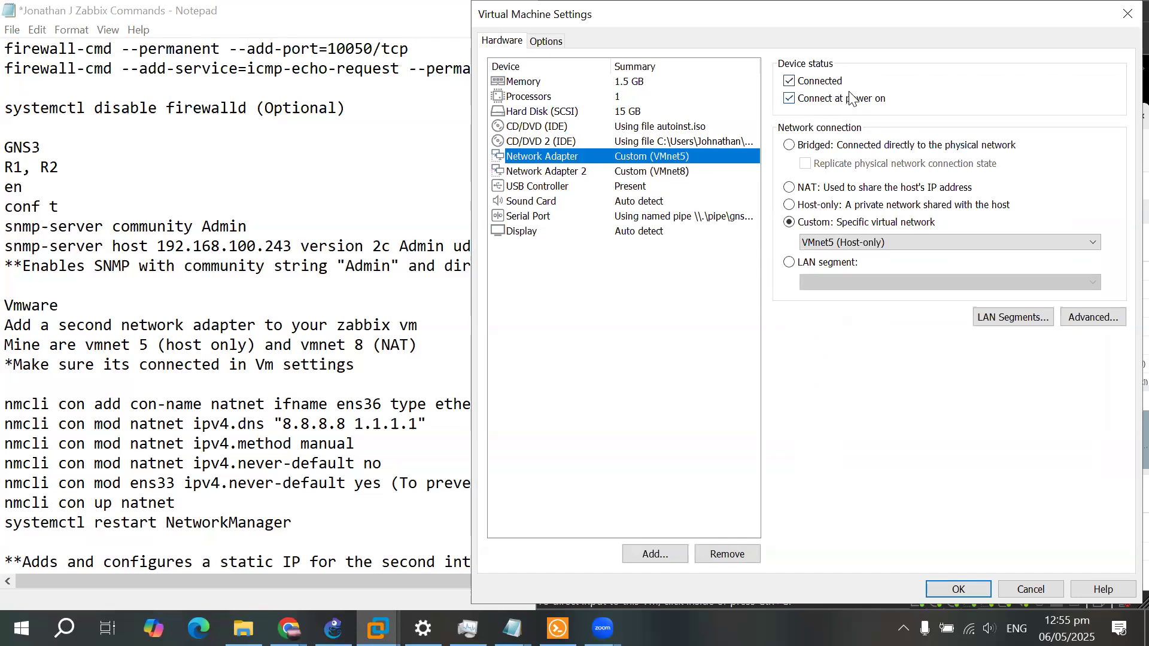
{"action": "left_click", "coordinate": [685, 171]}
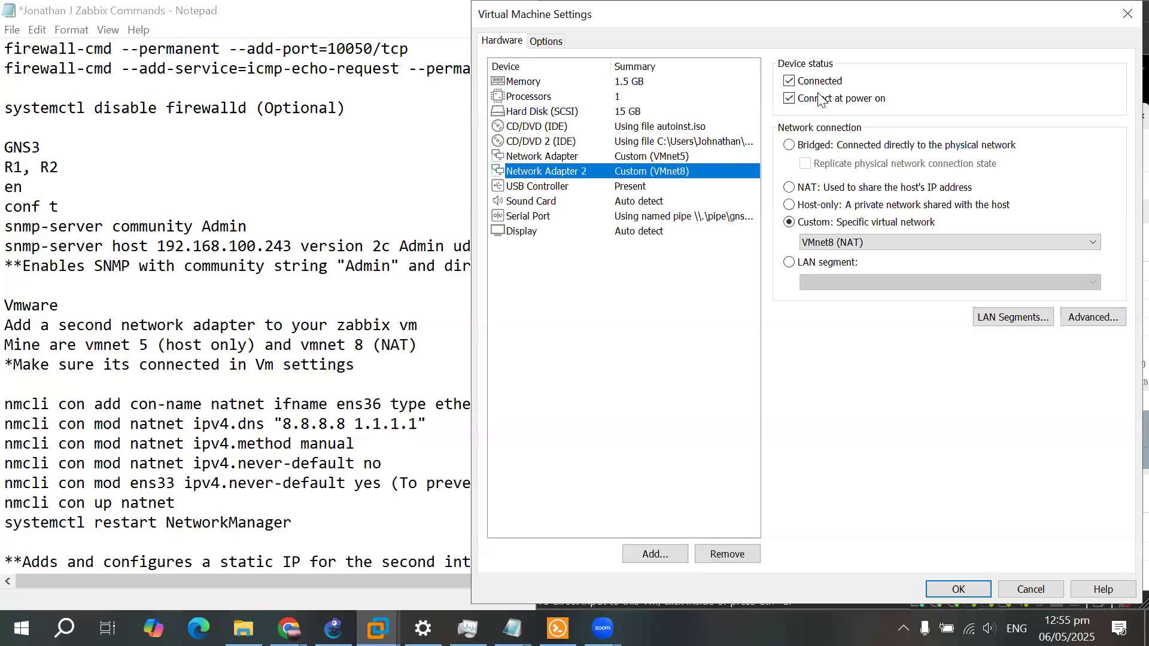
{"action": "left_click", "coordinate": [1127, 13]}
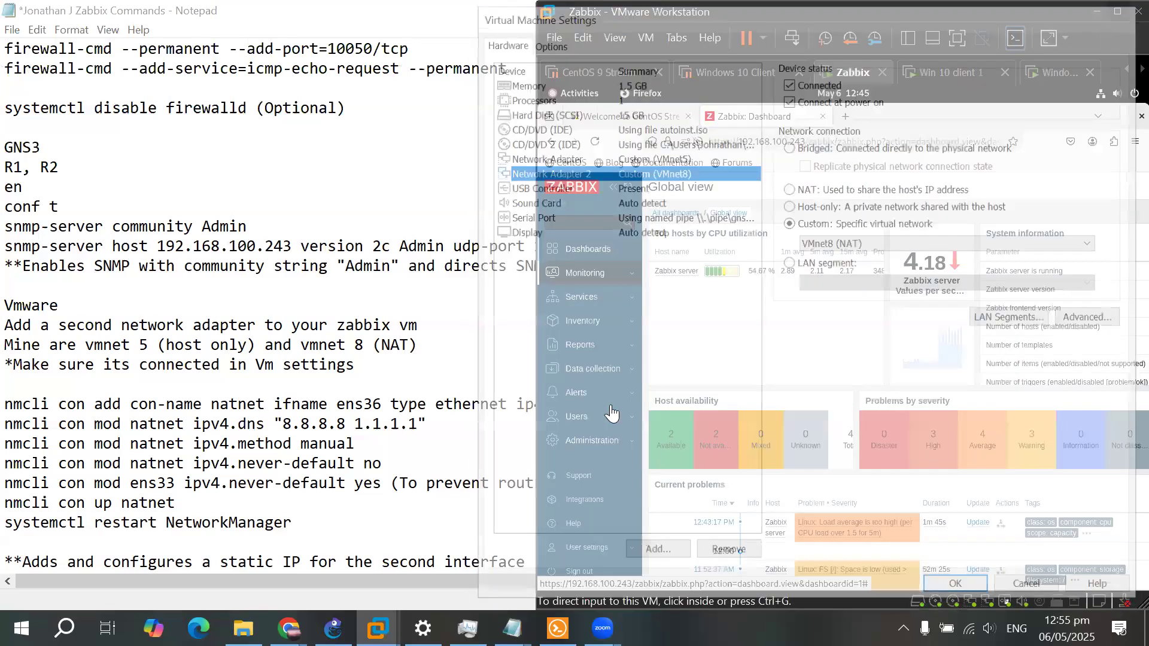
Return to the notes and review the Vmware adapter lines along with the subnet in the SNMP host command
{"action": "left_click", "coordinate": [346, 325]}
{"action": "left_click", "coordinate": [429, 378]}
{"action": "left_click", "coordinate": [466, 347]}
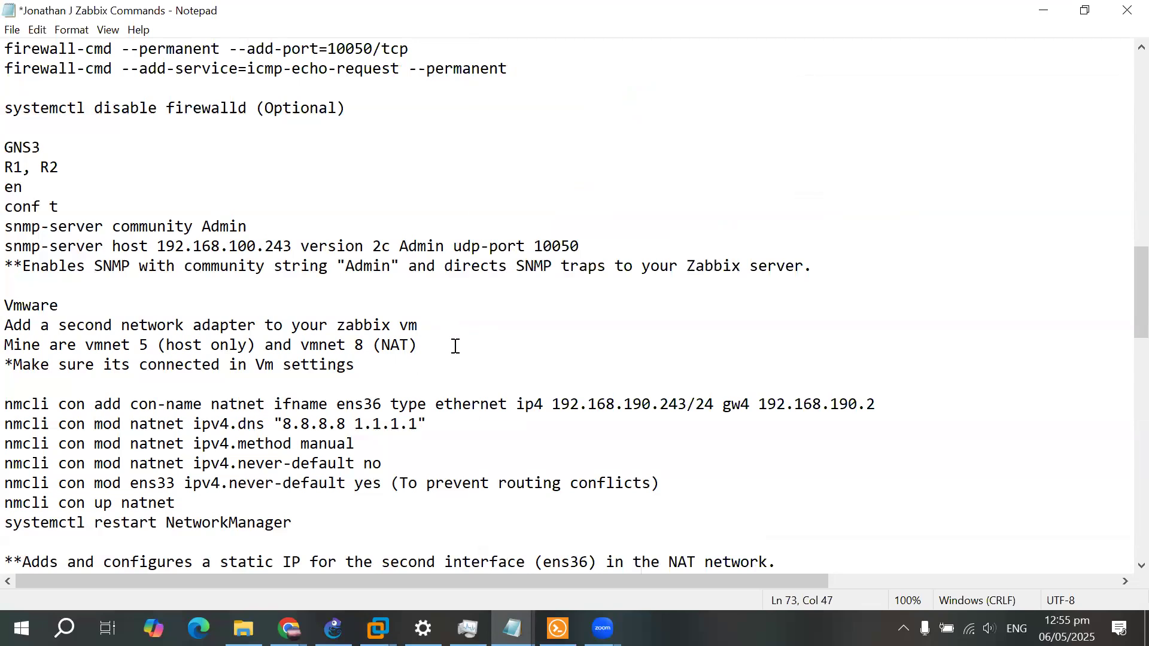
{"action": "left_click", "coordinate": [246, 246]}
{"action": "left_click_drag", "start_coordinate": [229, 246], "coordinate": [256, 246]}
{"action": "left_click", "coordinate": [418, 344]}
{"action": "scroll", "coordinate": [470, 375], "scroll_direction": "down", "scroll_amount": 2}
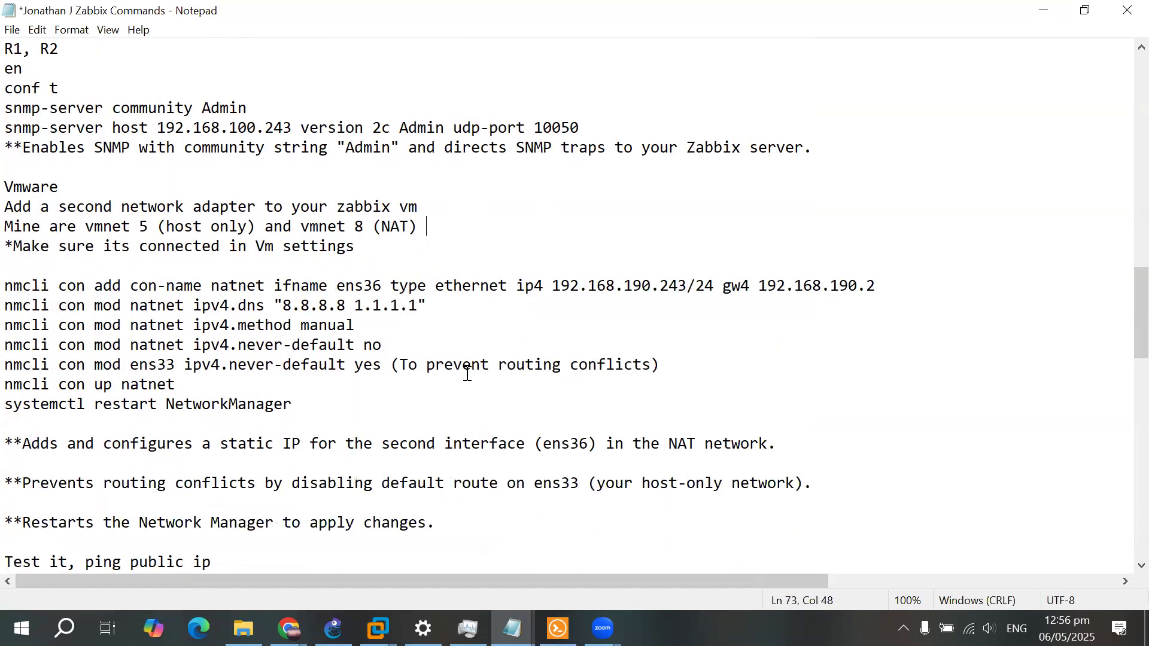
{"action": "left_click", "coordinate": [425, 250]}
{"action": "scroll", "coordinate": [396, 255], "scroll_direction": "down", "scroll_amount": 1}
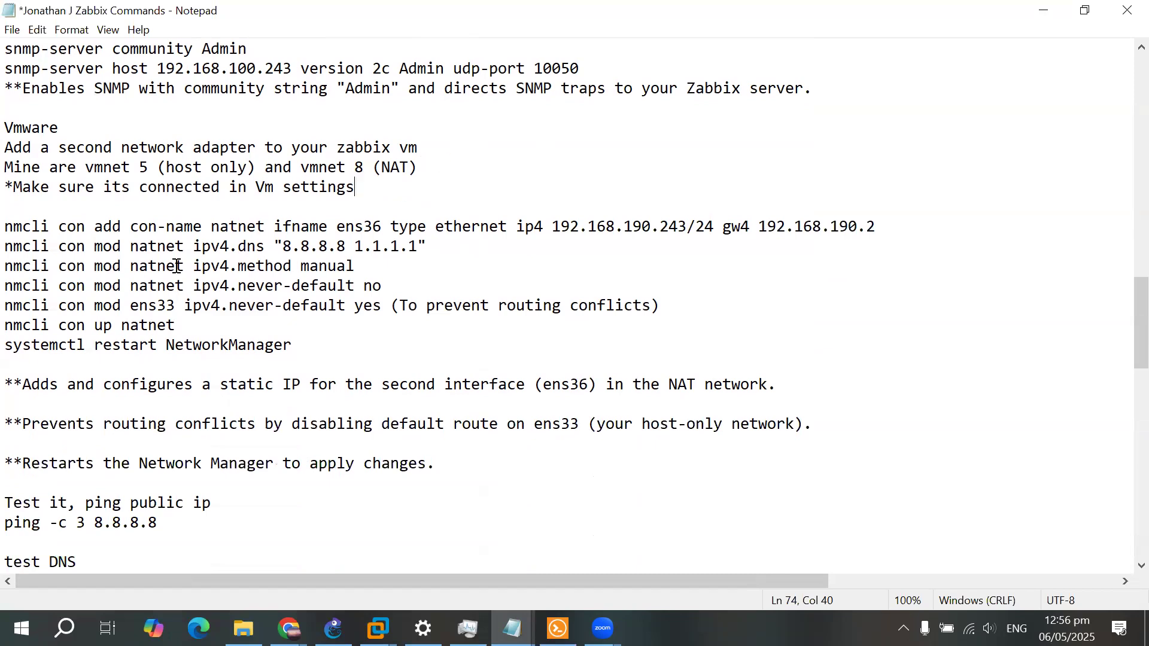
{"action": "left_click", "coordinate": [389, 168]}
Examine the nmcli command that adds the natnet connection, including its interface name and ethernet type, and the DNS command below it
{"action": "left_click_drag", "start_coordinate": [9, 226], "coordinate": [886, 232]}
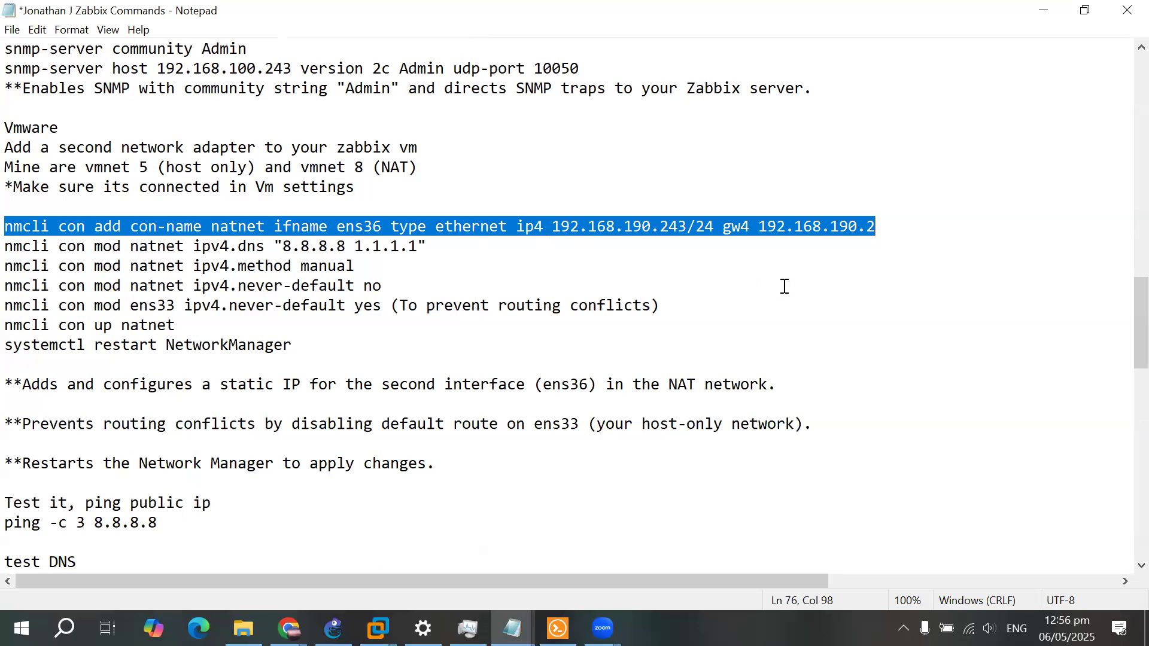
{"action": "left_click", "coordinate": [892, 227]}
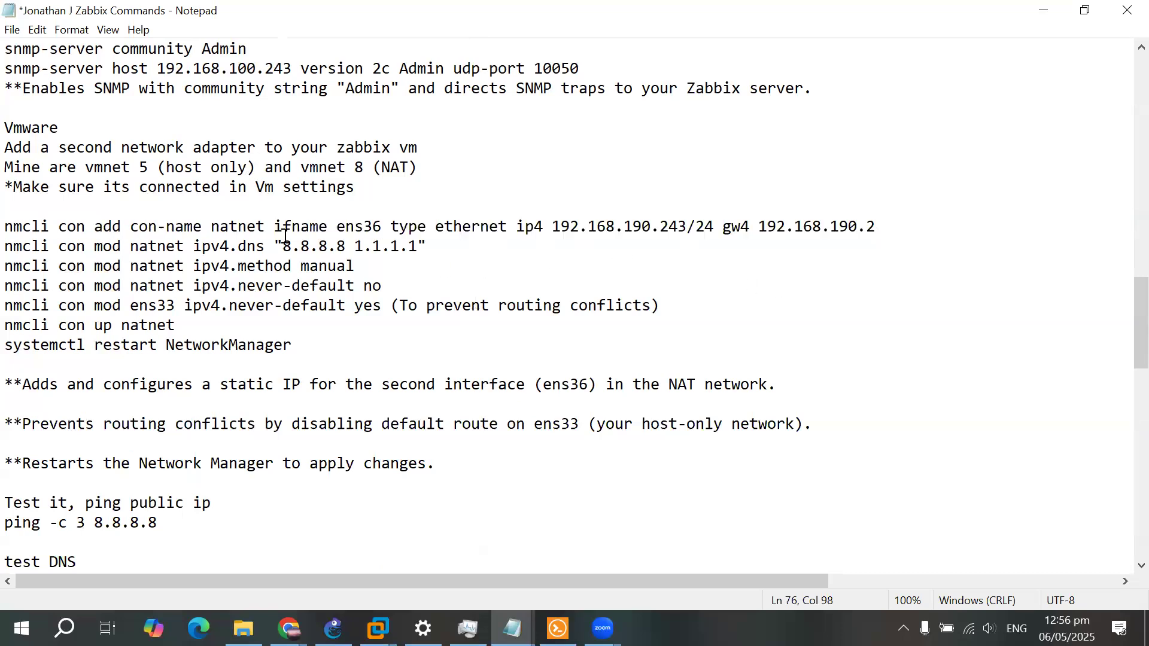
{"action": "double_click", "coordinate": [361, 228]}
{"action": "left_click", "coordinate": [933, 226]}
{"action": "left_click_drag", "start_coordinate": [436, 229], "coordinate": [521, 233]}
{"action": "left_click", "coordinate": [524, 232]}
{"action": "left_click_drag", "start_coordinate": [6, 246], "coordinate": [426, 246]}
Compare natnet's static IP address with the SNMP host address, and examine the gateway in the same nmcli command
{"action": "left_click_drag", "start_coordinate": [555, 227], "coordinate": [715, 228]}
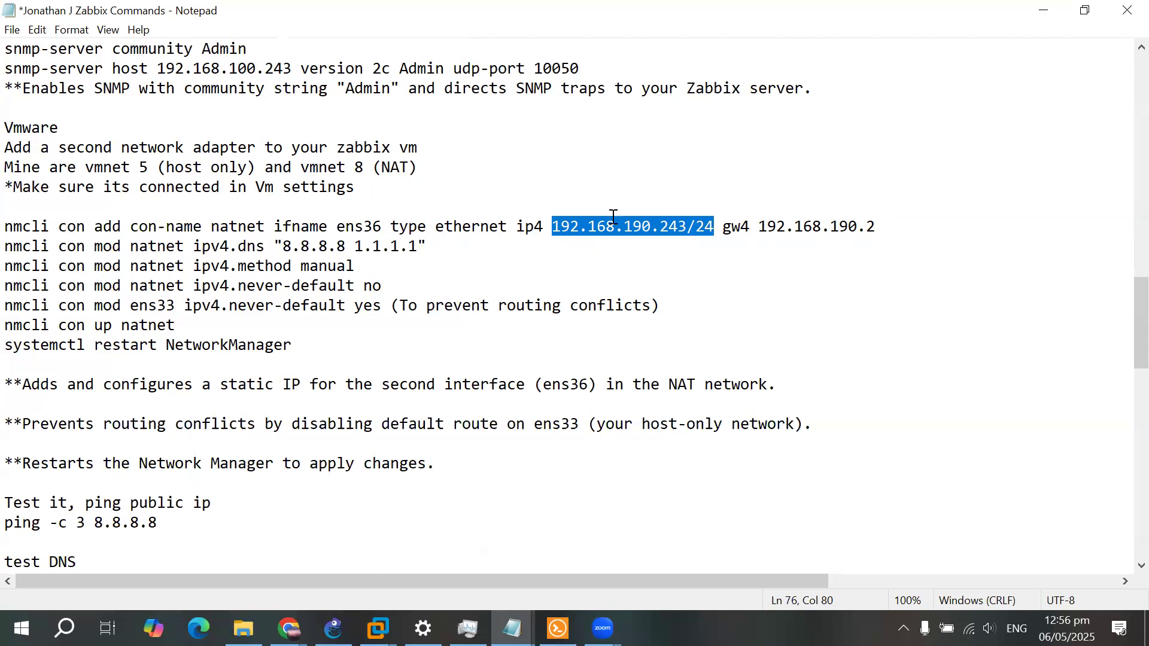
{"action": "scroll", "coordinate": [658, 245], "scroll_direction": "up", "scroll_amount": 1}
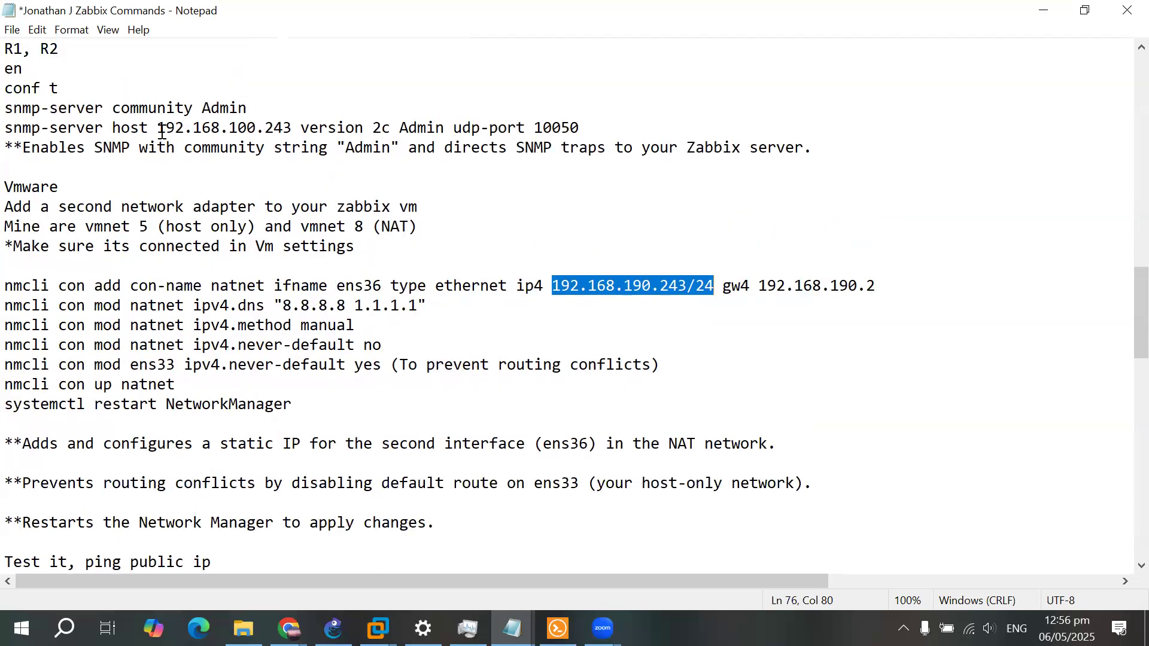
{"action": "left_click_drag", "start_coordinate": [157, 125], "coordinate": [291, 129]}
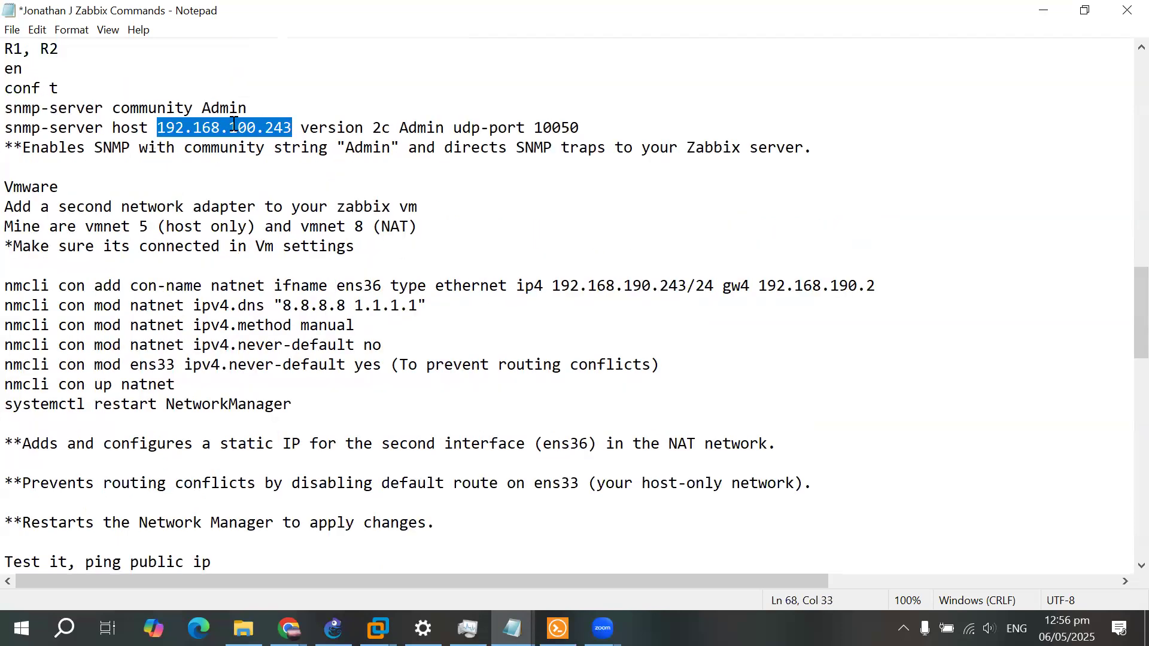
{"action": "left_click", "coordinate": [639, 286]}
{"action": "left_click", "coordinate": [910, 305]}
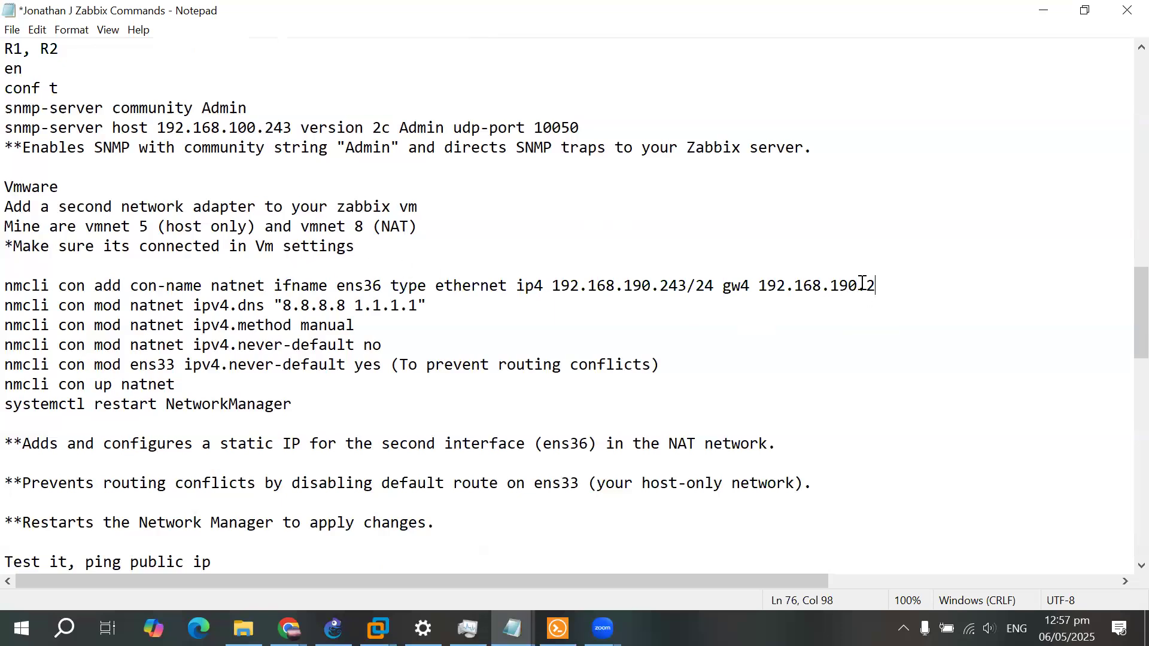
{"action": "left_click", "coordinate": [713, 288]}
{"action": "left_click_drag", "start_coordinate": [758, 286], "coordinate": [880, 291]}
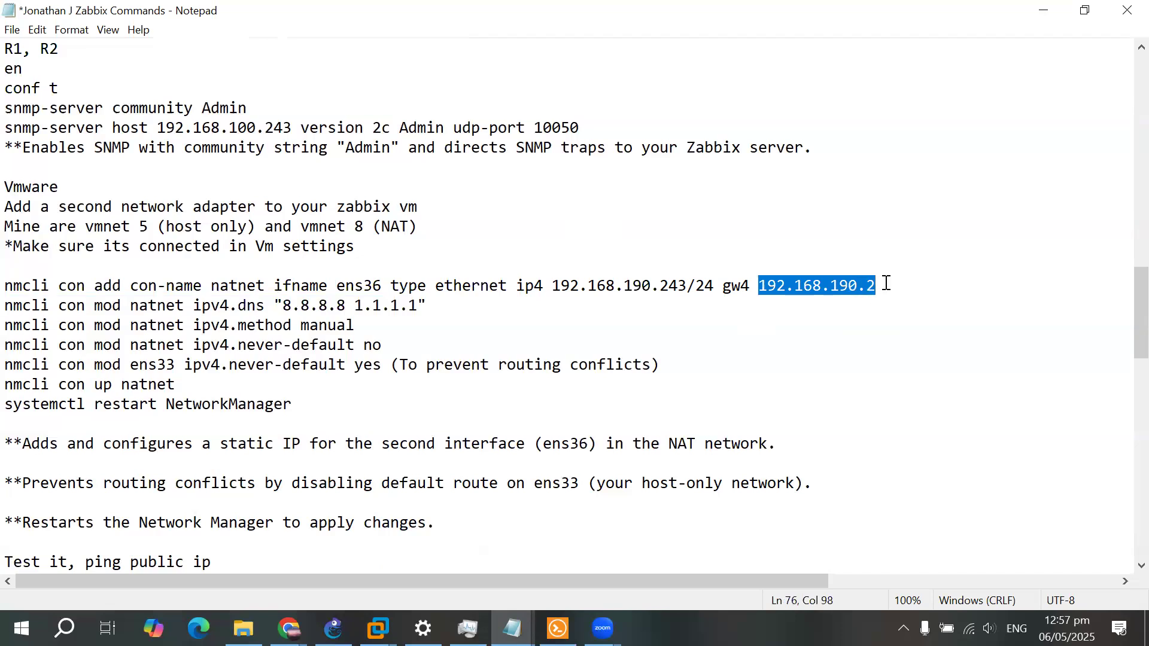
{"action": "left_click", "coordinate": [886, 284]}
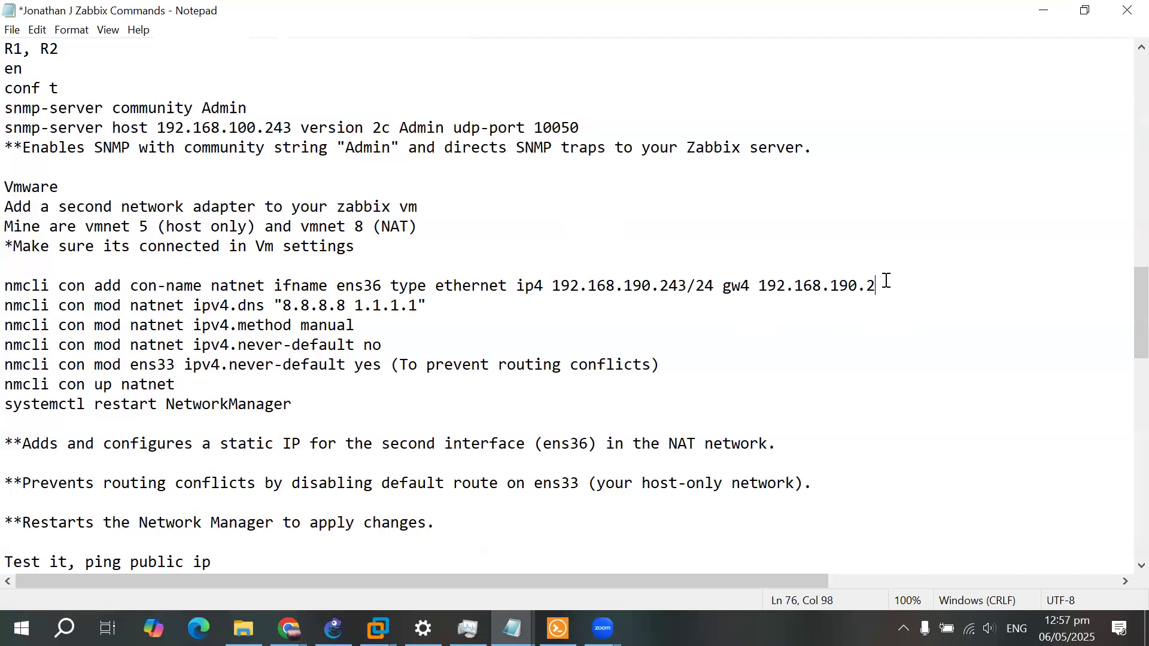
Examine the DNS servers in the natnet command and the note about the static IP on the second interface
{"action": "left_click", "coordinate": [456, 304]}
{"action": "scroll", "coordinate": [454, 302], "scroll_direction": "down", "scroll_amount": 1}
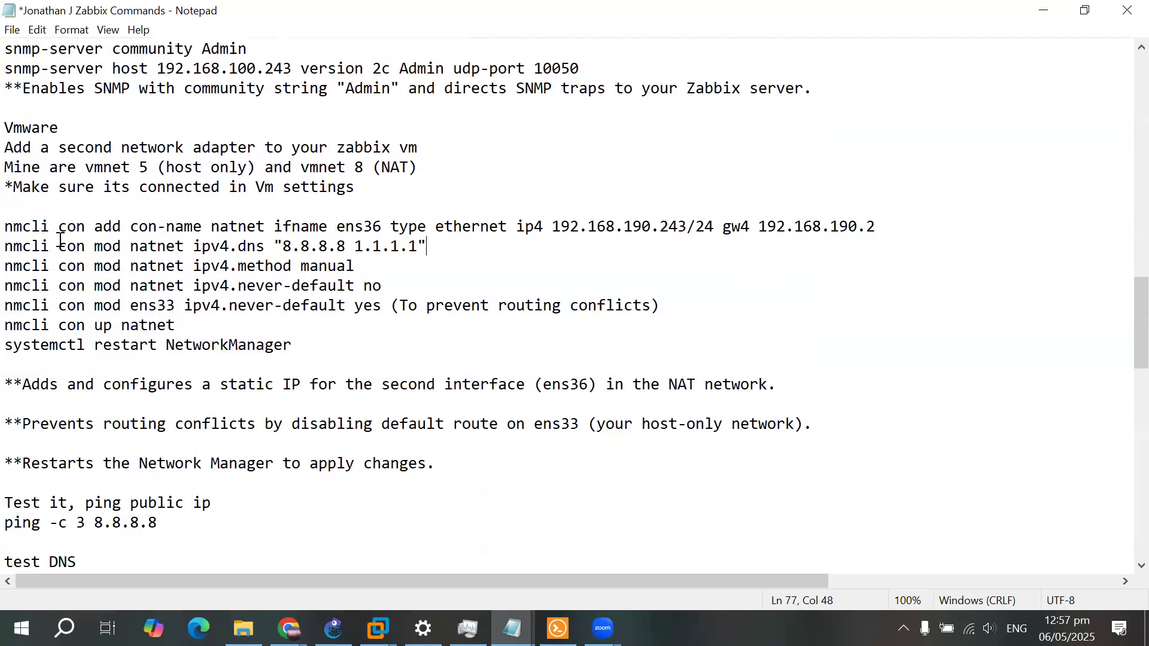
{"action": "left_click_drag", "start_coordinate": [283, 245], "coordinate": [345, 247]}
{"action": "left_click", "coordinate": [442, 247]}
{"action": "scroll", "coordinate": [396, 268], "scroll_direction": "down", "scroll_amount": 1}
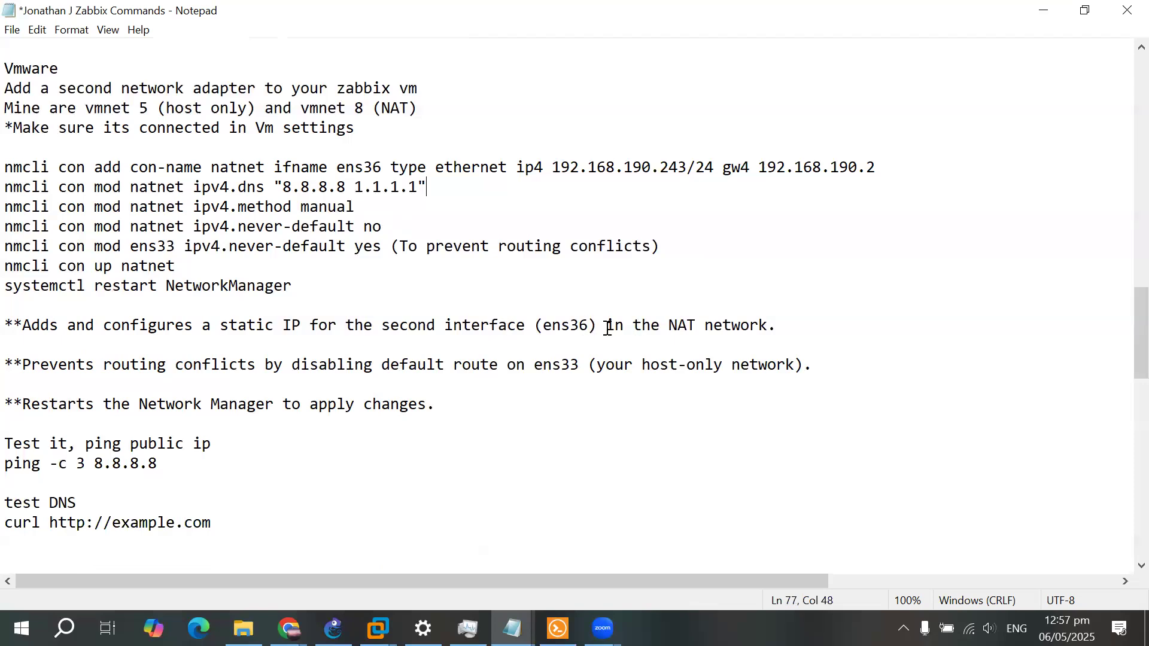
{"action": "left_click_drag", "start_coordinate": [546, 326], "coordinate": [597, 326]}
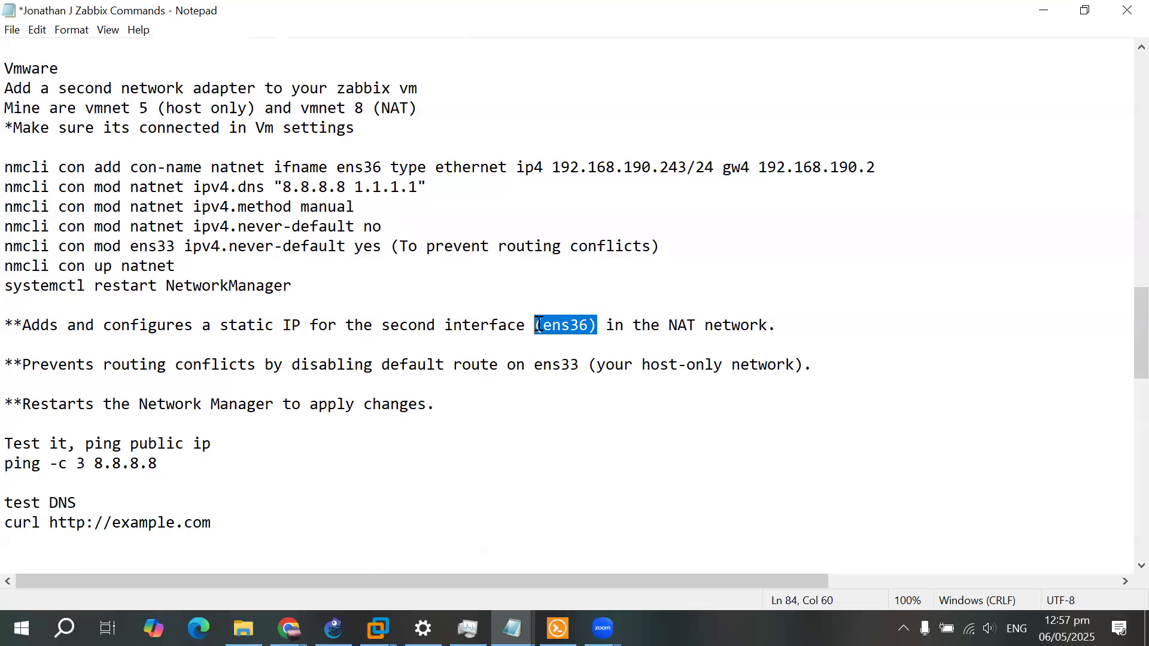
{"action": "left_click", "coordinate": [854, 320]}
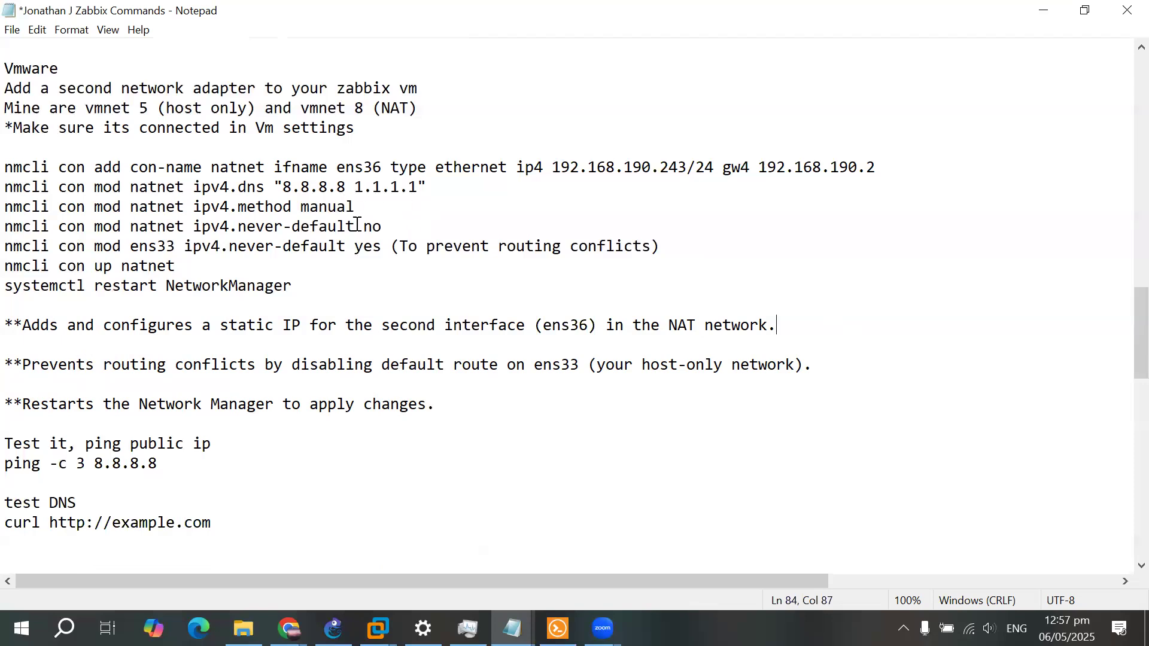
Examine the never-default commands for natnet and ens33 and the command that restarts NetworkManager
{"action": "left_click_drag", "start_coordinate": [382, 227], "coordinate": [9, 230]}
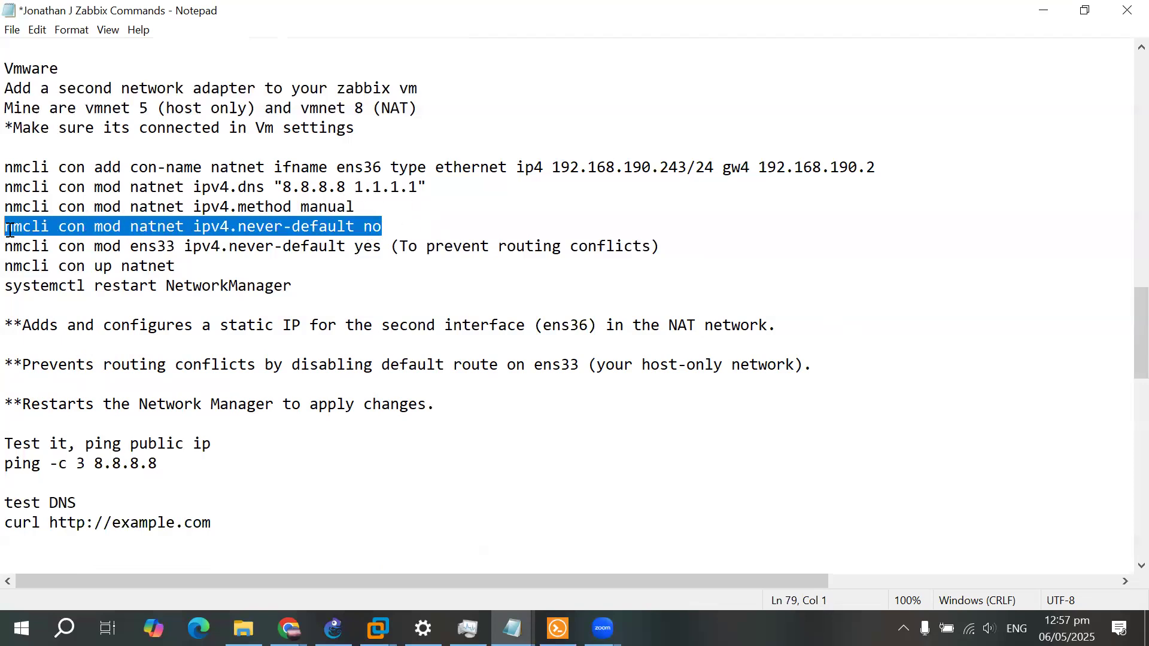
{"action": "left_click_drag", "start_coordinate": [390, 246], "coordinate": [9, 246]}
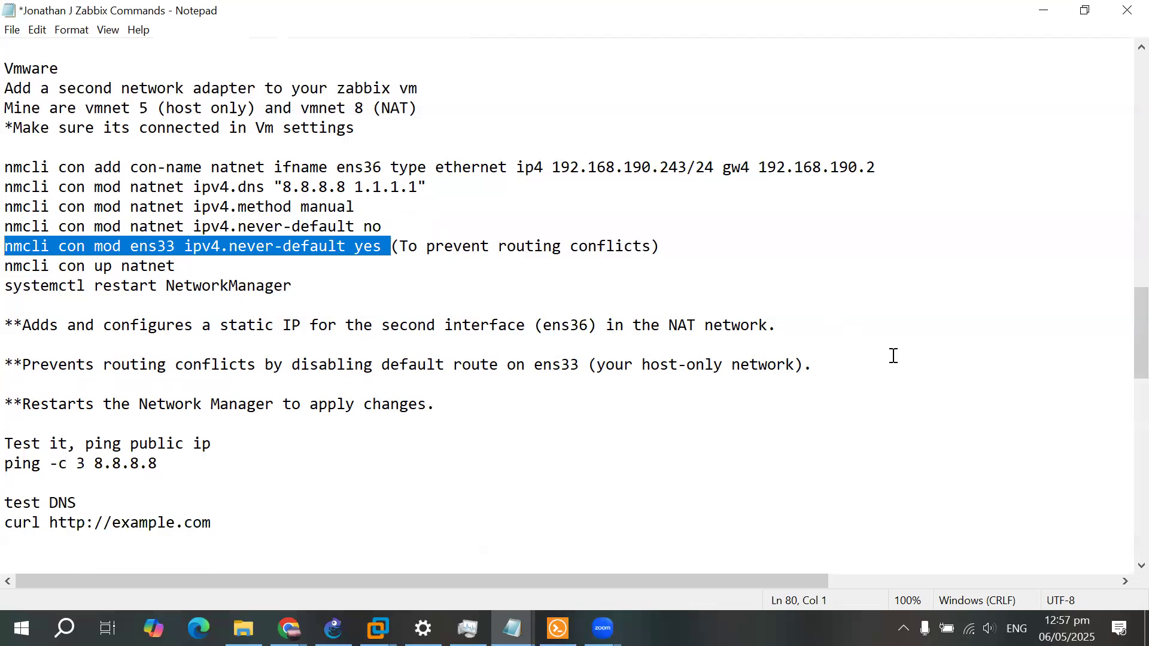
{"action": "left_click", "coordinate": [878, 388]}
{"action": "left_click", "coordinate": [504, 403]}
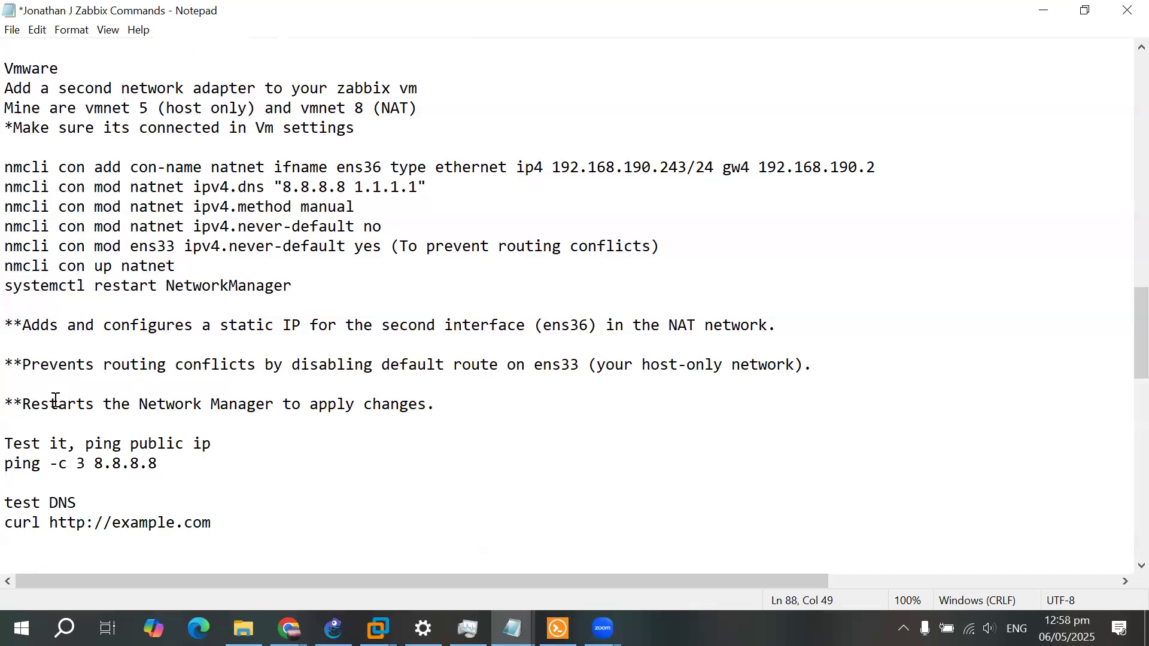
{"action": "left_click_drag", "start_coordinate": [307, 290], "coordinate": [10, 288]}
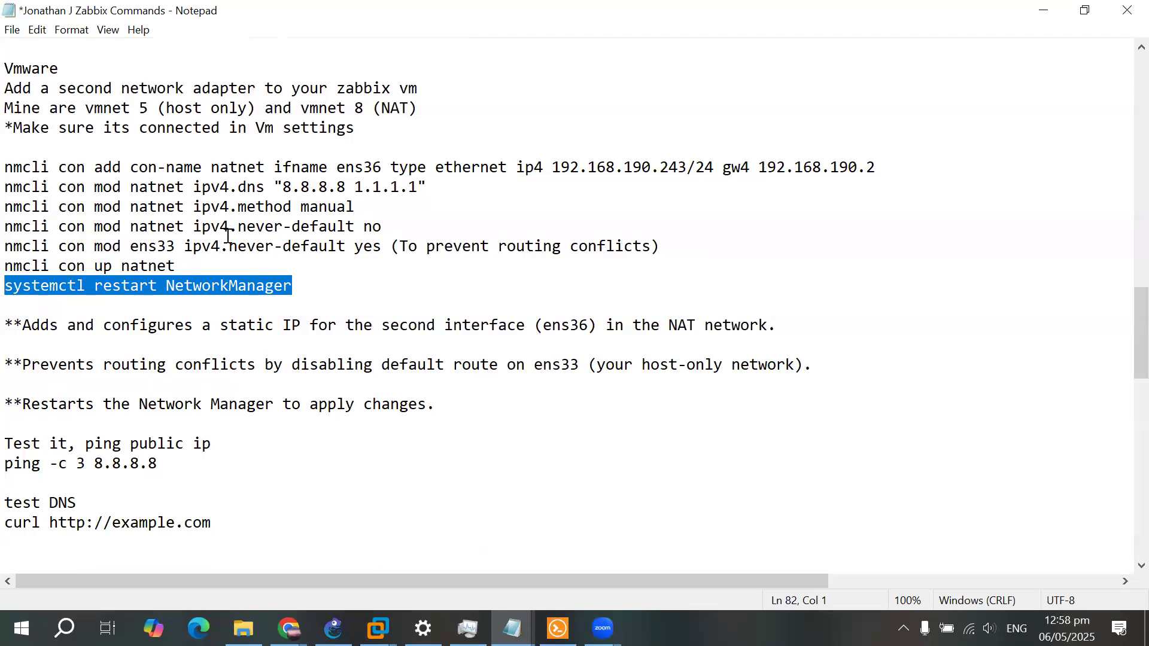
{"action": "left_click", "coordinate": [533, 425]}
Review the connectivity test commands in the notes: the public IP ping and the curl DNS test
{"action": "scroll", "coordinate": [362, 372], "scroll_direction": "down", "scroll_amount": 1}
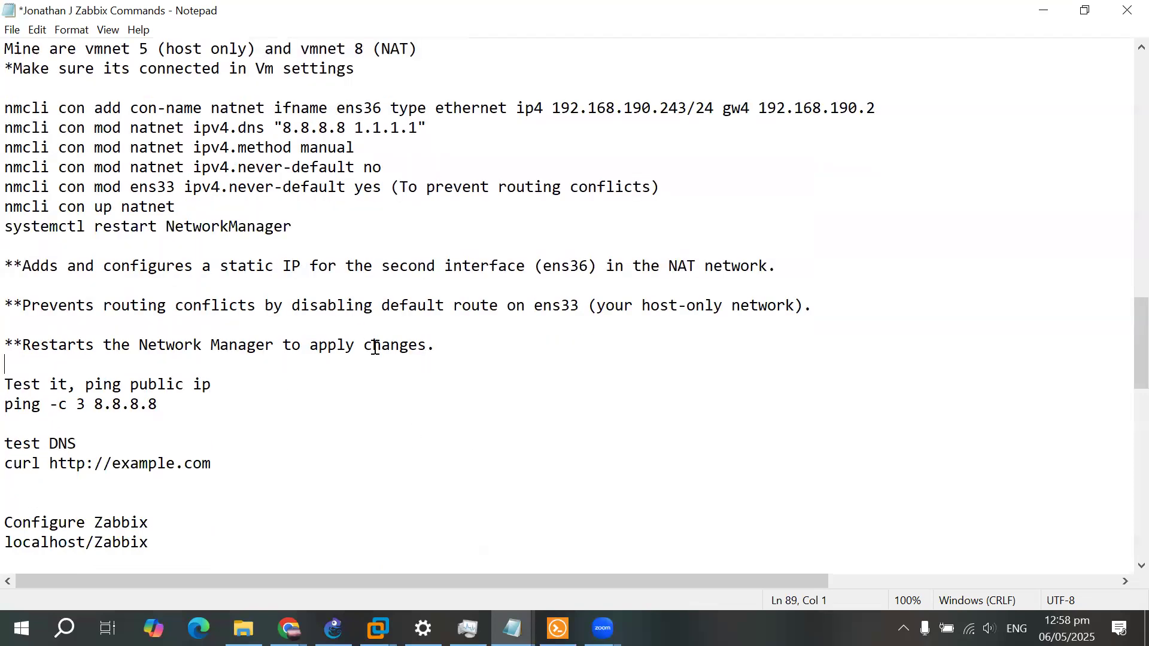
{"action": "scroll", "coordinate": [383, 350], "scroll_direction": "down", "scroll_amount": 2}
{"action": "left_click_drag", "start_coordinate": [175, 285], "coordinate": [7, 292]}
{"action": "left_click", "coordinate": [260, 293]}
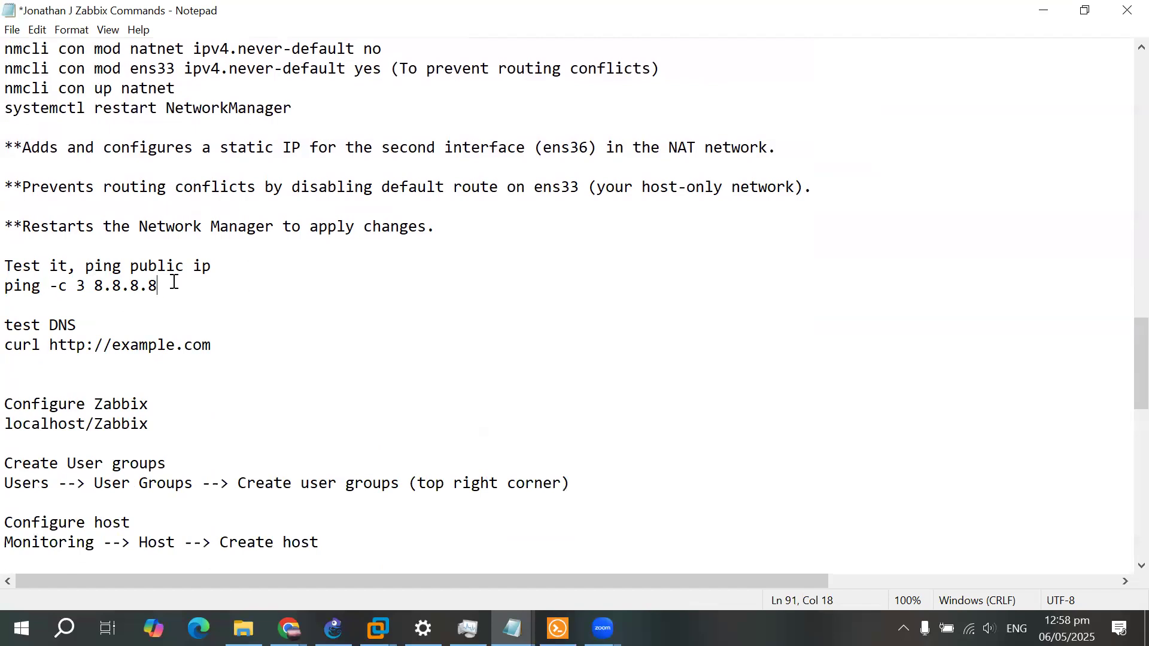
{"action": "left_click", "coordinate": [366, 300]}
{"action": "scroll", "coordinate": [395, 291], "scroll_direction": "down", "scroll_amount": 1}
{"action": "left_click_drag", "start_coordinate": [90, 266], "coordinate": [241, 288]}
{"action": "left_click", "coordinate": [279, 281]}
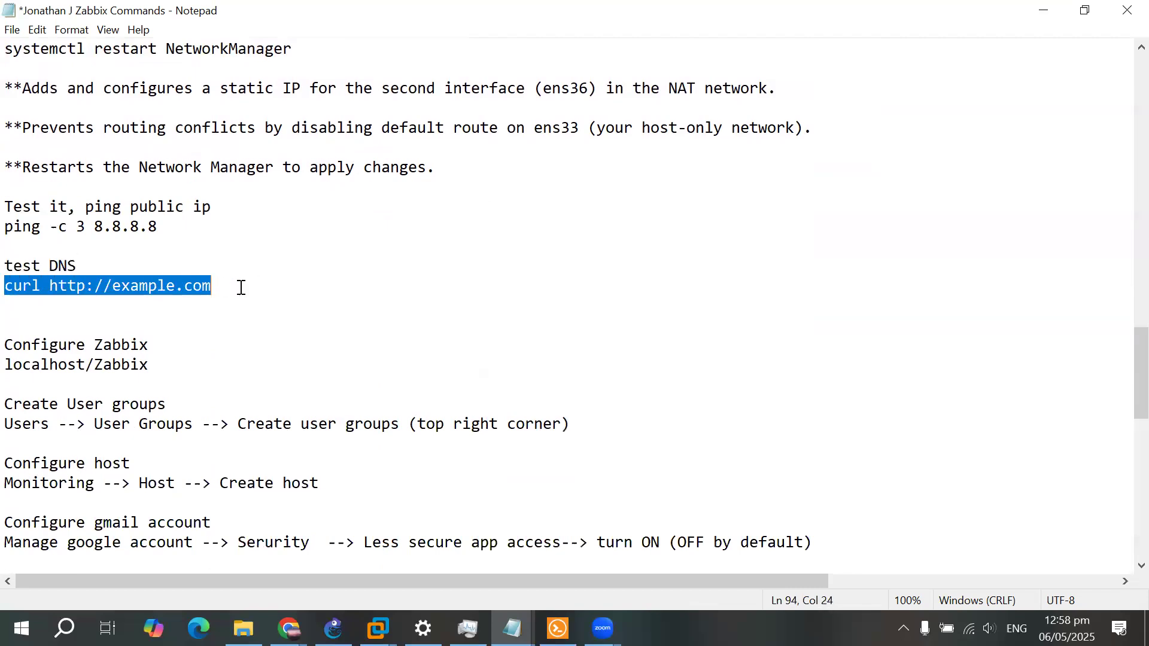
{"action": "left_click", "coordinate": [274, 288]}
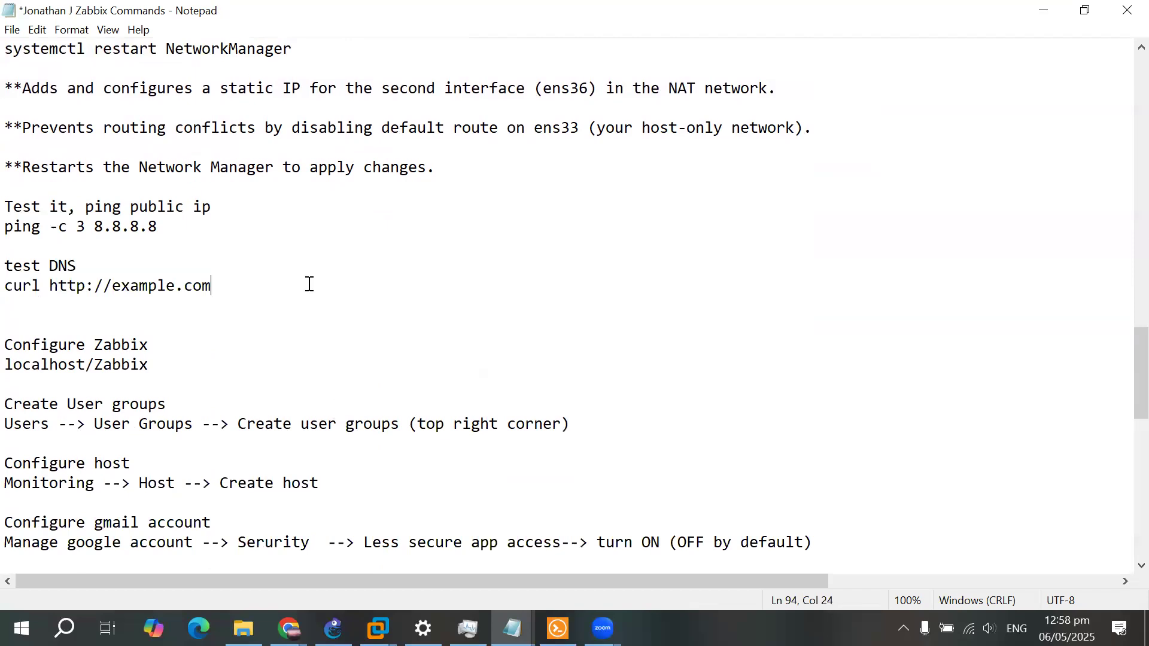
Review the notes on opening Zabbix at localhost/Zabbix, creating user groups and configuring a host
{"action": "scroll", "coordinate": [295, 284], "scroll_direction": "down", "scroll_amount": 2}
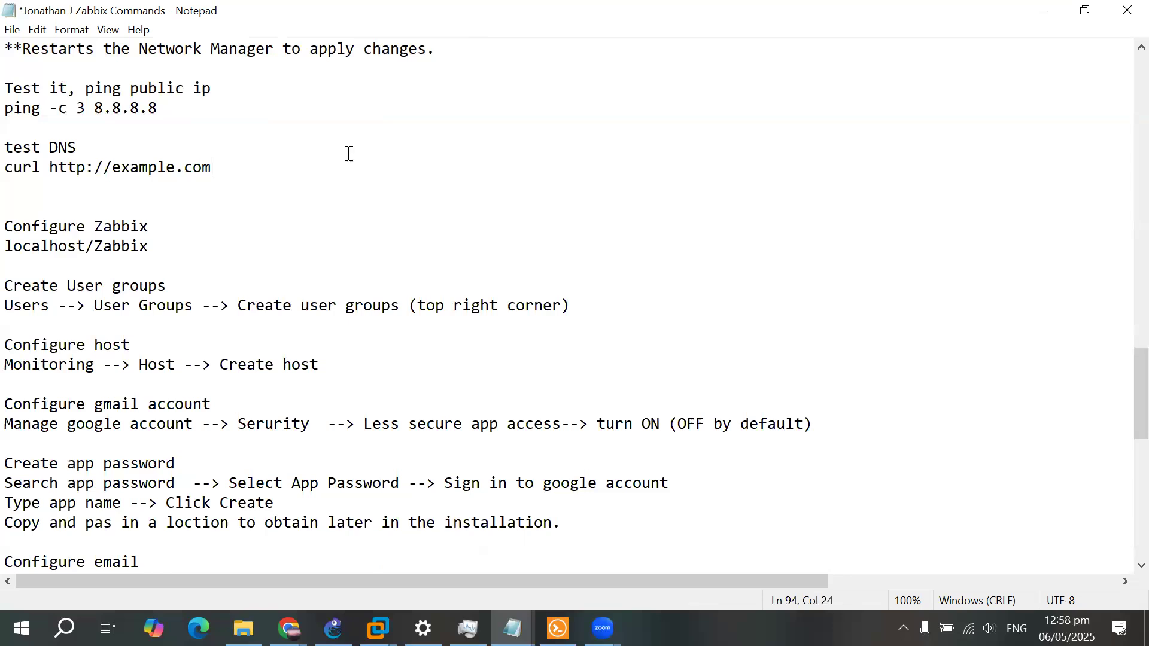
{"action": "left_click", "coordinate": [194, 202]}
{"action": "scroll", "coordinate": [404, 210], "scroll_direction": "down", "scroll_amount": 1}
{"action": "scroll", "coordinate": [380, 253], "scroll_direction": "up", "scroll_amount": 4}
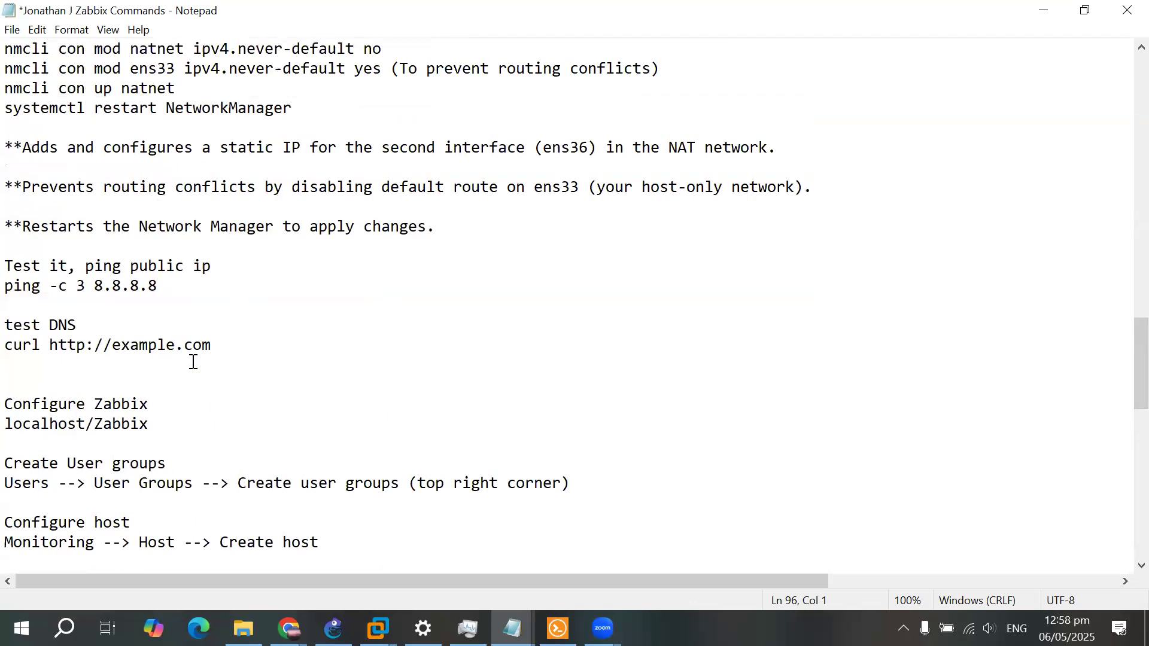
{"action": "scroll", "coordinate": [170, 359], "scroll_direction": "down", "scroll_amount": 1}
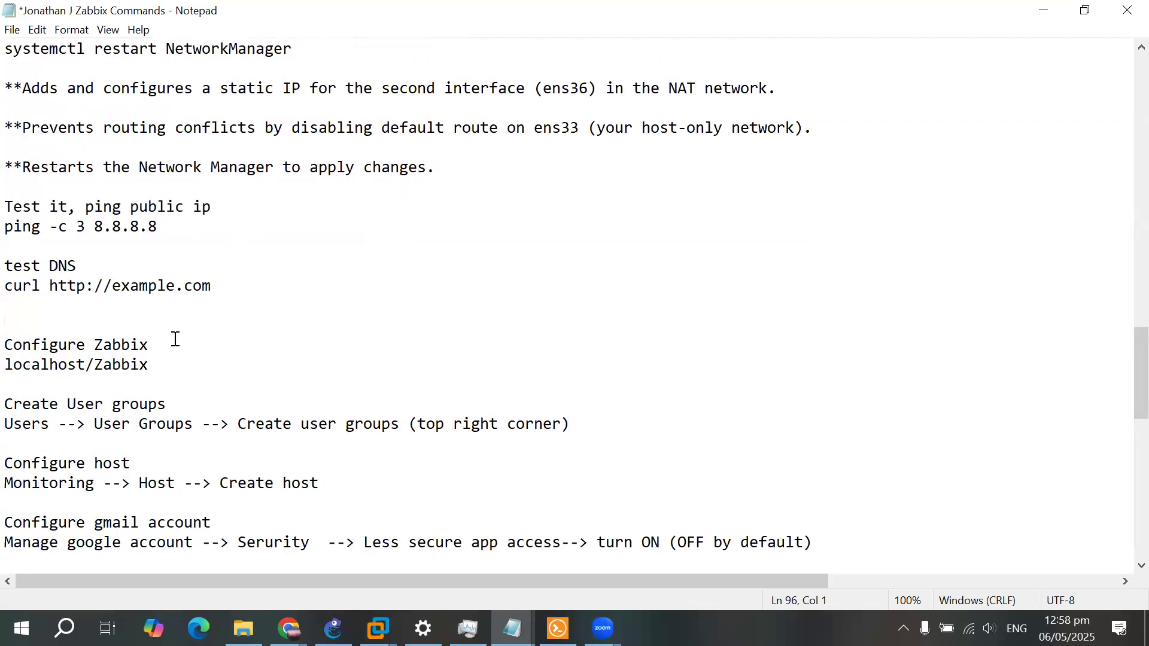
Examine the Configure gmail account note, including the path through the Google account security settings
{"action": "scroll", "coordinate": [174, 336], "scroll_direction": "down", "scroll_amount": 1}
{"action": "left_click_drag", "start_coordinate": [9, 462], "coordinate": [830, 486]}
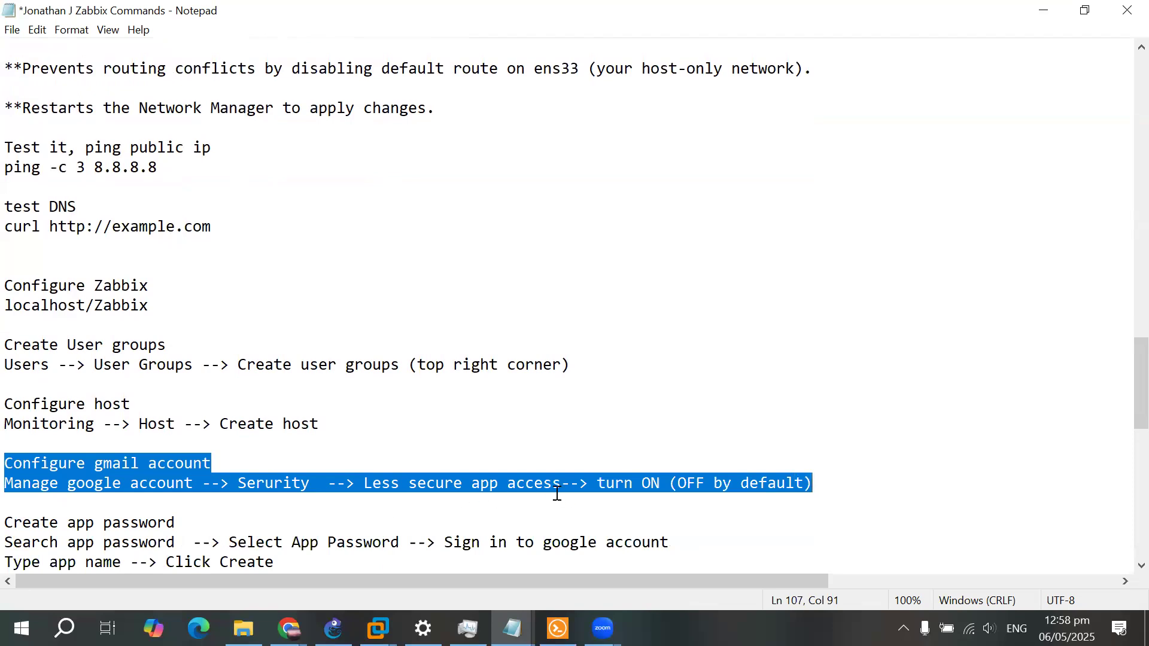
{"action": "scroll", "coordinate": [616, 473], "scroll_direction": "up", "scroll_amount": 1}
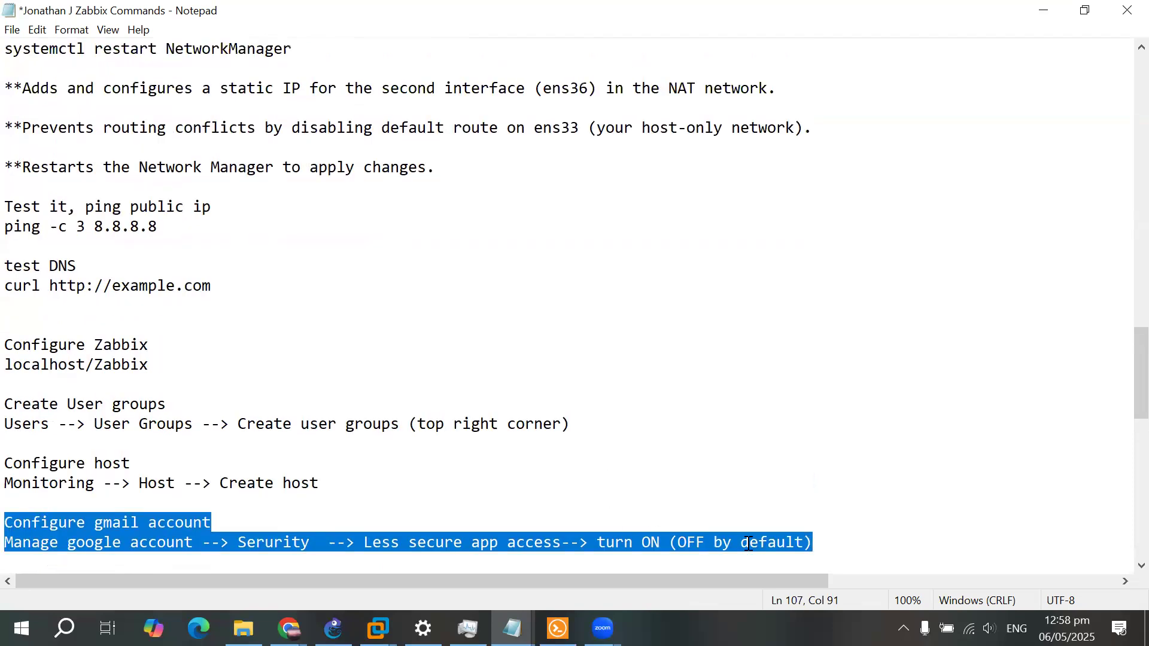
{"action": "left_click", "coordinate": [888, 524]}
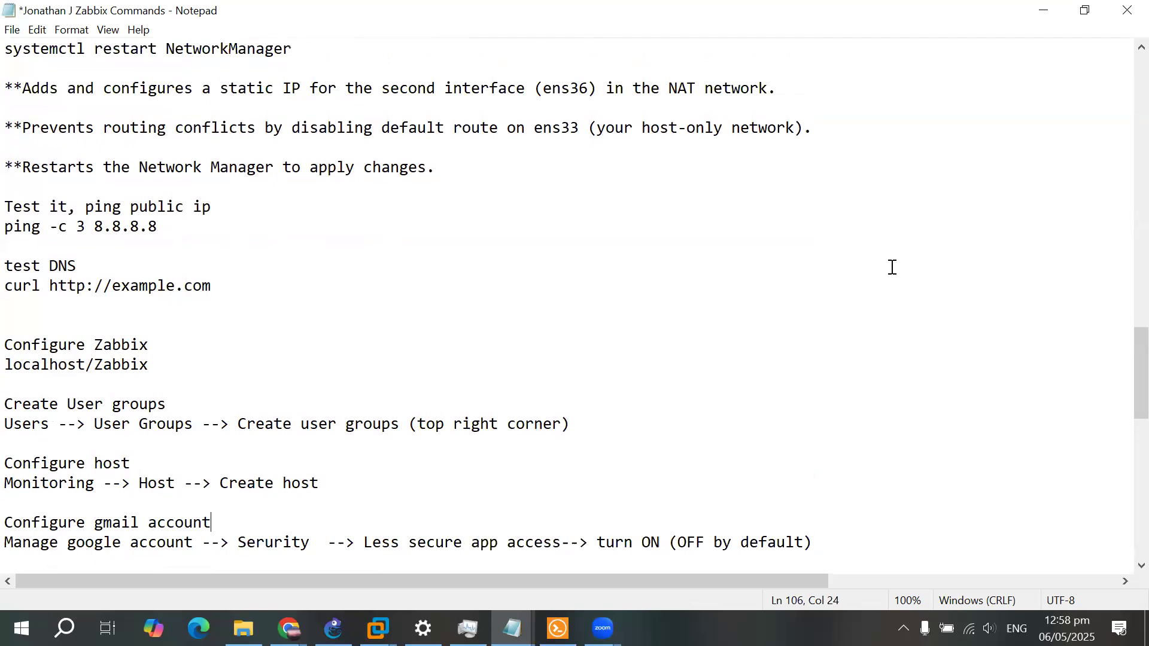
Switch to Chrome, show the Manage your Google Account option in Gmail, and view the account's Security page
{"action": "left_click", "coordinate": [289, 628]}
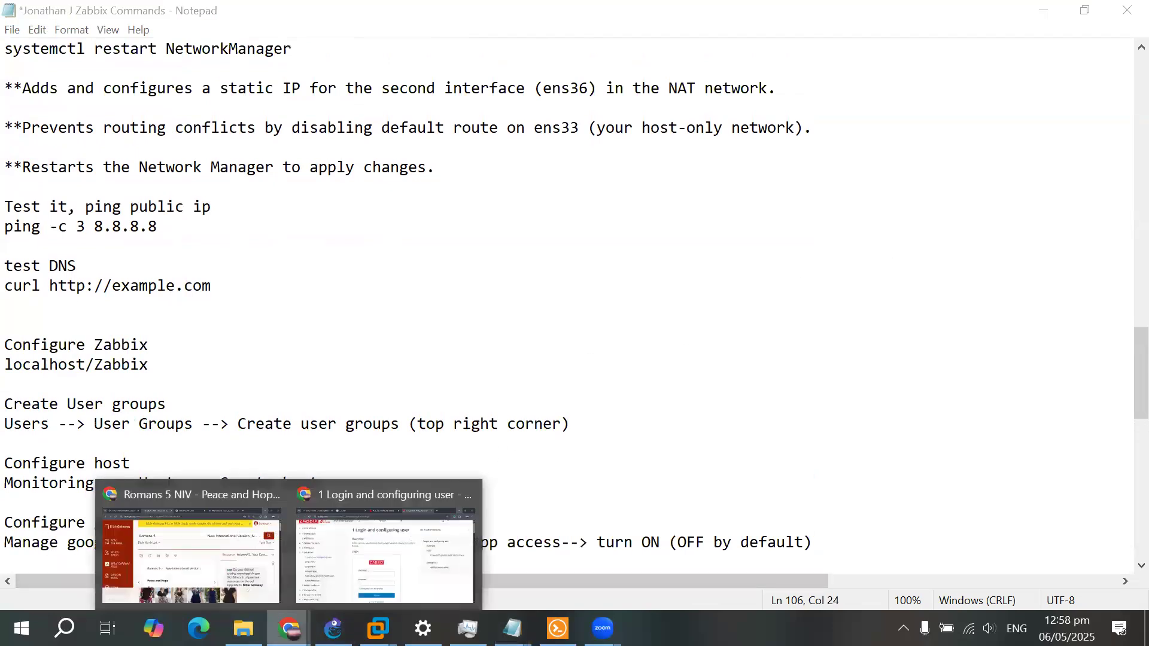
{"action": "left_click", "coordinate": [393, 557]}
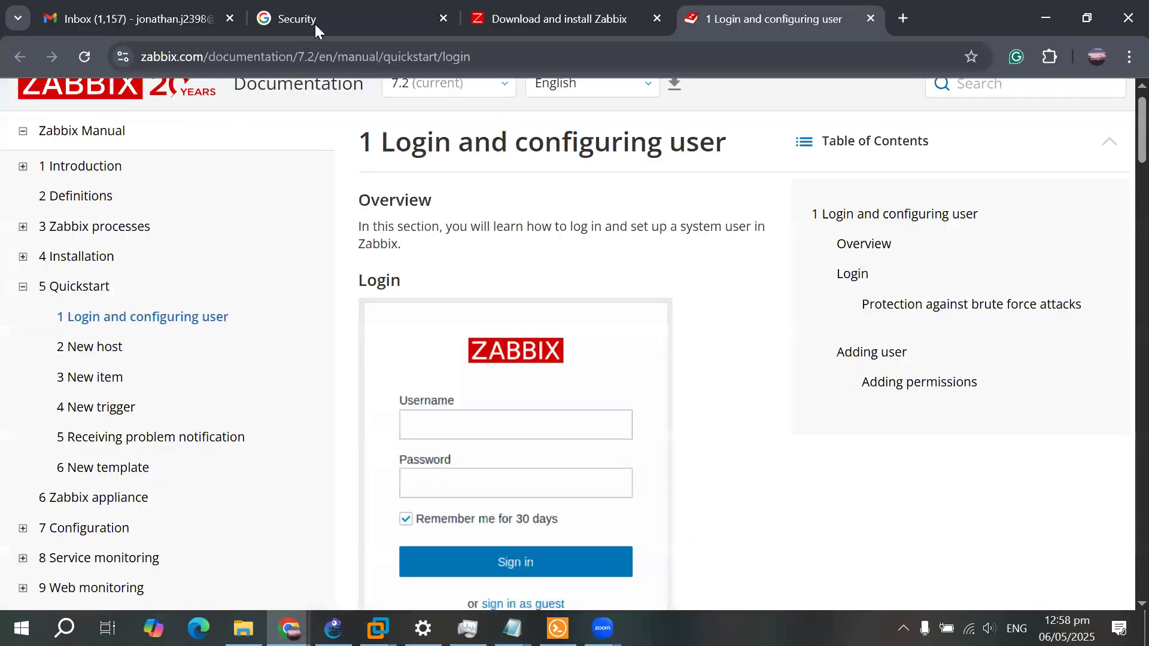
{"action": "left_click", "coordinate": [127, 6]}
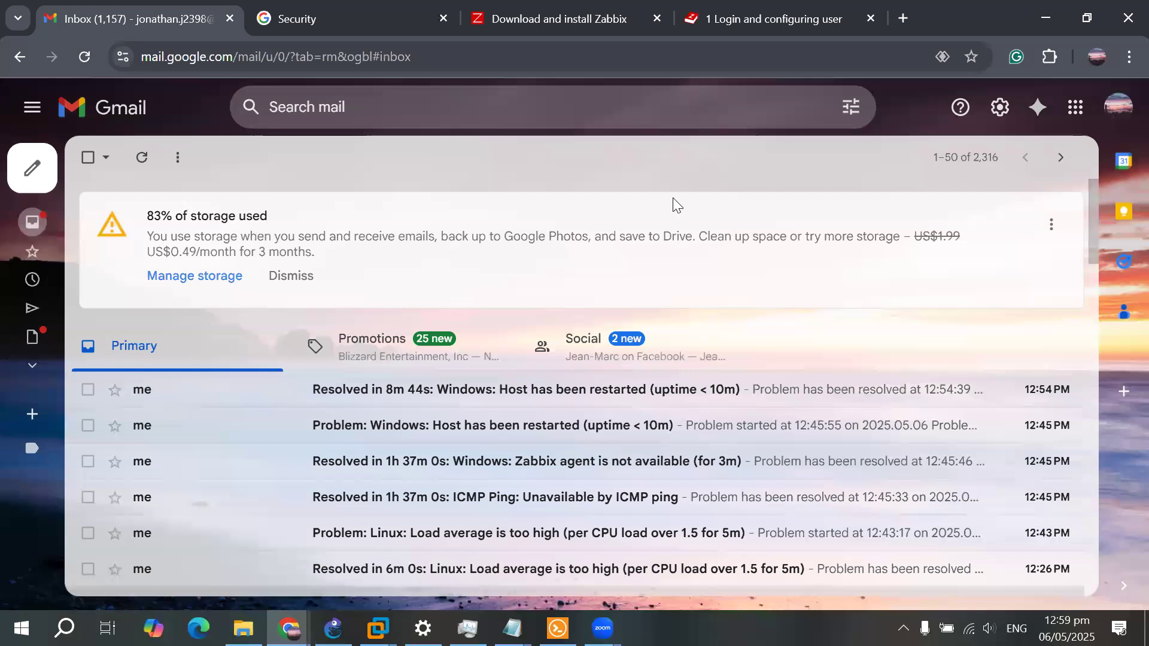
{"action": "left_click", "coordinate": [1118, 107]}
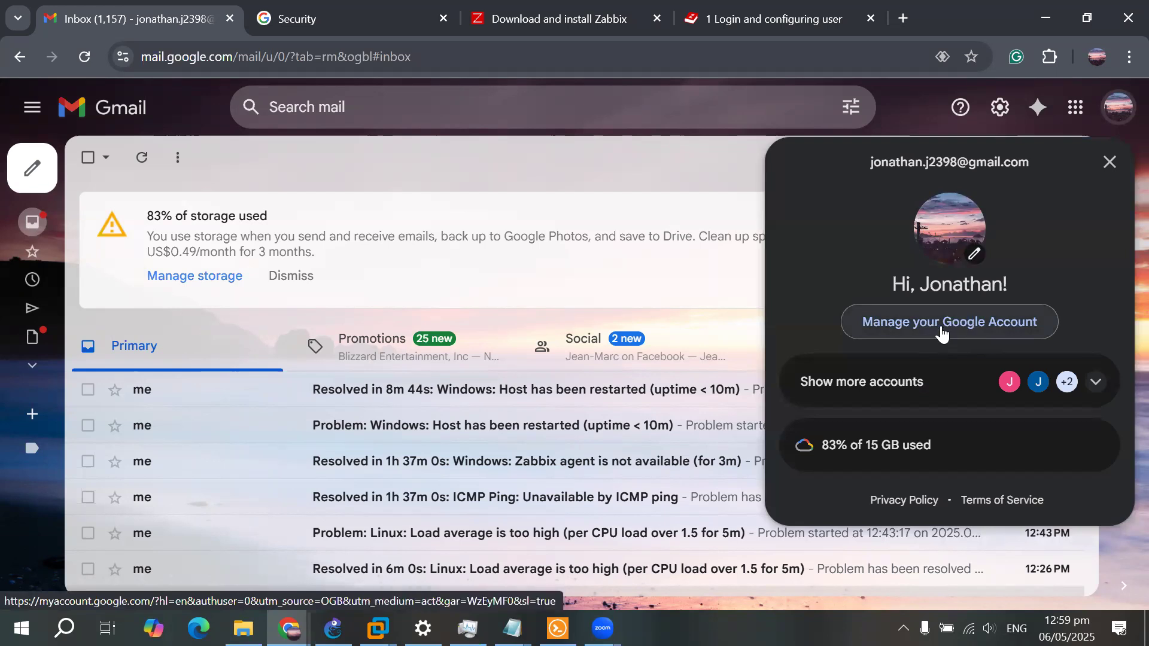
{"action": "left_click", "coordinate": [339, 25]}
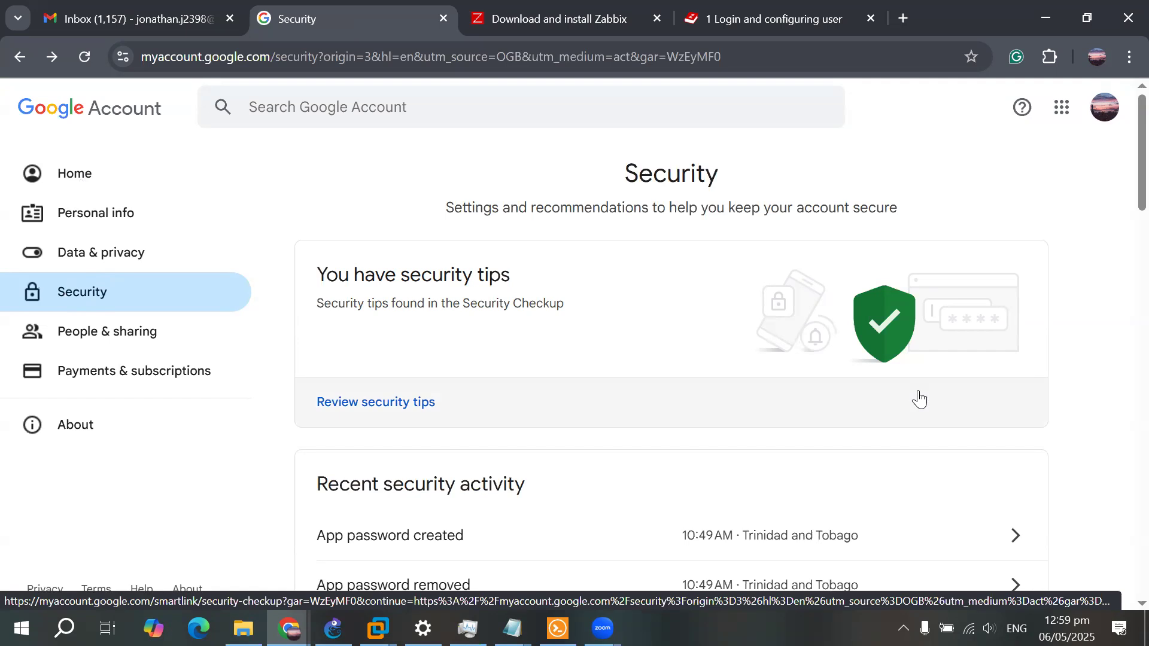
Return to the Notepad commands file and examine the instruction to turn on Less secure app access
{"action": "mouse_move", "coordinate": [512, 628]}
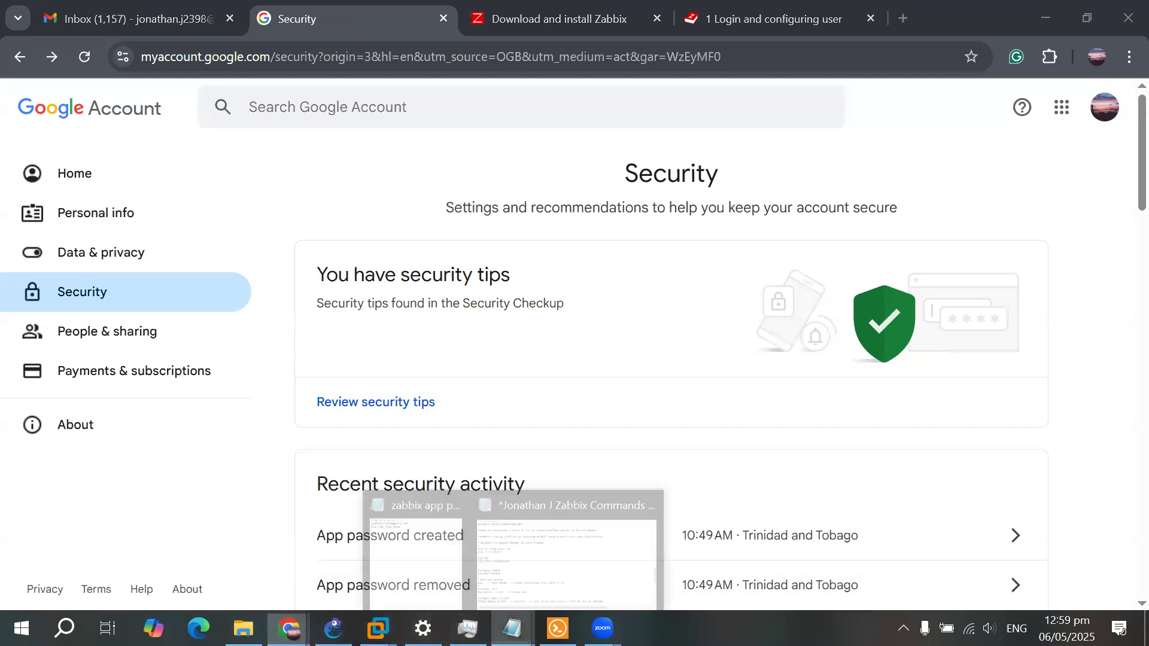
{"action": "left_click", "coordinate": [542, 537]}
{"action": "left_click_drag", "start_coordinate": [363, 542], "coordinate": [657, 548]}
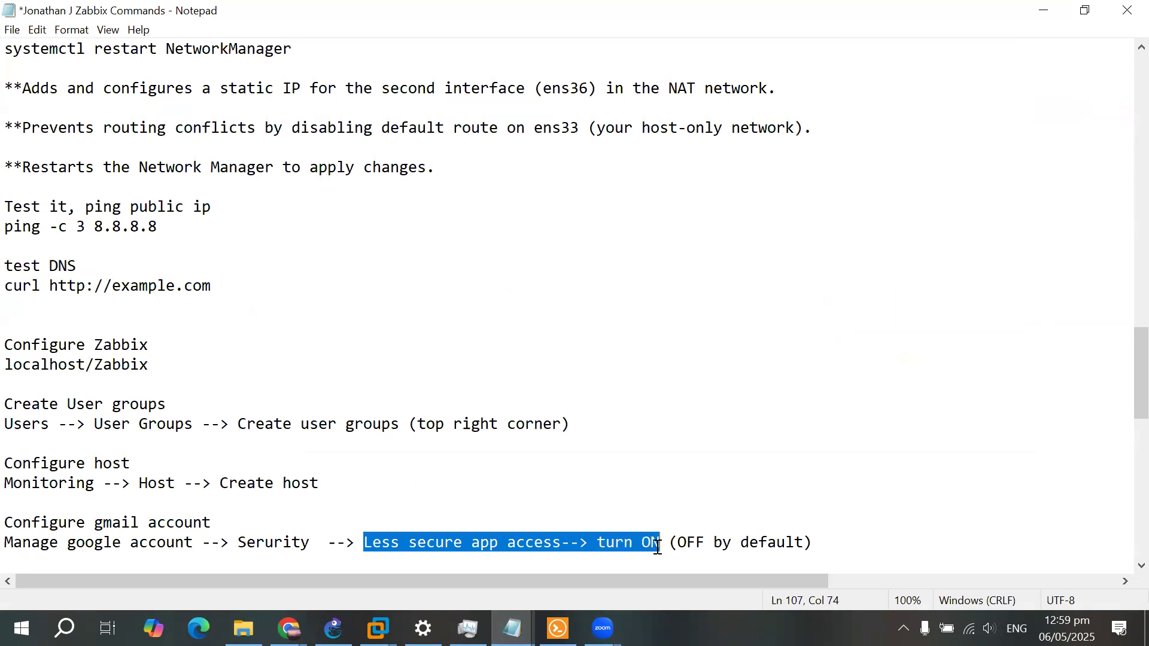
{"action": "left_click", "coordinate": [550, 399]}
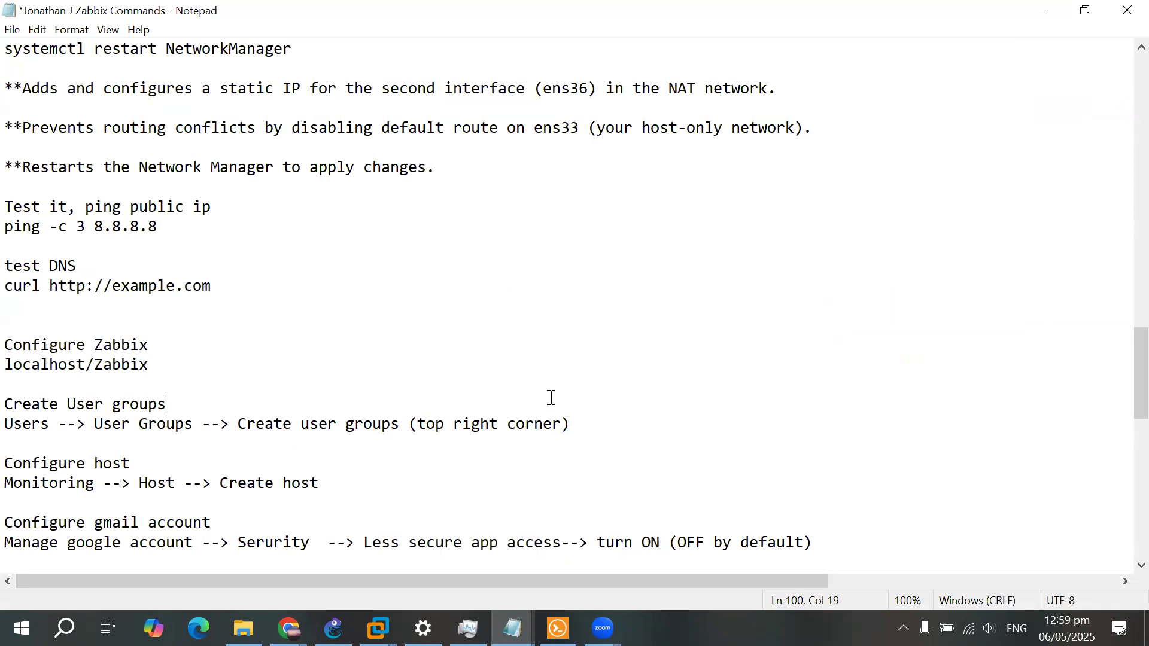
Back in Chrome, search the Google Account for "app", open App passwords and verify with the account password
{"action": "left_click", "coordinate": [1045, 15]}
{"action": "left_click", "coordinate": [305, 110]}
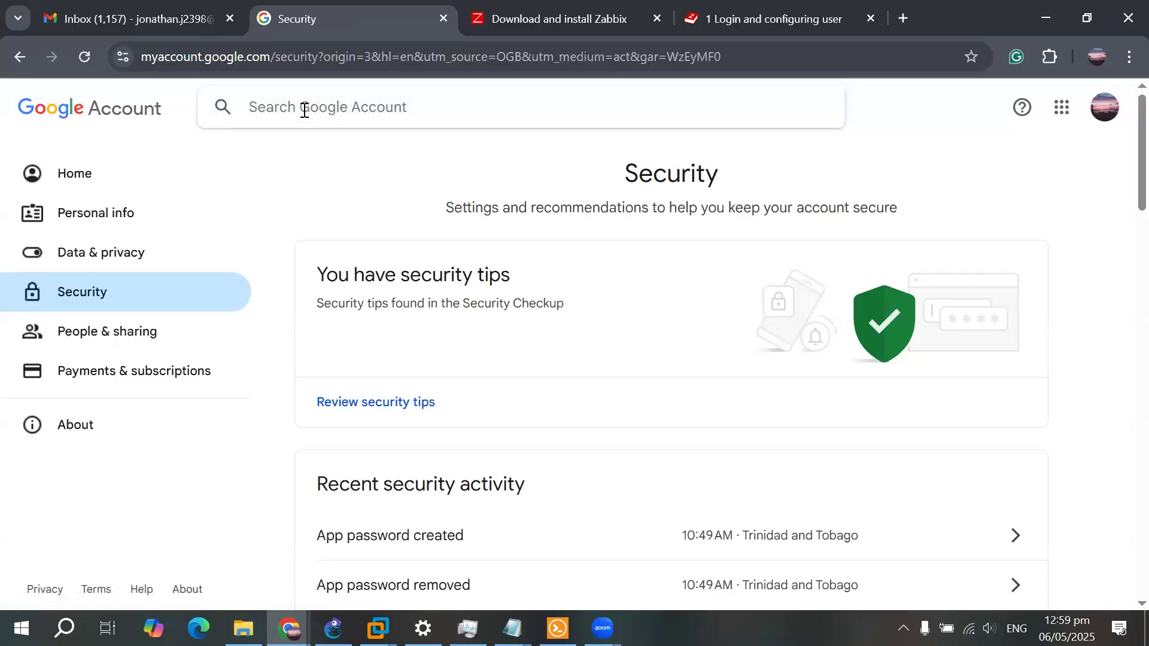
{"action": "type", "text": "app"}
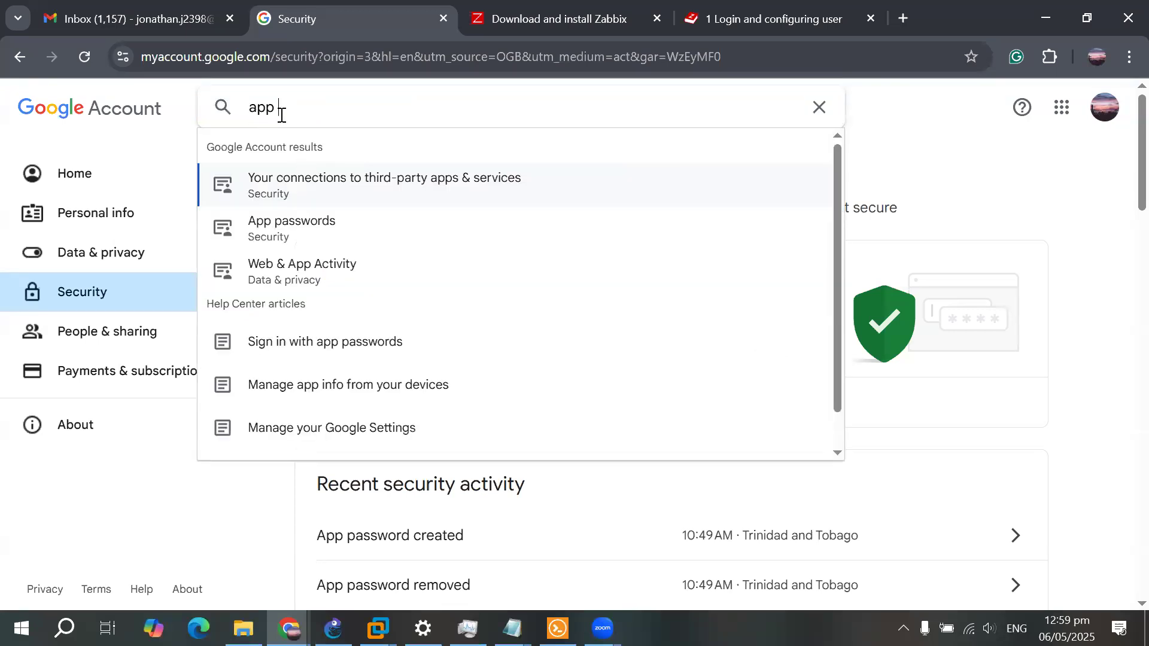
{"action": "left_click", "coordinate": [307, 227]}
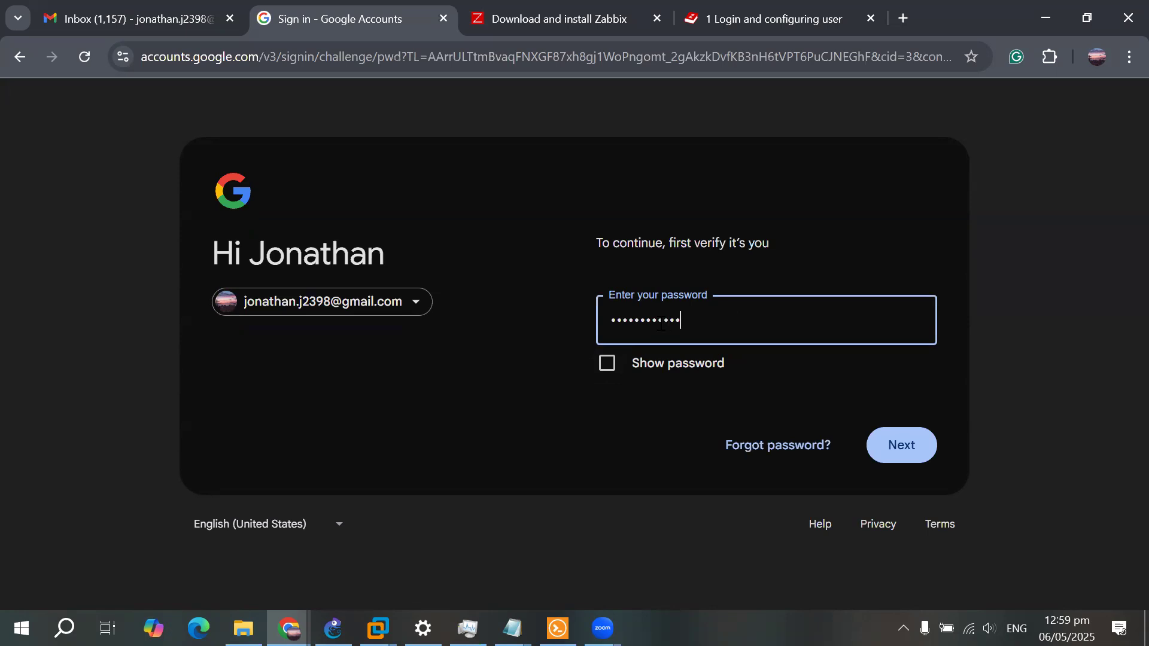
{"action": "key", "text": "Return"}
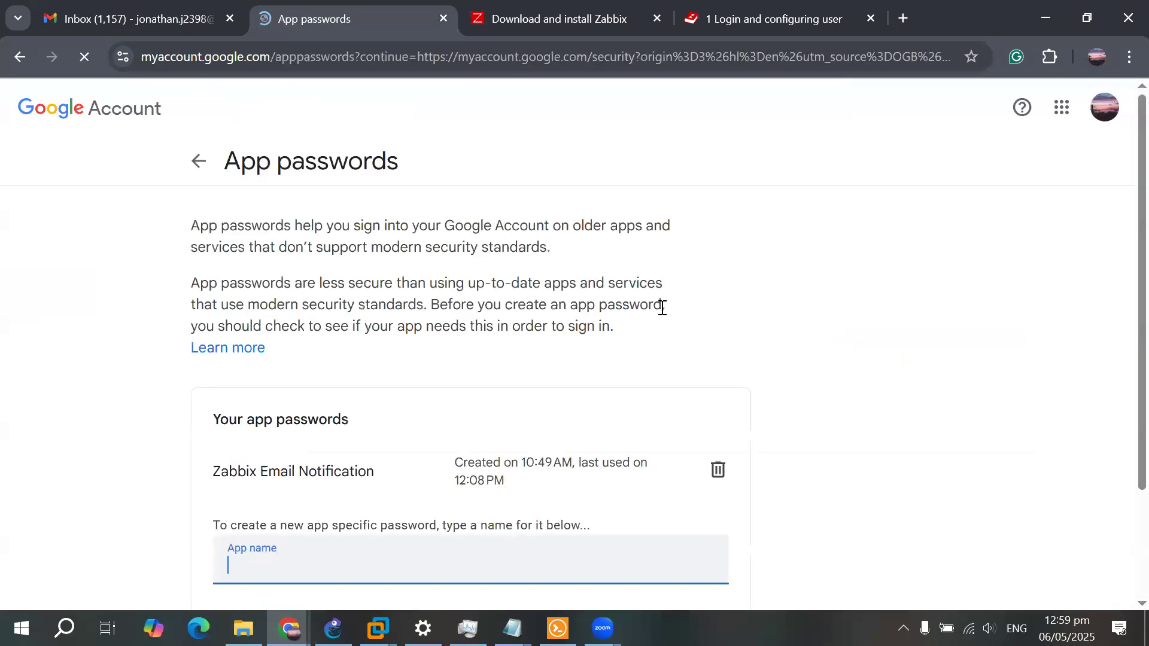
Examine the Zabbix Email Notification entry and the form for creating a new app password
{"action": "scroll", "coordinate": [661, 237], "scroll_direction": "down", "scroll_amount": 1}
{"action": "scroll", "coordinate": [661, 236], "scroll_direction": "down", "scroll_amount": 1}
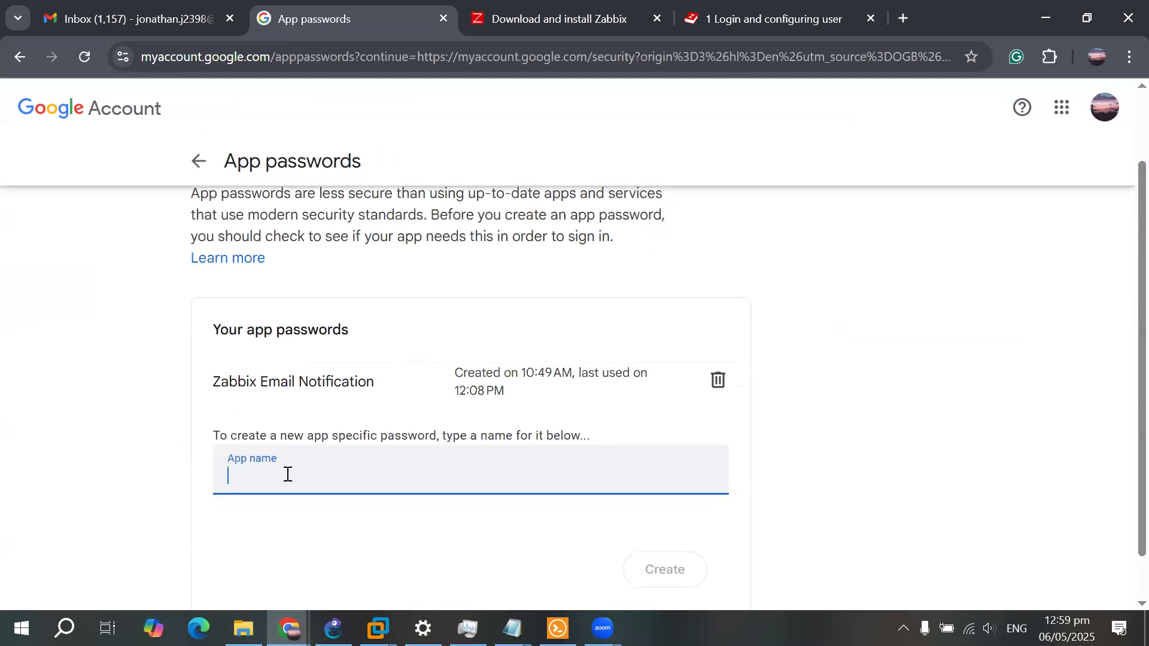
{"action": "left_click_drag", "start_coordinate": [371, 382], "coordinate": [183, 390]}
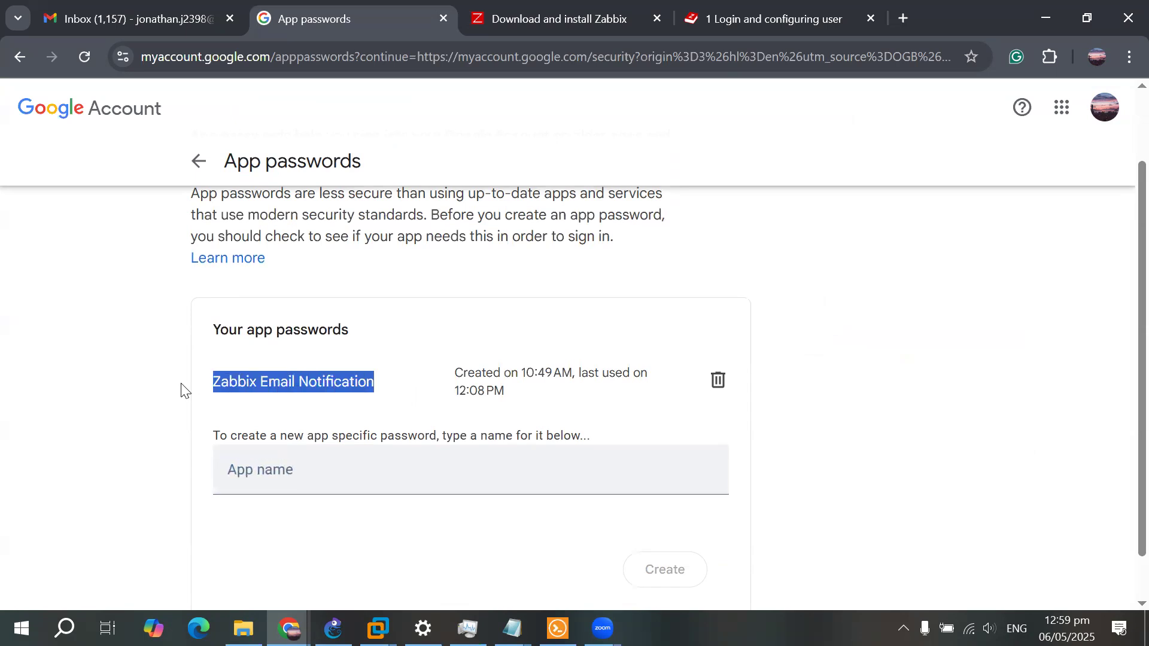
{"action": "left_click", "coordinate": [156, 391]}
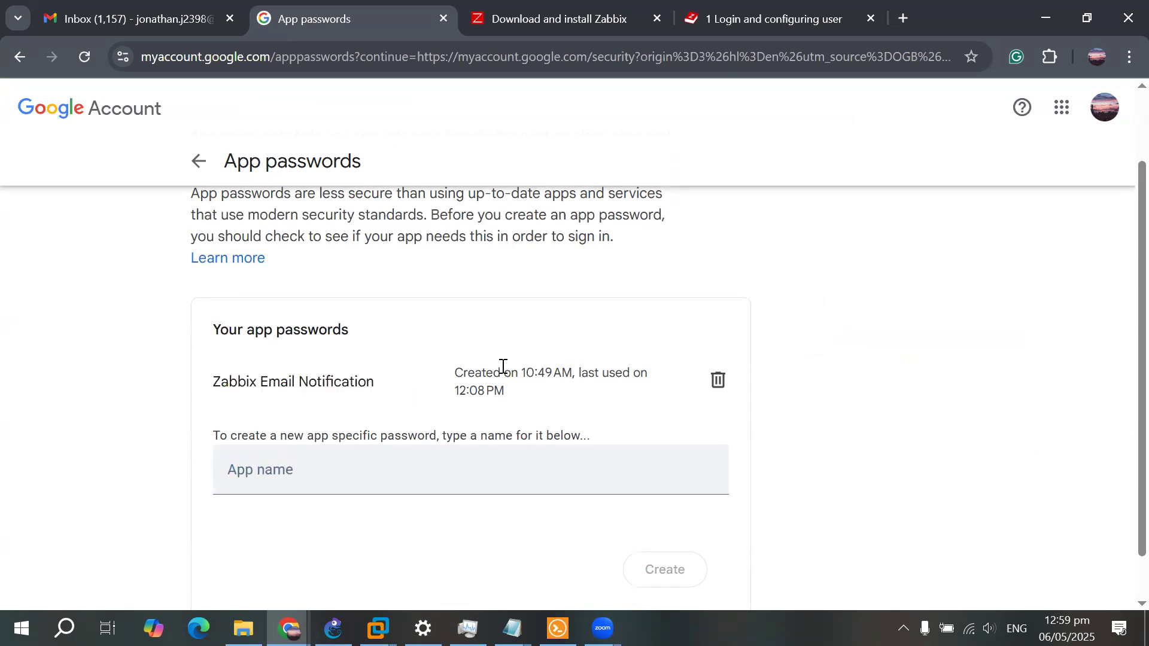
{"action": "scroll", "coordinate": [479, 406], "scroll_direction": "down", "scroll_amount": 1}
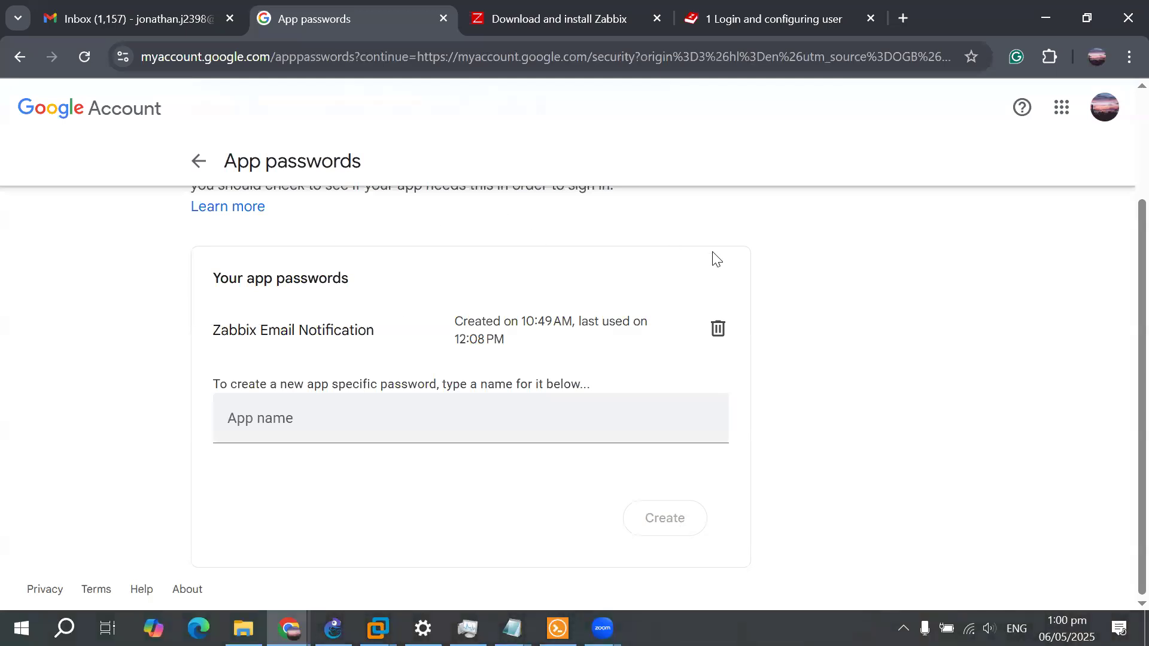
{"action": "scroll", "coordinate": [481, 237], "scroll_direction": "up", "scroll_amount": 3}
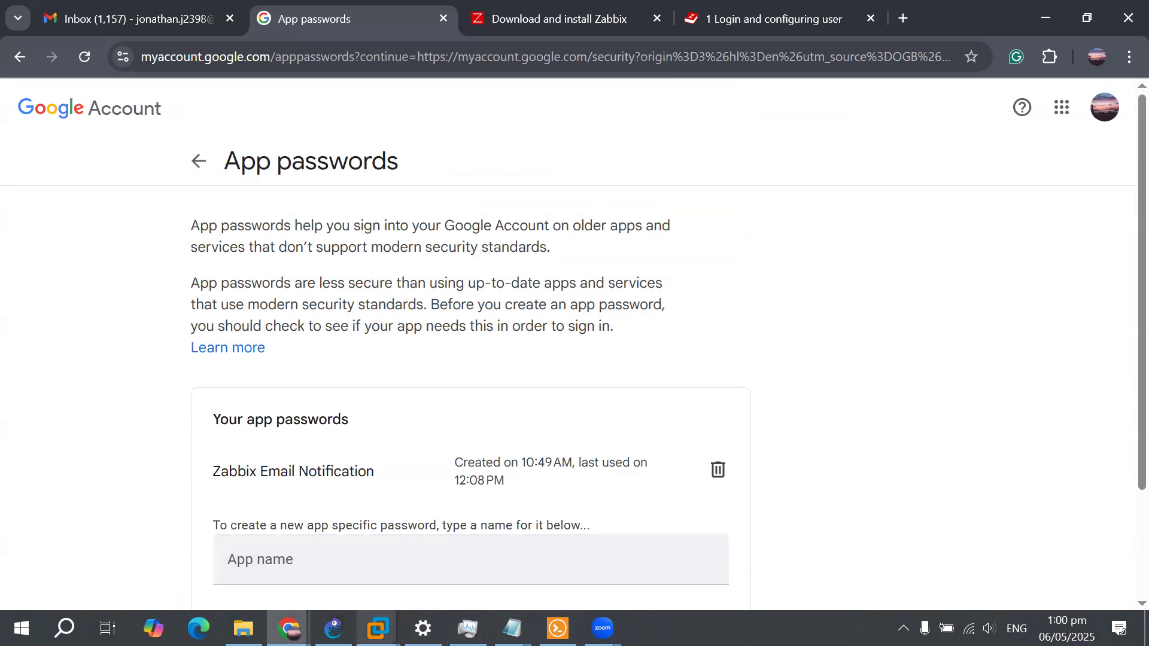
Switch back to the Notepad commands file and view the Configure Zabbix section
{"action": "mouse_move", "coordinate": [378, 628]}
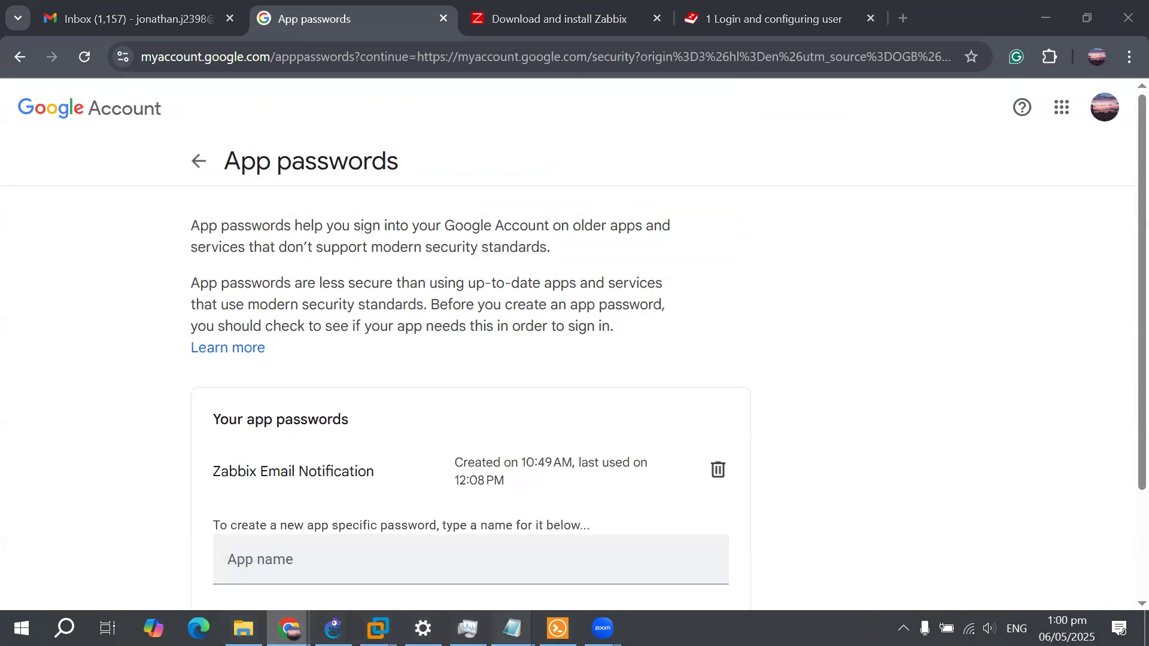
{"action": "left_click", "coordinate": [589, 561]}
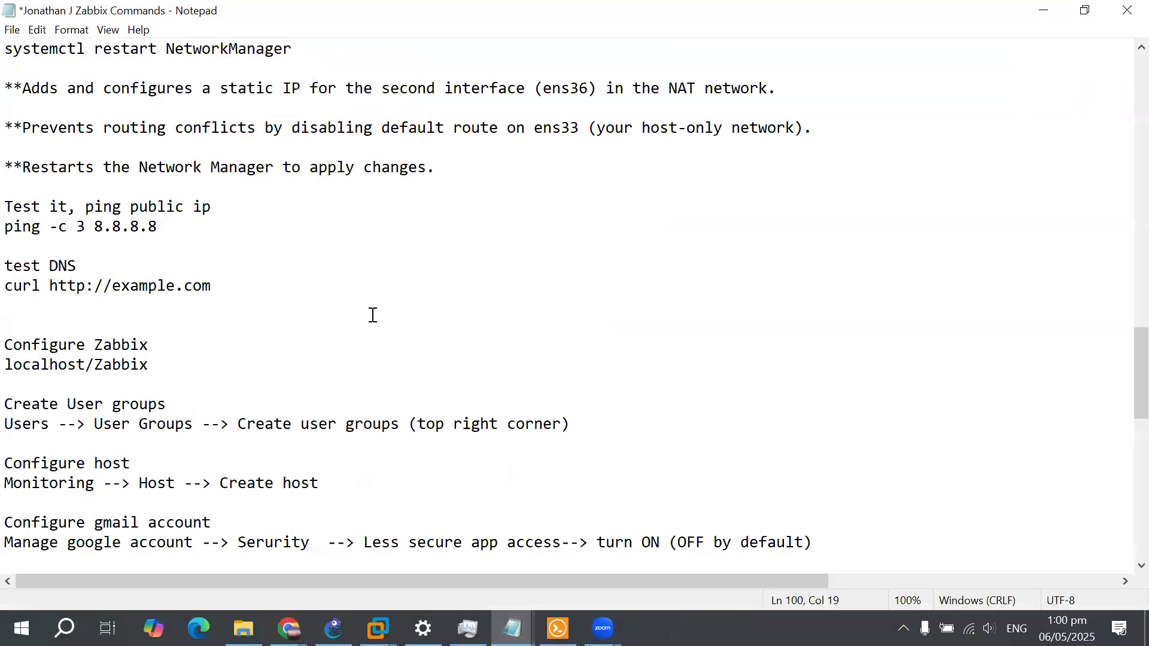
{"action": "scroll", "coordinate": [372, 316], "scroll_direction": "up", "scroll_amount": 1}
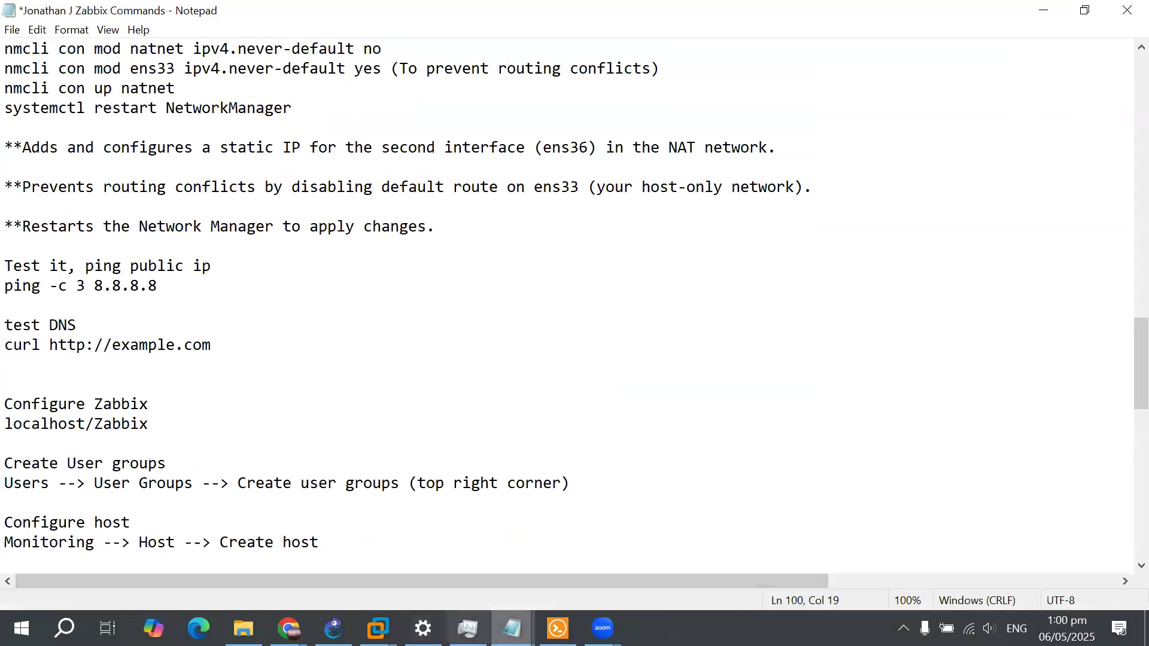
Switch to the Zabbix virtual machine in VMware Workstation and unlock its session with the login password
{"action": "left_click", "coordinate": [378, 628]}
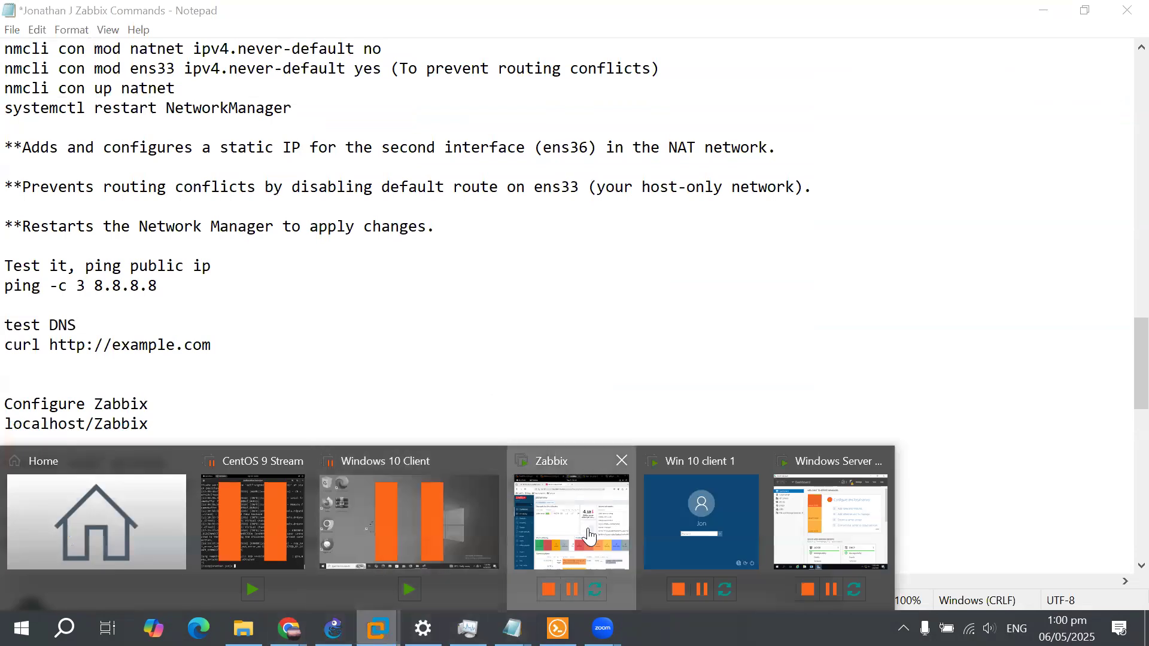
{"action": "left_click", "coordinate": [590, 536]}
{"action": "left_click", "coordinate": [1117, 11]}
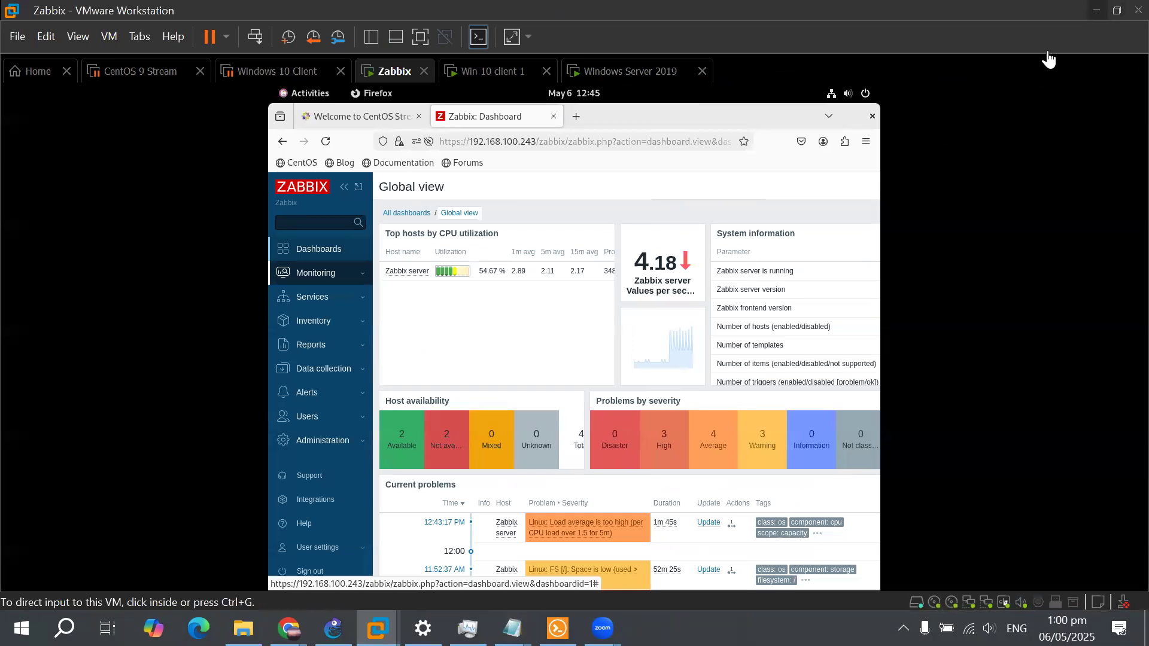
{"action": "left_click", "coordinate": [612, 342]}
{"action": "left_click_drag", "start_coordinate": [614, 344], "coordinate": [612, 296]}
{"action": "type", "text": "•••"}
{"action": "key", "text": "Return"}
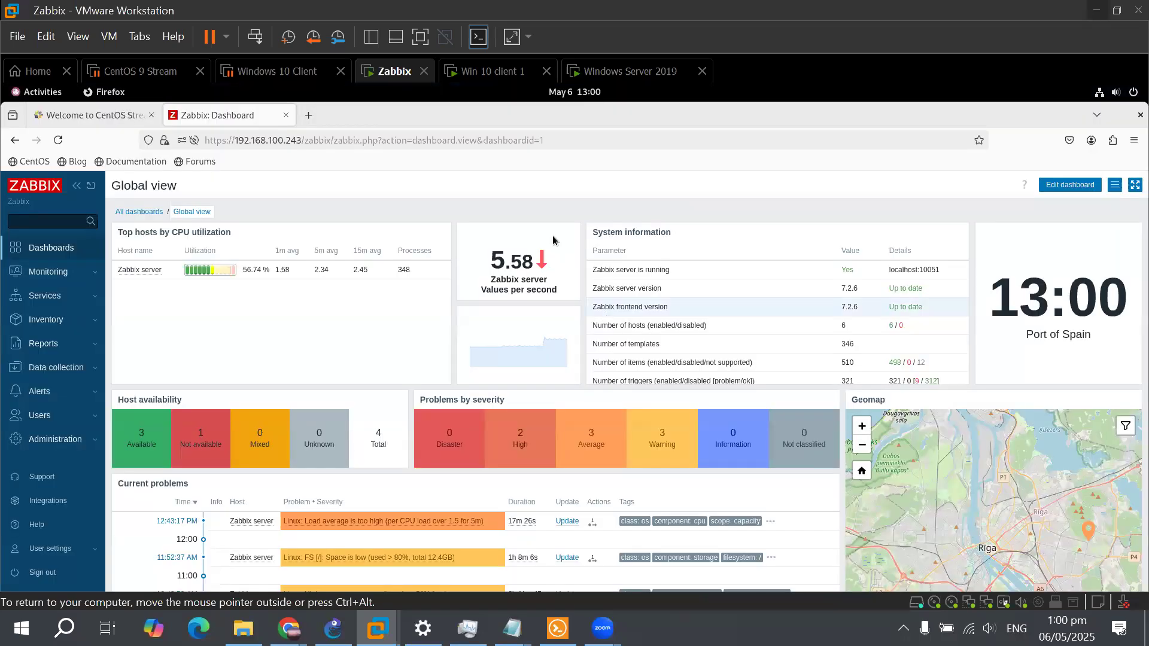
Examine the server IP address in the Zabbix dashboard URL without changing the address
{"action": "left_click", "coordinate": [297, 142]}
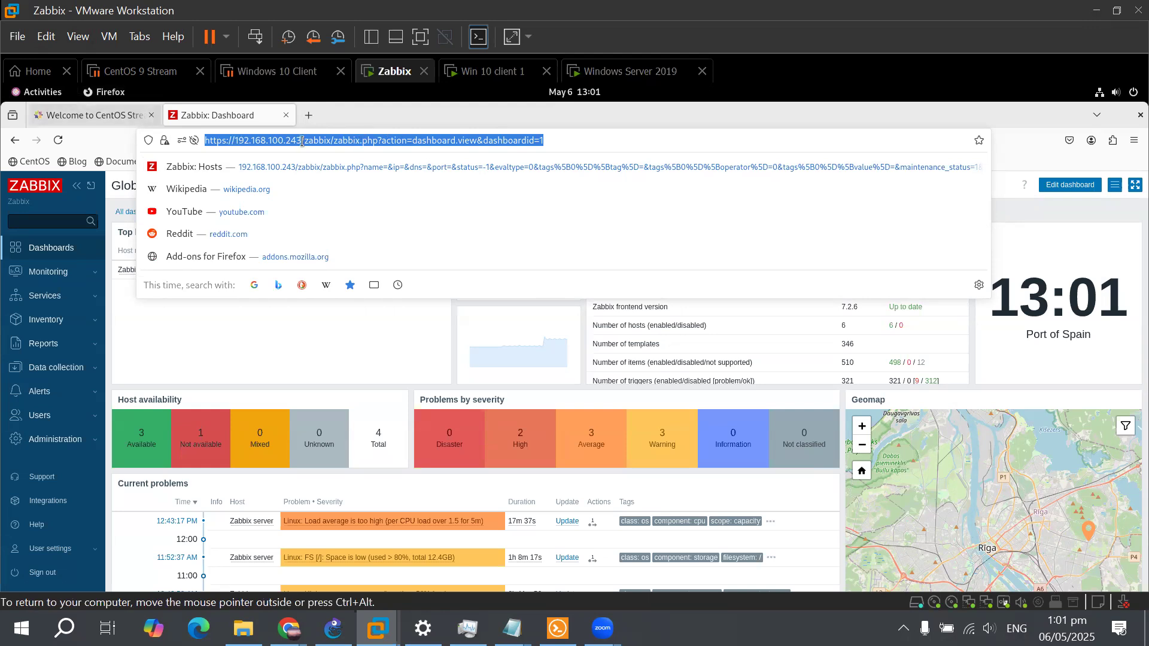
{"action": "key", "text": "Escape"}
{"action": "left_click", "coordinate": [357, 141]}
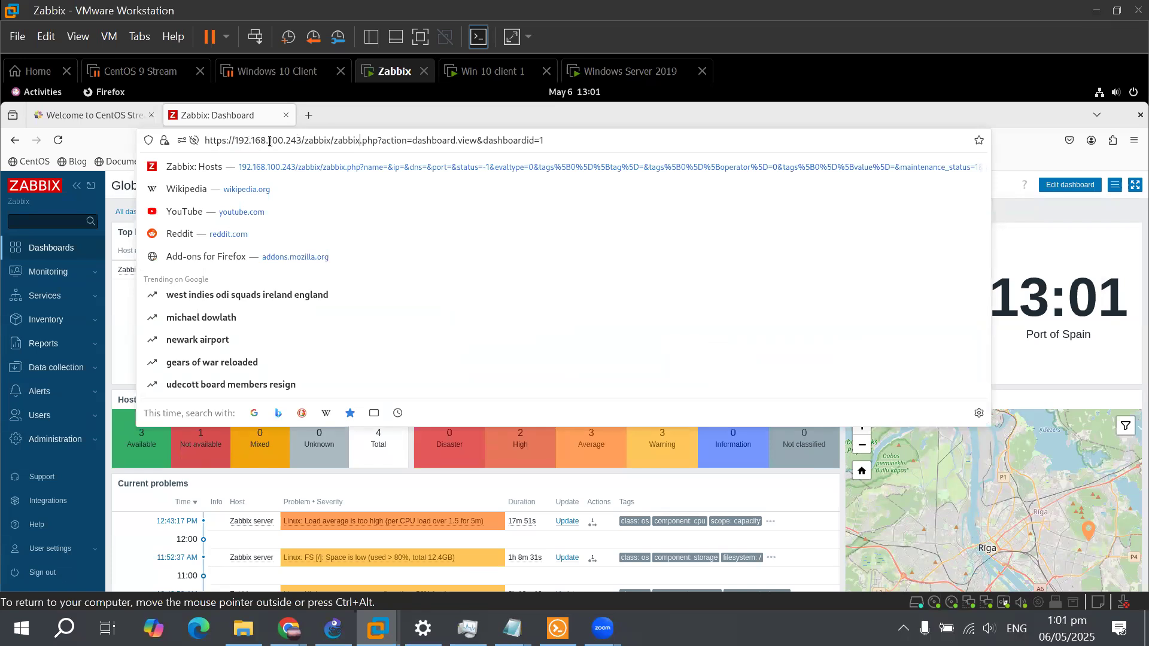
{"action": "left_click_drag", "start_coordinate": [252, 143], "coordinate": [304, 142]}
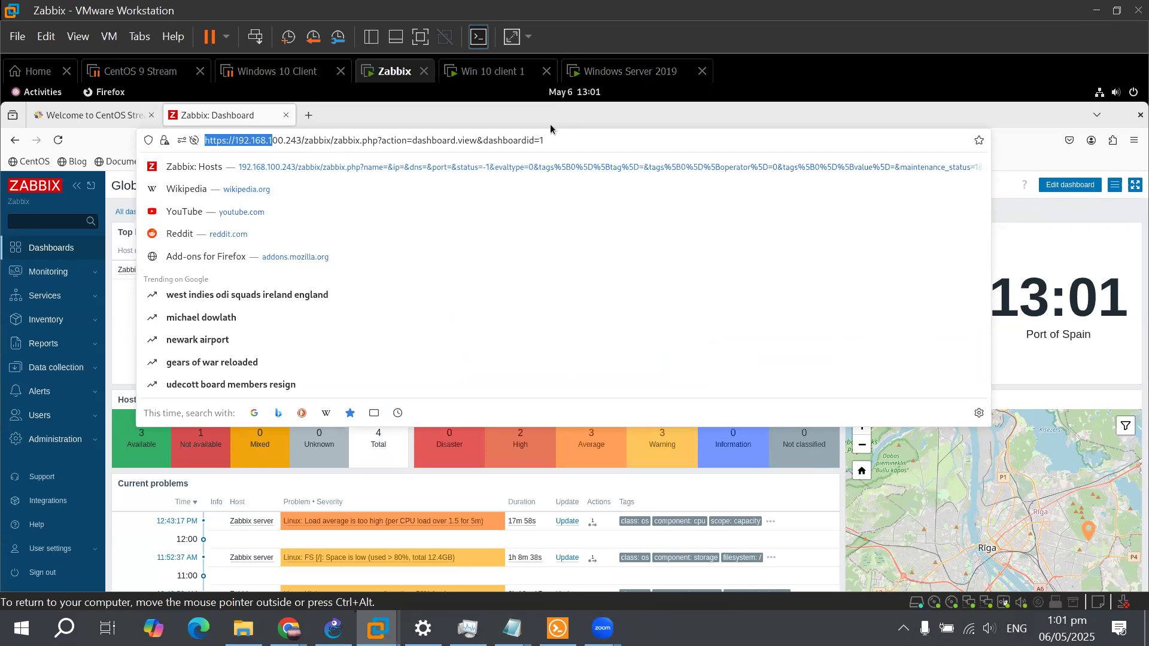
{"action": "key", "text": "Escape"}
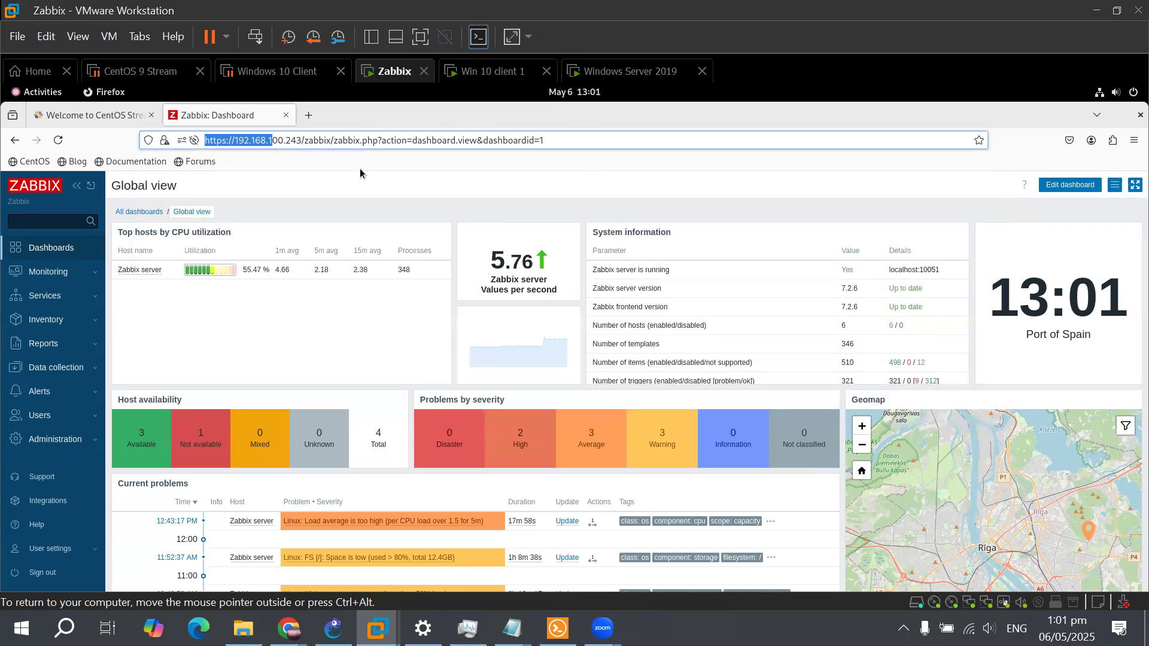
Switch to Chrome and view the Login section of the Zabbix 7.2 documentation page "1 Login and configuring user"
{"action": "mouse_move", "coordinate": [288, 628]}
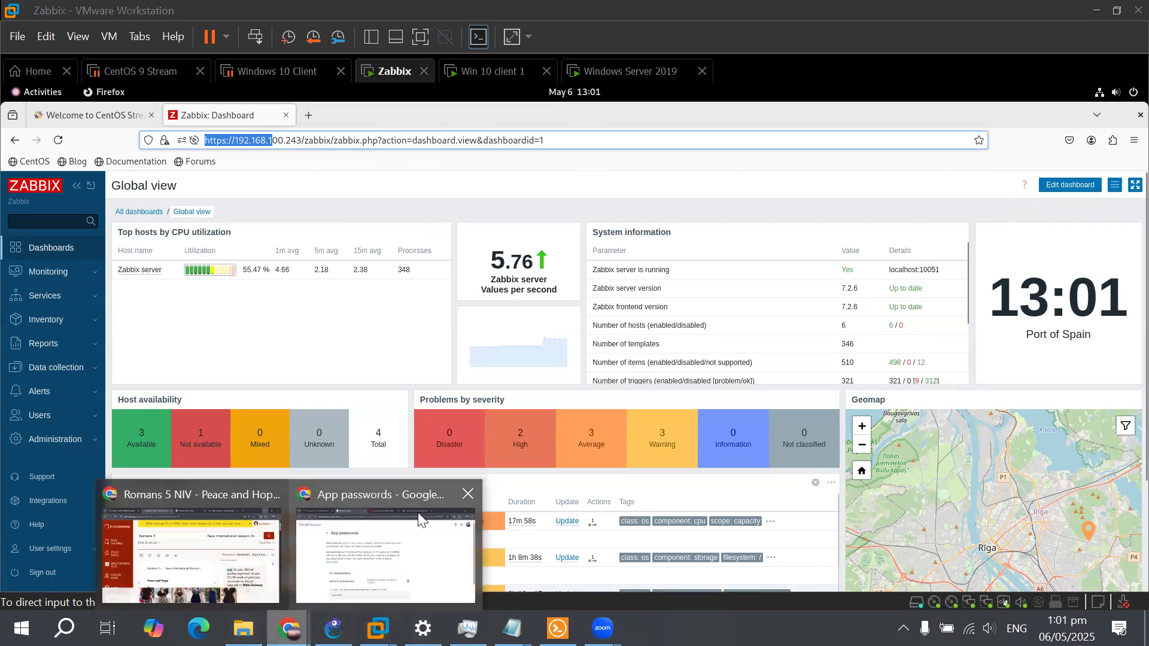
{"action": "left_click", "coordinate": [382, 556]}
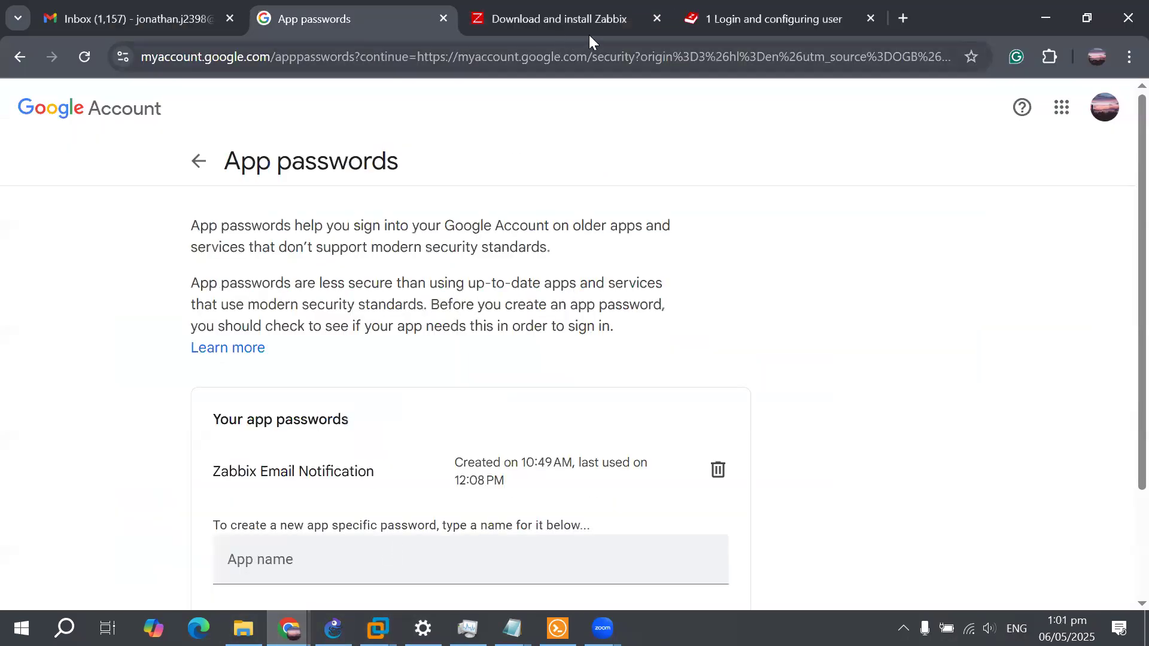
{"action": "left_click", "coordinate": [755, 24]}
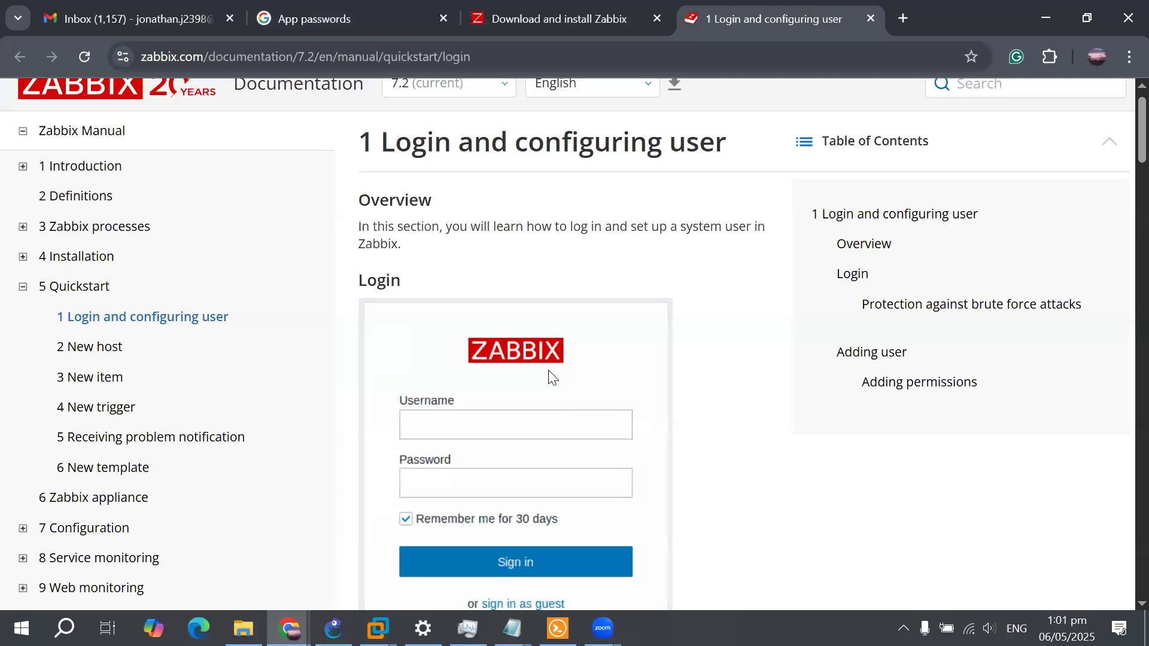
{"action": "scroll", "coordinate": [527, 428], "scroll_direction": "down", "scroll_amount": 1}
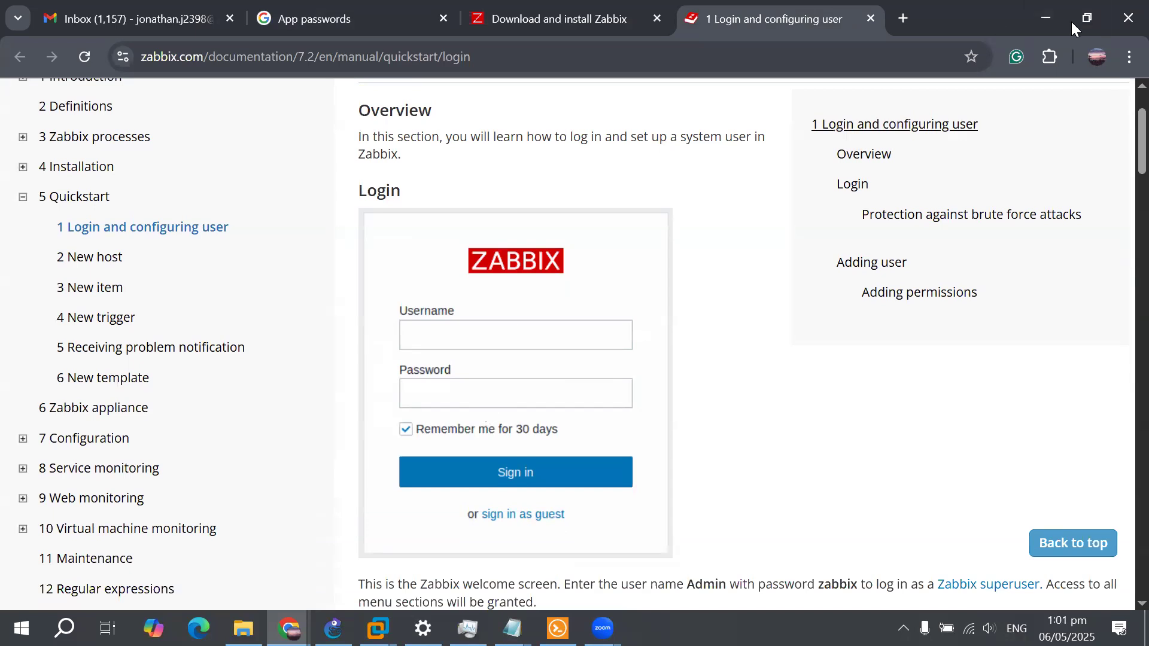
Switch back to the Zabbix virtual machine and examine the Global view dashboard's host availability, problem severity and current problems
{"action": "key", "text": "alt+Tab"}
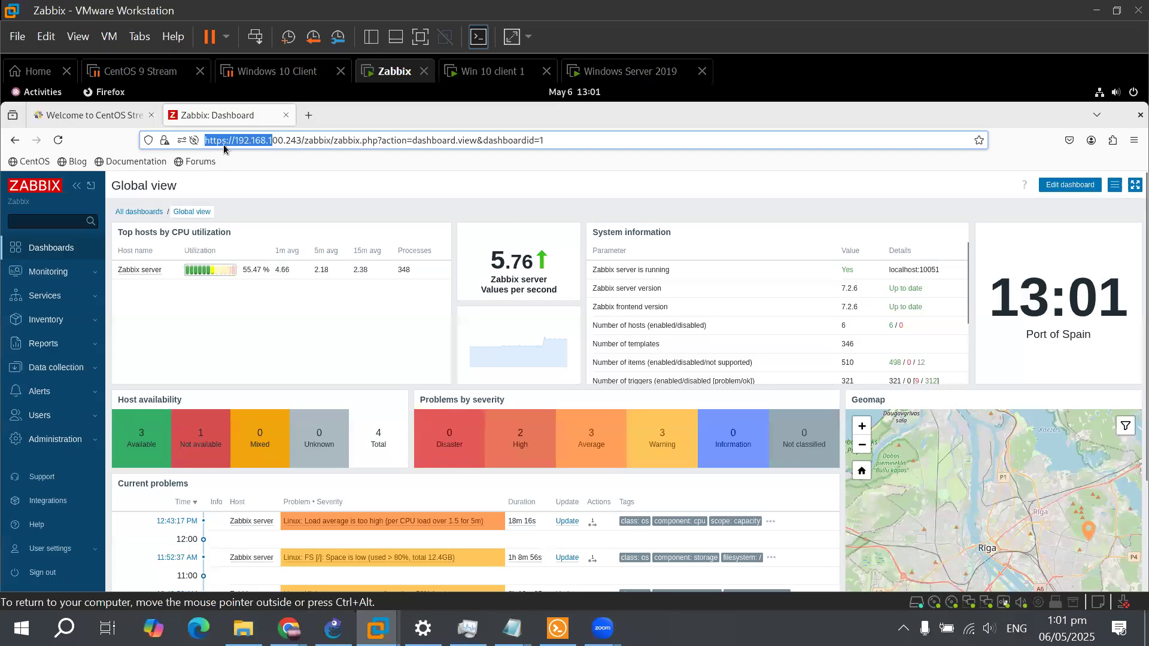
{"action": "left_click", "coordinate": [357, 183]}
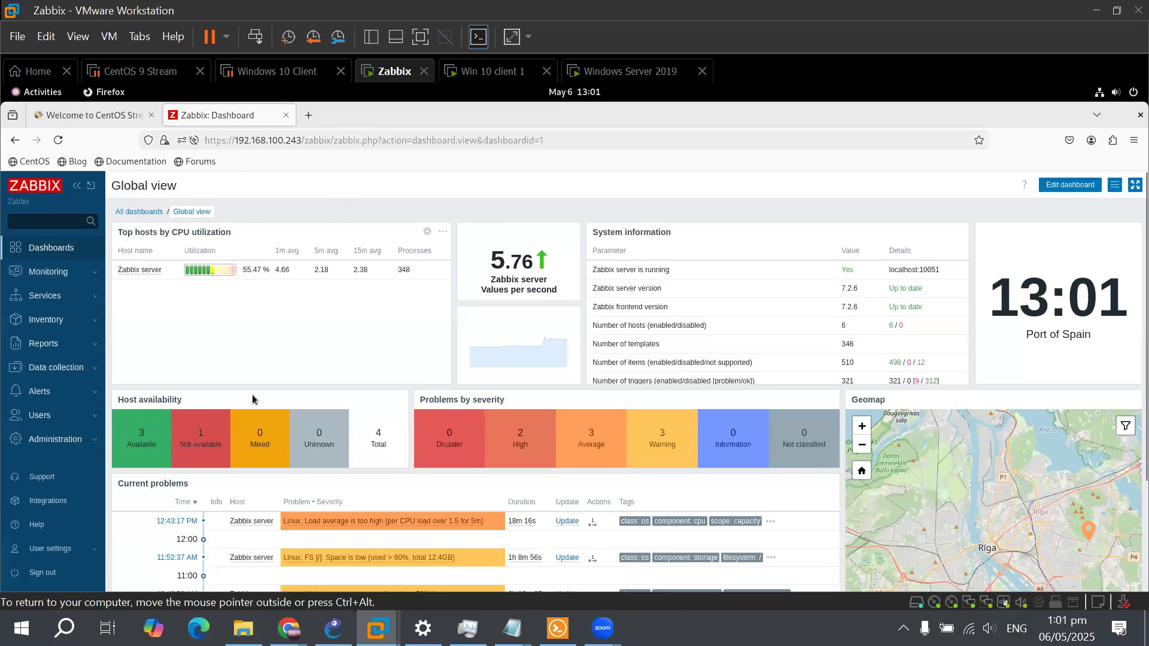
{"action": "scroll", "coordinate": [322, 304], "scroll_direction": "down", "scroll_amount": 3}
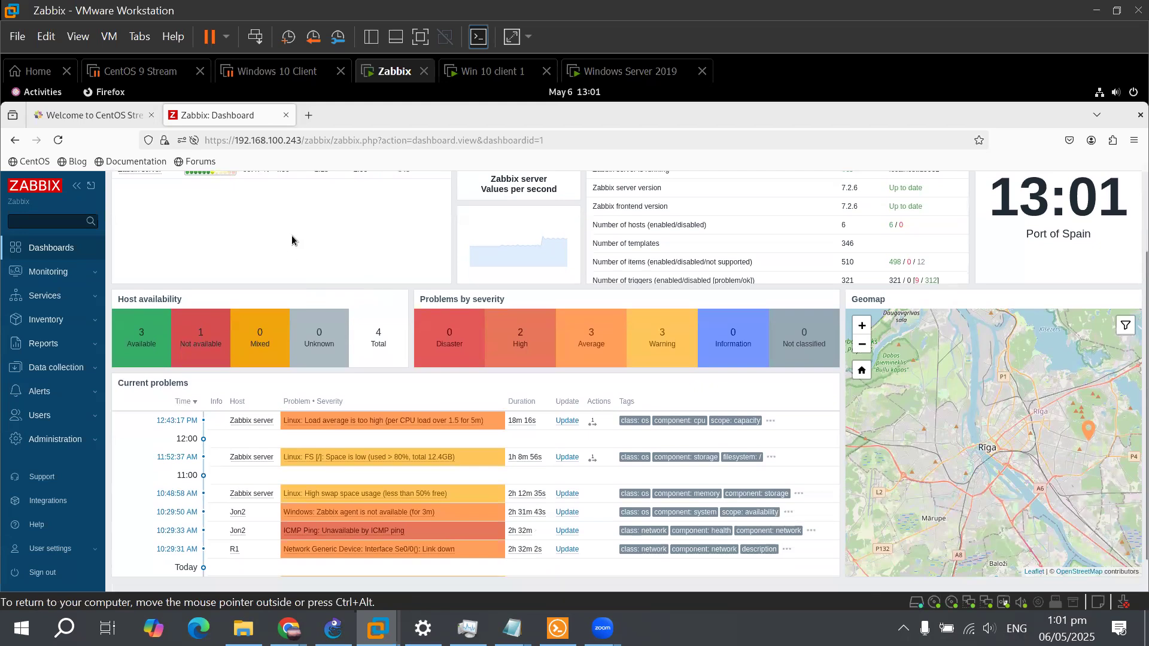
{"action": "scroll", "coordinate": [1081, 236], "scroll_direction": "up", "scroll_amount": 3}
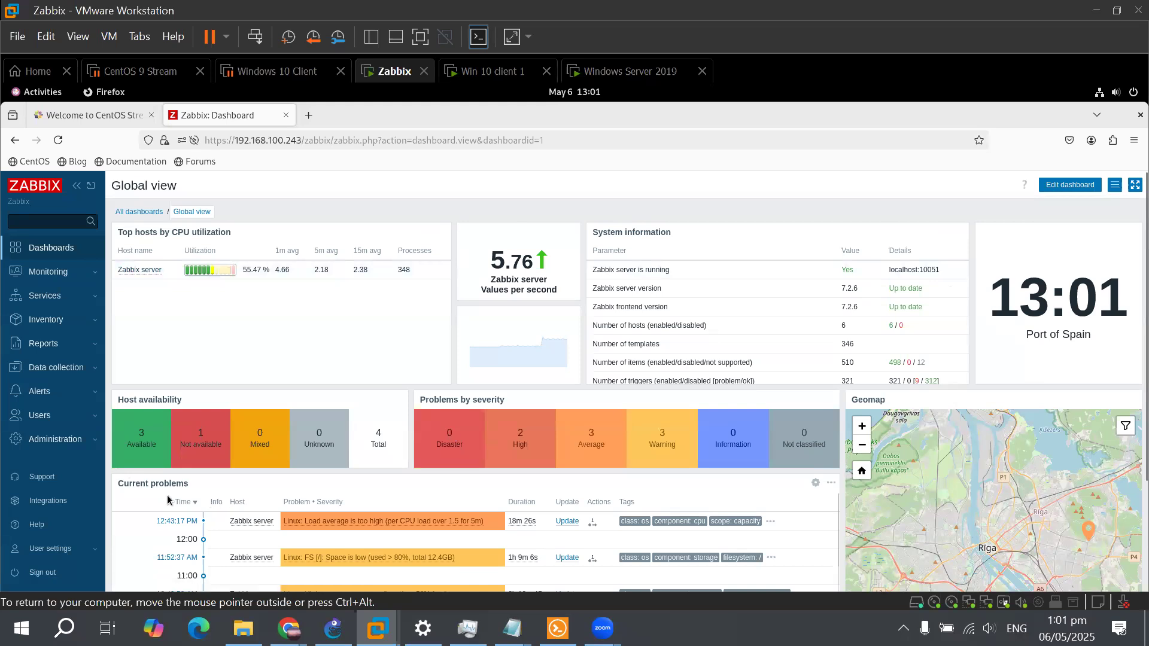
{"action": "scroll", "coordinate": [239, 479], "scroll_direction": "down", "scroll_amount": 2}
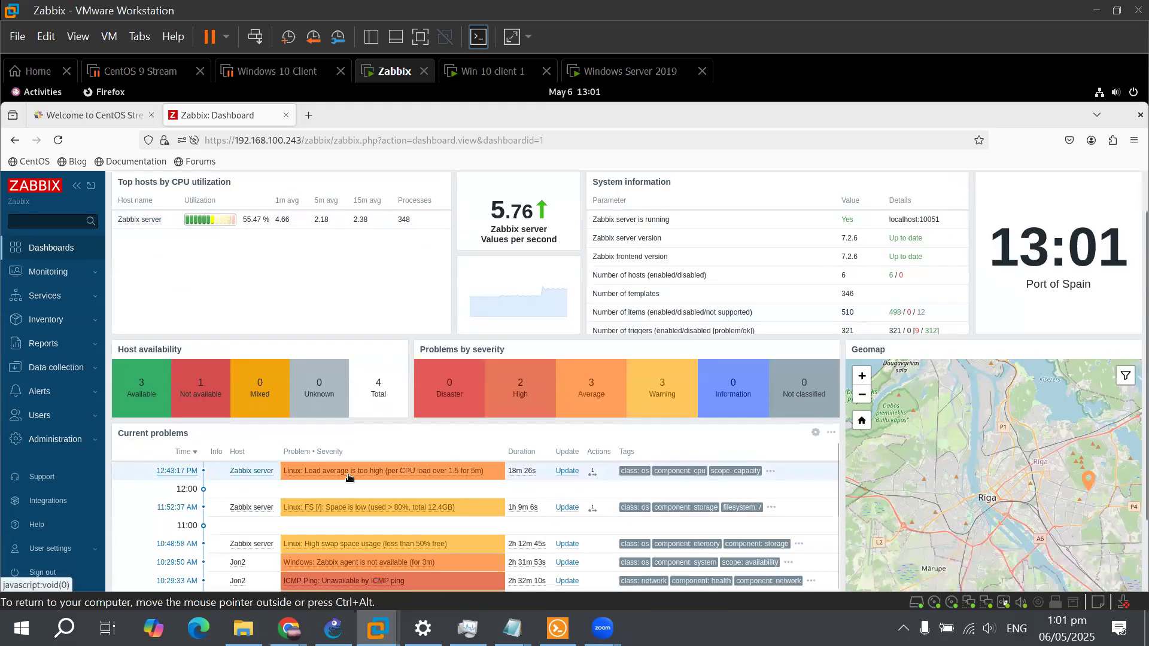
{"action": "scroll", "coordinate": [359, 515], "scroll_direction": "down", "scroll_amount": 1}
{"action": "scroll", "coordinate": [394, 544], "scroll_direction": "up", "scroll_amount": 4}
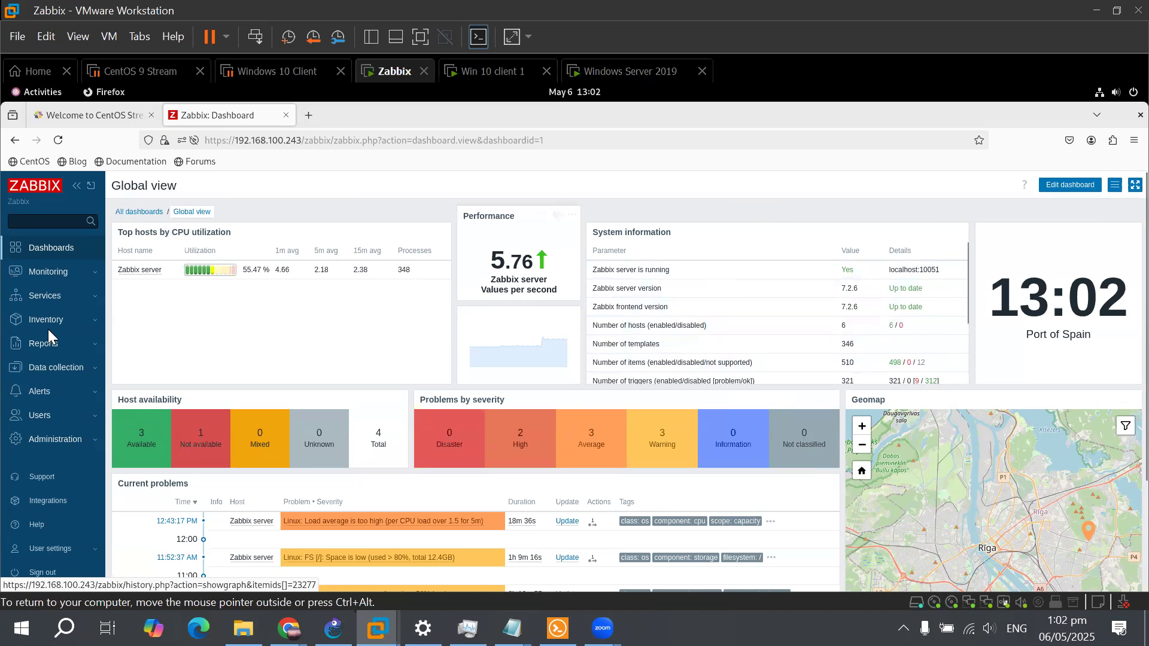
{"action": "scroll", "coordinate": [65, 276], "scroll_direction": "down", "scroll_amount": 1}
Open the monitored hosts list and view the blank new host form, closing it without adding a host
{"action": "left_click", "coordinate": [65, 276]}
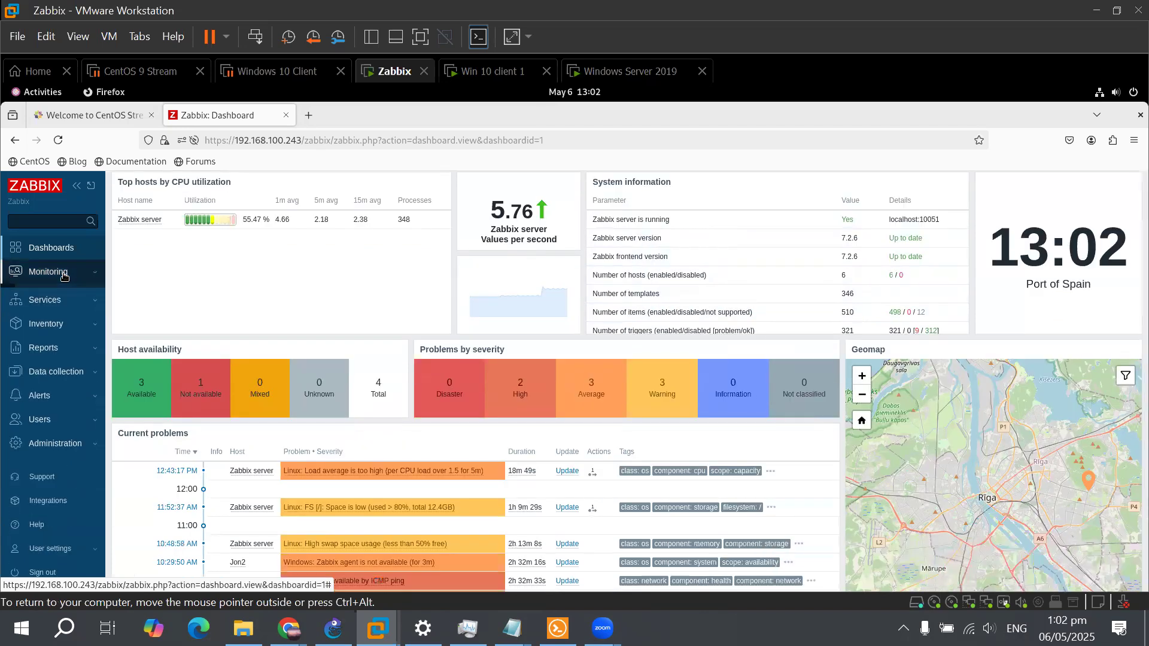
{"action": "left_click", "coordinate": [48, 311]}
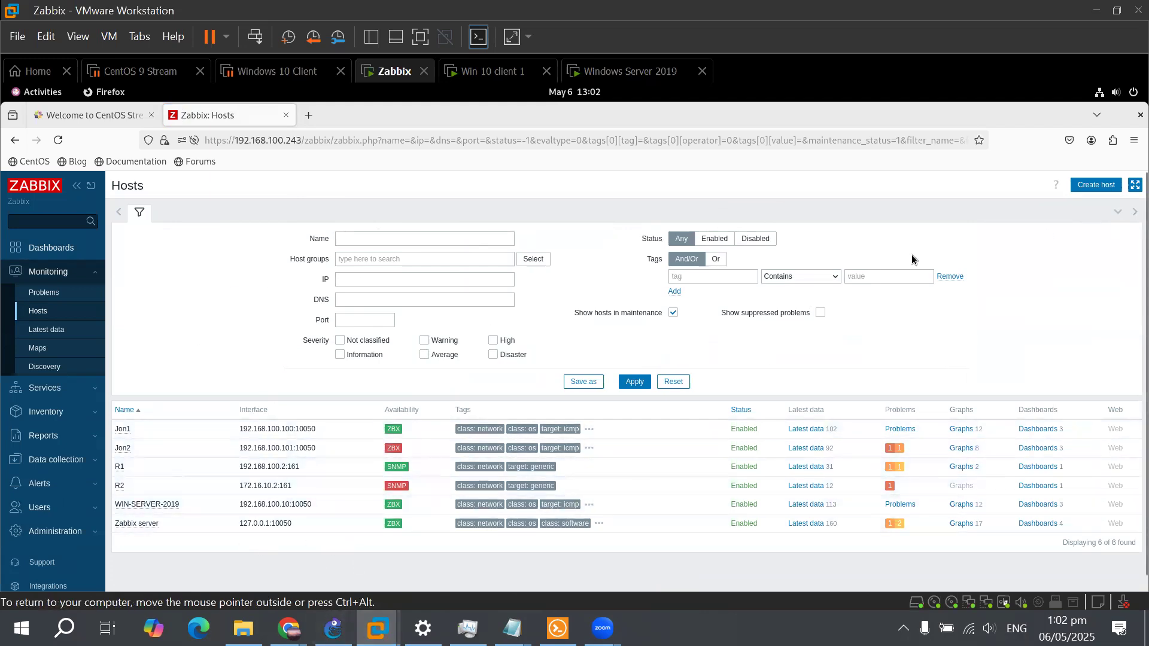
{"action": "left_click", "coordinate": [1089, 188]}
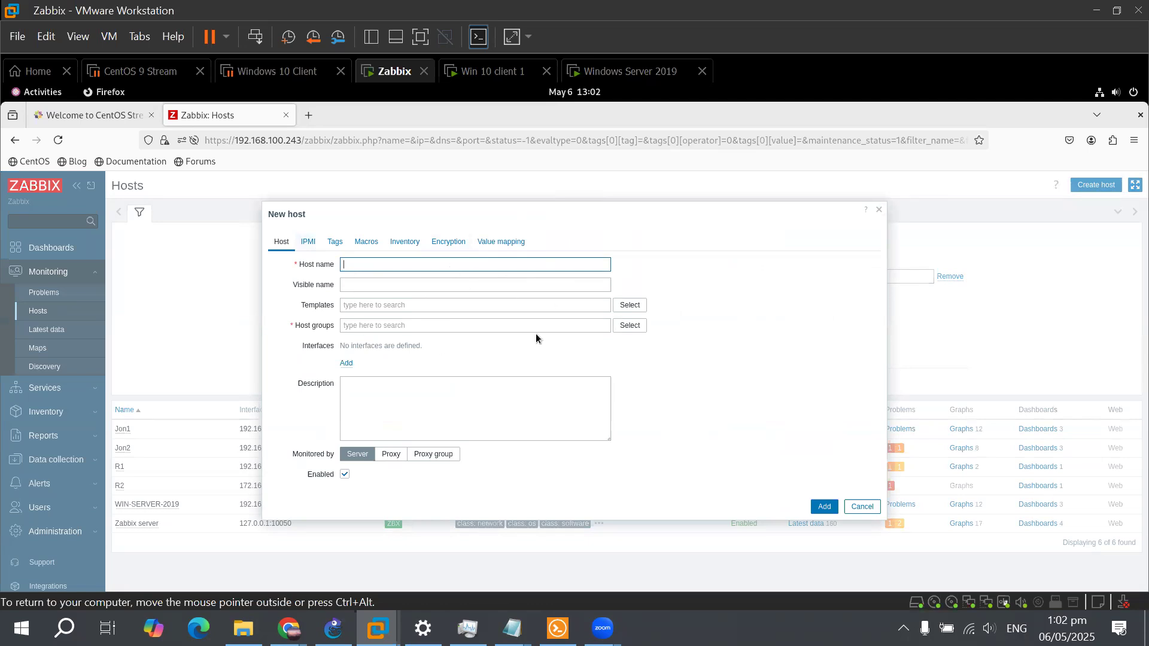
{"action": "left_click", "coordinate": [879, 211]}
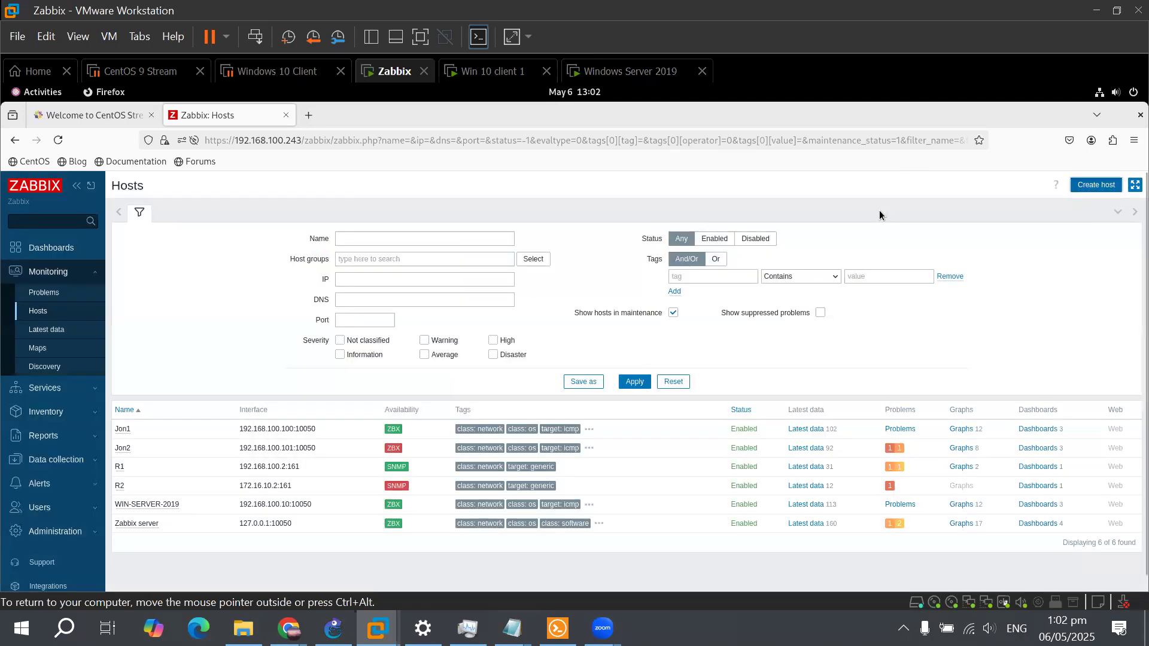
Open the host configuration of Jon1 and examine its host name and linked templates
{"action": "left_click", "coordinate": [123, 430]}
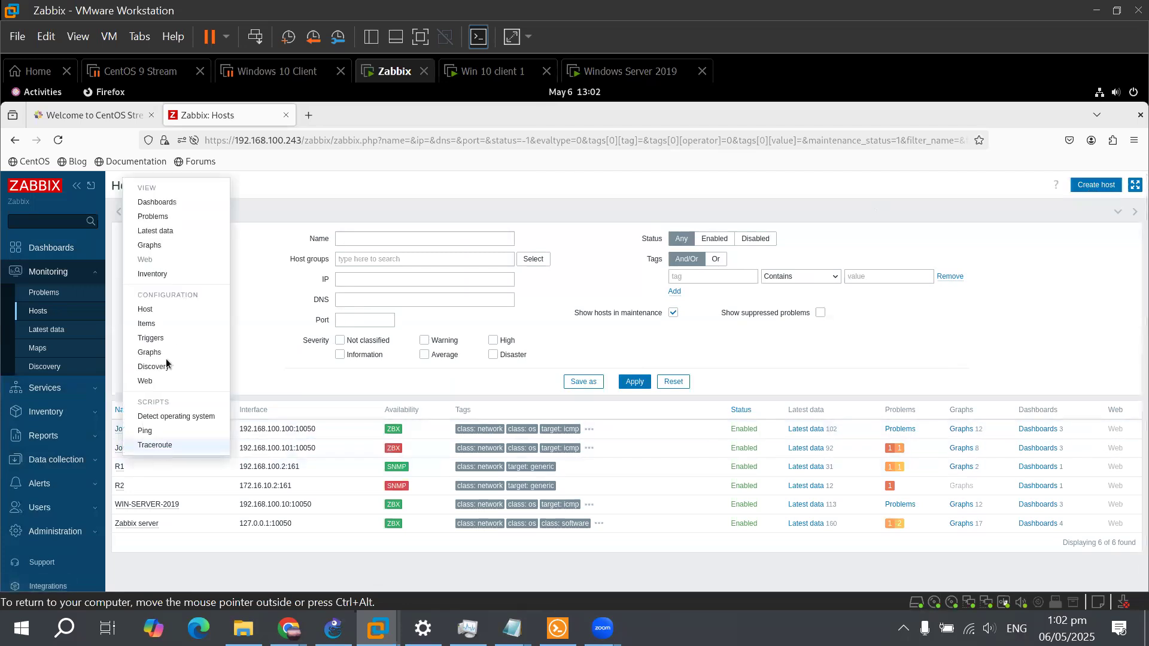
{"action": "left_click", "coordinate": [158, 315]}
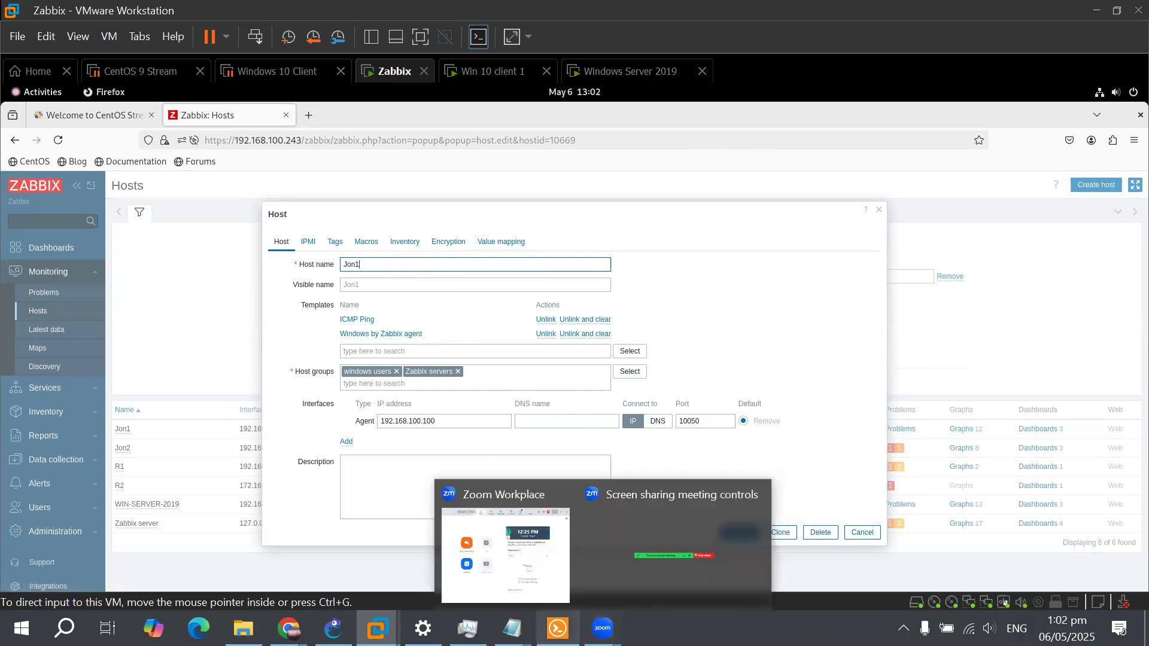
{"action": "mouse_move", "coordinate": [377, 628]}
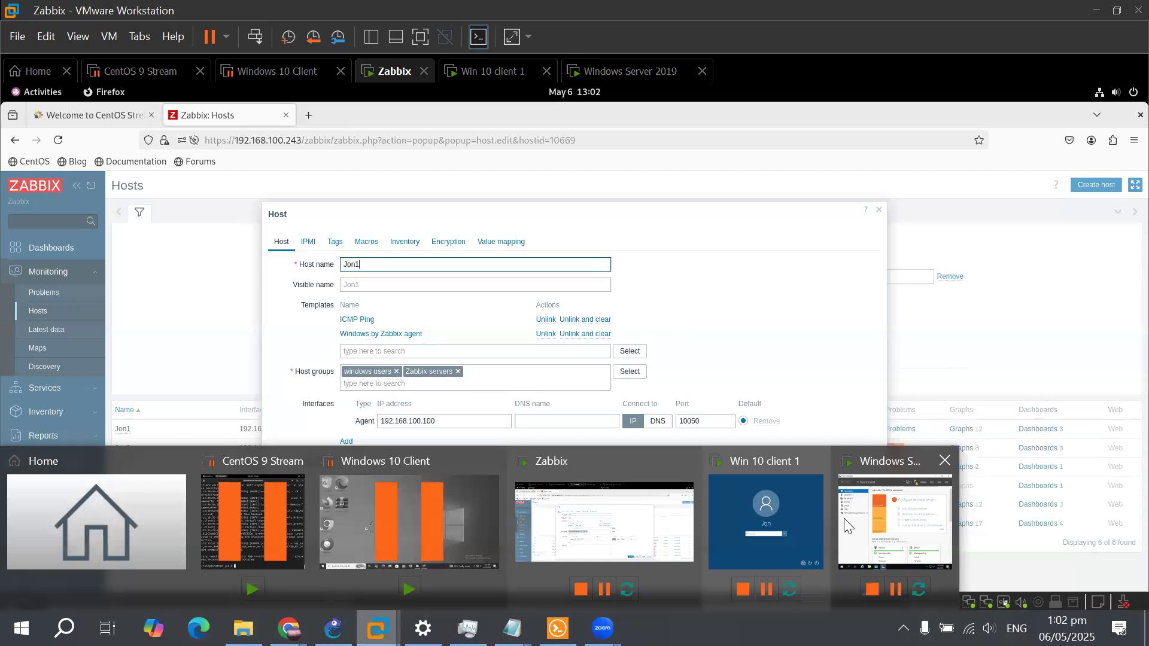
{"action": "left_click", "coordinate": [421, 282]}
{"action": "left_click", "coordinate": [395, 266]}
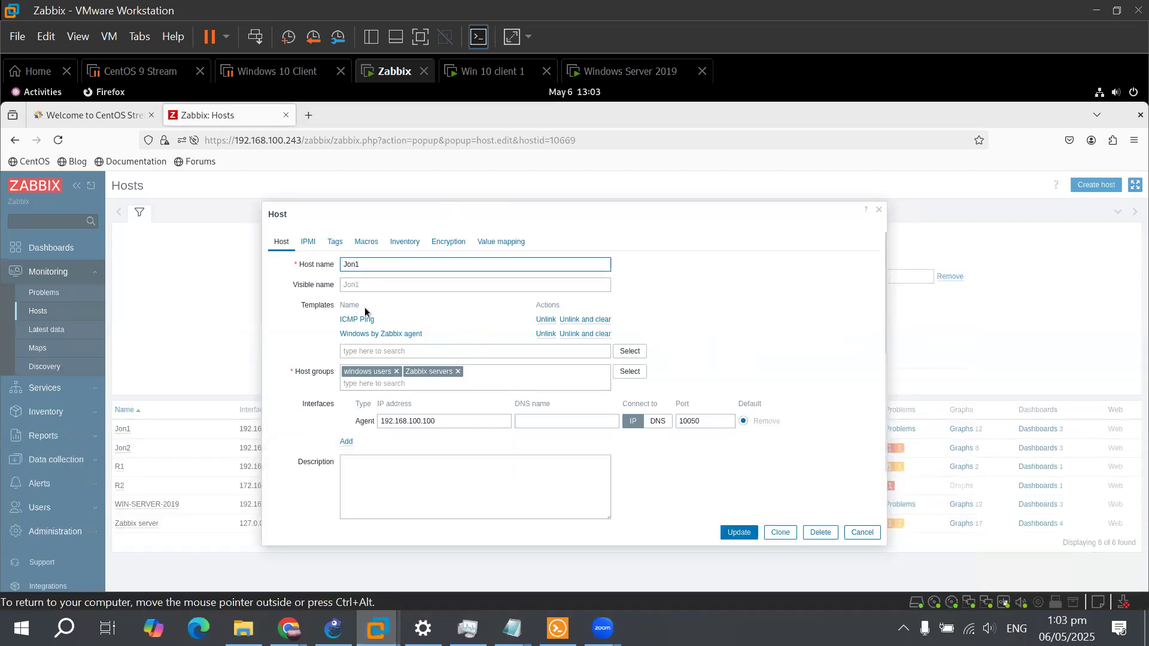
{"action": "left_click", "coordinate": [317, 306]}
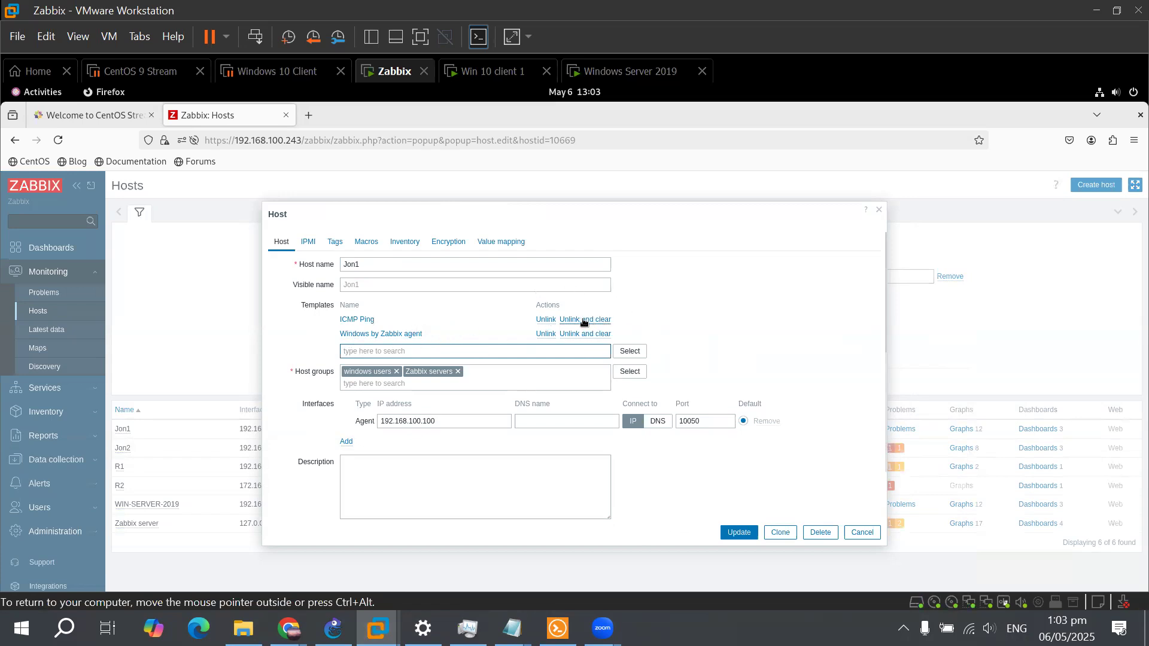
View the ICMP Ping template's settings, close them unchanged and reopen Jon1's host configuration
{"action": "left_click", "coordinate": [357, 320]}
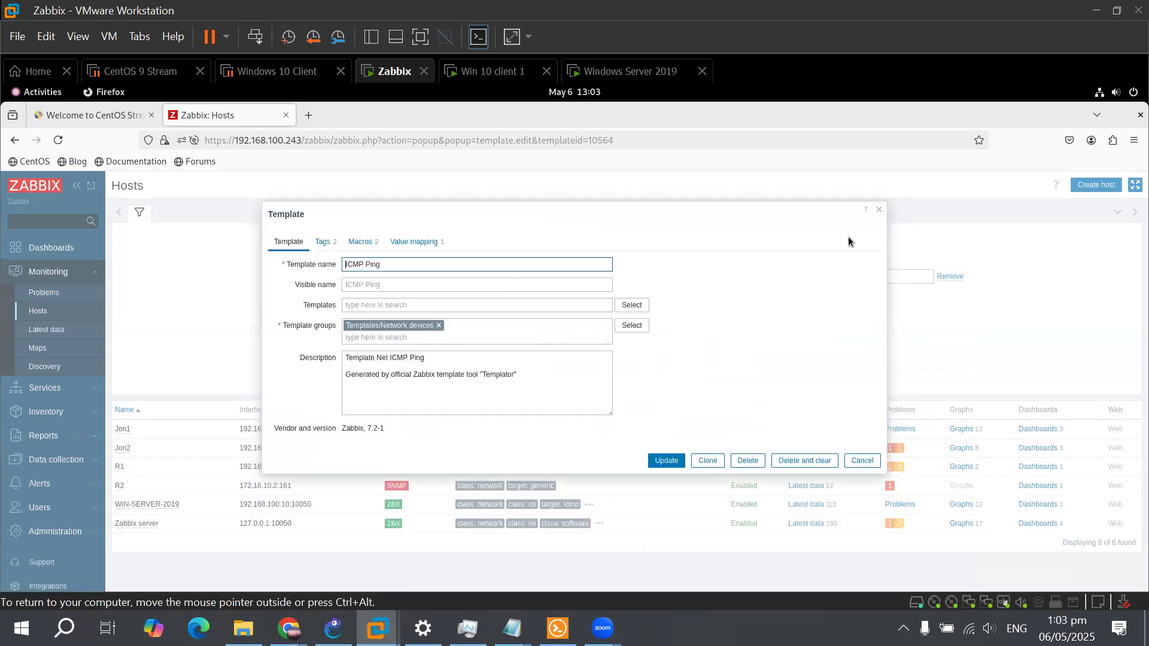
{"action": "left_click", "coordinate": [878, 210]}
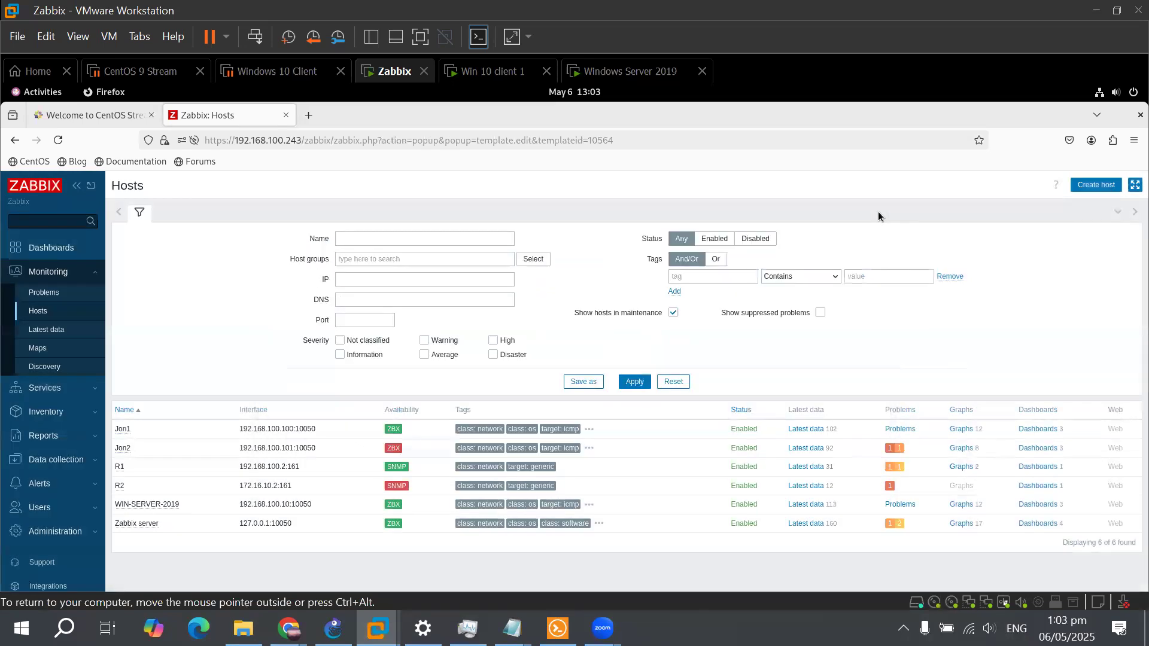
{"action": "left_click", "coordinate": [124, 429]}
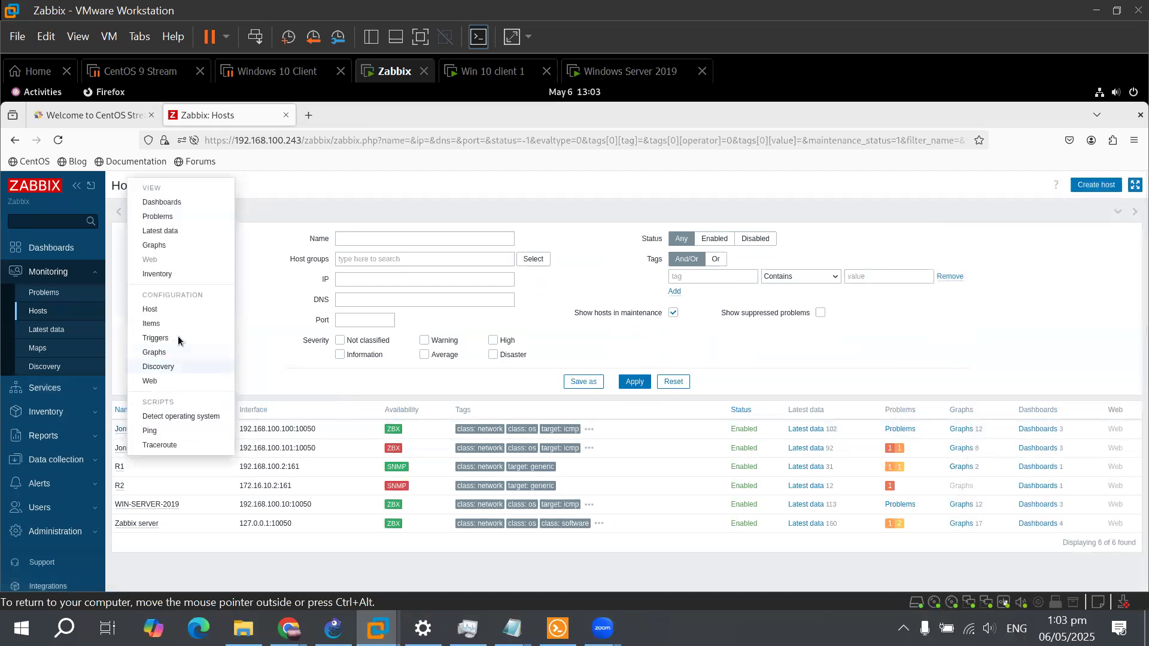
{"action": "left_click", "coordinate": [165, 309]}
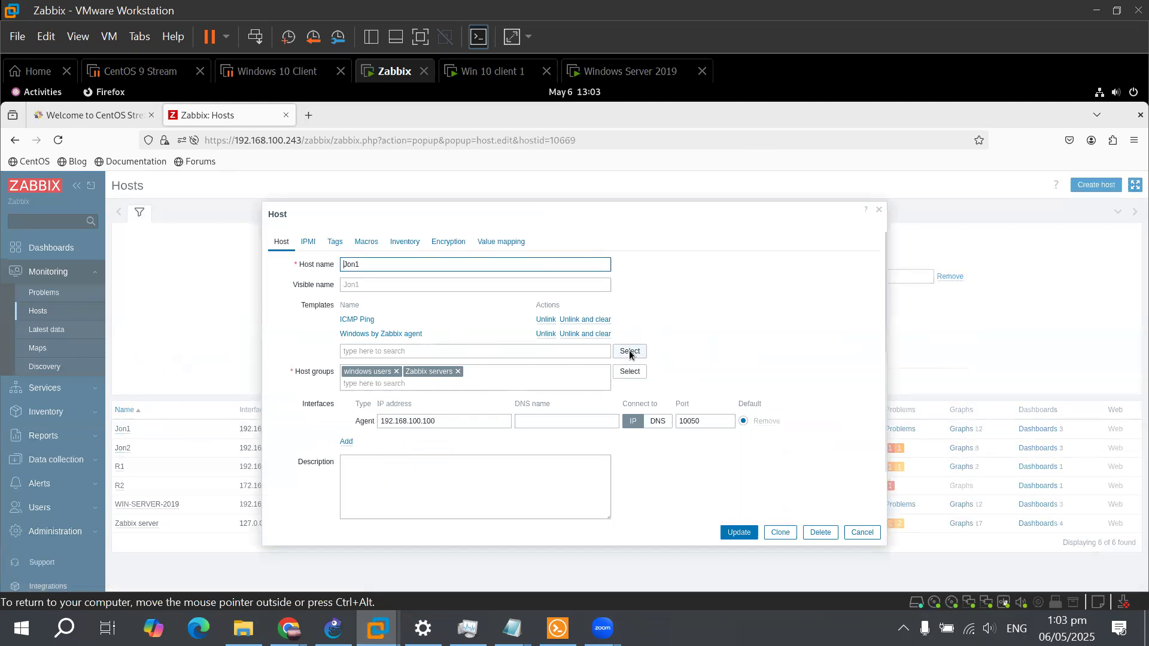
Browse the template groups for Jon1, locate ICMP Ping within the Templates group, and close the list without selecting anything
{"action": "left_click", "coordinate": [630, 351]}
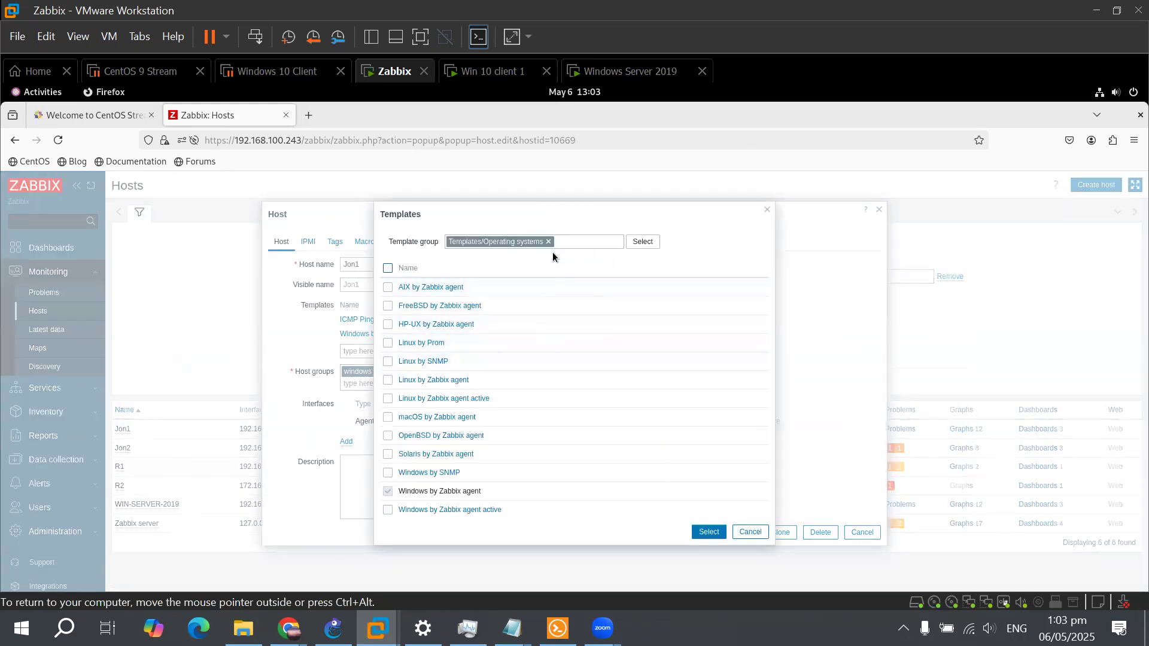
{"action": "left_click", "coordinate": [649, 242]}
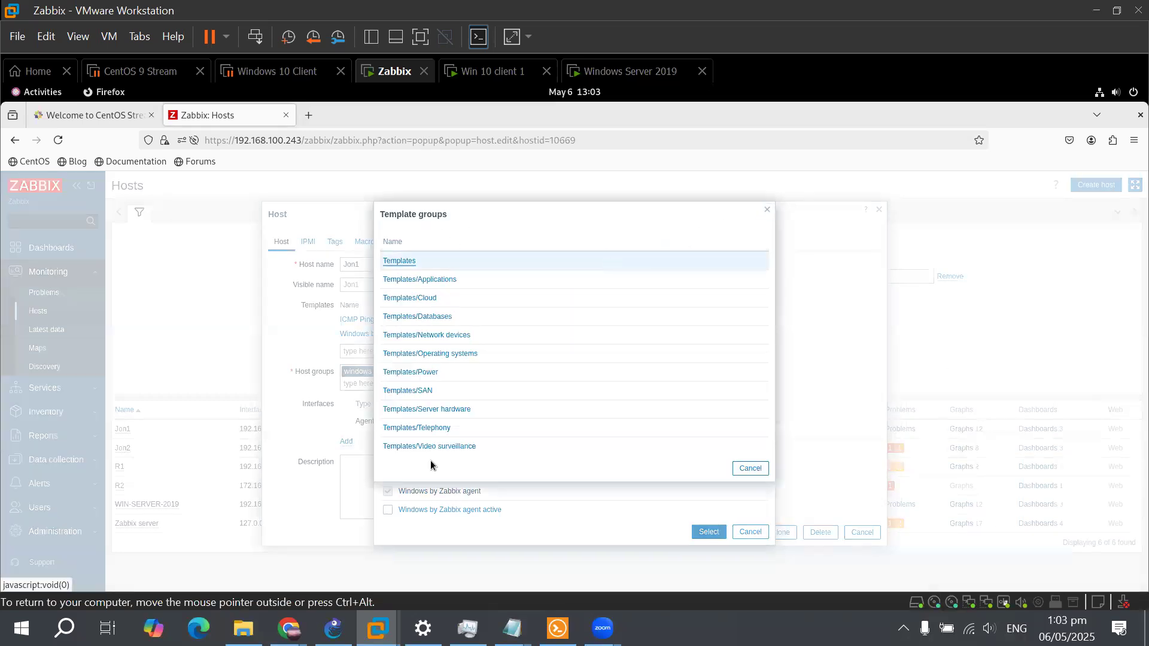
{"action": "left_click", "coordinate": [766, 210]}
{"action": "left_click", "coordinate": [653, 238]}
{"action": "left_click", "coordinate": [404, 262]}
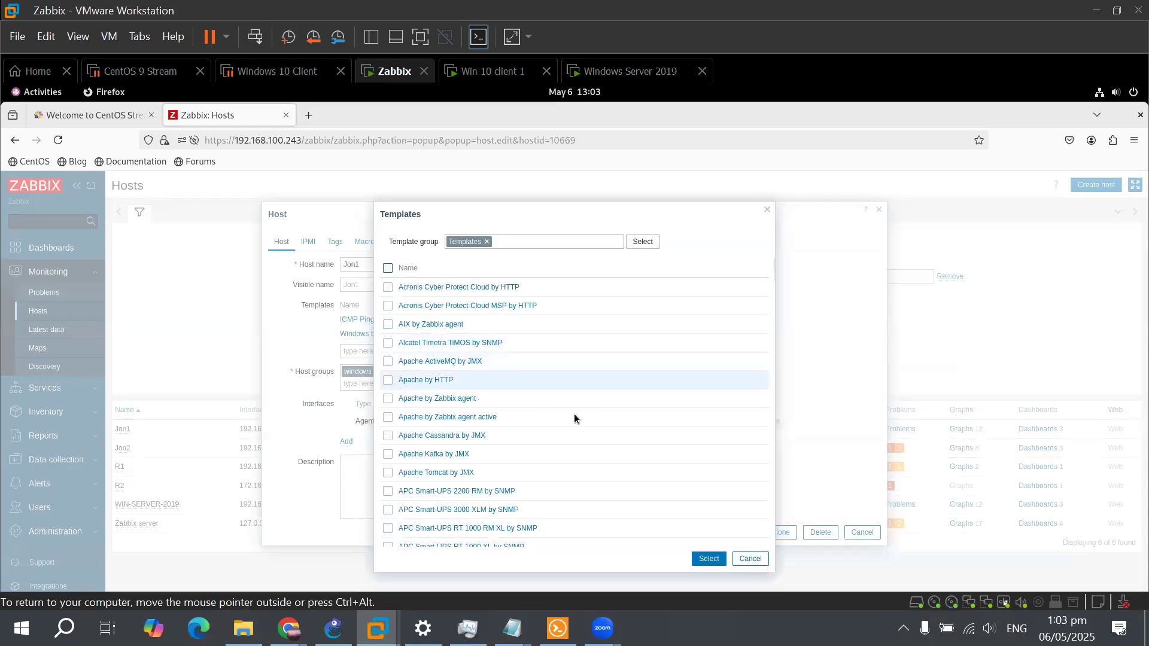
{"action": "scroll", "coordinate": [583, 421], "scroll_direction": "down", "scroll_amount": 5}
{"action": "scroll", "coordinate": [624, 364], "scroll_direction": "down", "scroll_amount": 15}
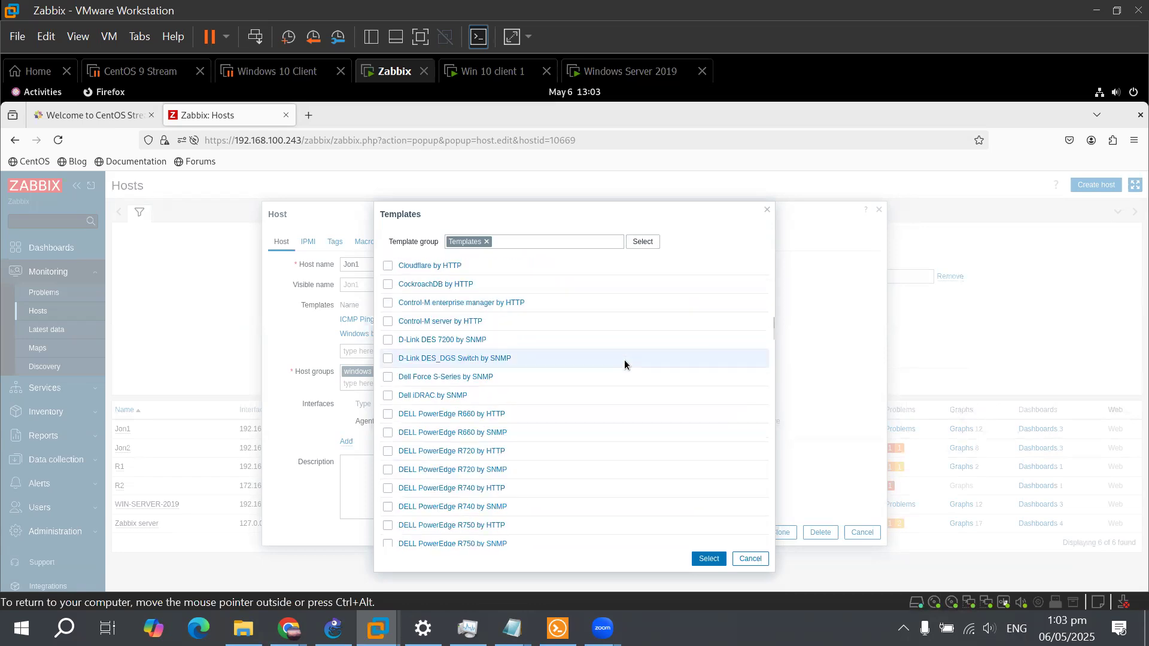
{"action": "scroll", "coordinate": [612, 376], "scroll_direction": "down", "scroll_amount": 12}
{"action": "scroll", "coordinate": [612, 380], "scroll_direction": "down", "scroll_amount": 10}
{"action": "scroll", "coordinate": [612, 378], "scroll_direction": "down", "scroll_amount": 6}
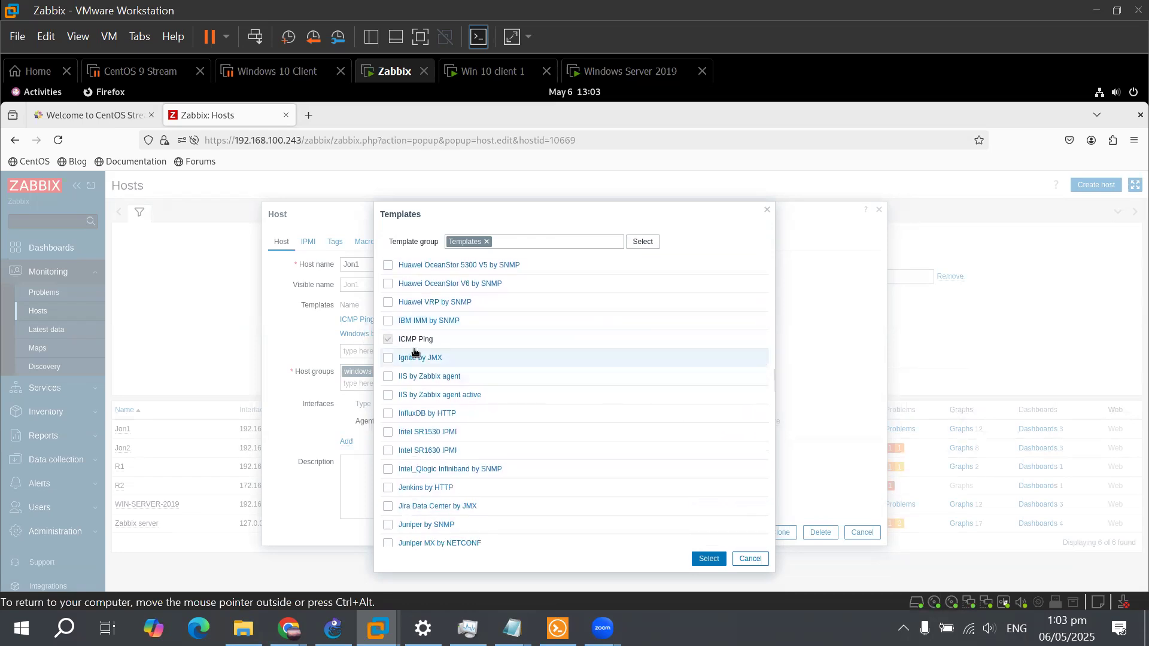
{"action": "scroll", "coordinate": [414, 352], "scroll_direction": "down", "scroll_amount": 1}
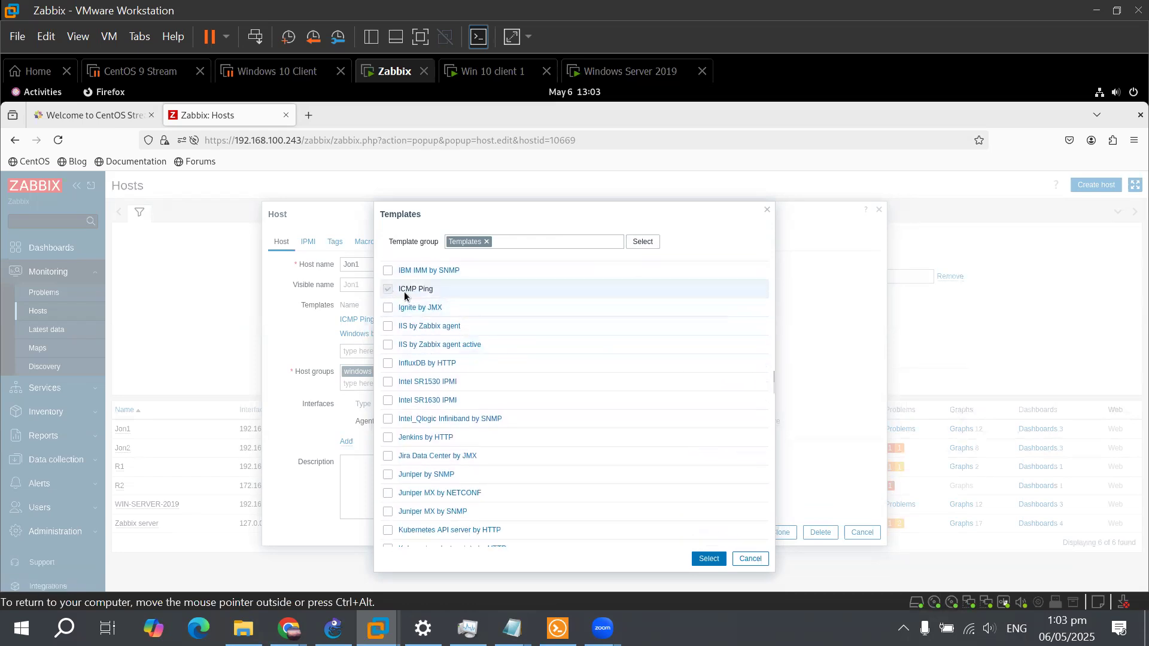
{"action": "left_click", "coordinate": [768, 209]}
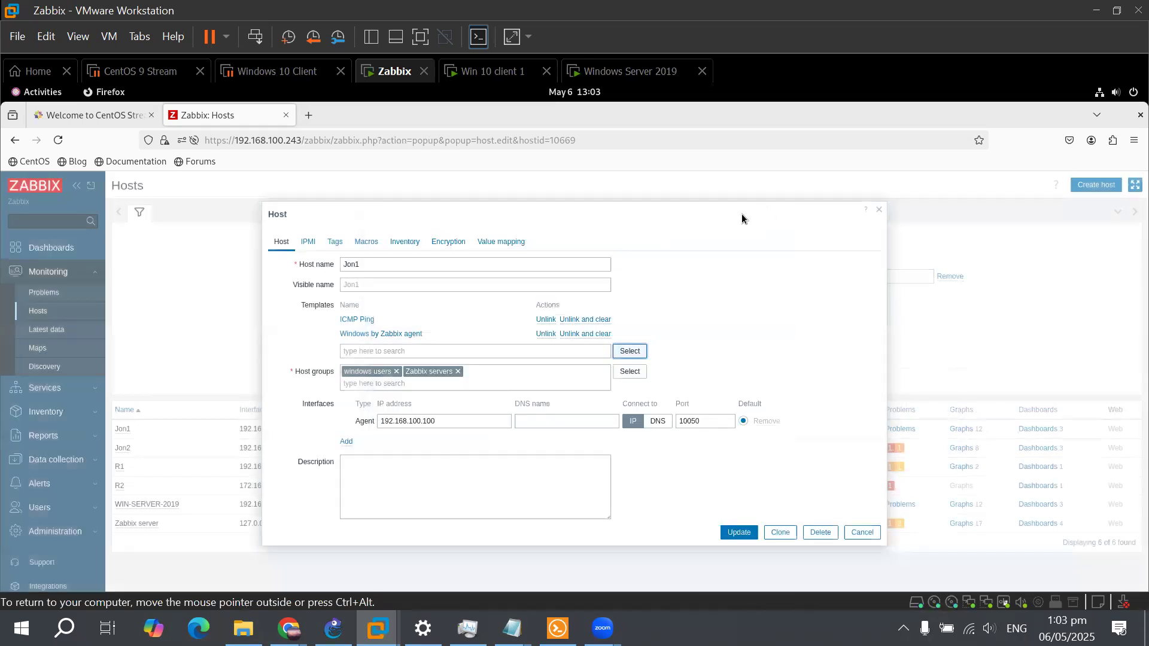
Examine the Windows by Zabbix agent entry in the Templates/Operating systems group and cancel the template selection
{"action": "left_click", "coordinate": [636, 354]}
{"action": "left_click", "coordinate": [643, 241]}
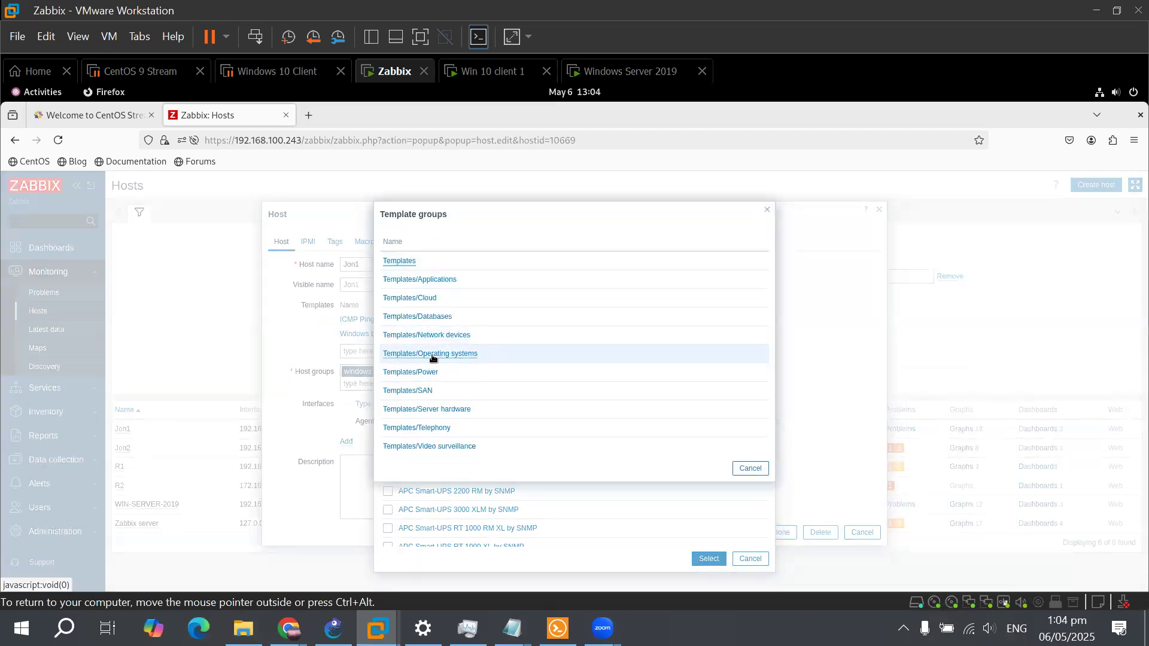
{"action": "left_click", "coordinate": [431, 353]}
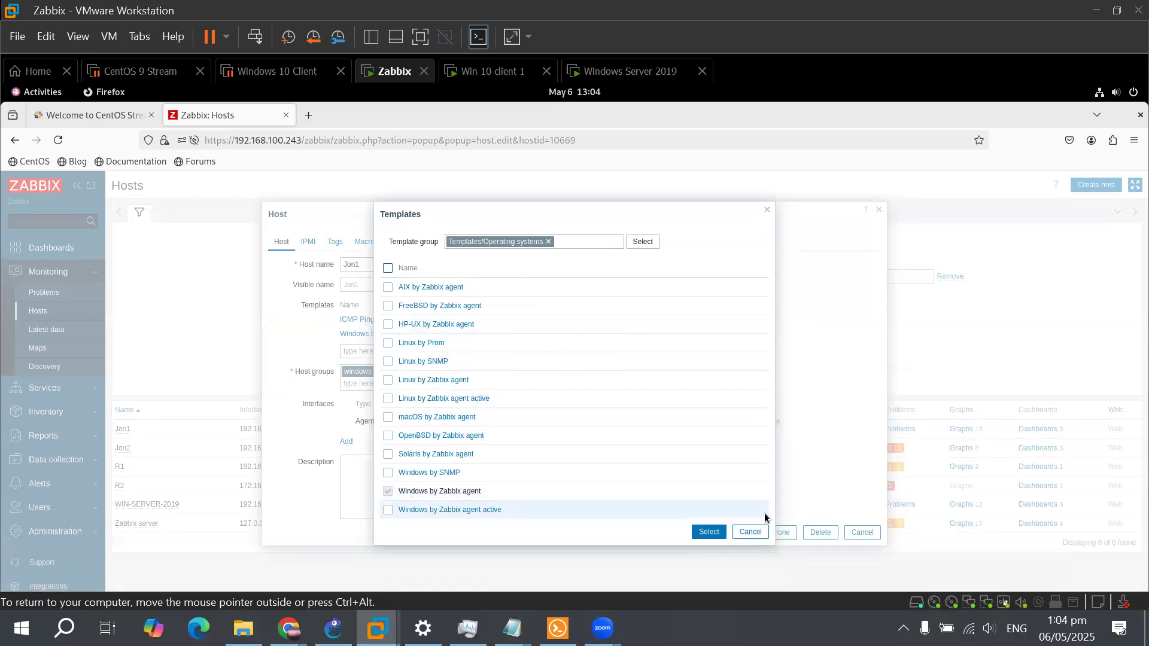
{"action": "left_click", "coordinate": [750, 532]}
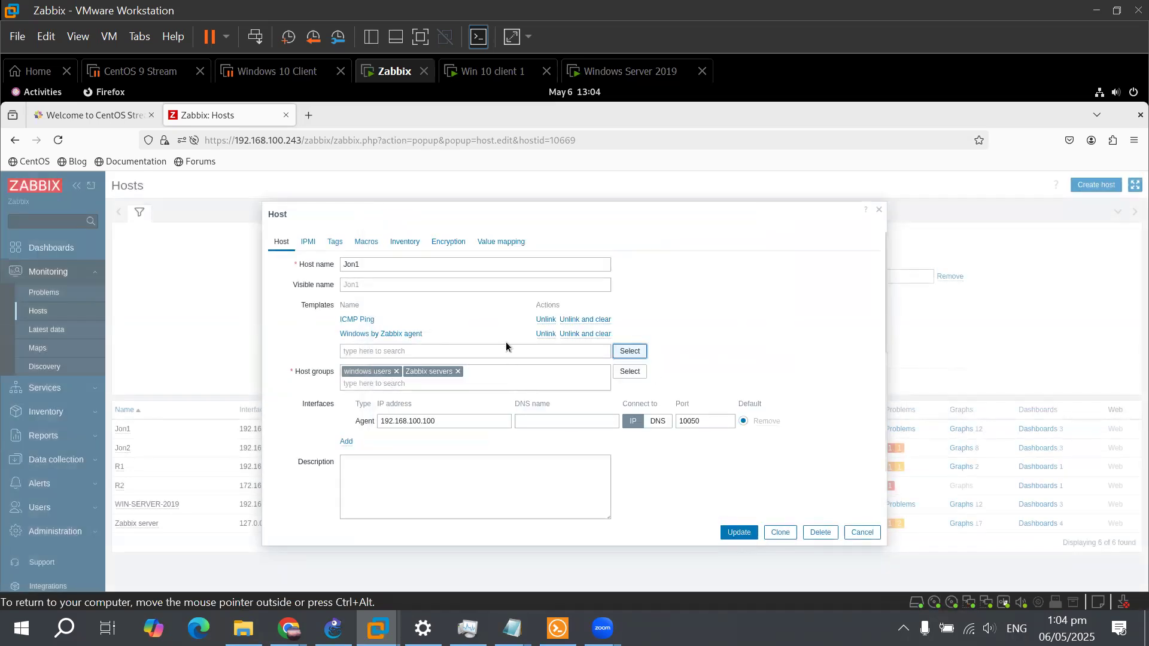
View the list of host groups available for Jon1 and close it without changing the selection
{"action": "left_click", "coordinate": [703, 316]}
{"action": "left_click", "coordinate": [308, 376]}
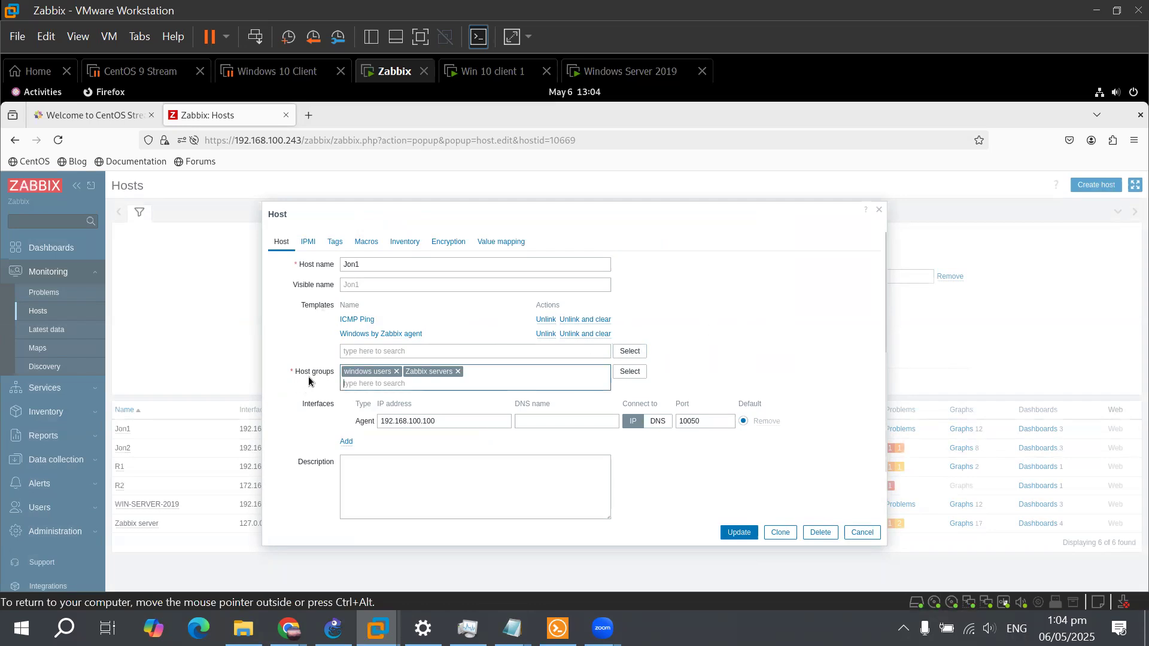
{"action": "left_click", "coordinate": [643, 376]}
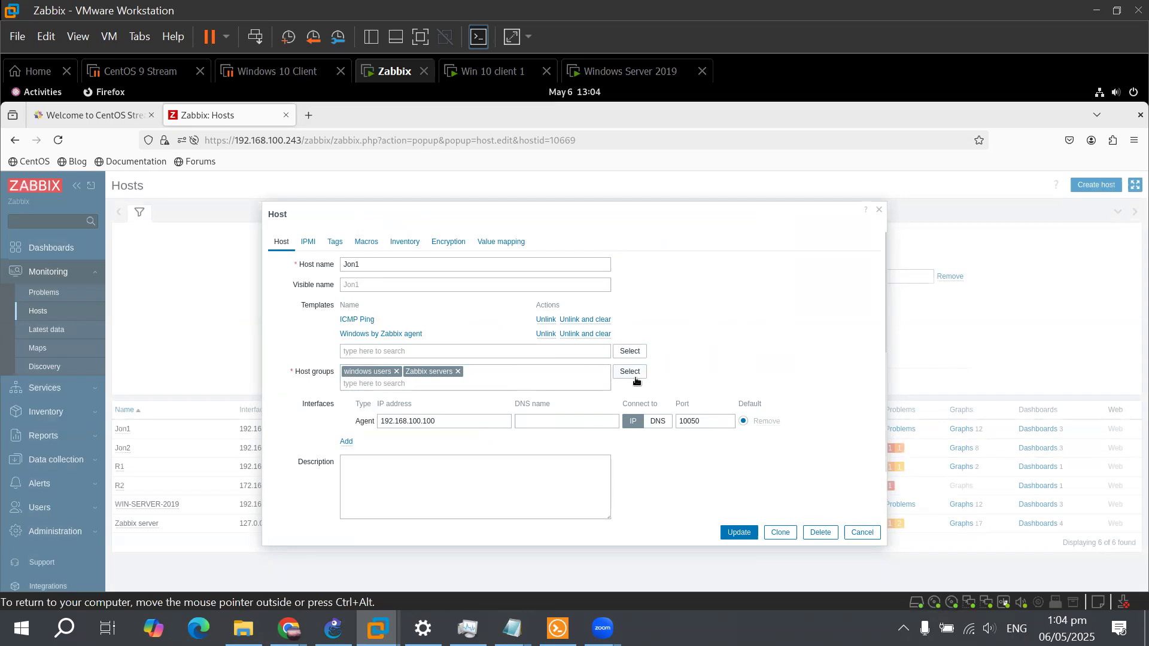
{"action": "left_click", "coordinate": [635, 373]}
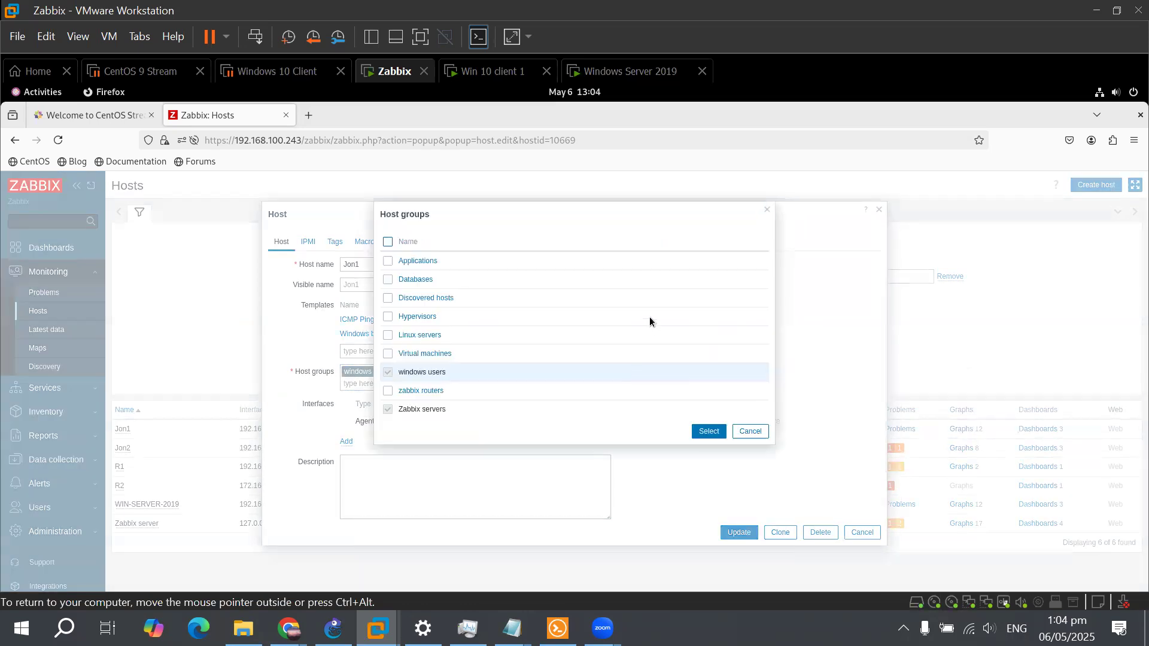
{"action": "left_click", "coordinate": [767, 210]}
Try entering ajs as a new host group for Jon1 and clear the entry
{"action": "left_click", "coordinate": [400, 384]}
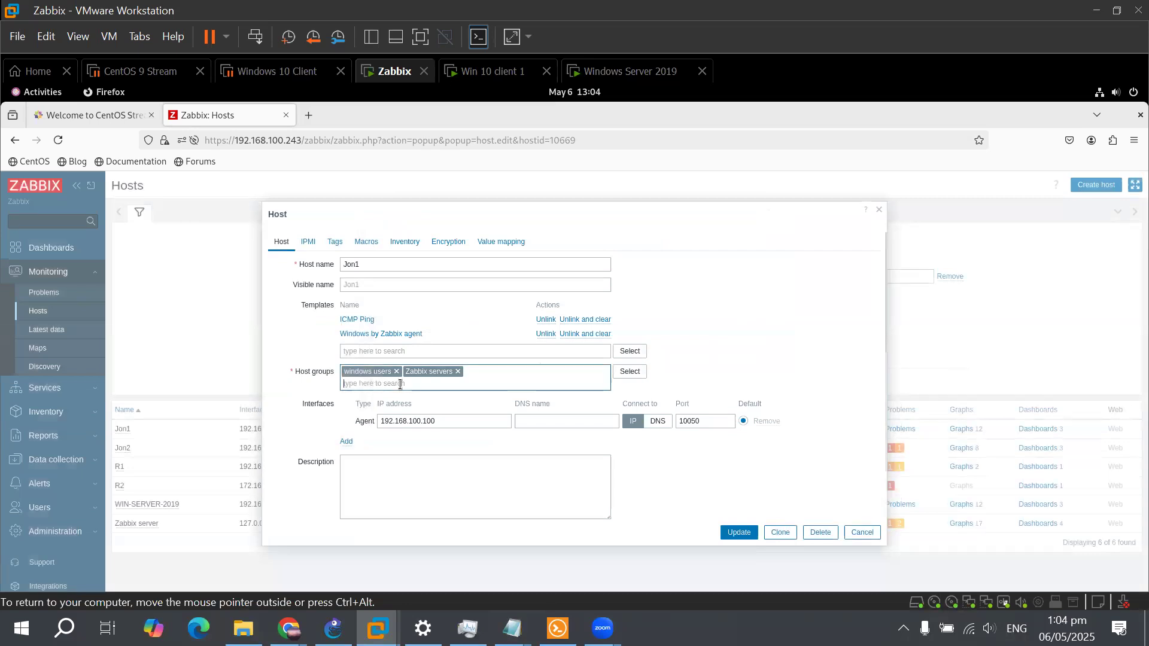
{"action": "type", "text": "ajs"}
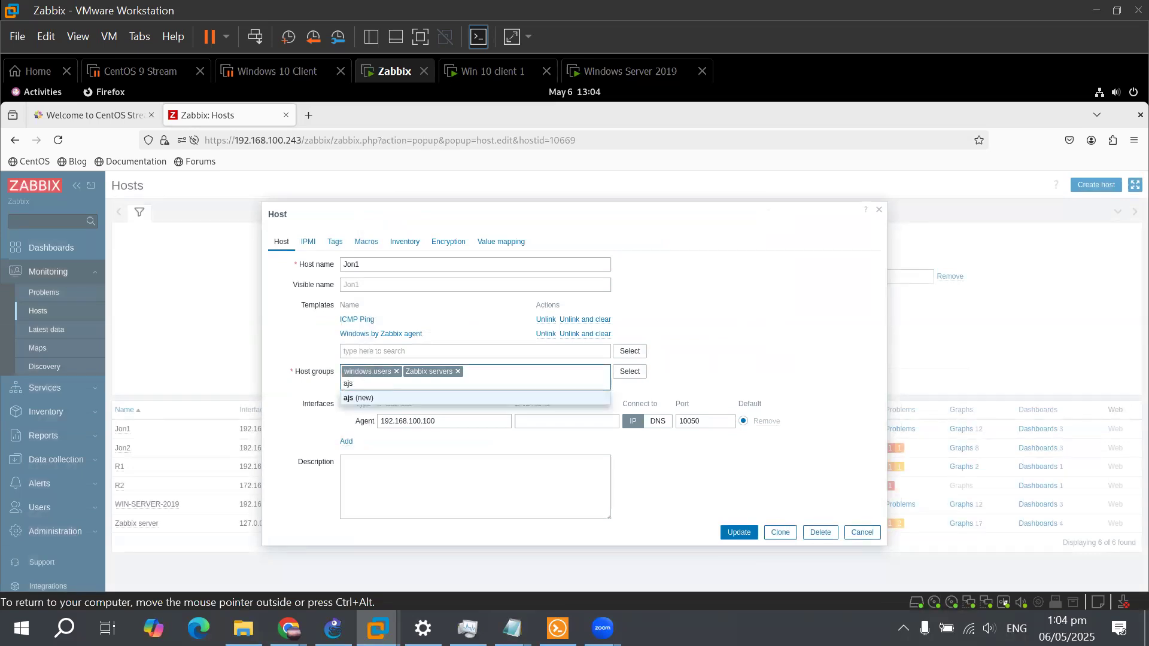
{"action": "key", "text": "BackSpace"}
{"action": "key", "text": "BackSpace"}
{"action": "key", "text": "BackSpace"}
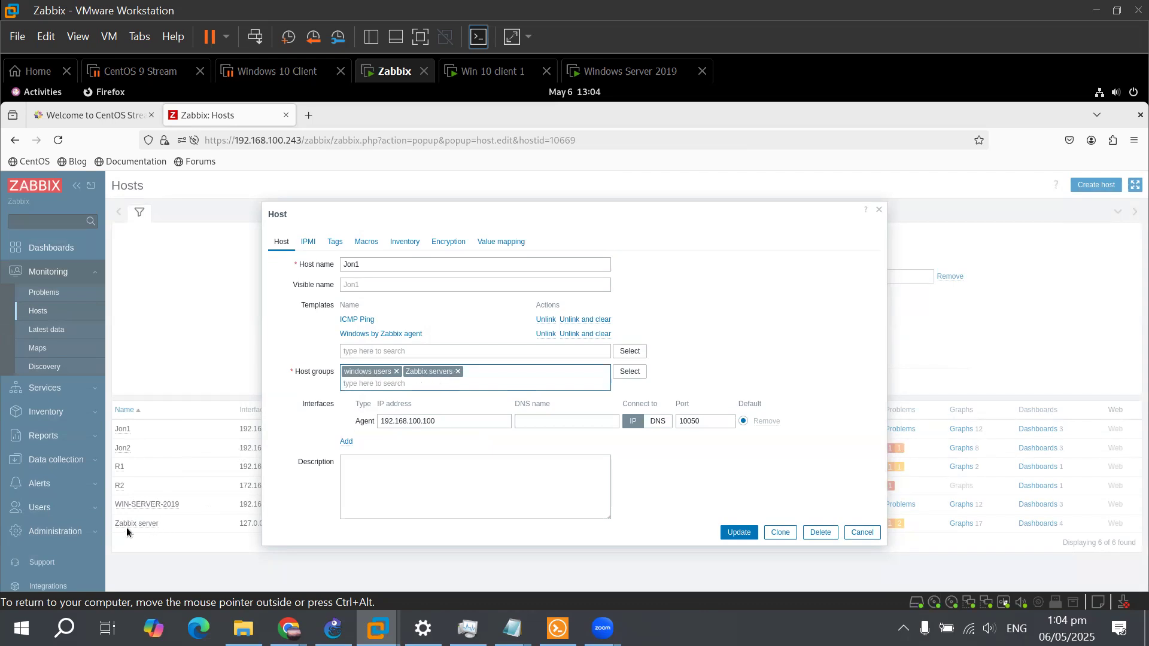
Recheck the available host groups, try entering wonff as a new group for Jon1, and discard the host edits
{"action": "left_click", "coordinate": [631, 372]}
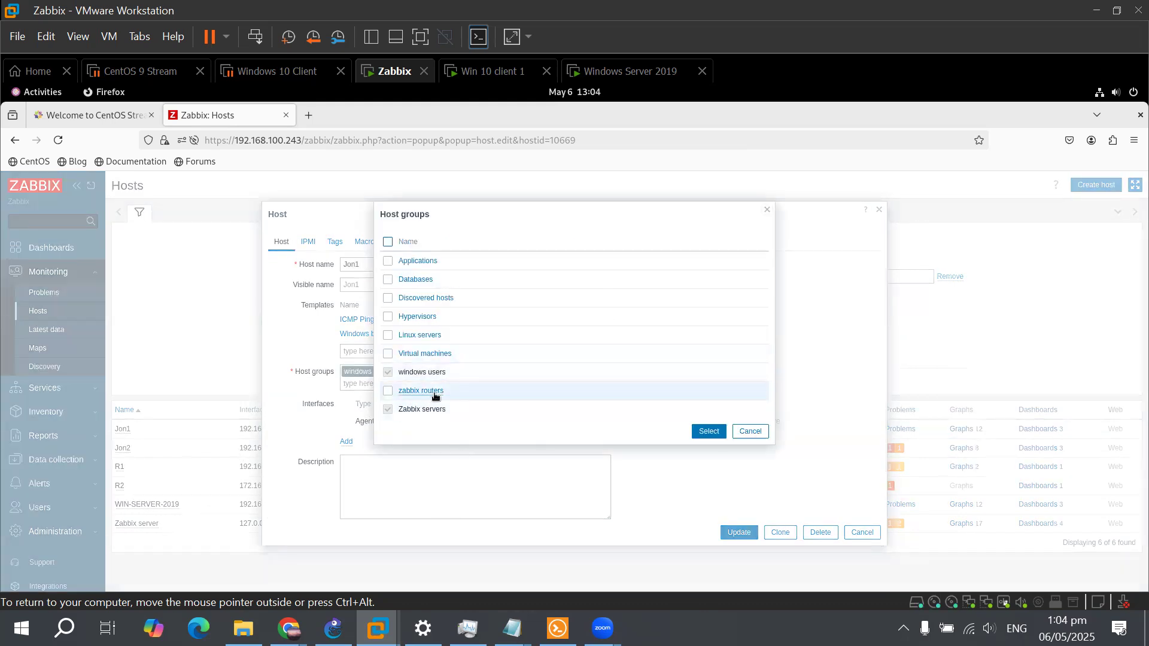
{"action": "left_click", "coordinate": [766, 210]}
{"action": "left_click", "coordinate": [363, 383]}
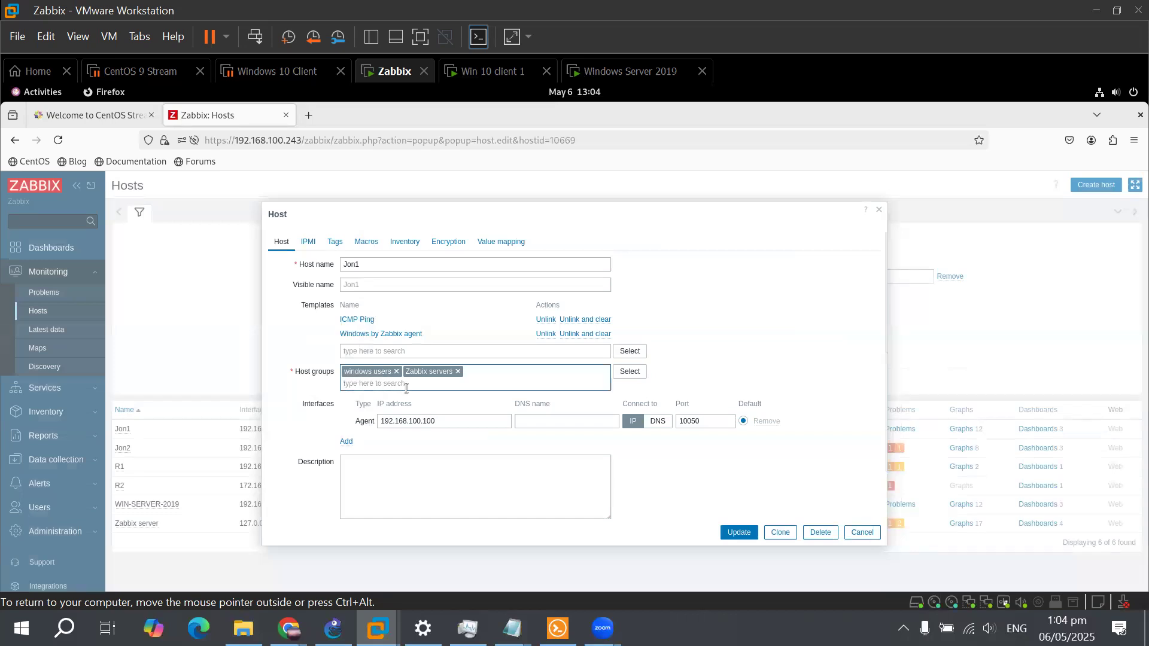
{"action": "type", "text": "wonff"}
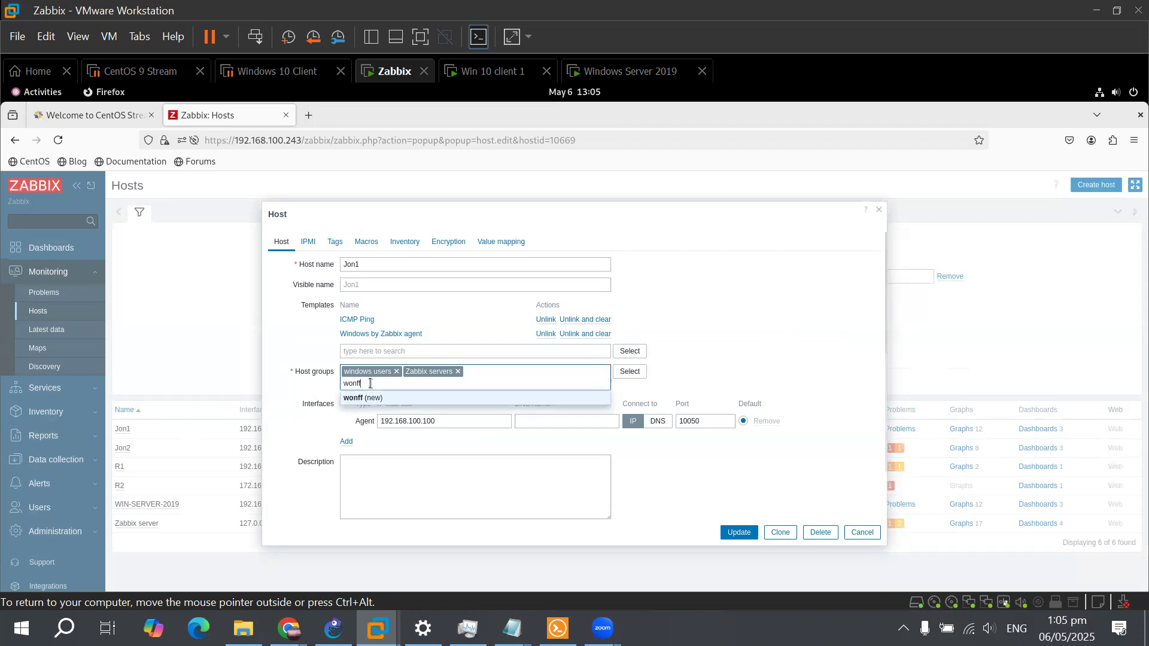
{"action": "key", "text": "BackSpace"}
{"action": "key", "text": "BackSpace"}
{"action": "key", "text": "BackSpace"}
{"action": "key", "text": "BackSpace"}
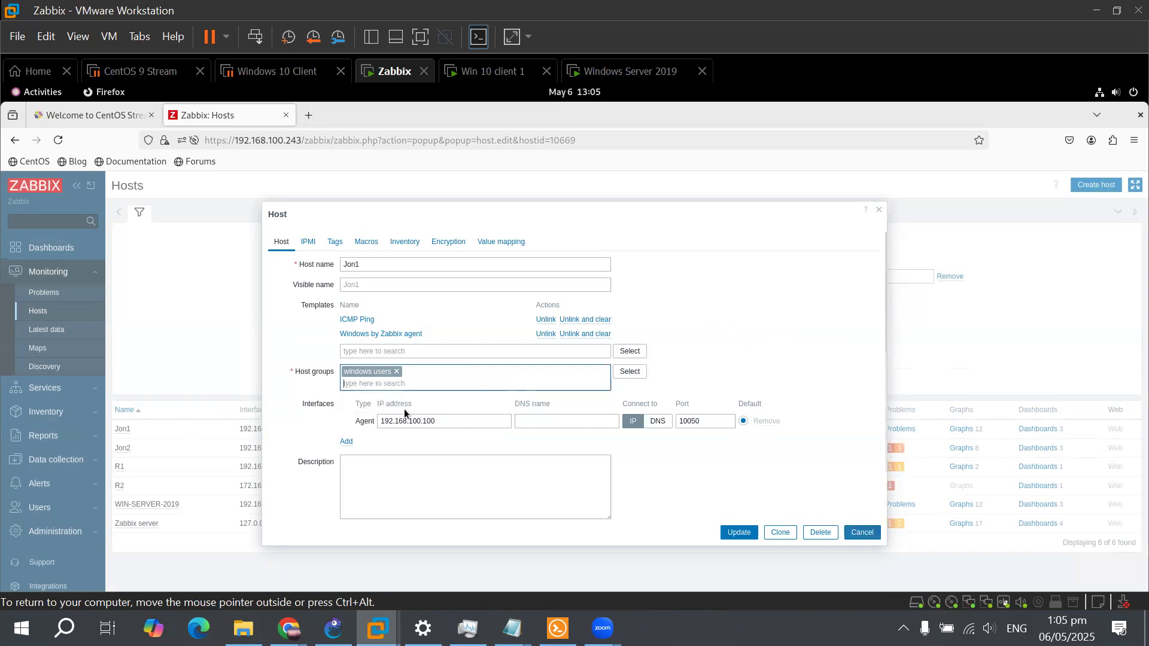
{"action": "left_click", "coordinate": [862, 532]}
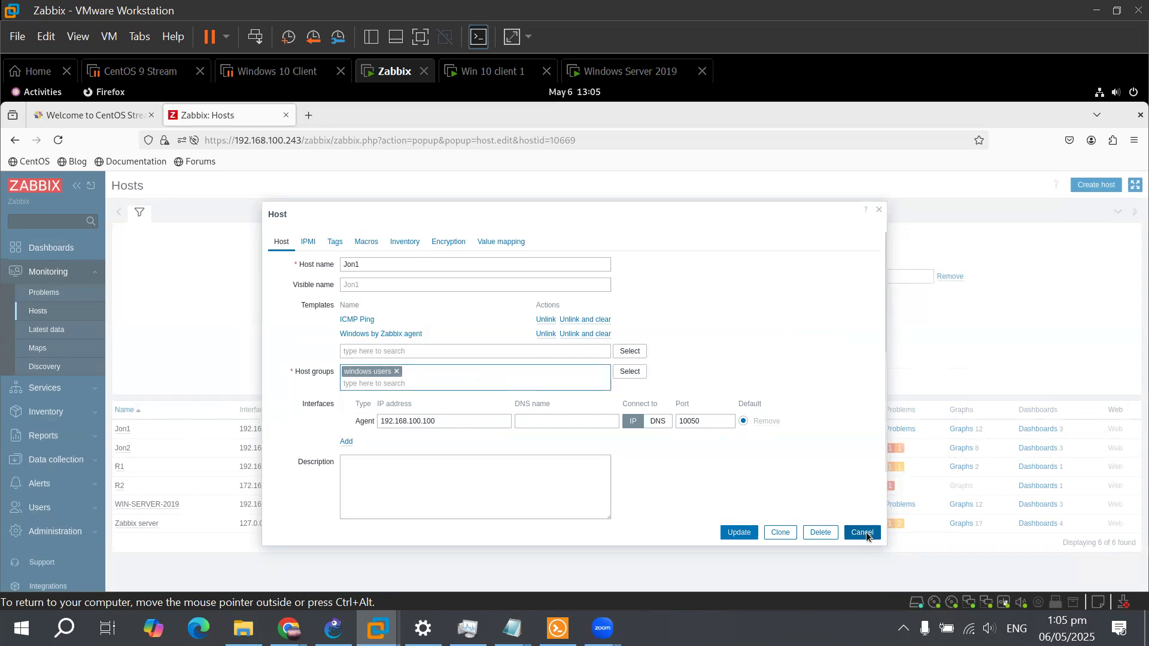
Reopen Jon1's host configuration, examine its agent interface and the interface types that can be added, and cancel without saving
{"action": "left_click", "coordinate": [123, 429]}
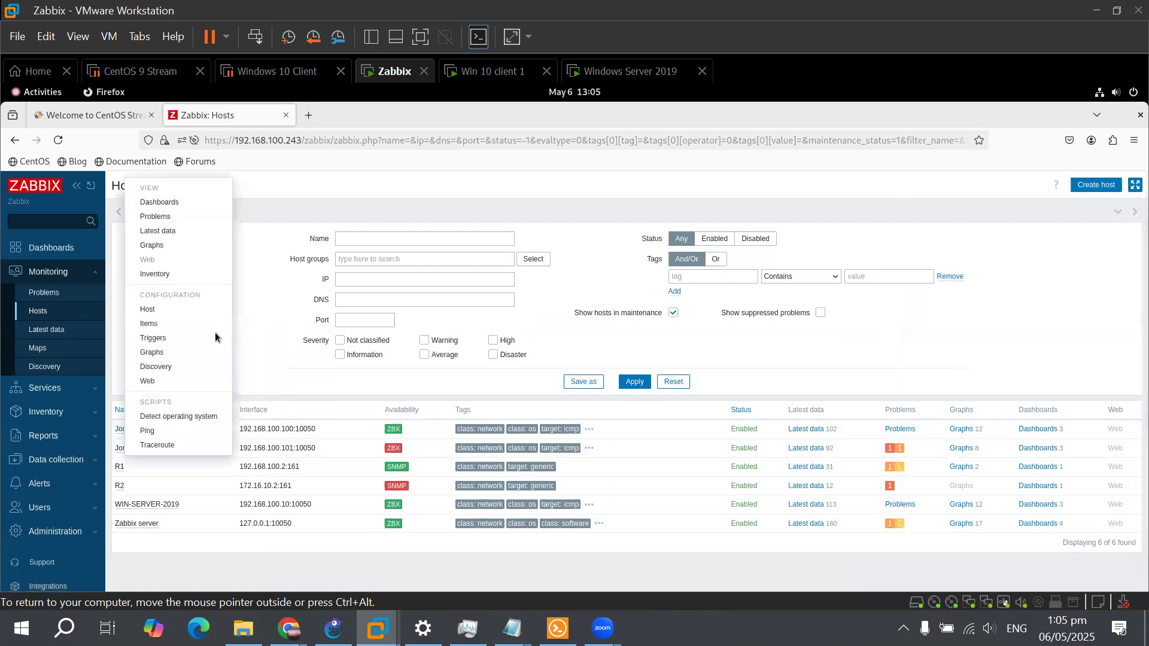
{"action": "left_click", "coordinate": [195, 311]}
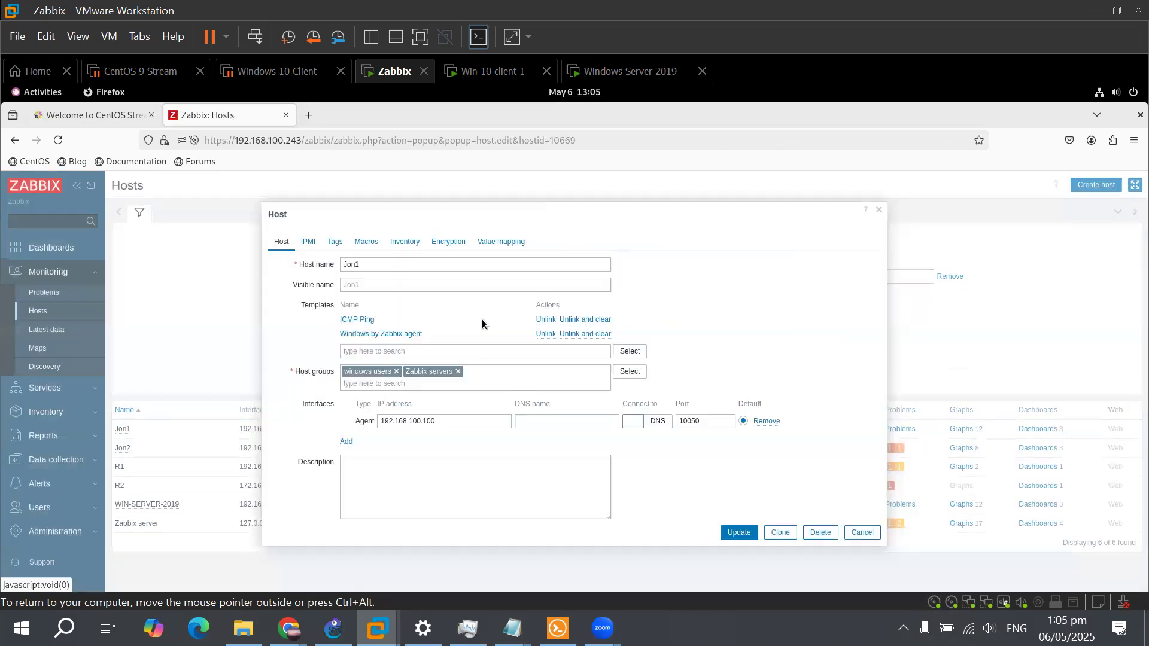
{"action": "scroll", "coordinate": [440, 424], "scroll_direction": "down", "scroll_amount": 2}
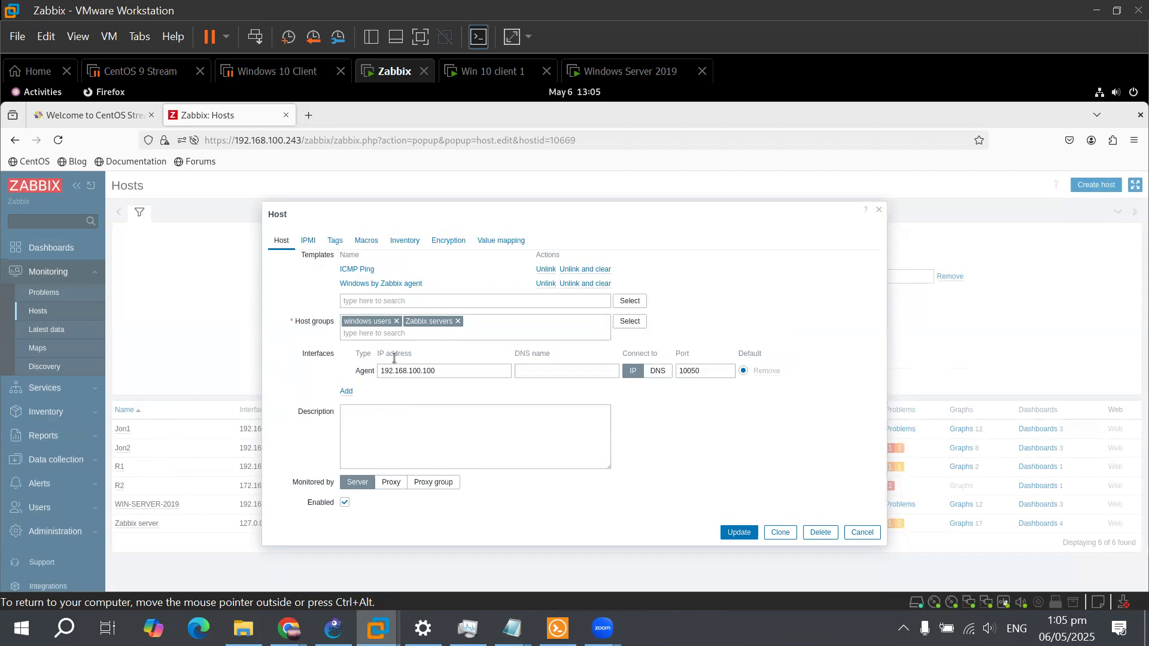
{"action": "left_click", "coordinate": [347, 393]}
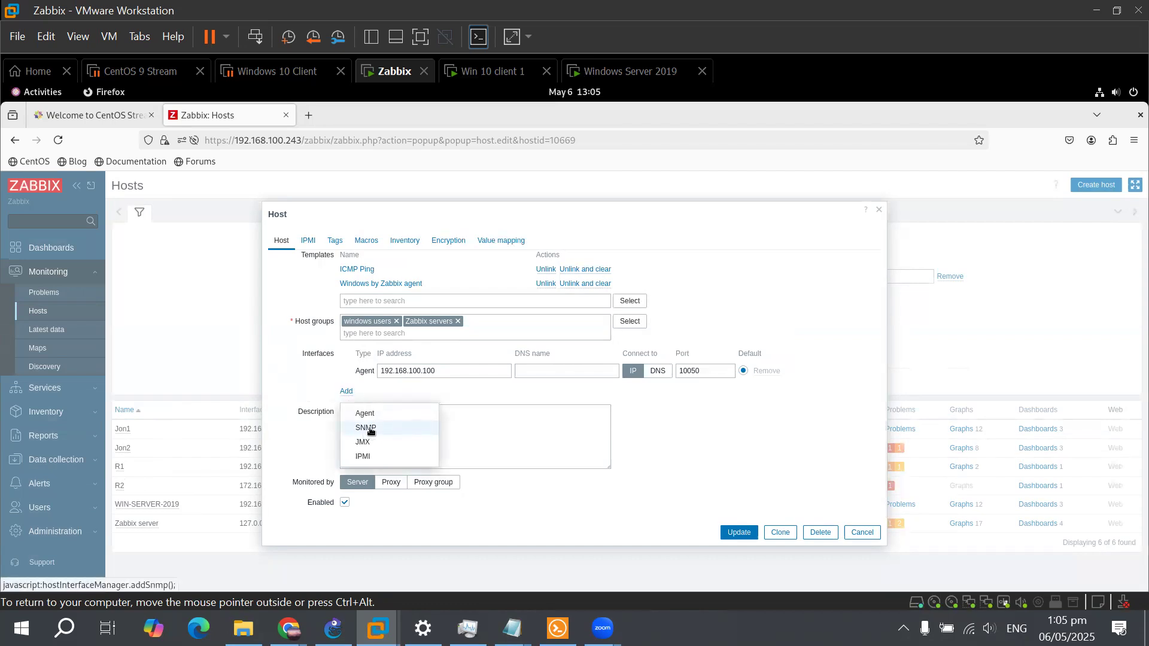
{"action": "left_click", "coordinate": [326, 379]}
{"action": "left_click", "coordinate": [434, 372]}
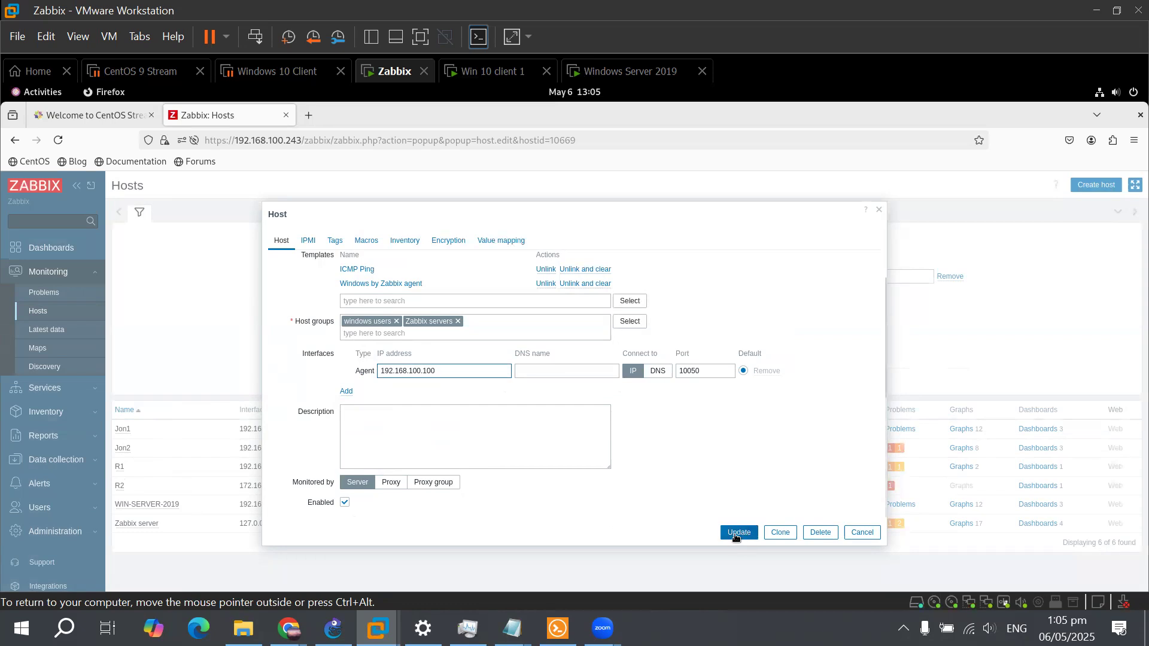
{"action": "left_click", "coordinate": [870, 533]}
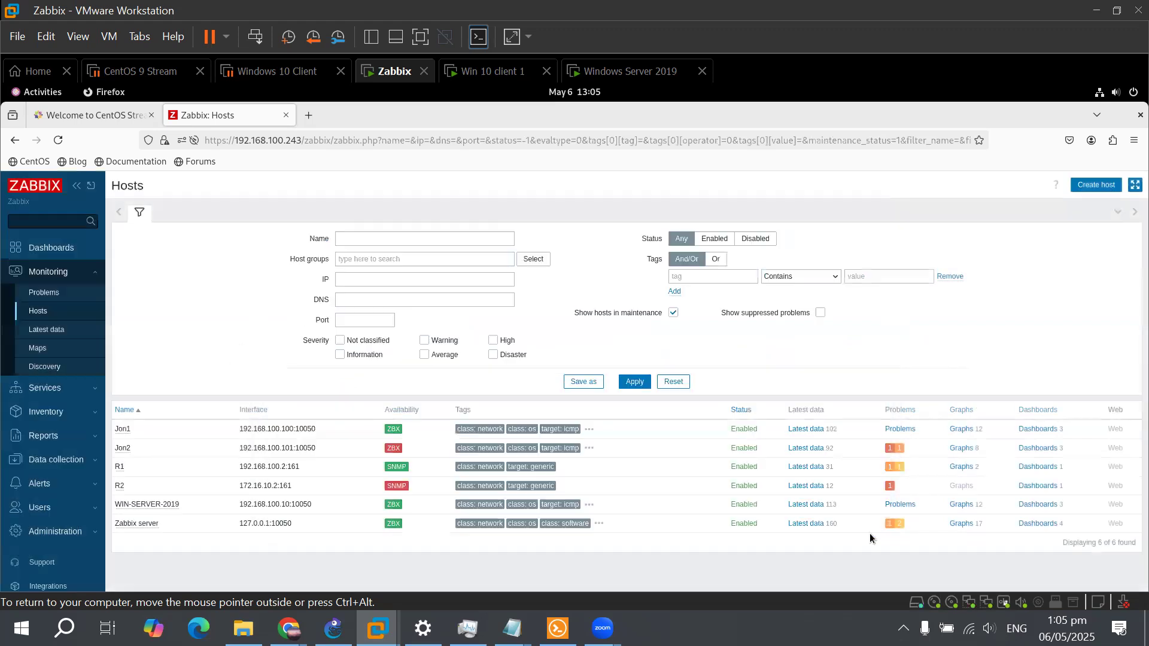
Open the host configuration of R1 and examine its linked template and host groups
{"action": "left_click", "coordinate": [119, 469]}
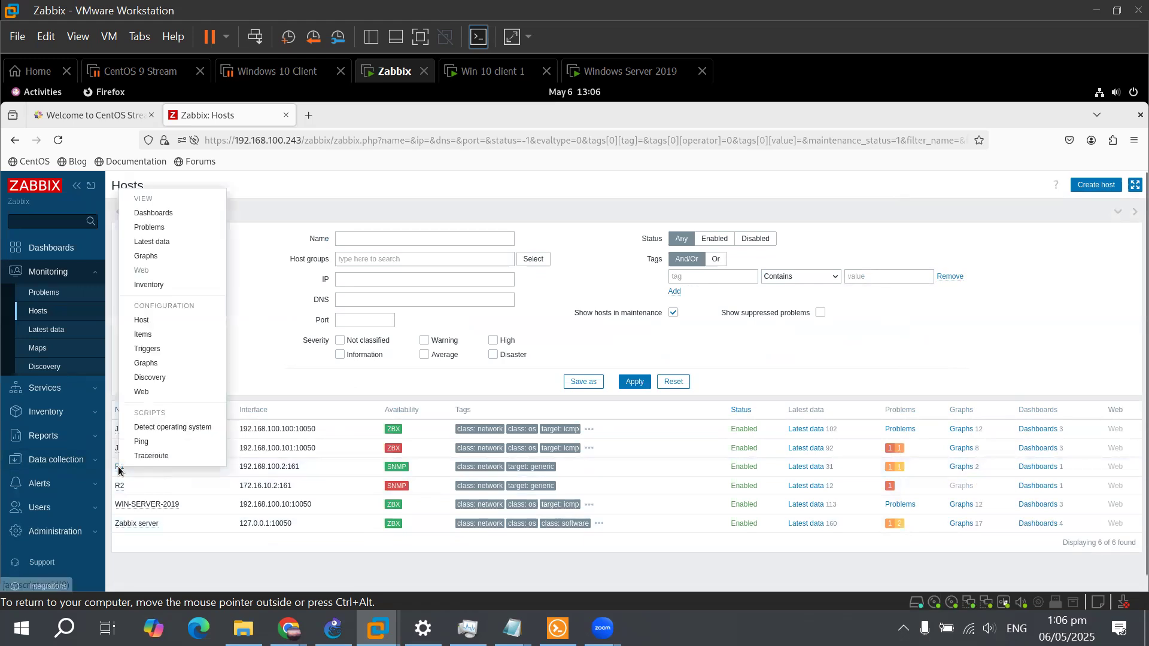
{"action": "left_click", "coordinate": [153, 322]}
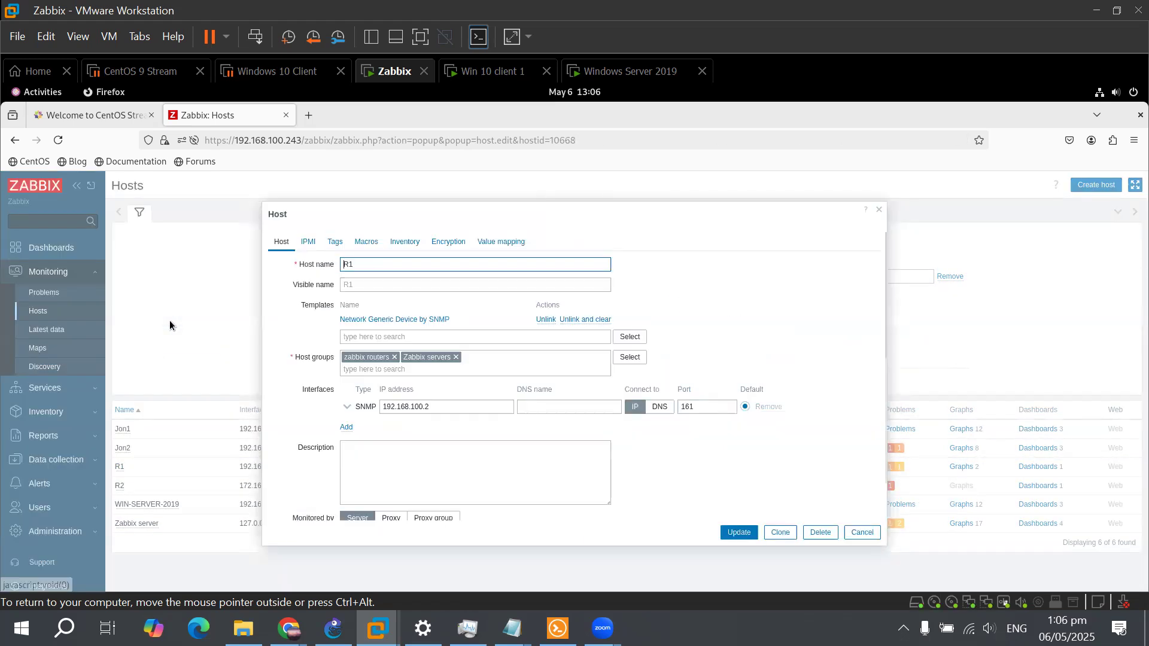
{"action": "double_click", "coordinate": [725, 207]}
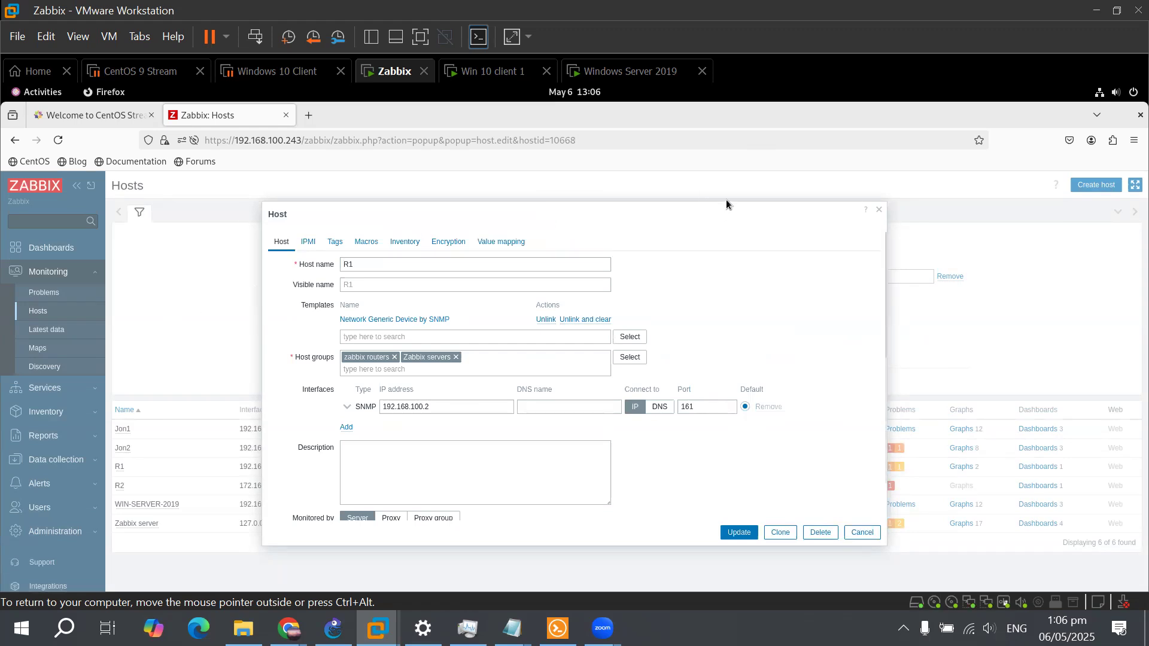
{"action": "left_click", "coordinate": [738, 238]}
Examine the SNMP version and community settings of R1's interface and the addable interface types, and close the host without saving
{"action": "left_click", "coordinate": [347, 407]}
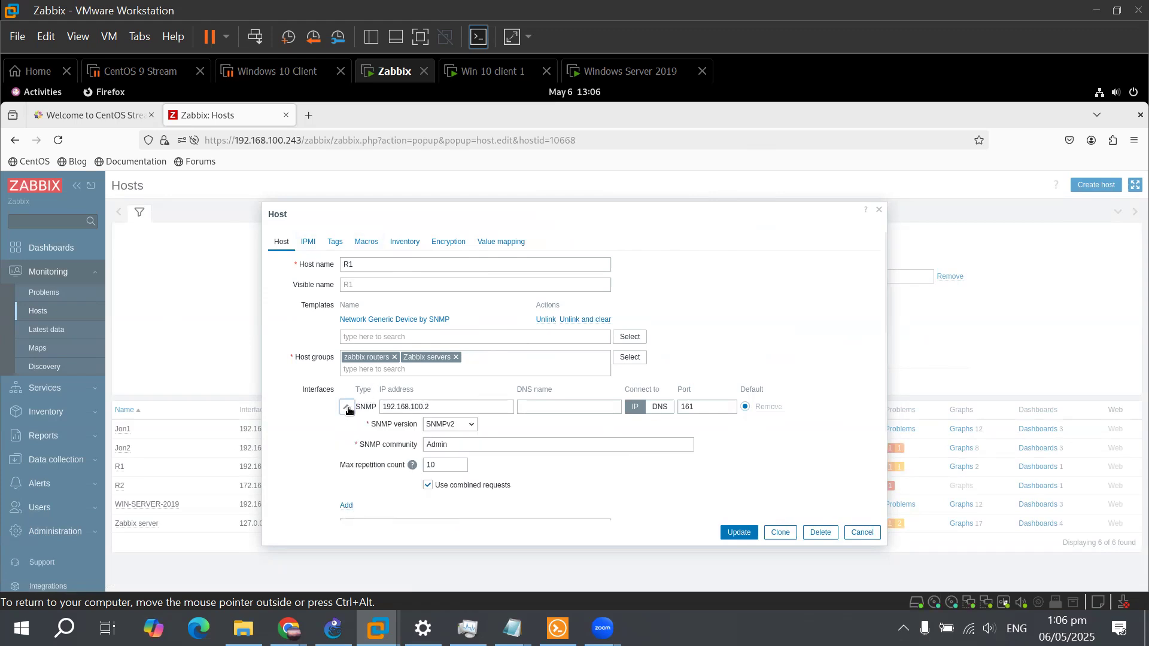
{"action": "left_click", "coordinate": [347, 408]}
{"action": "left_click", "coordinate": [347, 427]}
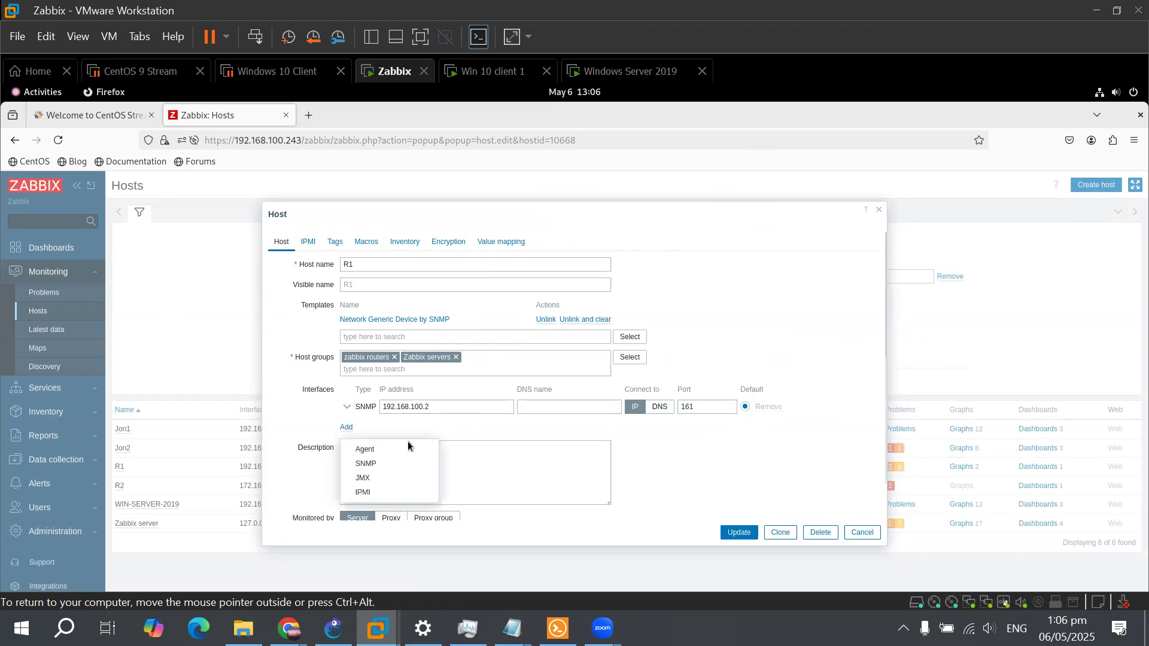
{"action": "left_click", "coordinate": [347, 408]}
{"action": "left_click", "coordinate": [347, 407]}
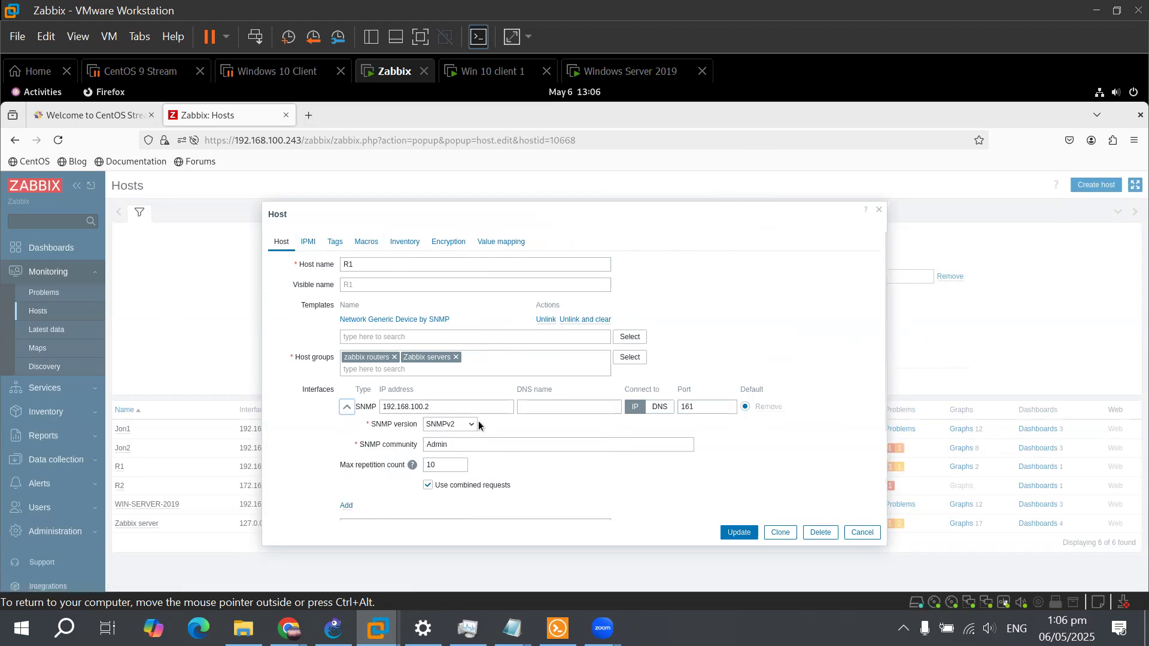
{"action": "left_click", "coordinate": [415, 429]}
{"action": "scroll", "coordinate": [789, 451], "scroll_direction": "down", "scroll_amount": 3}
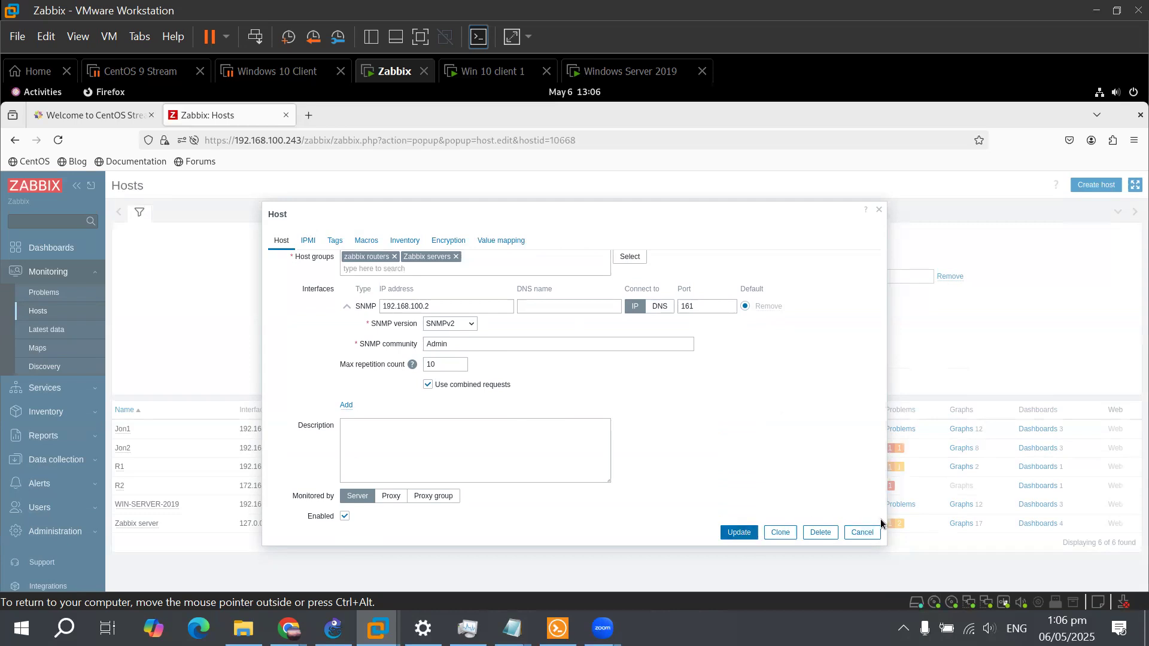
{"action": "left_click", "coordinate": [867, 537]}
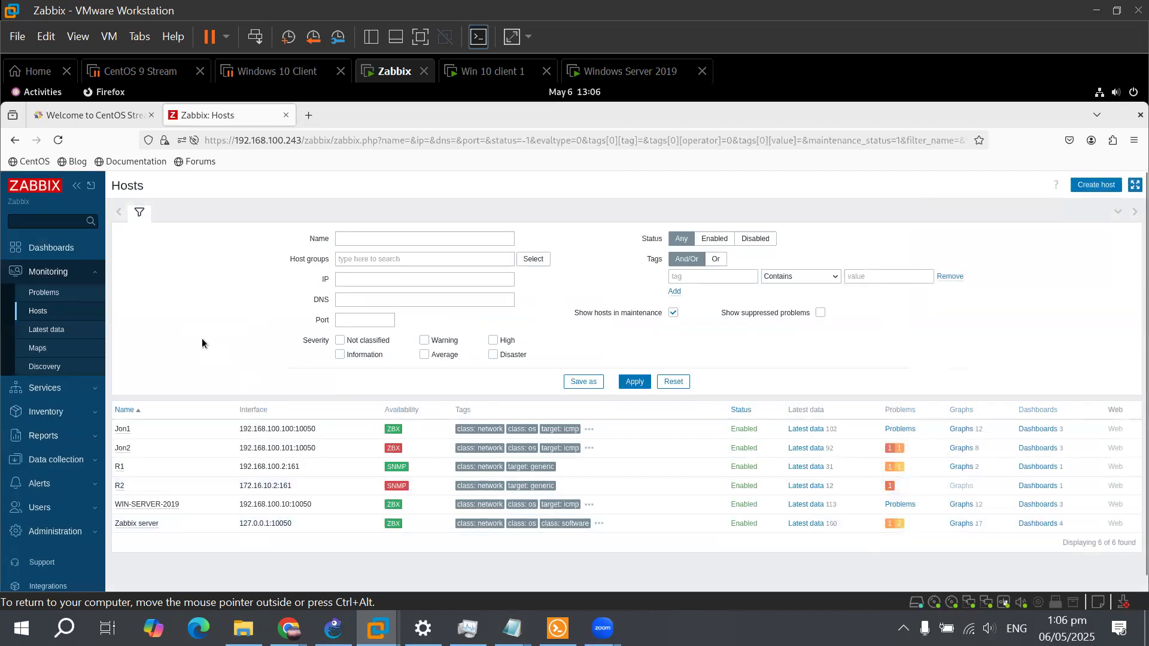
Look over the alert configuration sections and open the list of media types
{"action": "scroll", "coordinate": [68, 425], "scroll_direction": "down", "scroll_amount": 2}
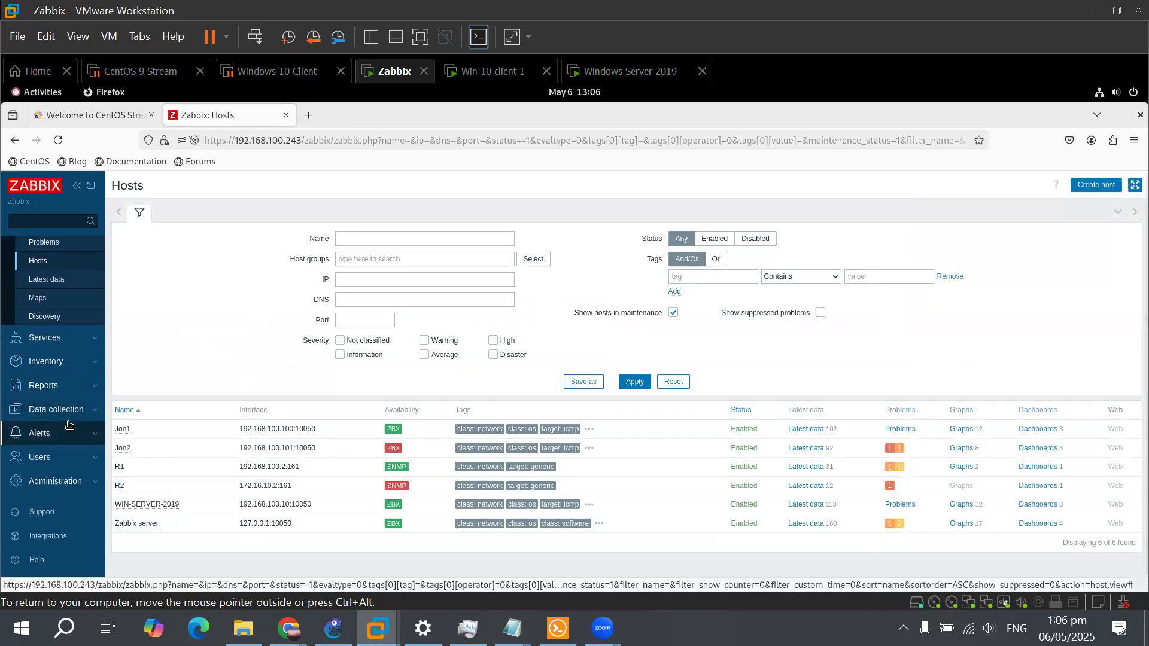
{"action": "scroll", "coordinate": [69, 425], "scroll_direction": "down", "scroll_amount": 1}
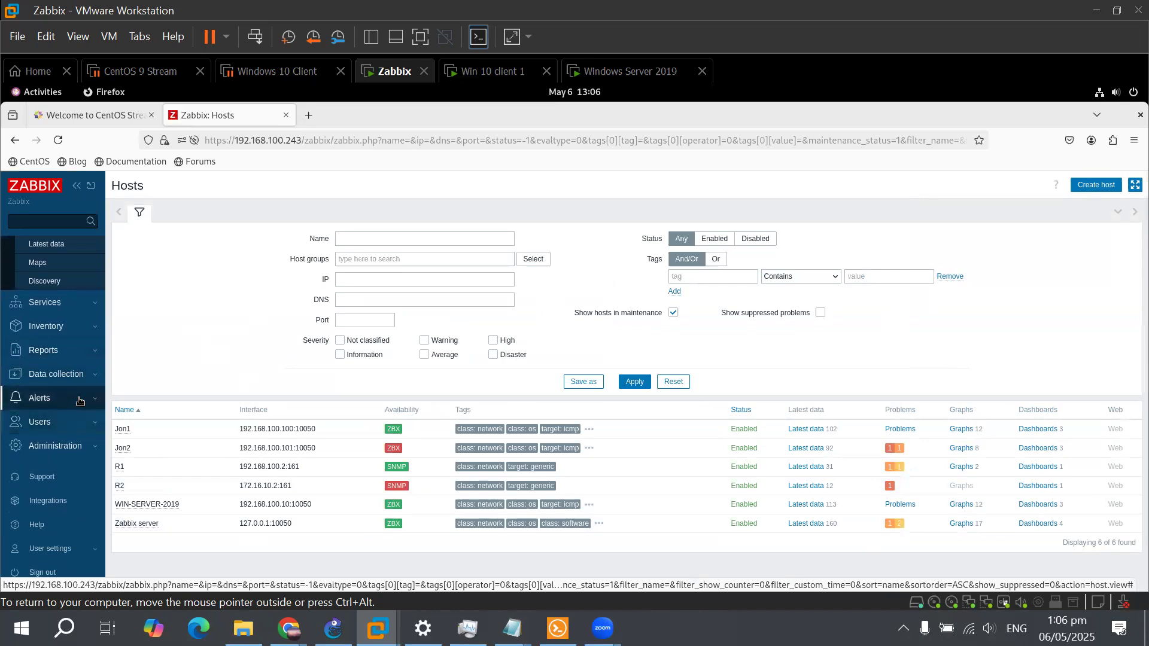
{"action": "left_click", "coordinate": [80, 399]}
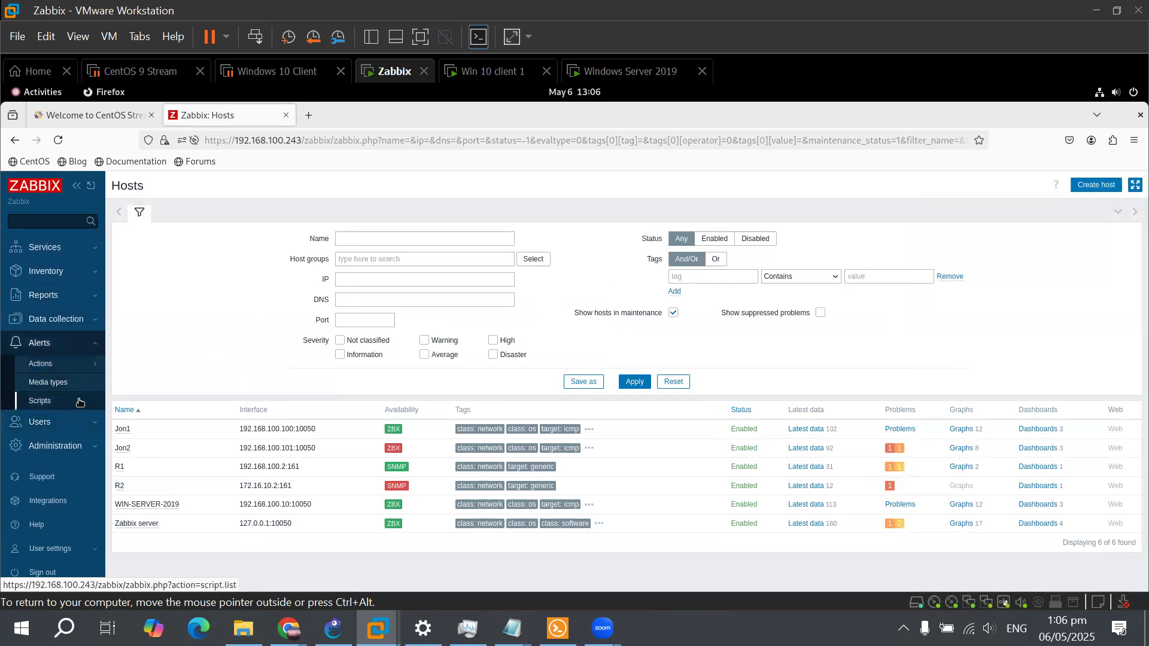
{"action": "mouse_move", "coordinate": [81, 370]}
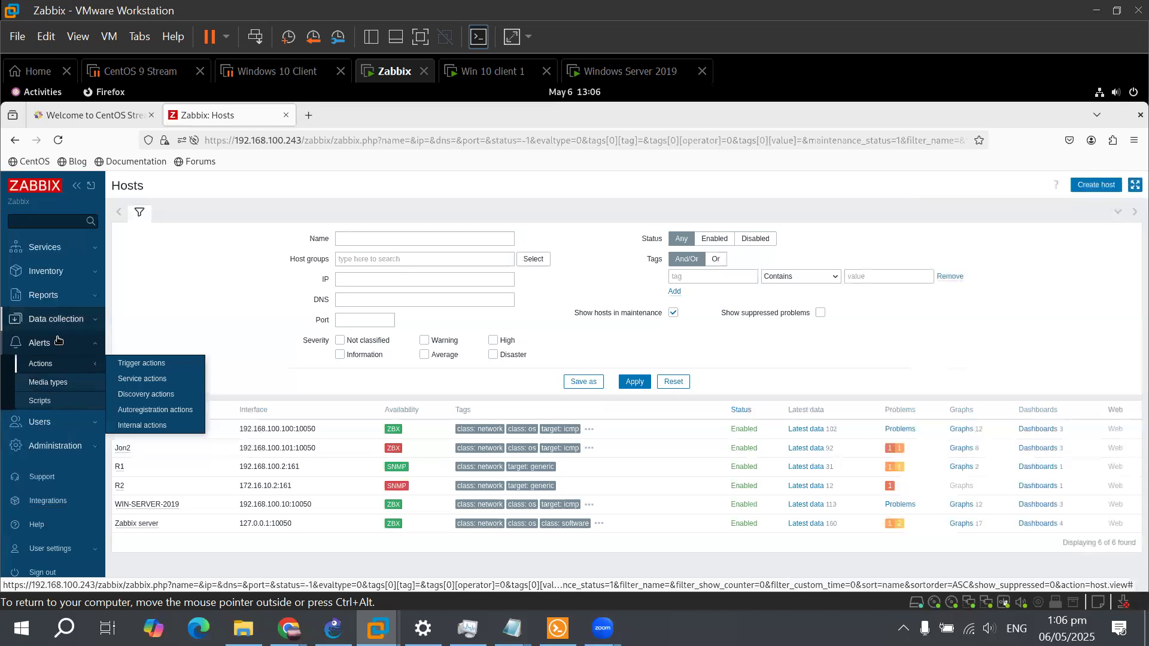
{"action": "scroll", "coordinate": [58, 340], "scroll_direction": "up", "scroll_amount": 2}
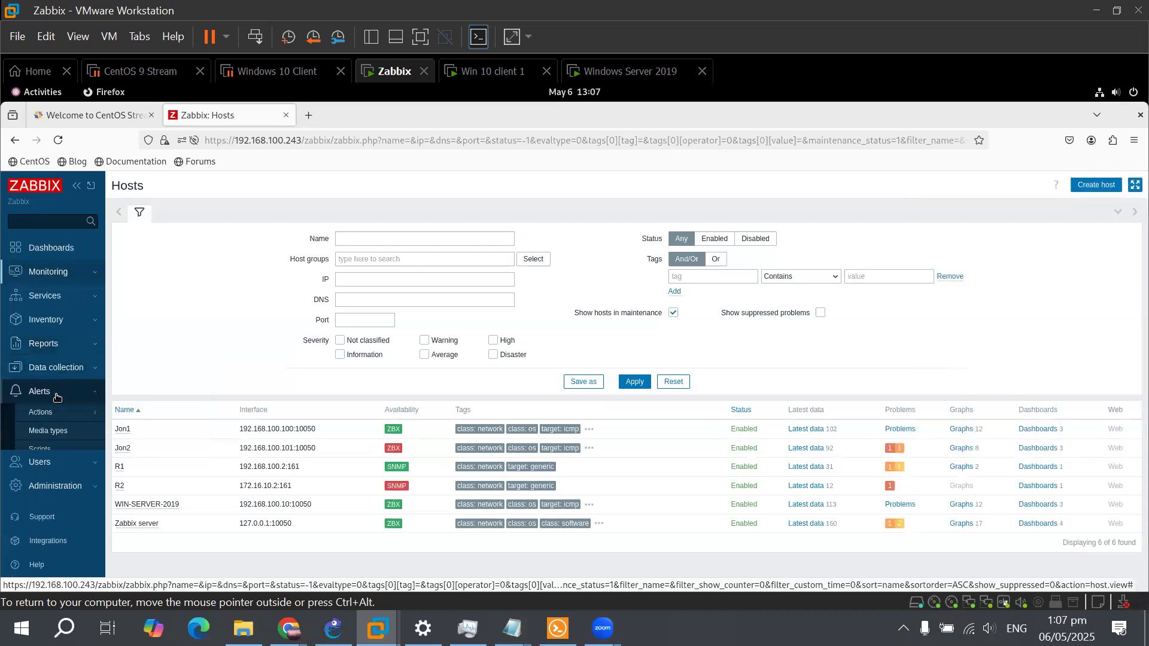
{"action": "left_click", "coordinate": [63, 436]}
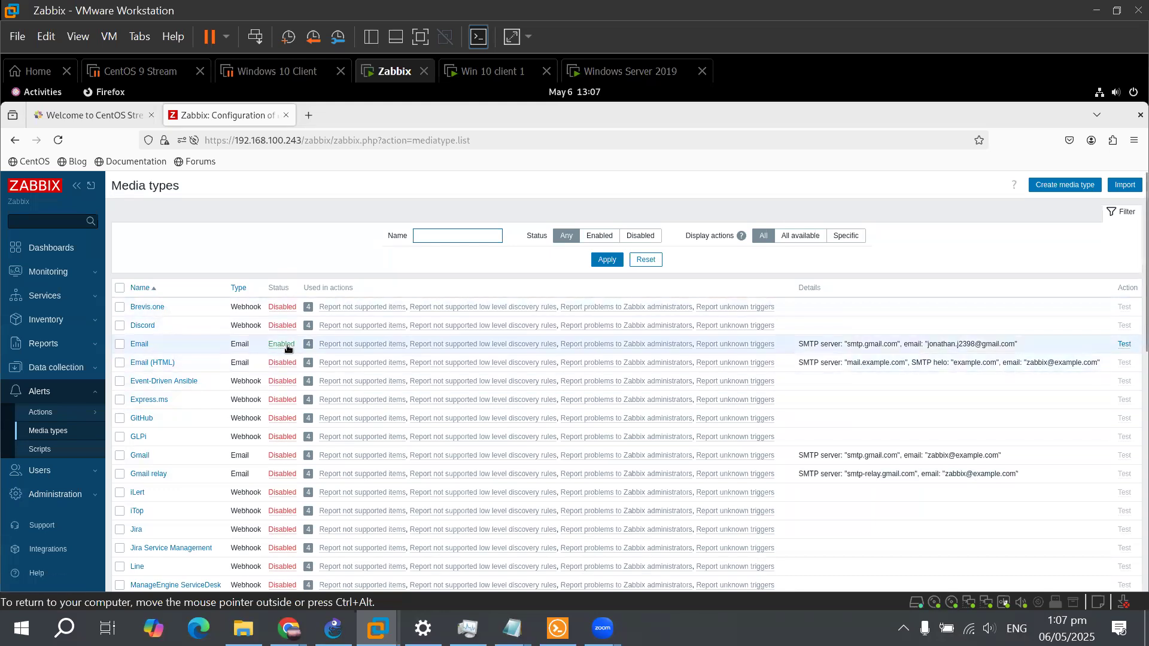
Open the Email media type and examine its available types, email provider options and sender email field
{"action": "left_click", "coordinate": [144, 346]}
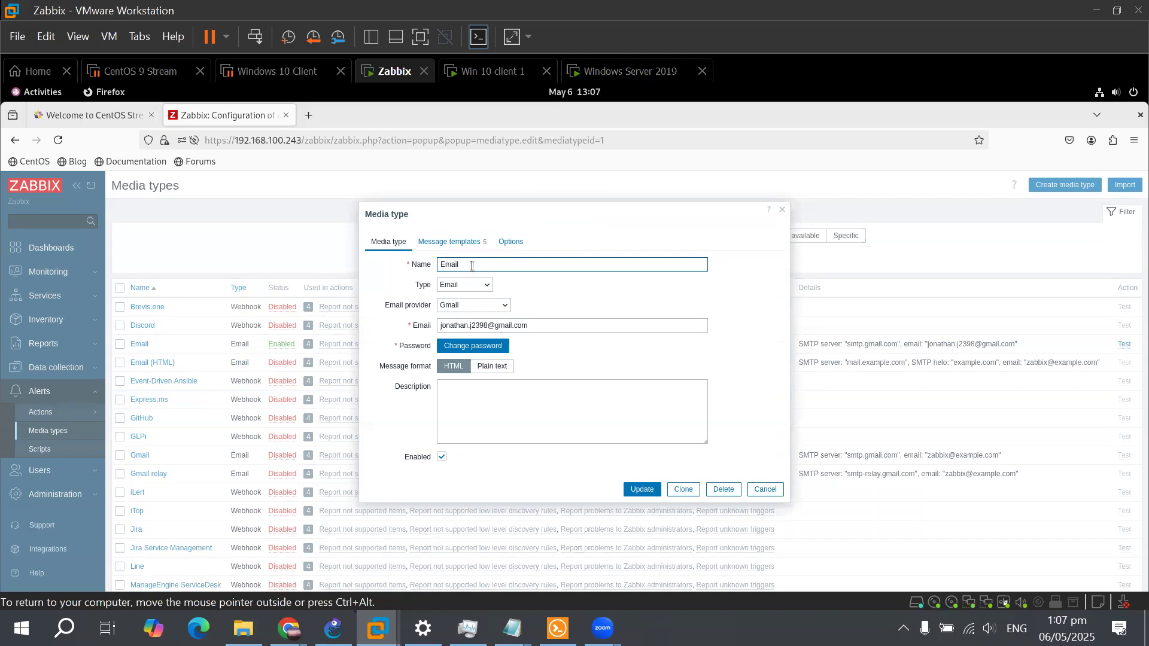
{"action": "left_click", "coordinate": [490, 285]}
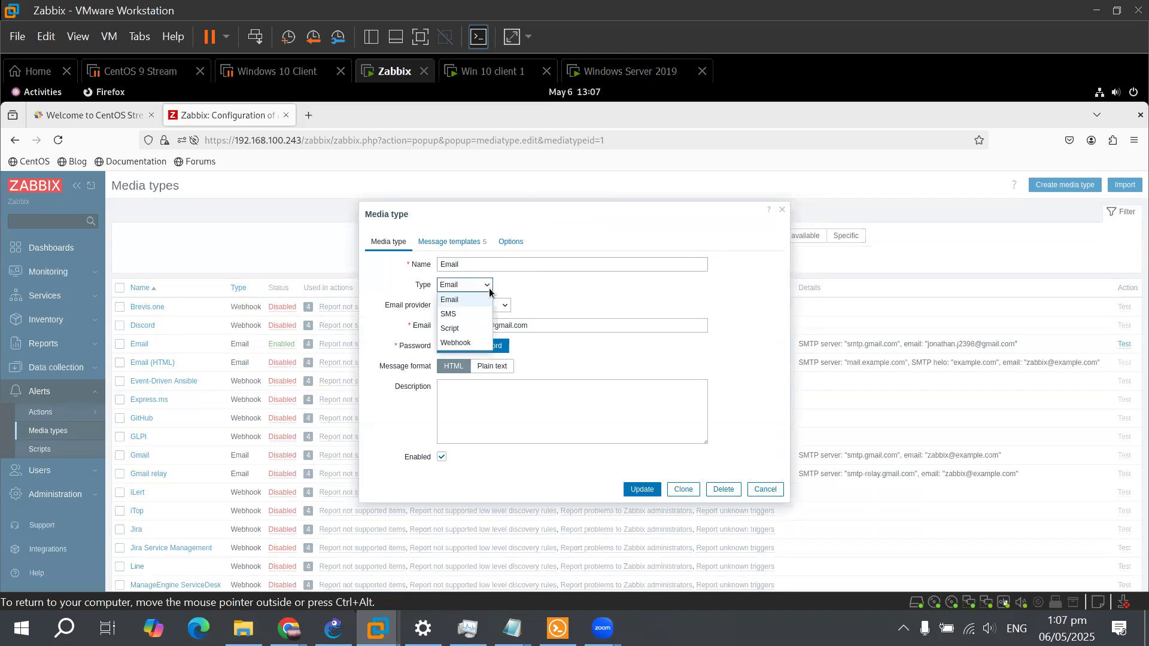
{"action": "left_click", "coordinate": [506, 305]}
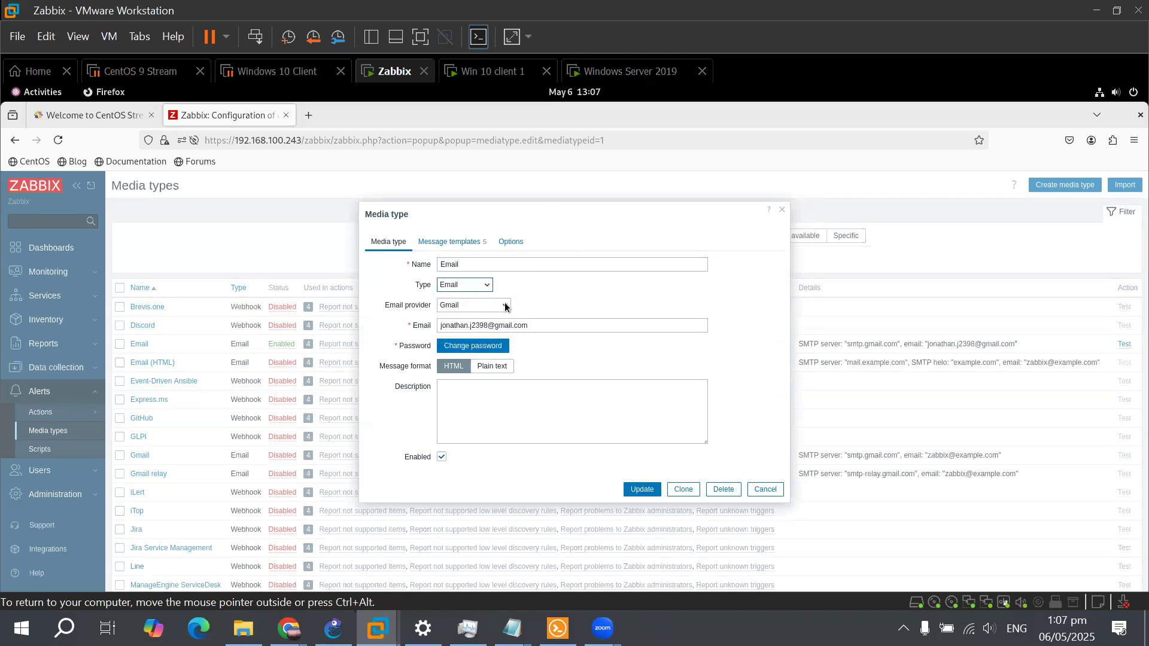
{"action": "left_click", "coordinate": [507, 305]}
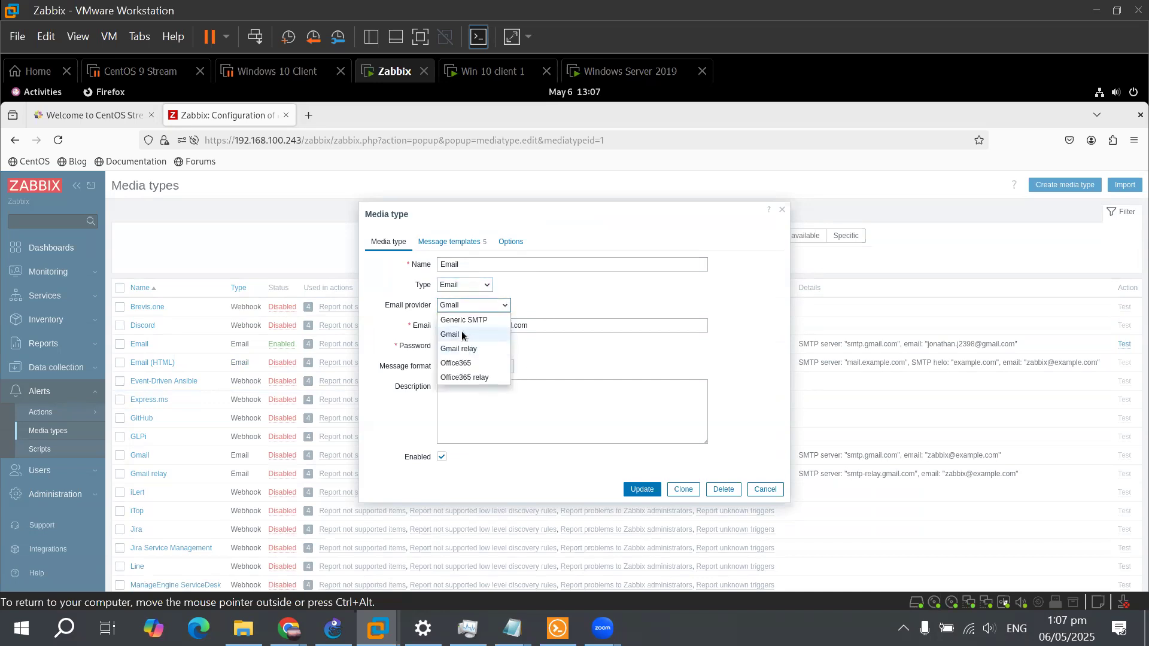
{"action": "left_click", "coordinate": [506, 306]}
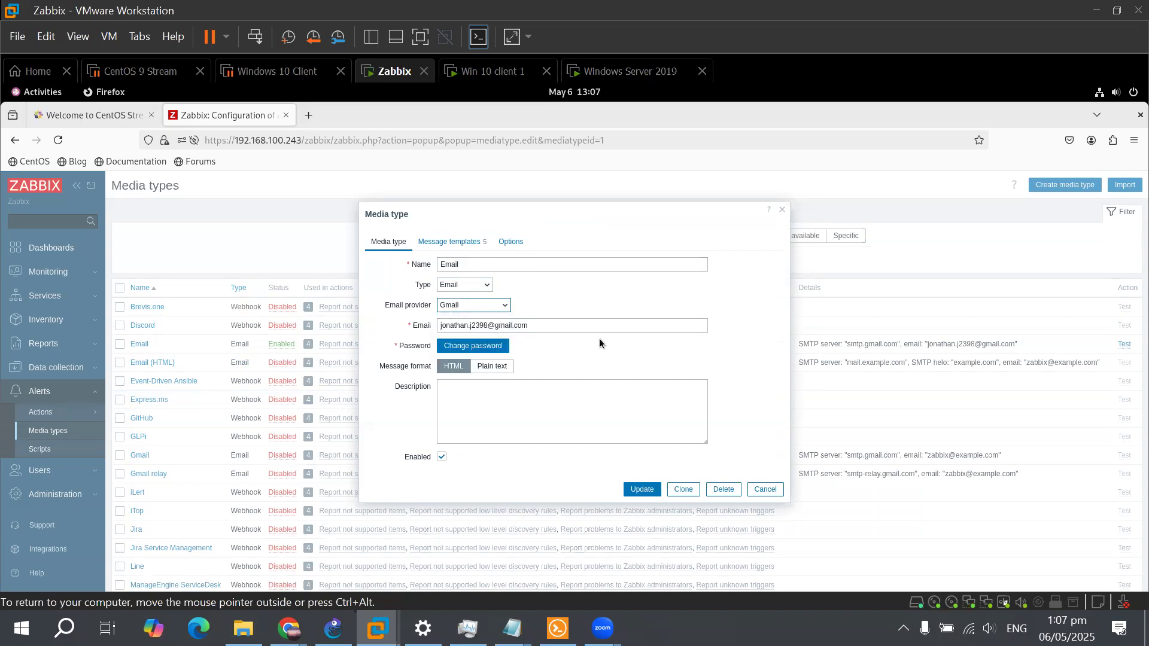
{"action": "left_click", "coordinate": [541, 326]}
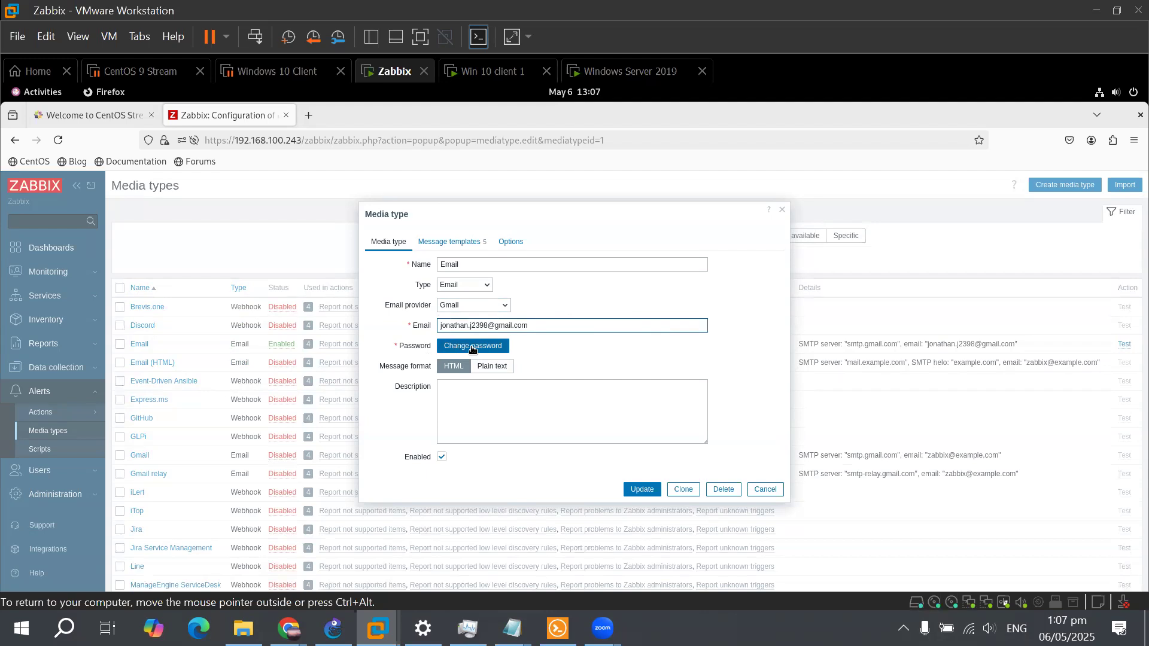
Switch to Chrome to check the Google App passwords page, return to the Zabbix virtual machine, and close the Email media type without saving
{"action": "mouse_move", "coordinate": [289, 628]}
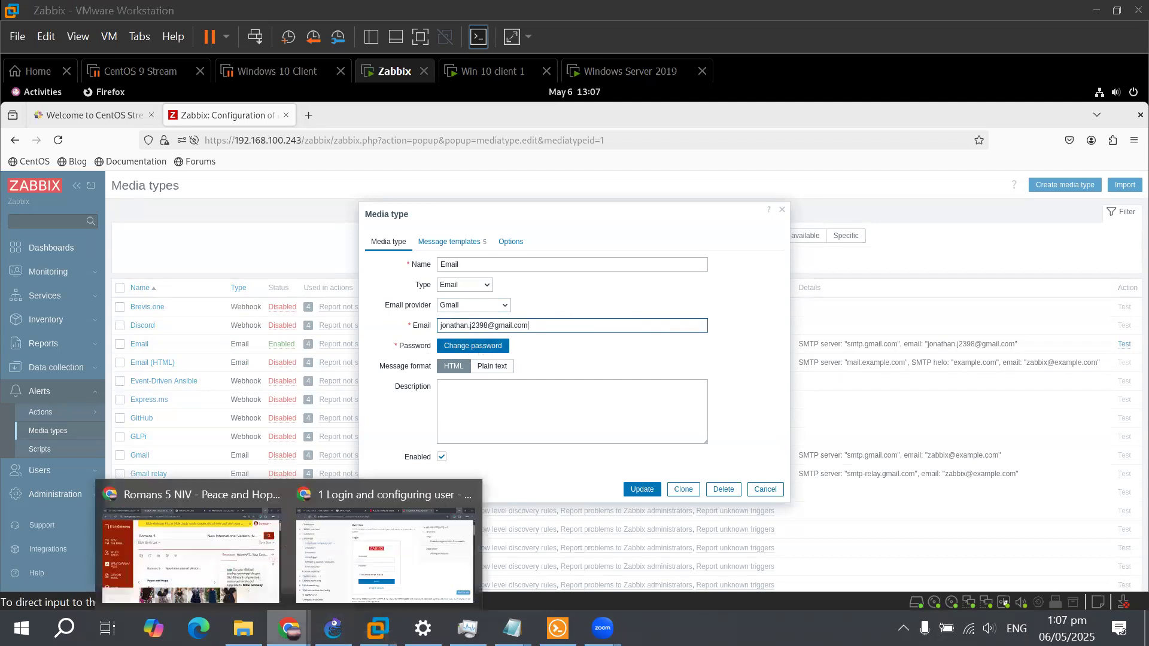
{"action": "left_click", "coordinate": [390, 552]}
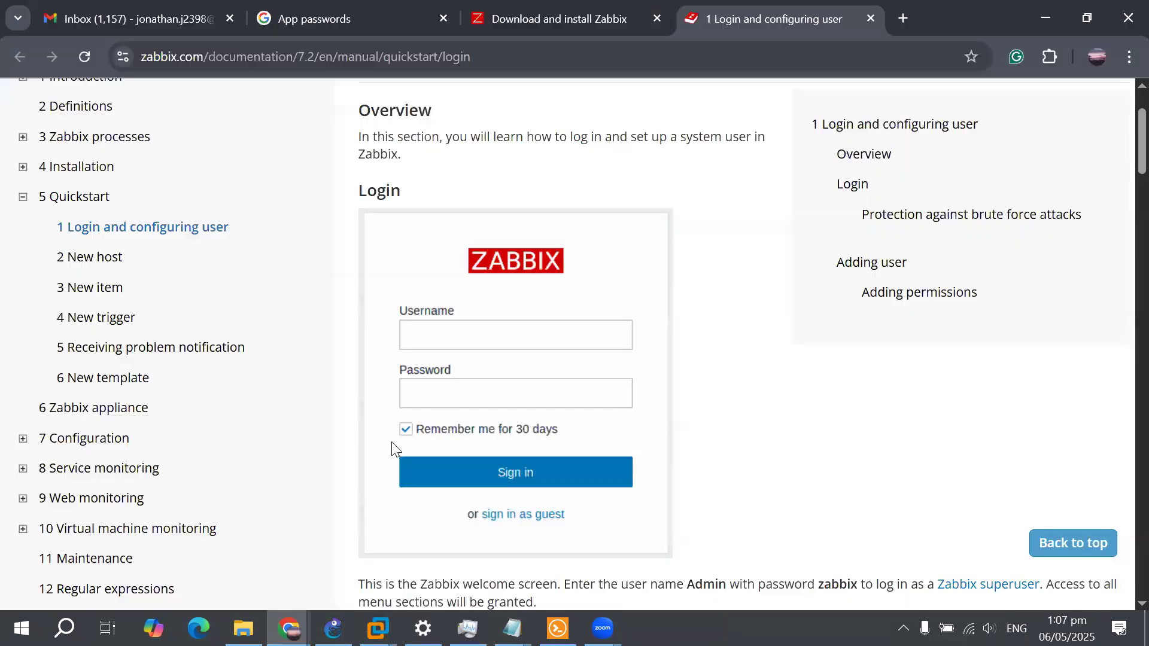
{"action": "left_click", "coordinate": [339, 24]}
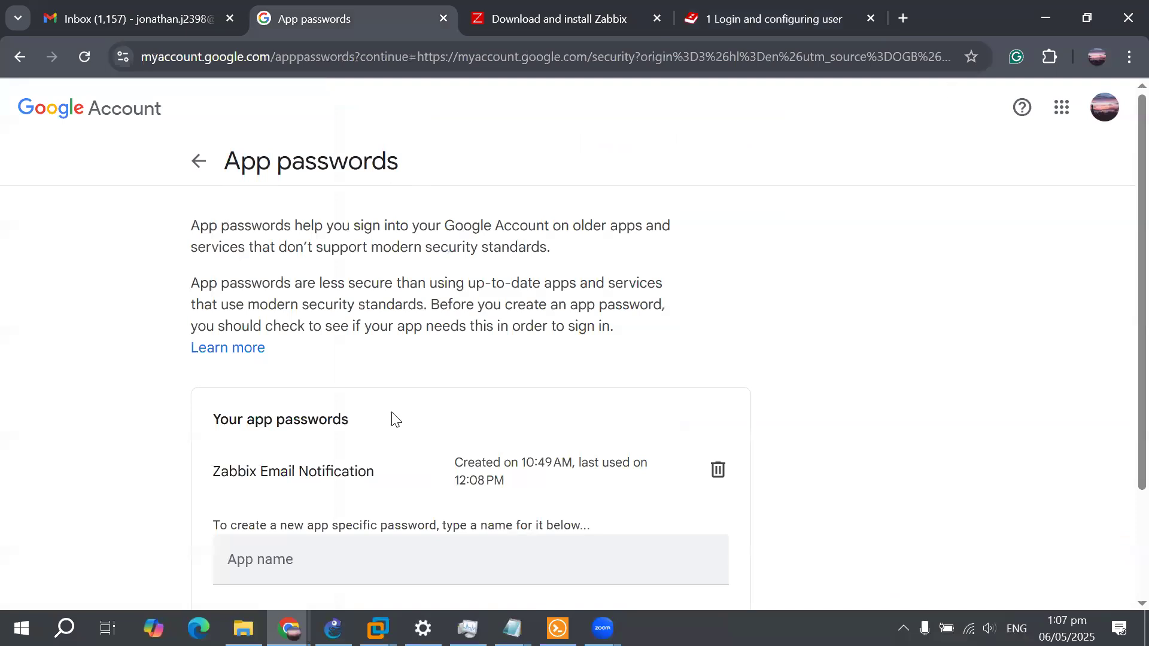
{"action": "left_click", "coordinate": [1046, 15]}
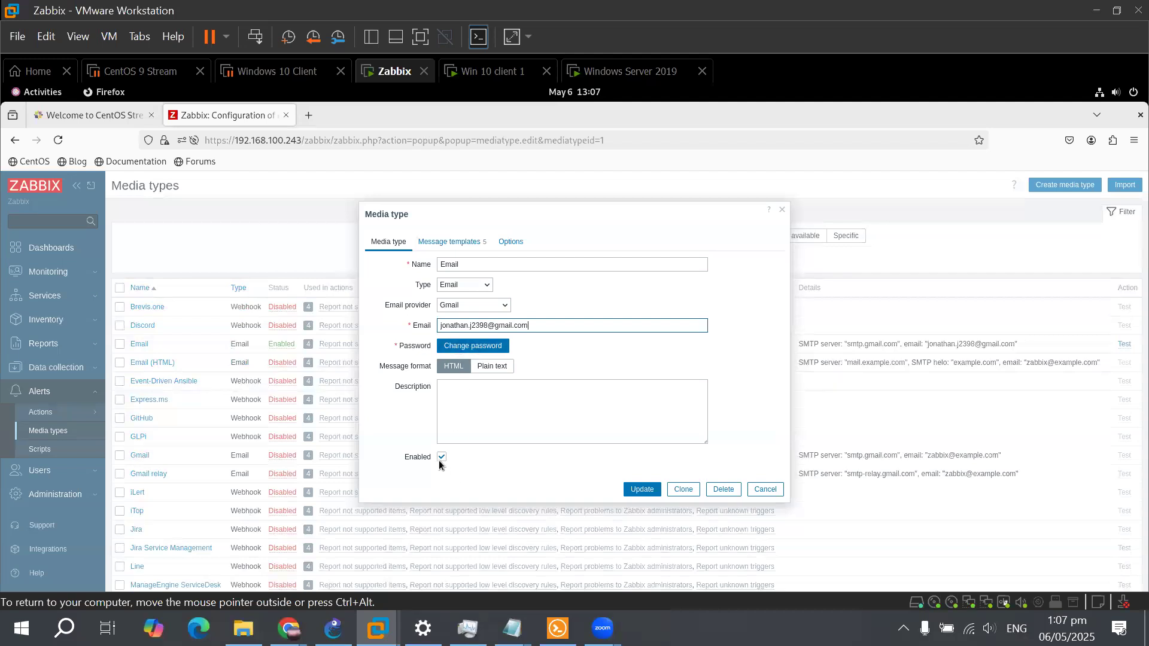
{"action": "left_click", "coordinate": [770, 489]}
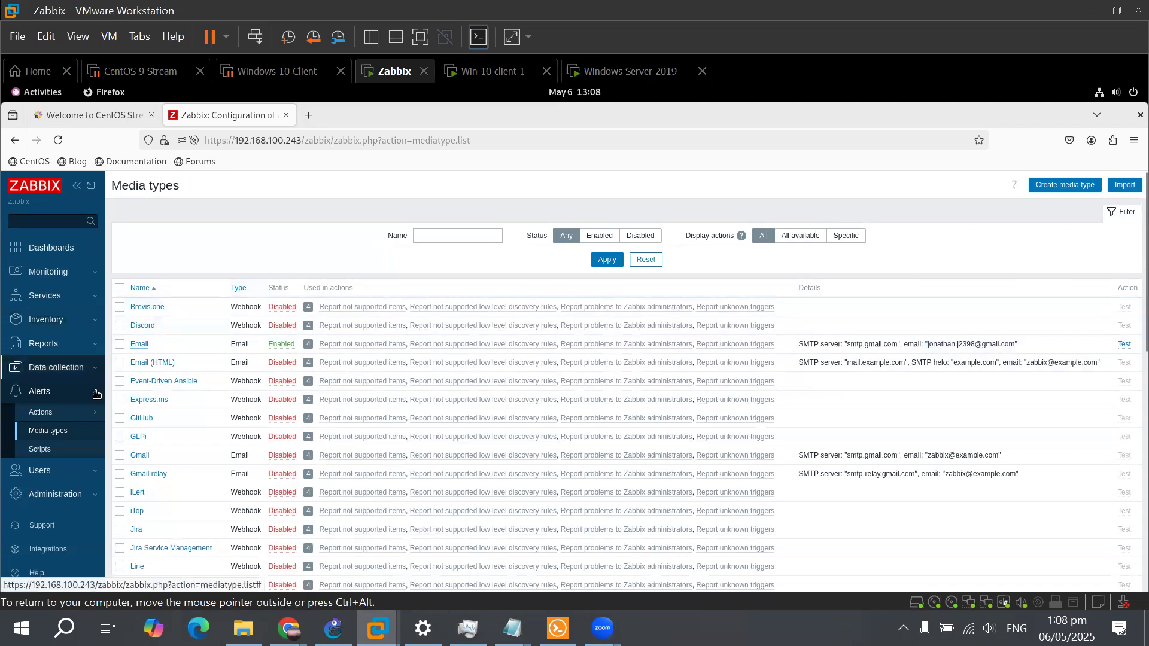
Open the trigger action "Report problems to Zabbix administrators" and examine its host conditions and operations
{"action": "left_click", "coordinate": [77, 417]}
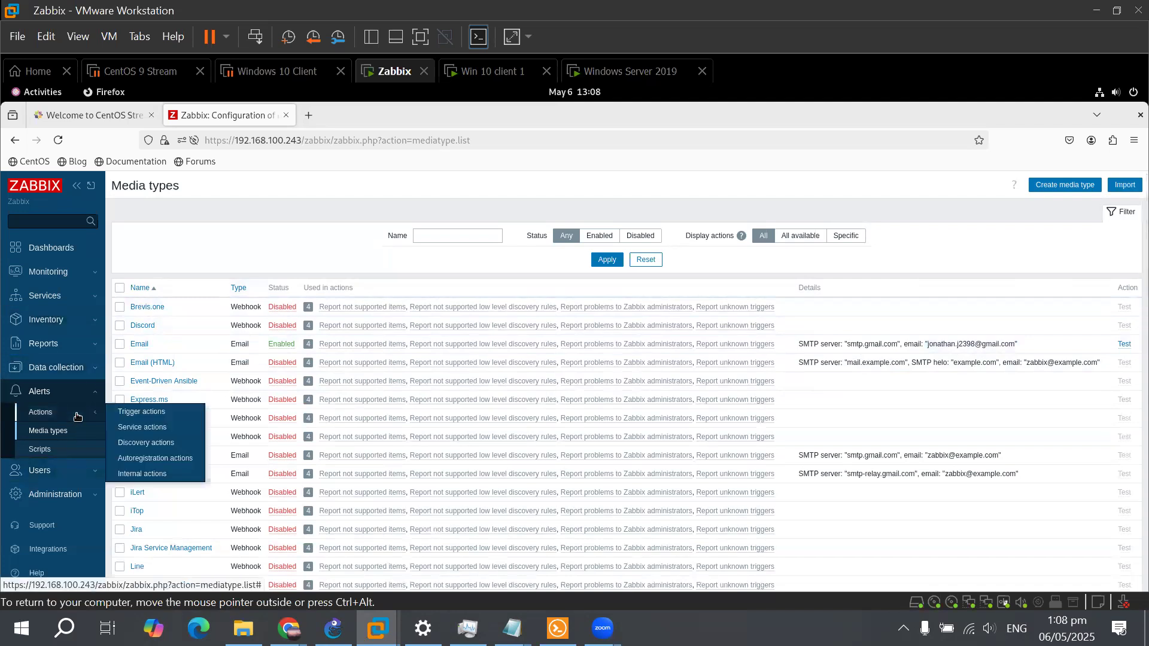
{"action": "left_click", "coordinate": [151, 413]}
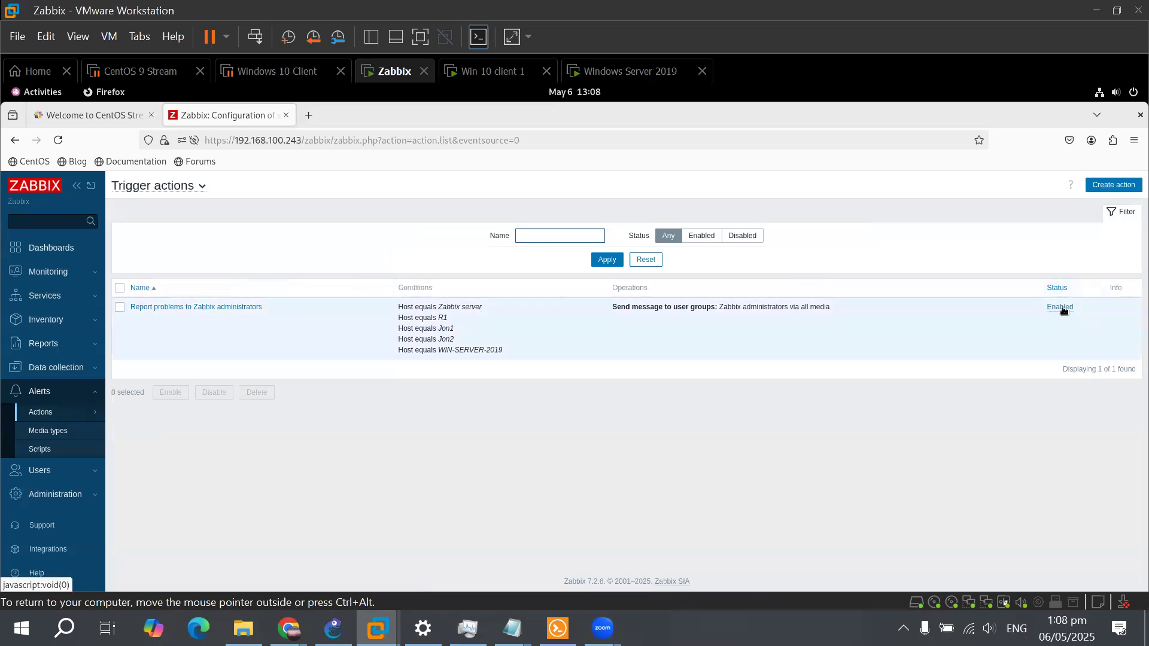
{"action": "left_click", "coordinate": [224, 309]}
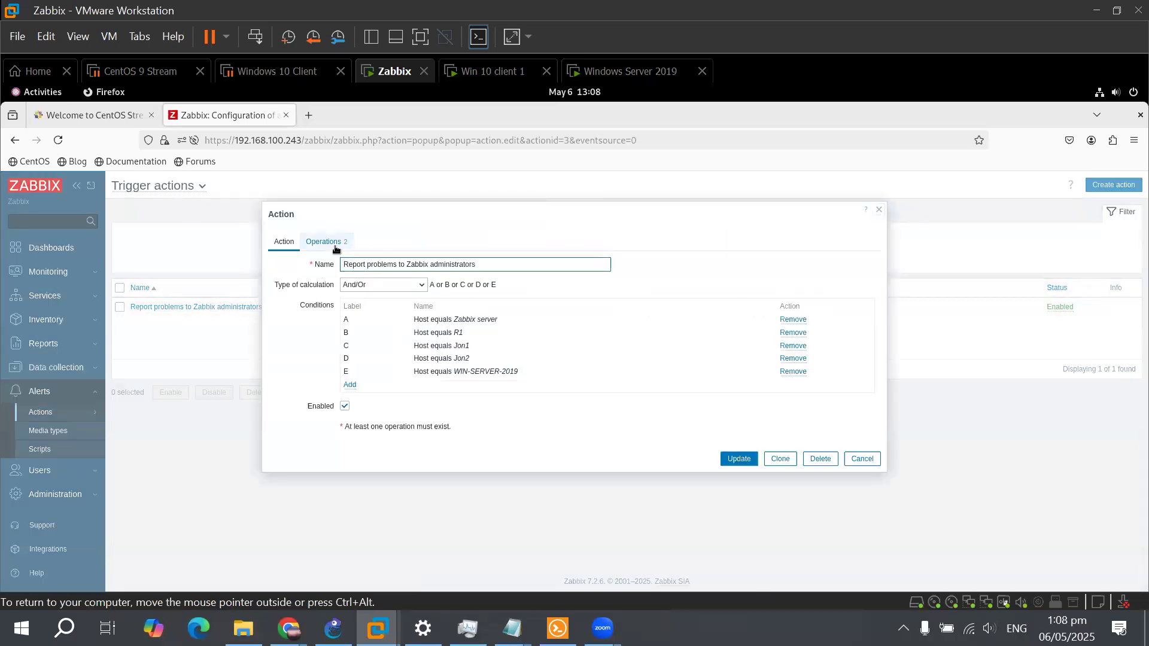
{"action": "left_click", "coordinate": [334, 245]}
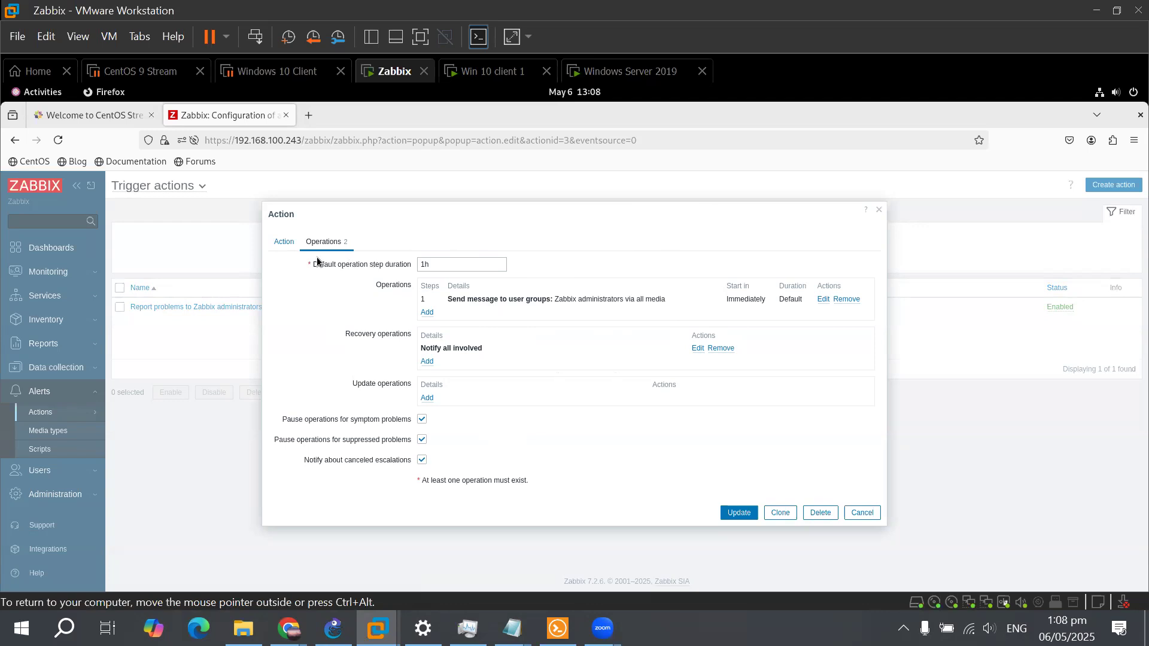
{"action": "left_click", "coordinate": [285, 242]}
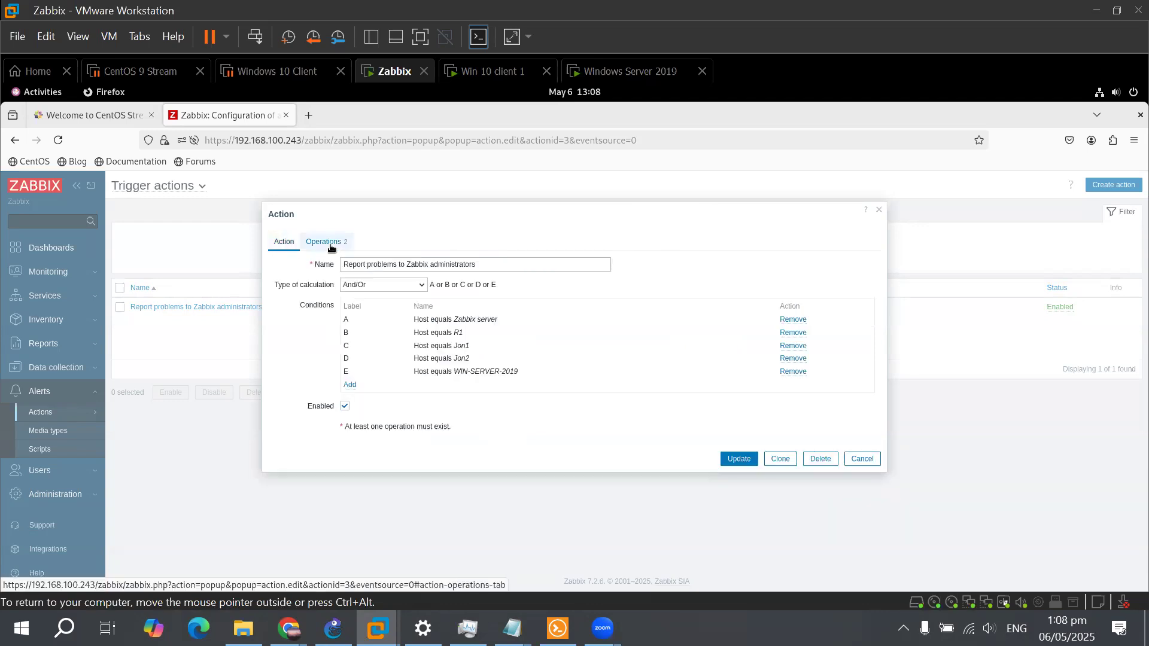
{"action": "left_click", "coordinate": [329, 242]}
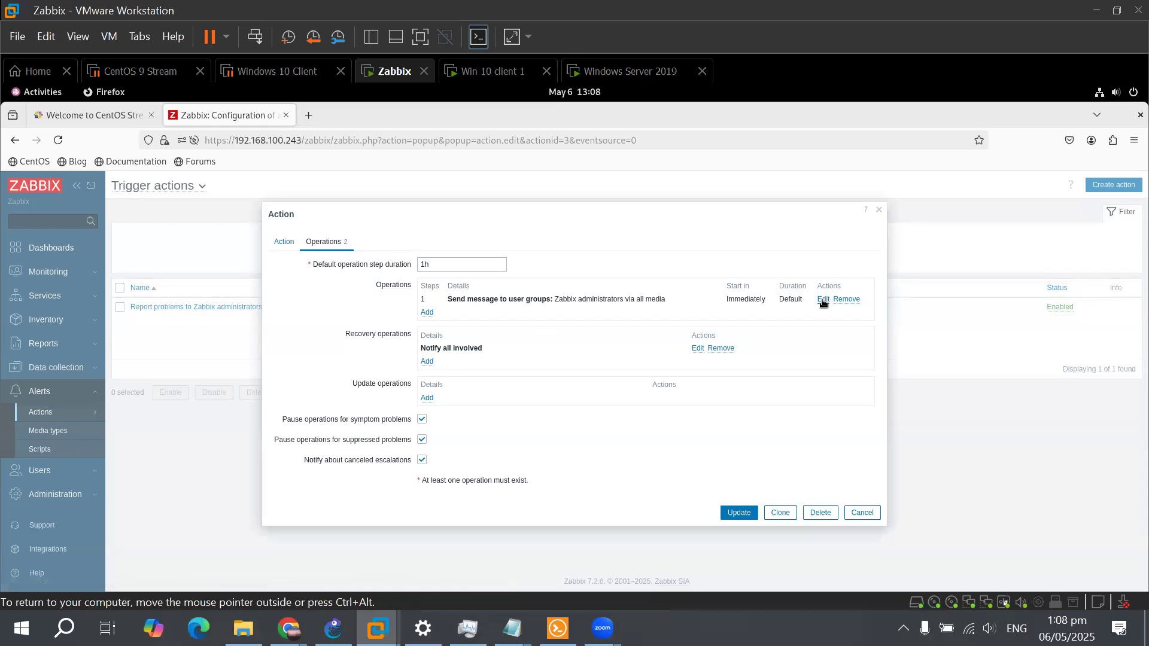
Examine the details of the action's send-message operation, review the conditions again, and close the action without saving
{"action": "left_click", "coordinate": [823, 299]}
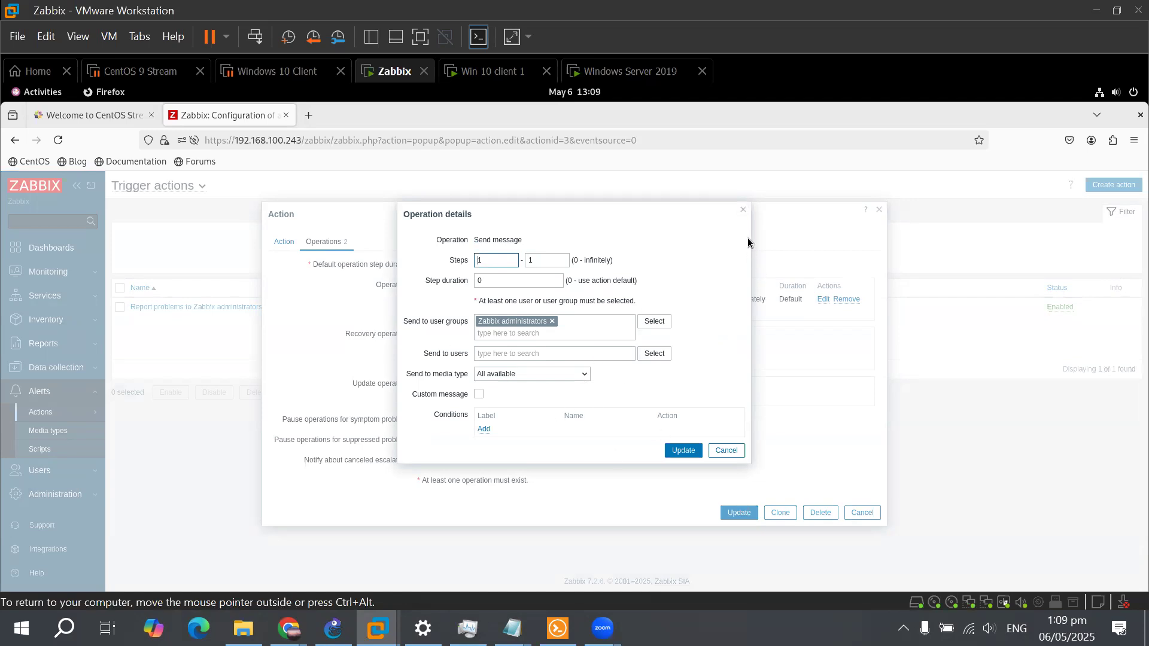
{"action": "left_click", "coordinate": [742, 211]}
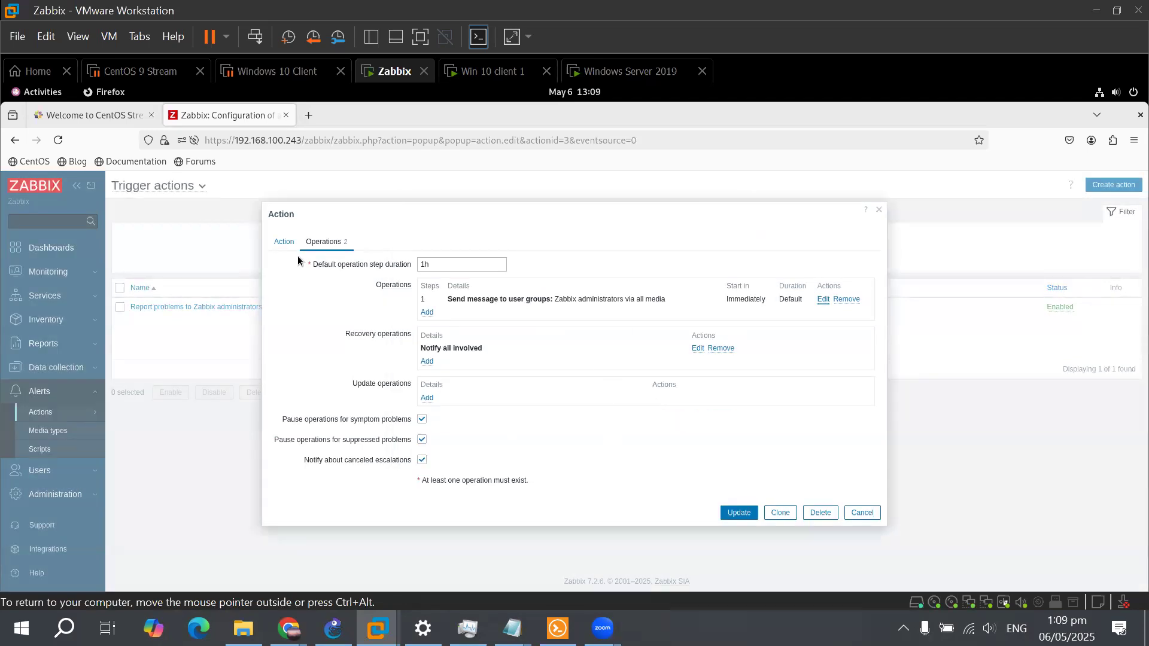
{"action": "left_click", "coordinate": [285, 246]}
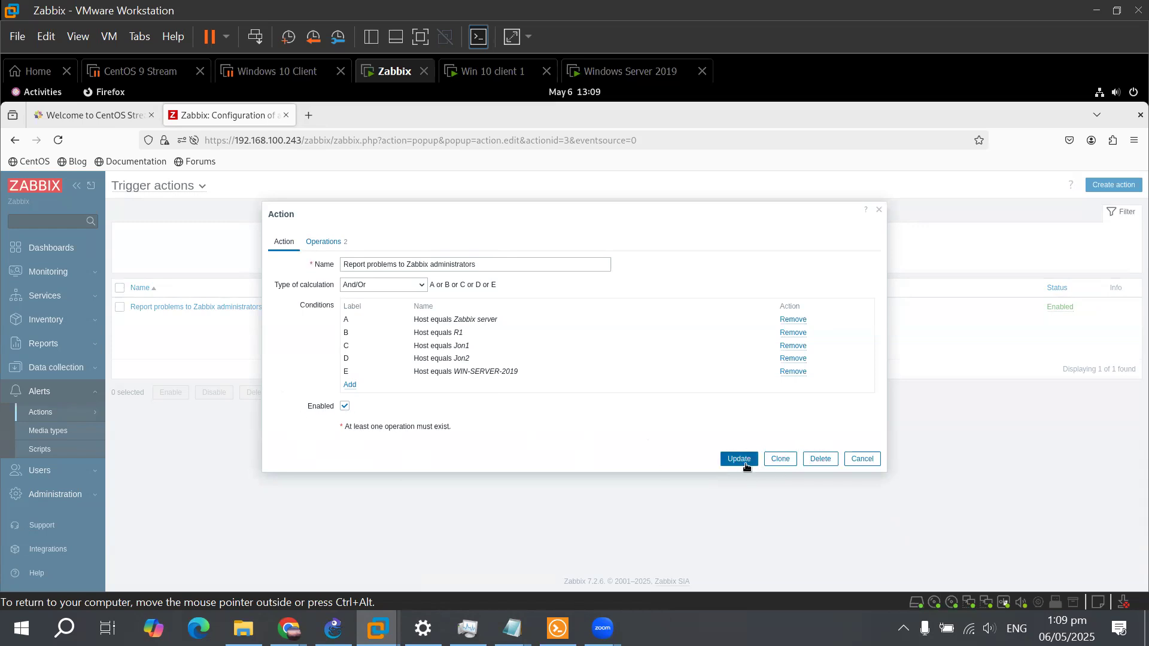
{"action": "left_click", "coordinate": [862, 465]}
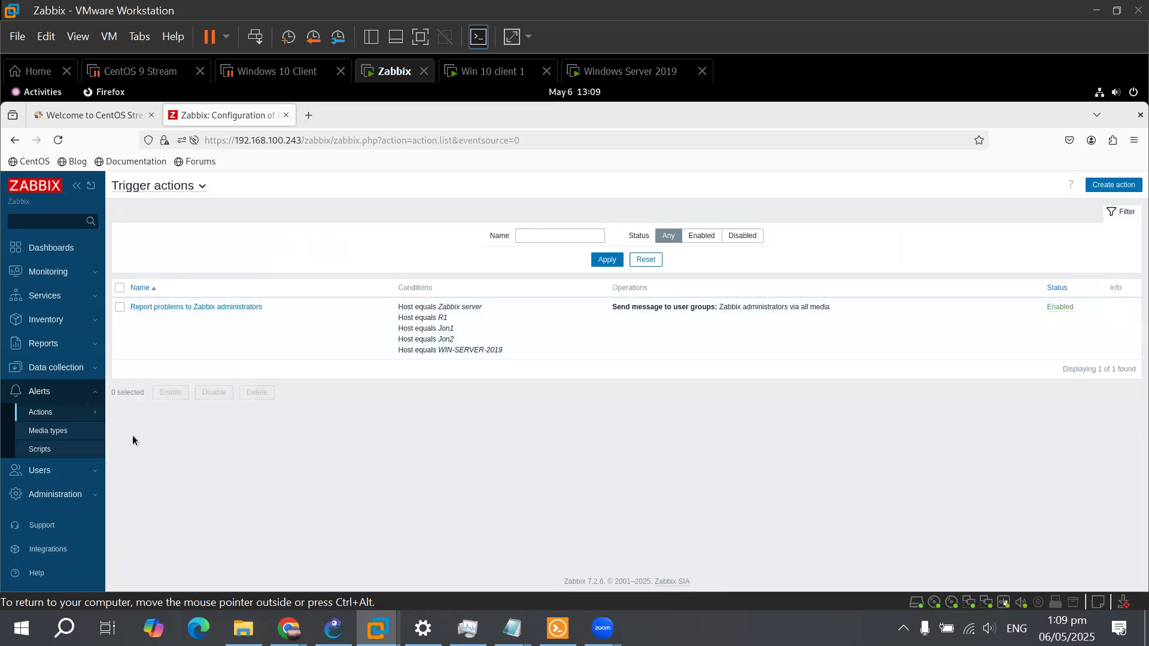
Open the user profile's media settings, examine the Email entry's recipient, active period and severities, and cancel without saving
{"action": "scroll", "coordinate": [52, 398], "scroll_direction": "down", "scroll_amount": 2}
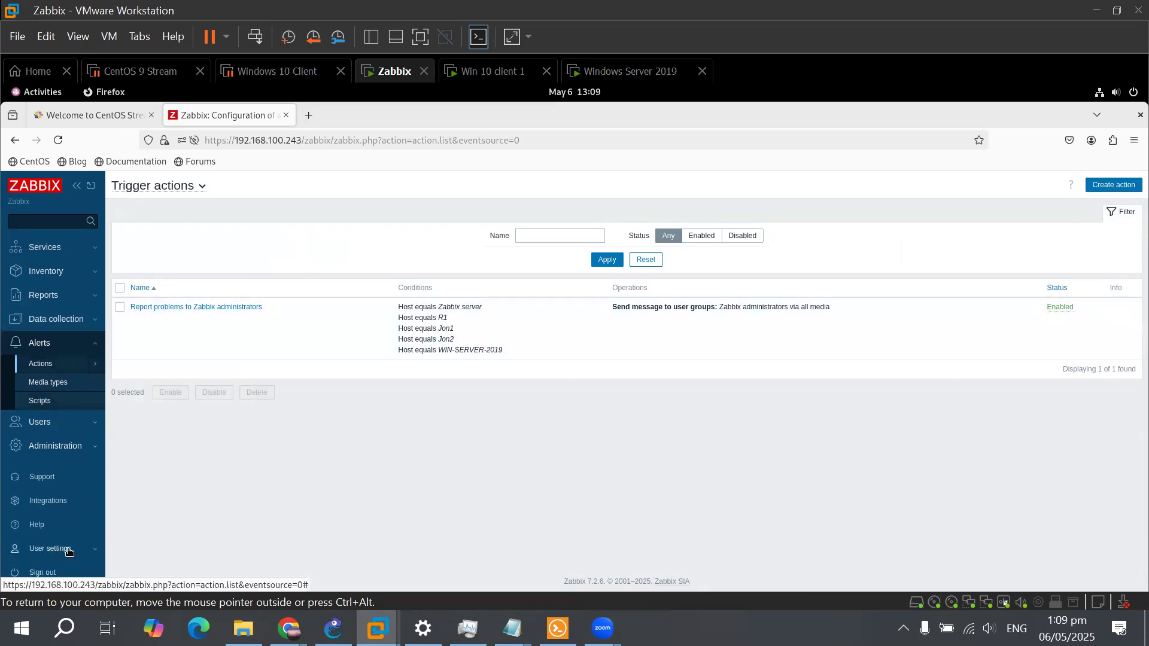
{"action": "left_click", "coordinate": [69, 548]}
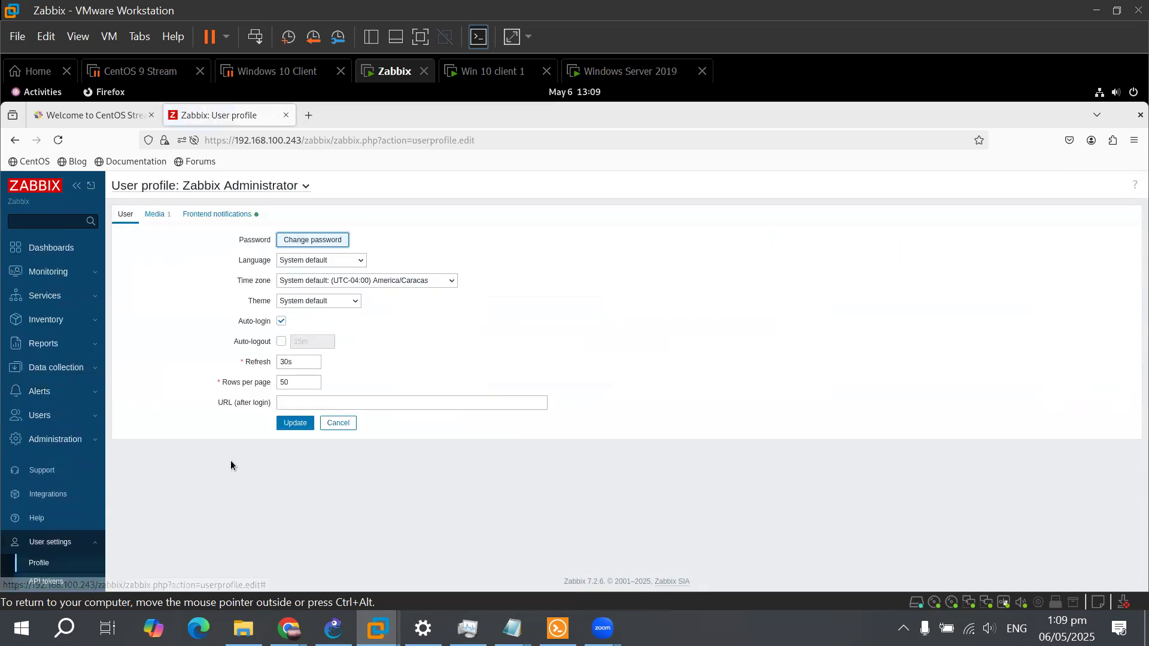
{"action": "left_click", "coordinate": [155, 217]}
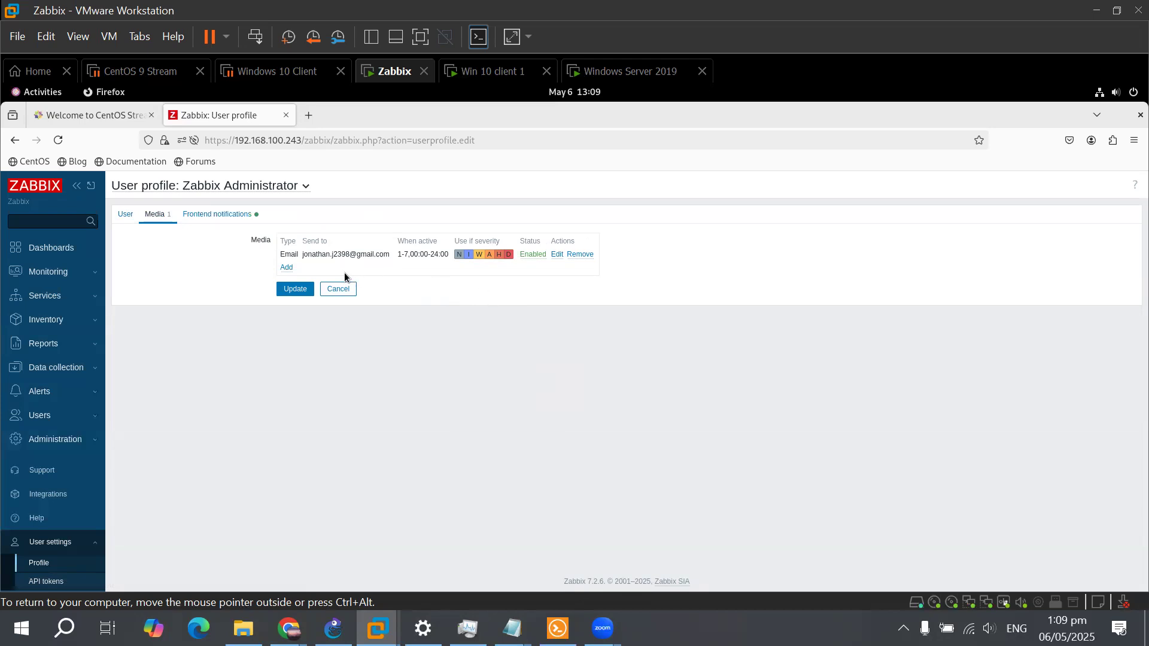
{"action": "left_click", "coordinate": [556, 255]}
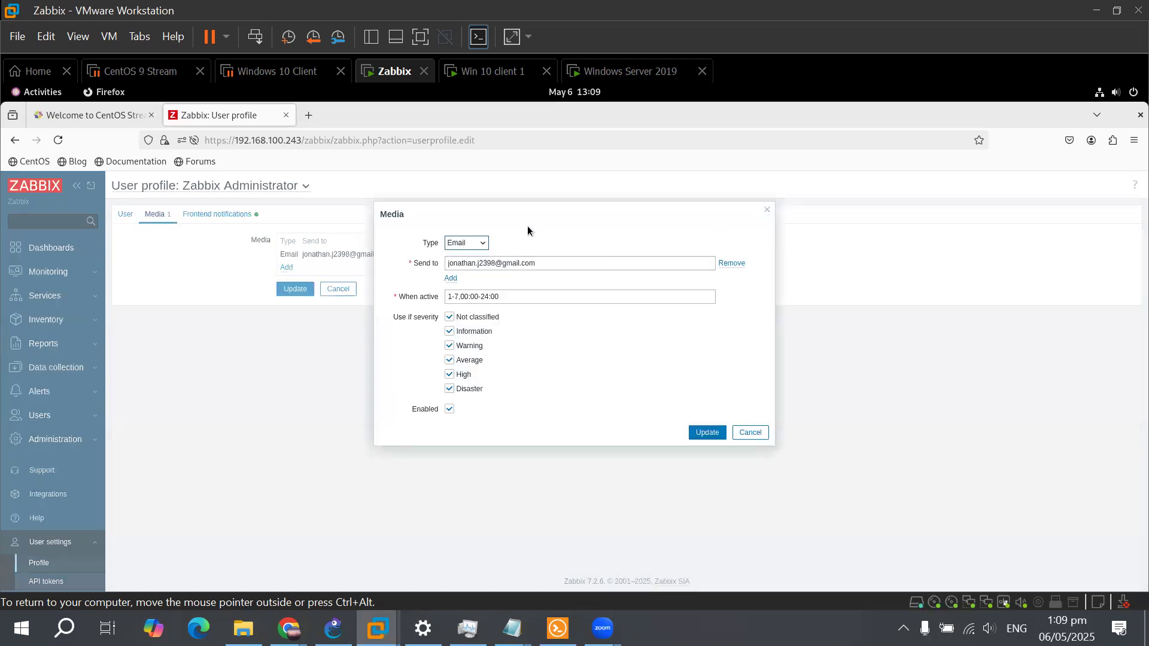
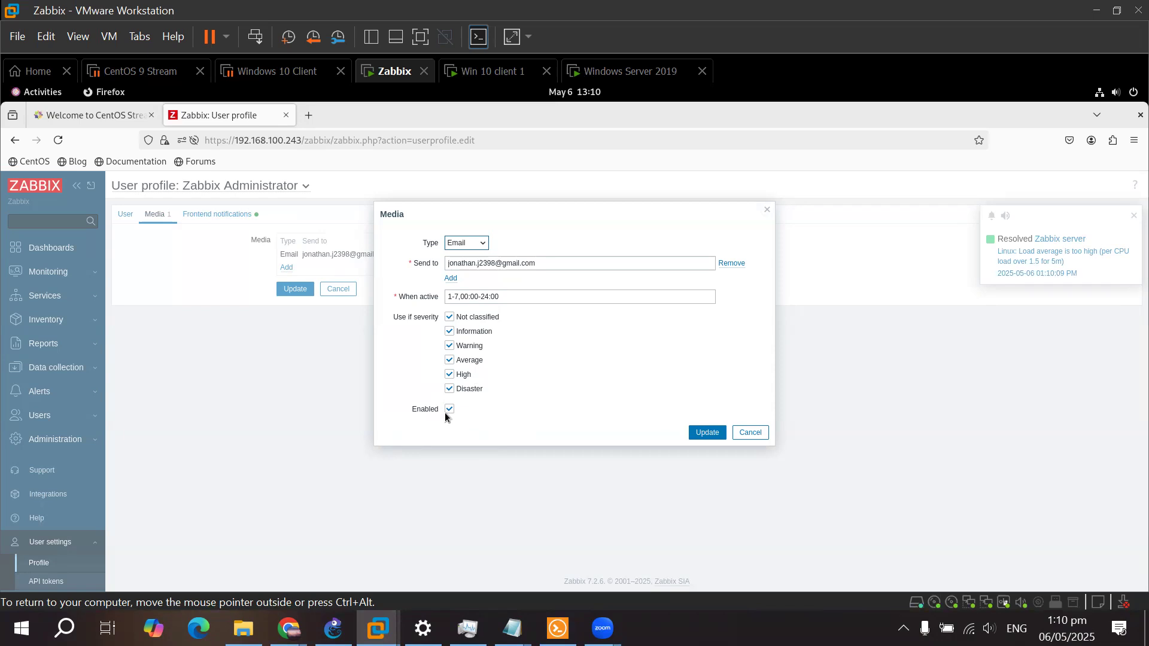
{"action": "left_click", "coordinate": [760, 437]}
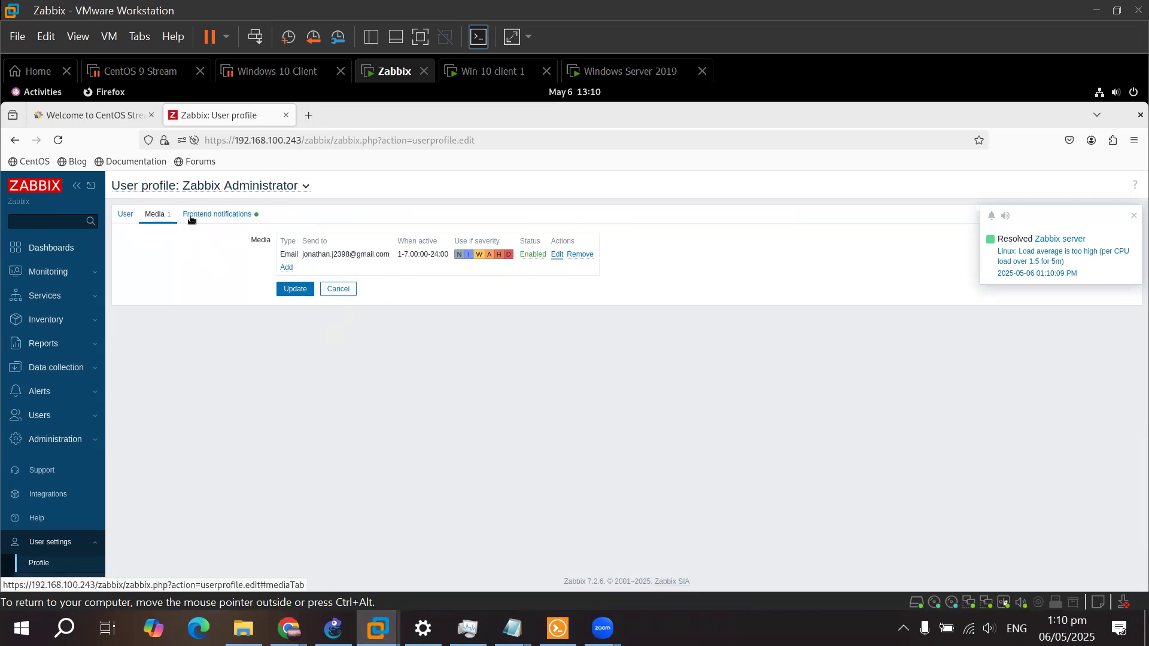
Examine the user profile's frontend notification settings and leave the profile without saving
{"action": "left_click", "coordinate": [222, 218]}
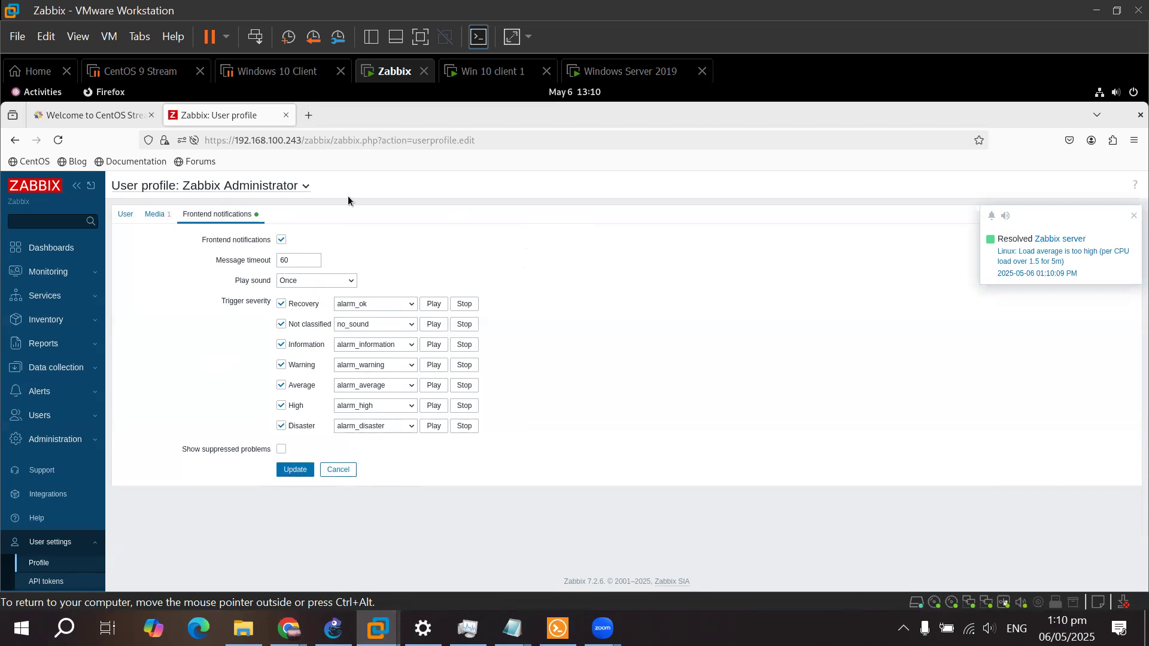
{"action": "left_click", "coordinate": [338, 470]}
{"action": "left_click", "coordinate": [338, 470]}
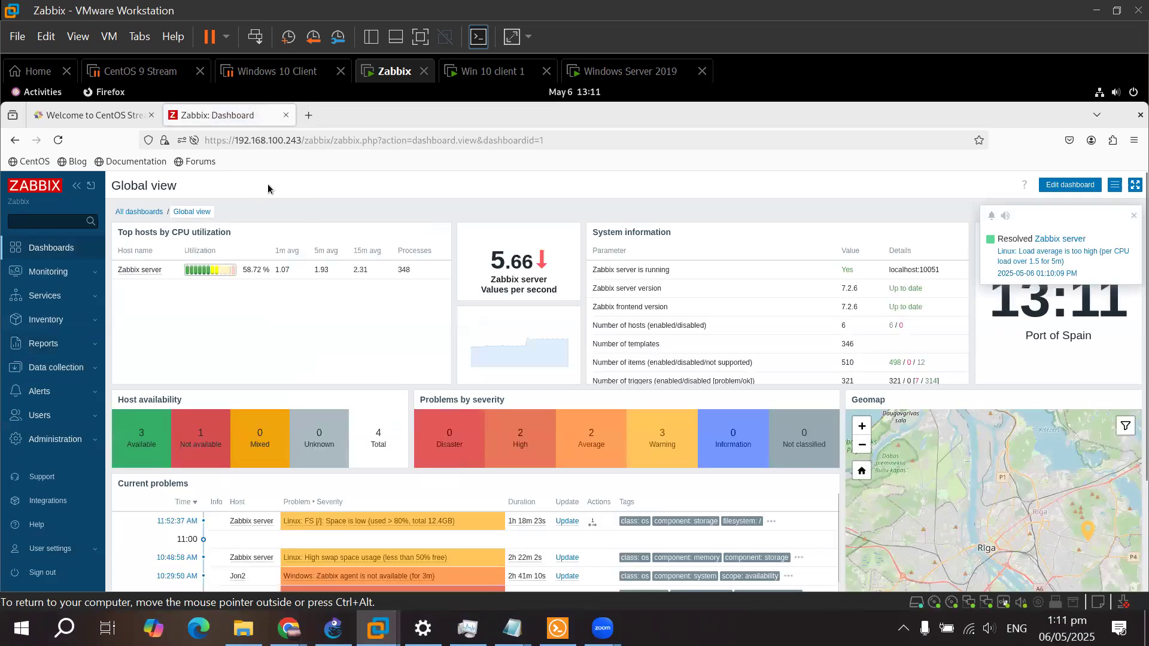
Look over the Global view dashboard's host availability and current problems, and reopen the list of media types
{"action": "scroll", "coordinate": [281, 198], "scroll_direction": "down", "scroll_amount": 1}
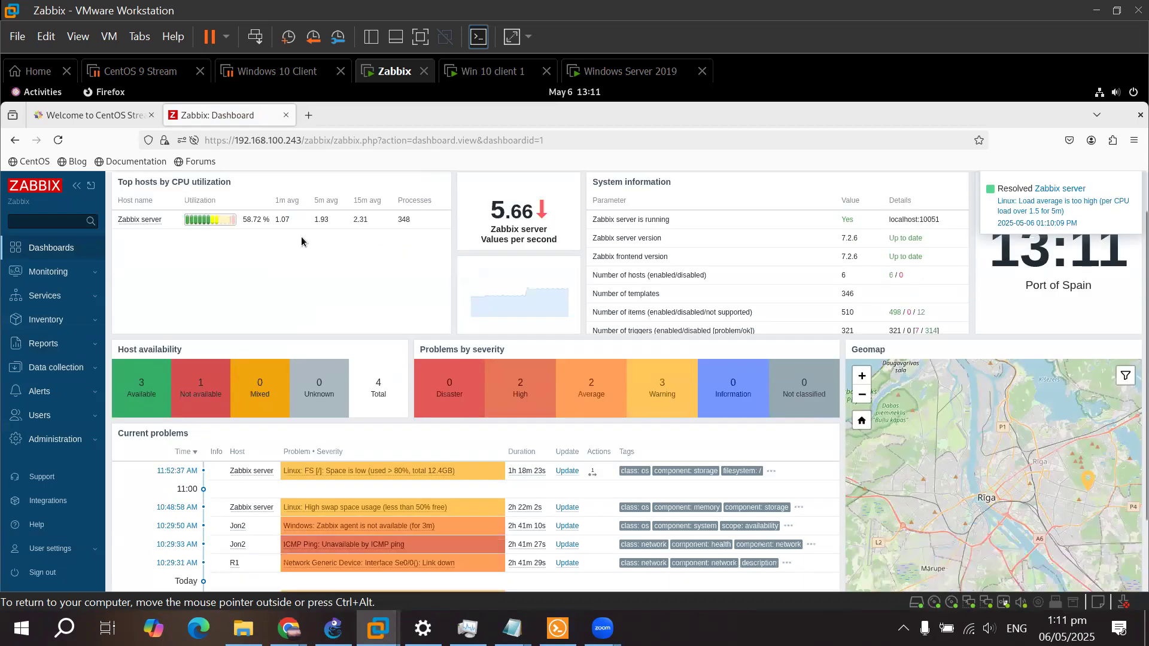
{"action": "scroll", "coordinate": [254, 212], "scroll_direction": "up", "scroll_amount": 1}
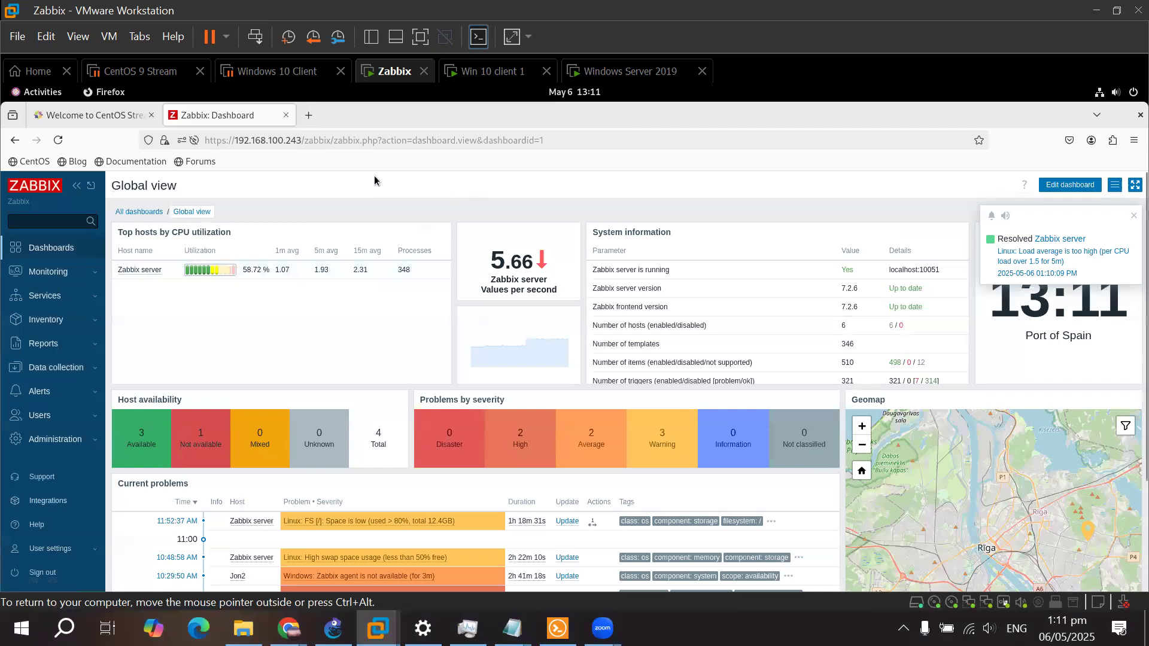
{"action": "scroll", "coordinate": [457, 548], "scroll_direction": "down", "scroll_amount": 1}
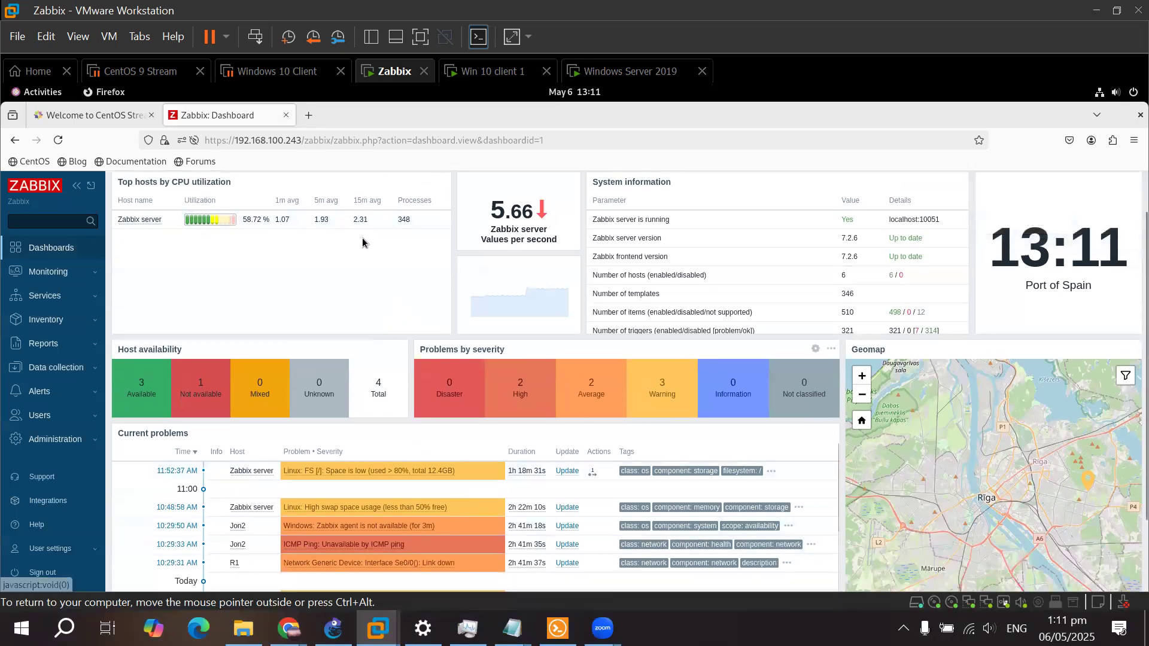
{"action": "scroll", "coordinate": [481, 347], "scroll_direction": "up", "scroll_amount": 1}
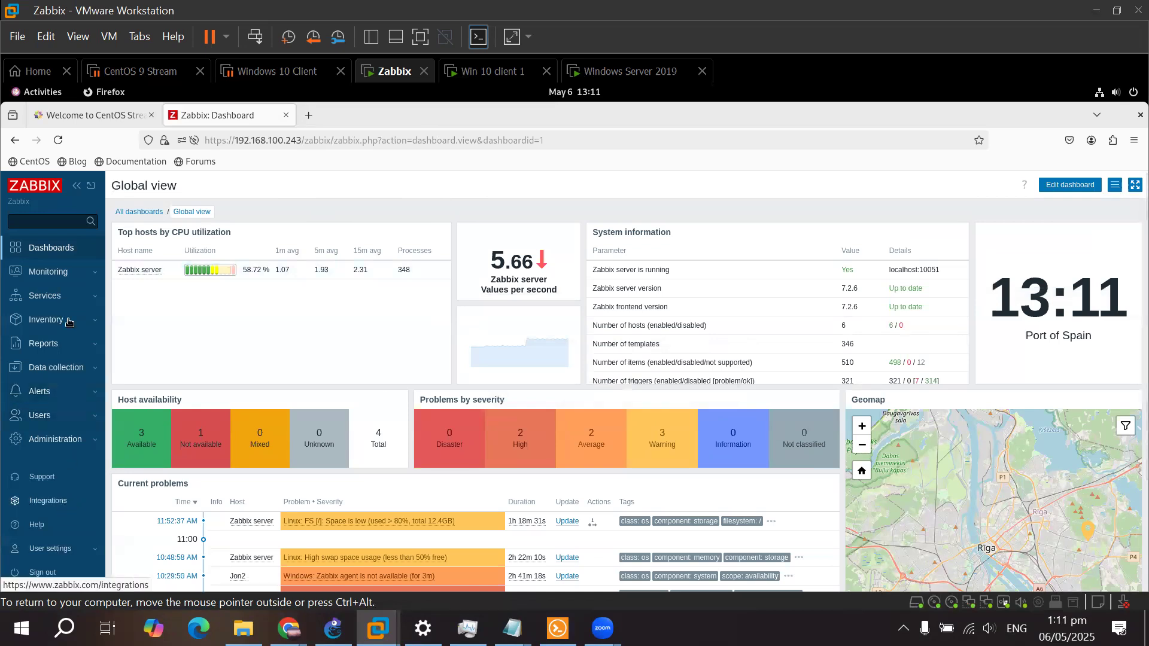
{"action": "left_click", "coordinate": [63, 391]}
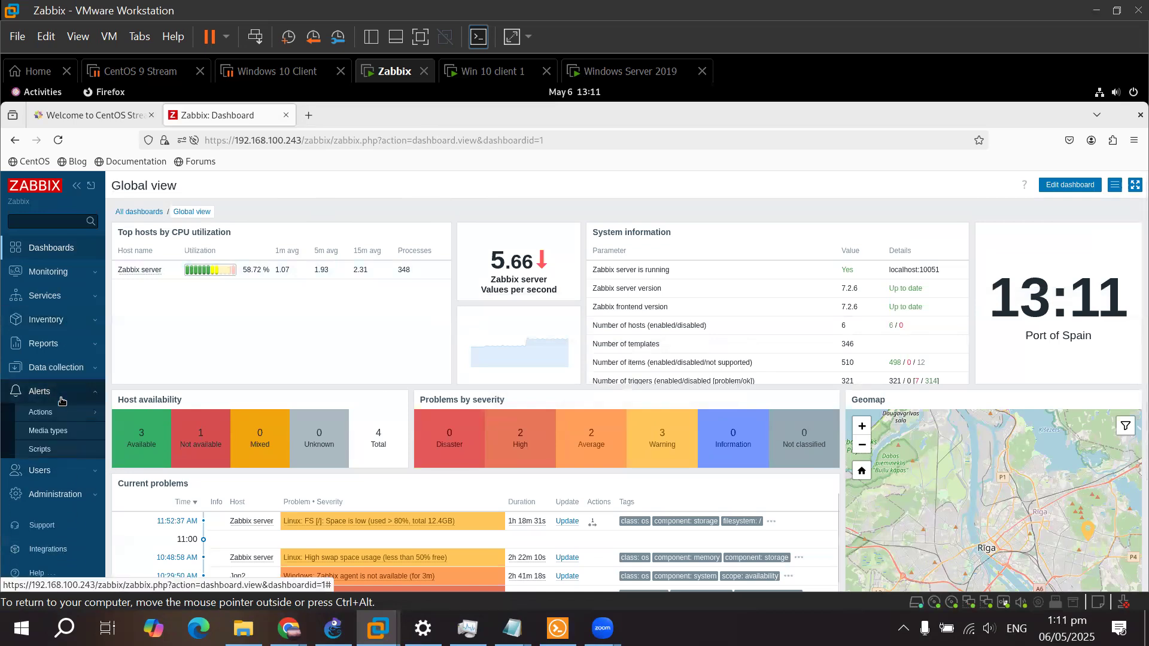
{"action": "left_click", "coordinate": [64, 436]}
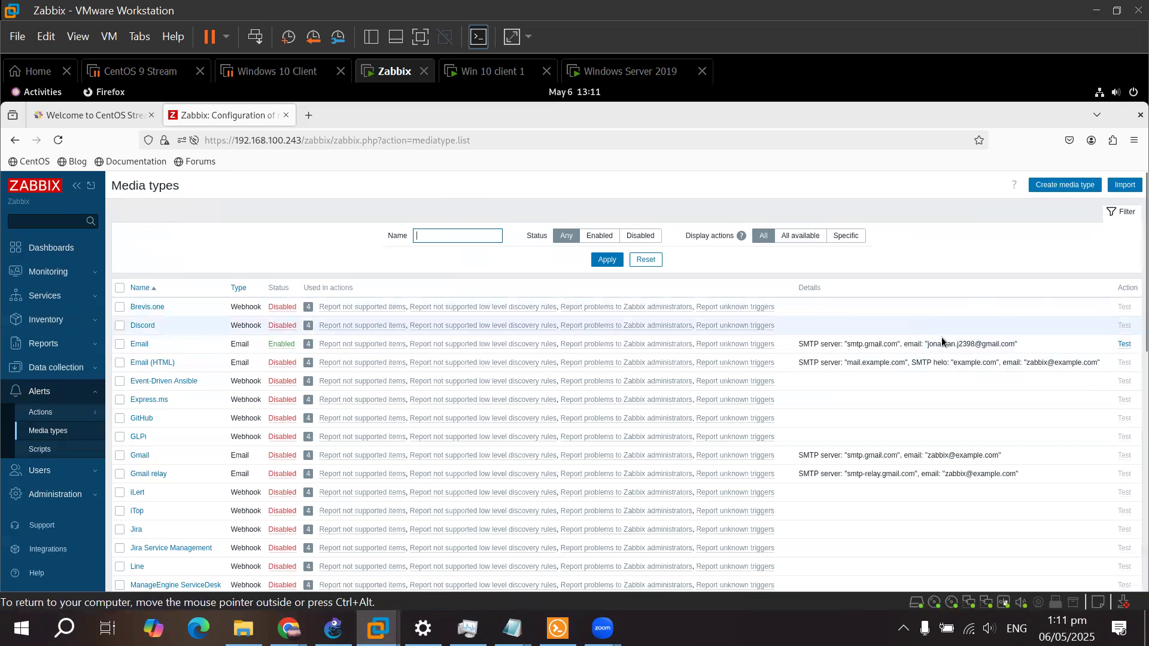
Open the test form for the Email media type, and copy the account's email address from Gmail in Chrome
{"action": "left_click", "coordinate": [1117, 346]}
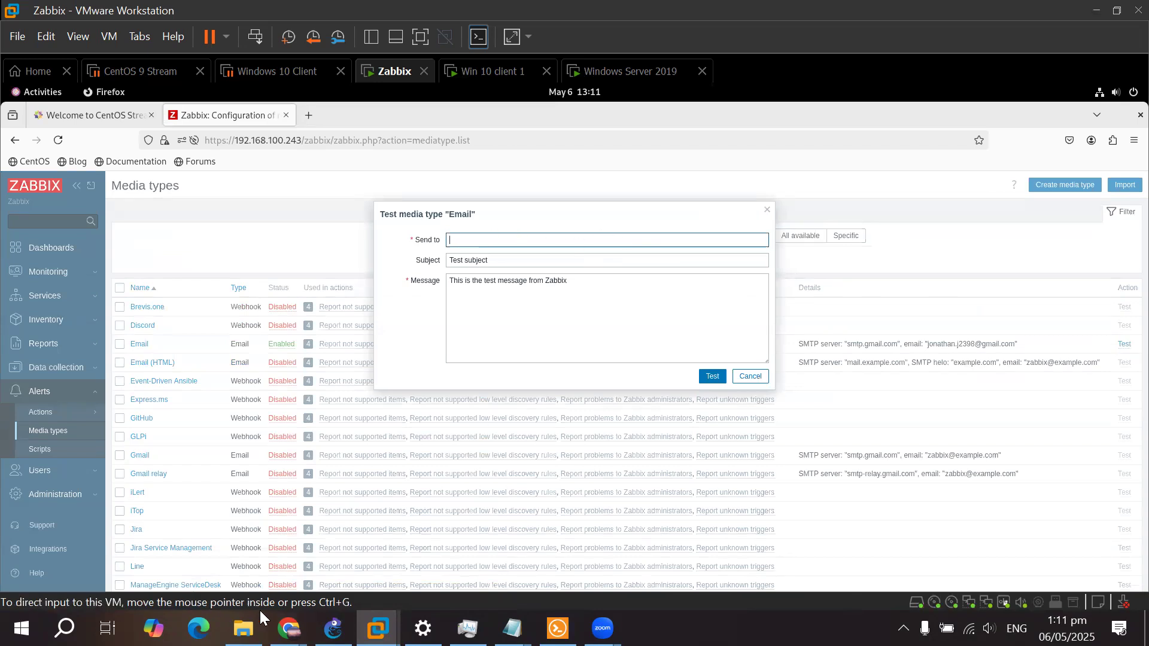
{"action": "mouse_move", "coordinate": [510, 627]}
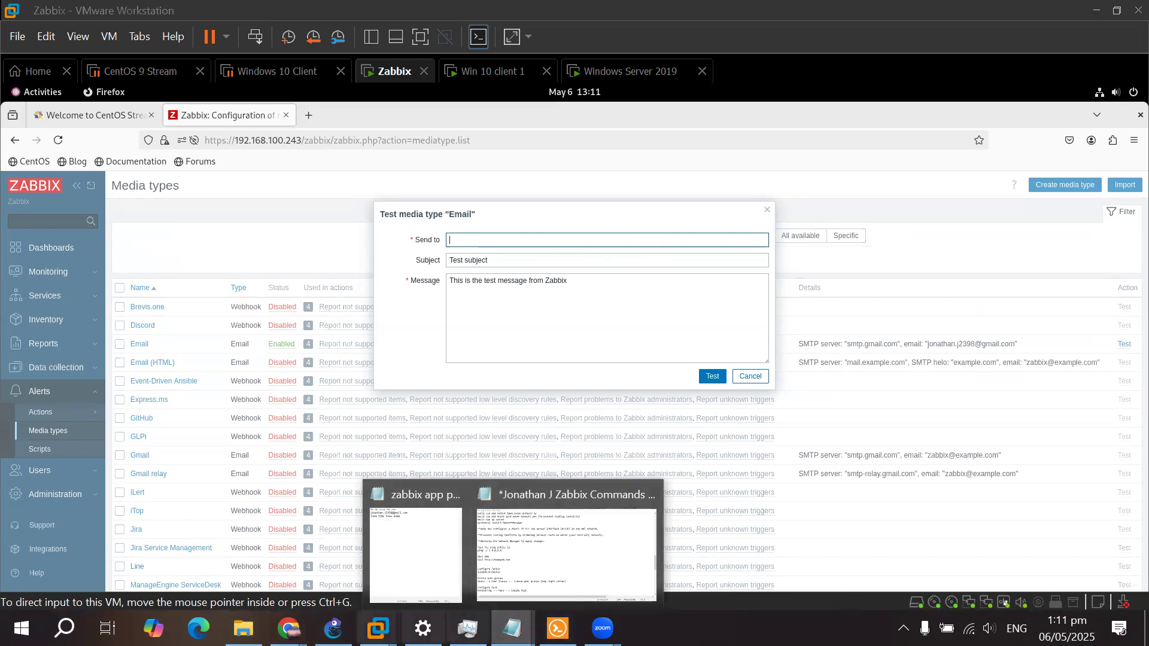
{"action": "key", "text": "alt+Tab"}
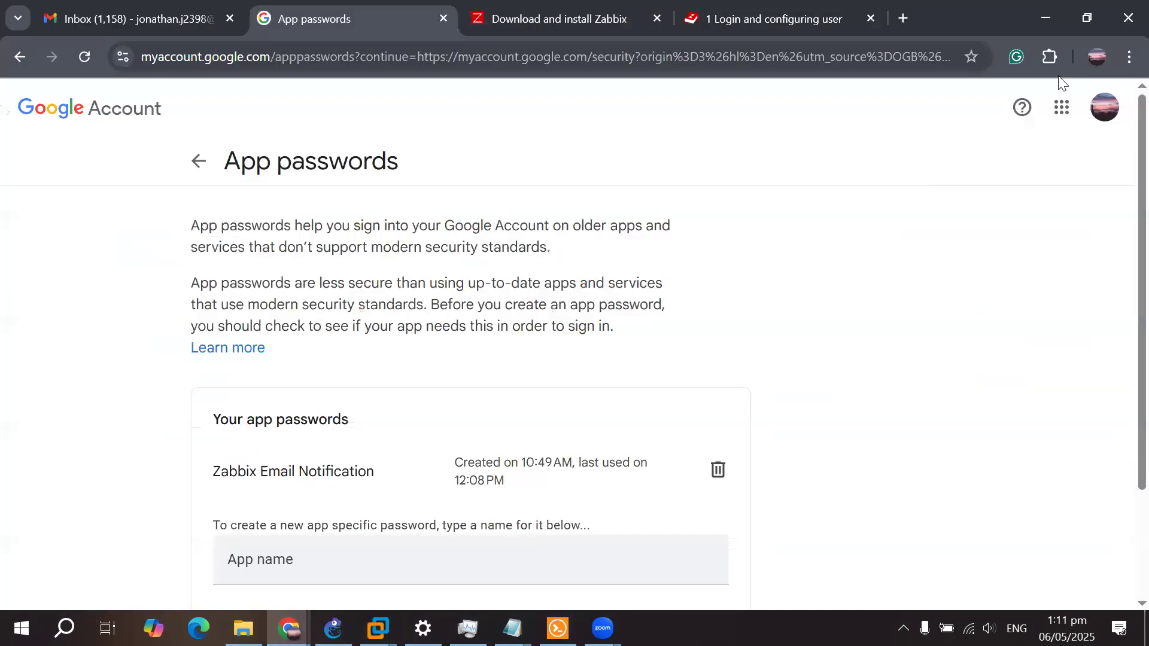
{"action": "left_click", "coordinate": [1104, 108]}
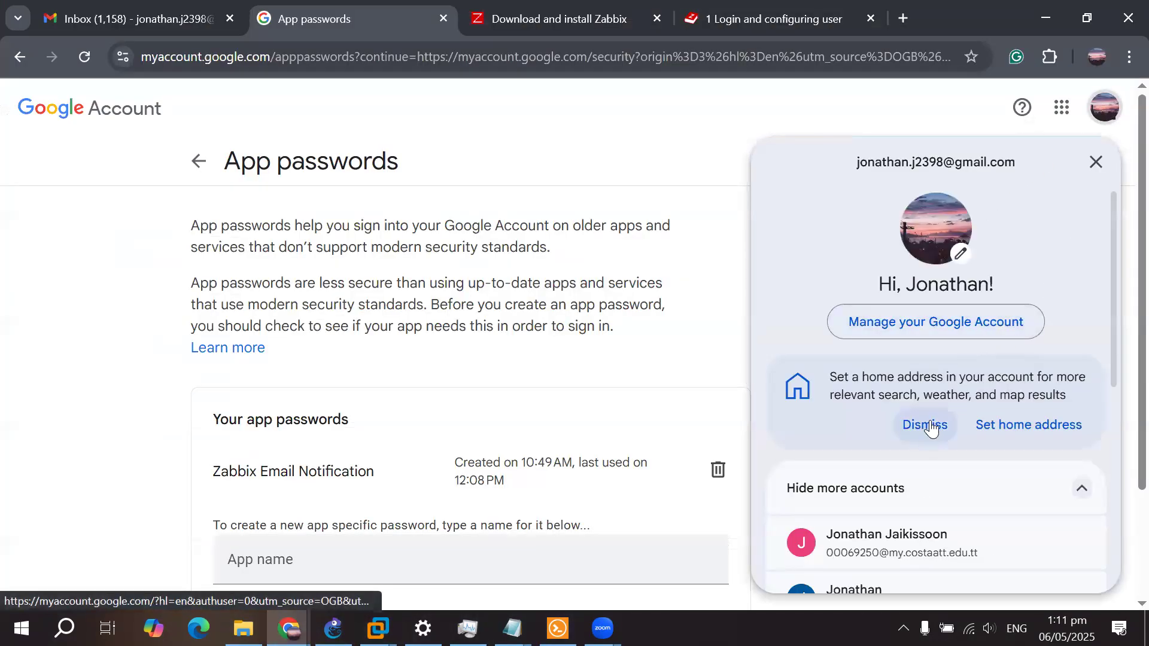
{"action": "left_click", "coordinate": [1088, 172]}
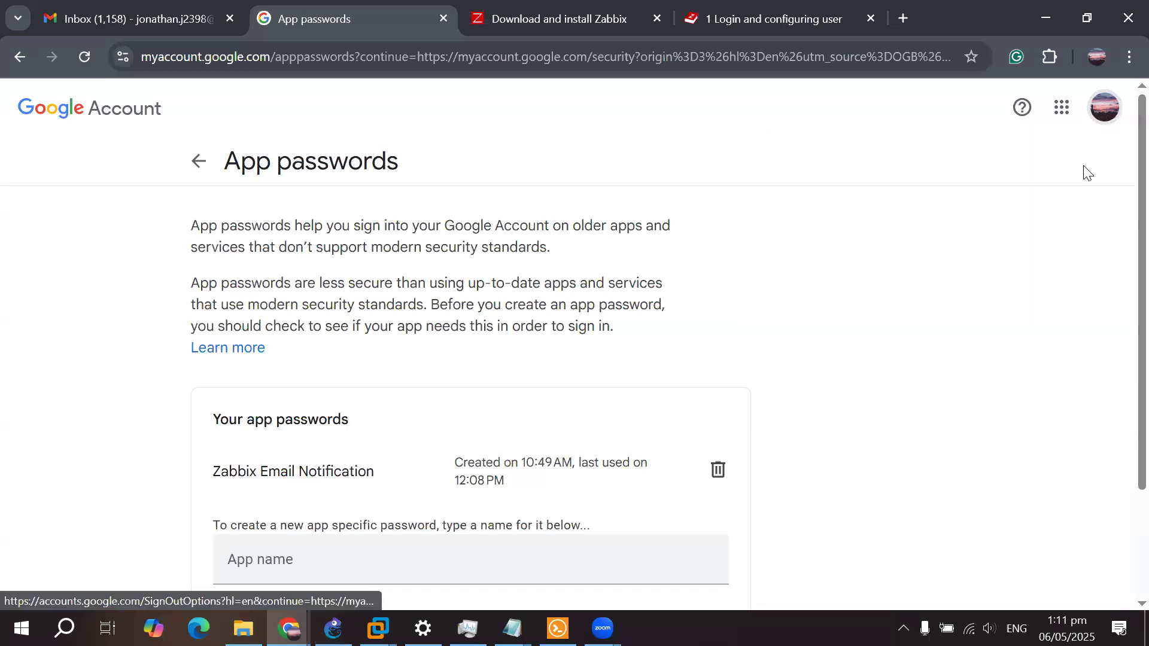
{"action": "left_click", "coordinate": [147, 16]}
{"action": "left_click", "coordinate": [1119, 109]}
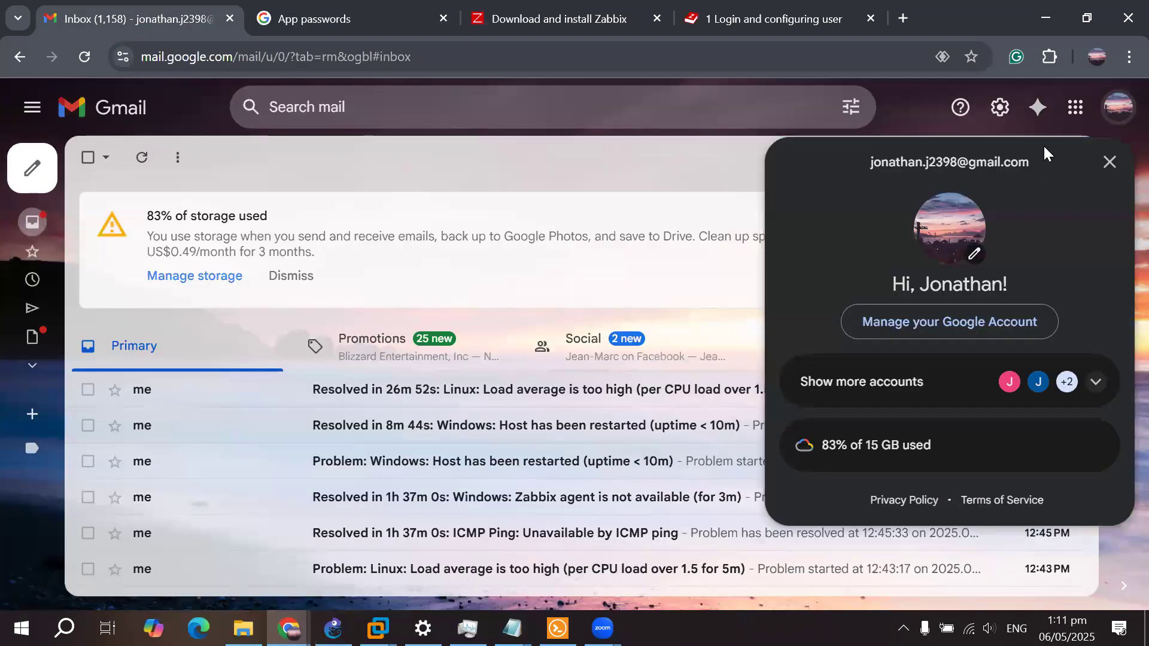
{"action": "left_click_drag", "start_coordinate": [1043, 160], "coordinate": [831, 159]}
{"action": "key", "text": "ctrl+c"}
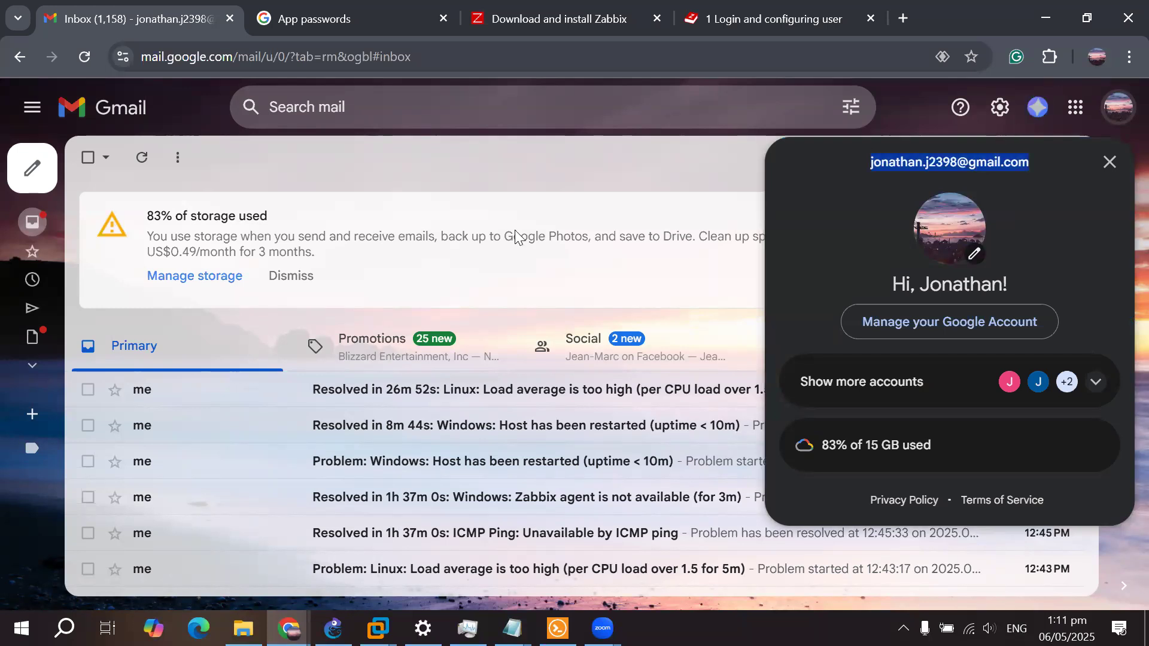
Back in Zabbix, paste the recipient's email address, set the subject to "Test subject 6", and send the test message
{"action": "key", "text": "alt+Tab"}
{"action": "key", "text": "ctrl+v"}
{"action": "left_click", "coordinate": [519, 261]}
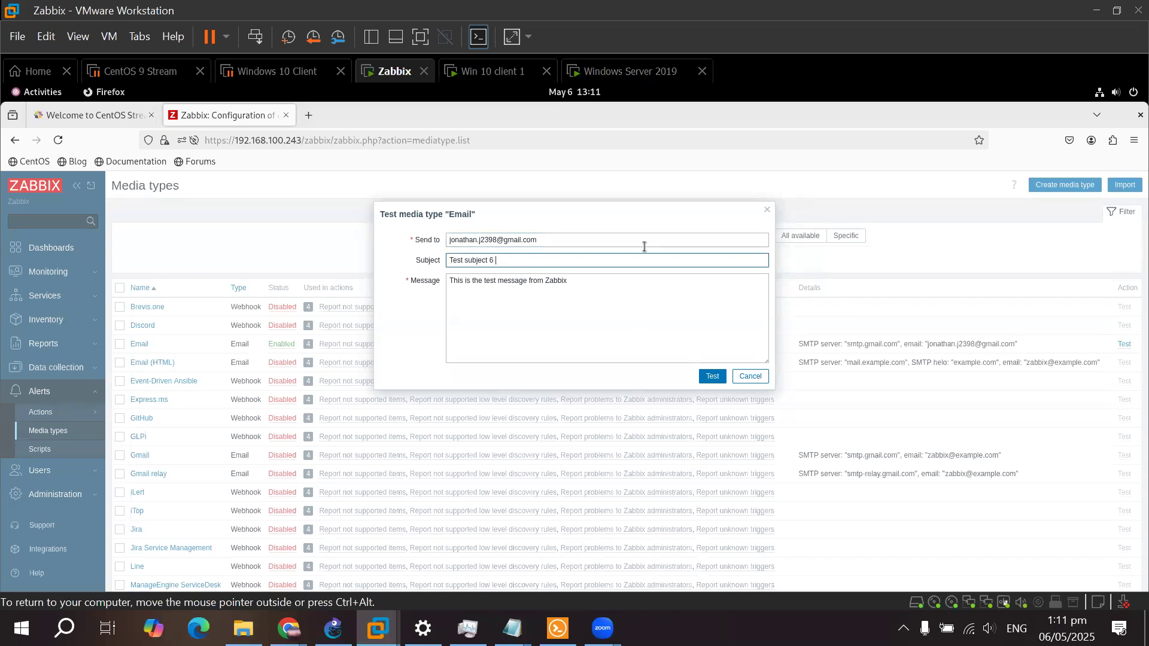
{"action": "left_click", "coordinate": [621, 297]}
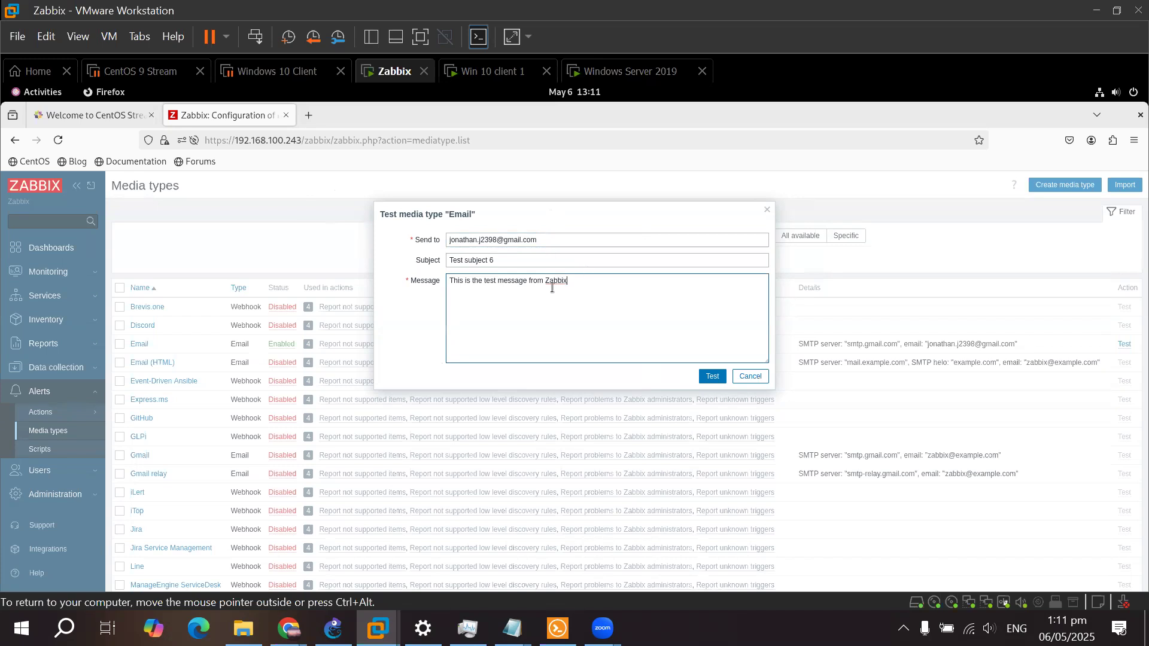
{"action": "left_click", "coordinate": [715, 377]}
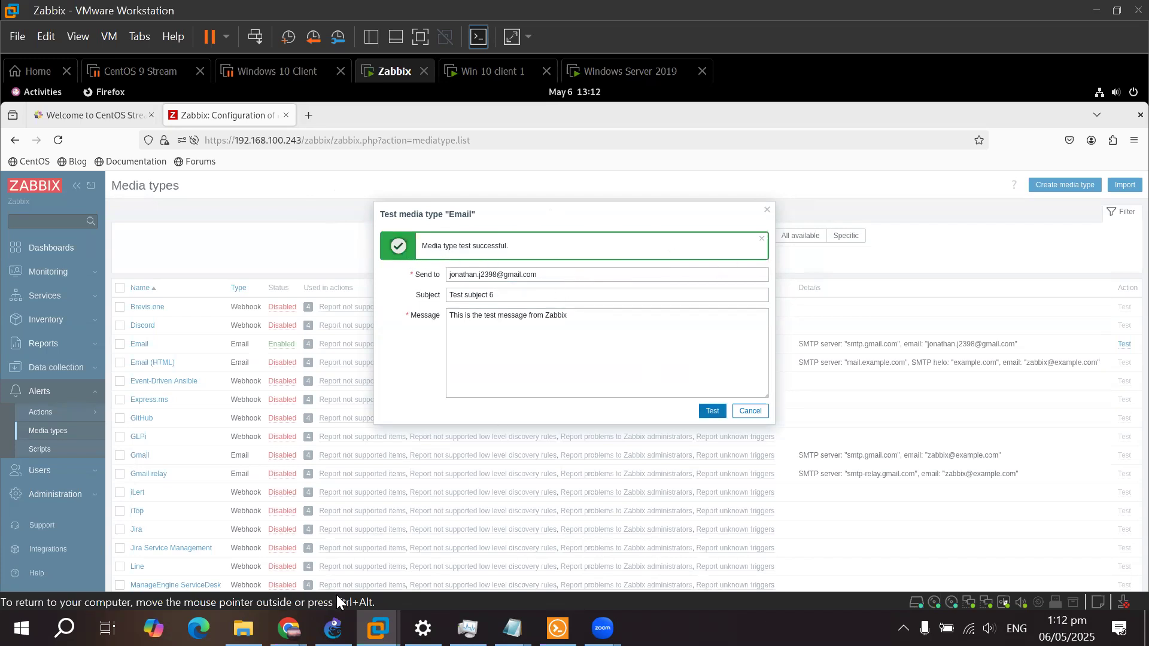
Check the Gmail inbox for the test email, and return to the Zabbix virtual machine to close the media type test
{"action": "mouse_move", "coordinate": [288, 628]}
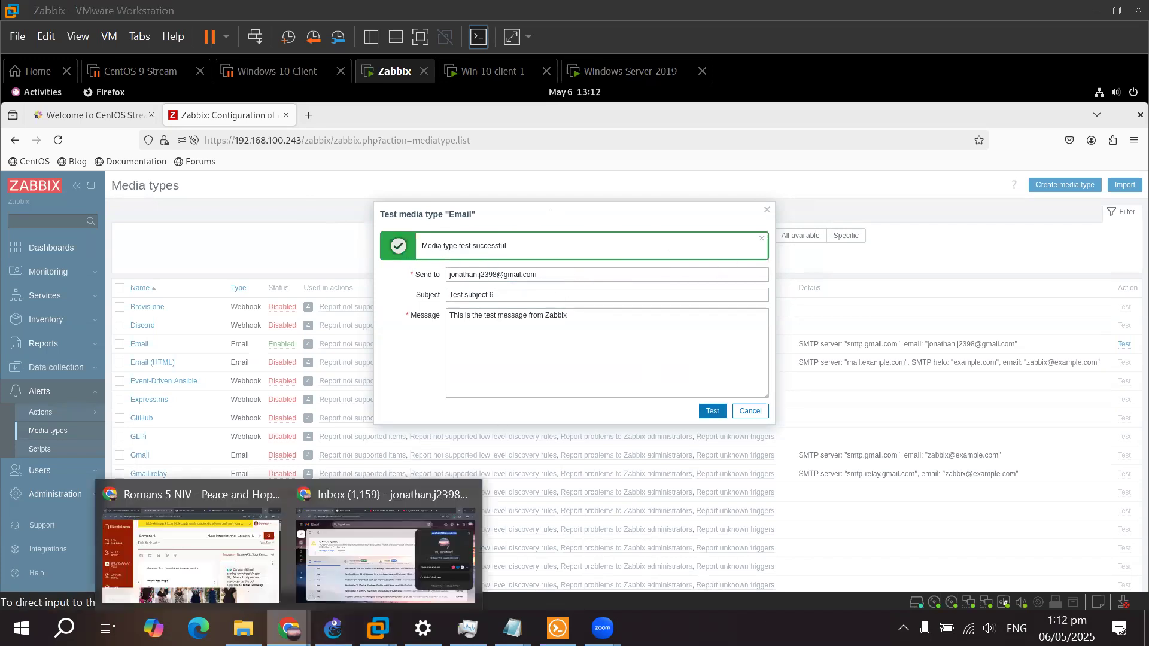
{"action": "left_click", "coordinate": [355, 548]}
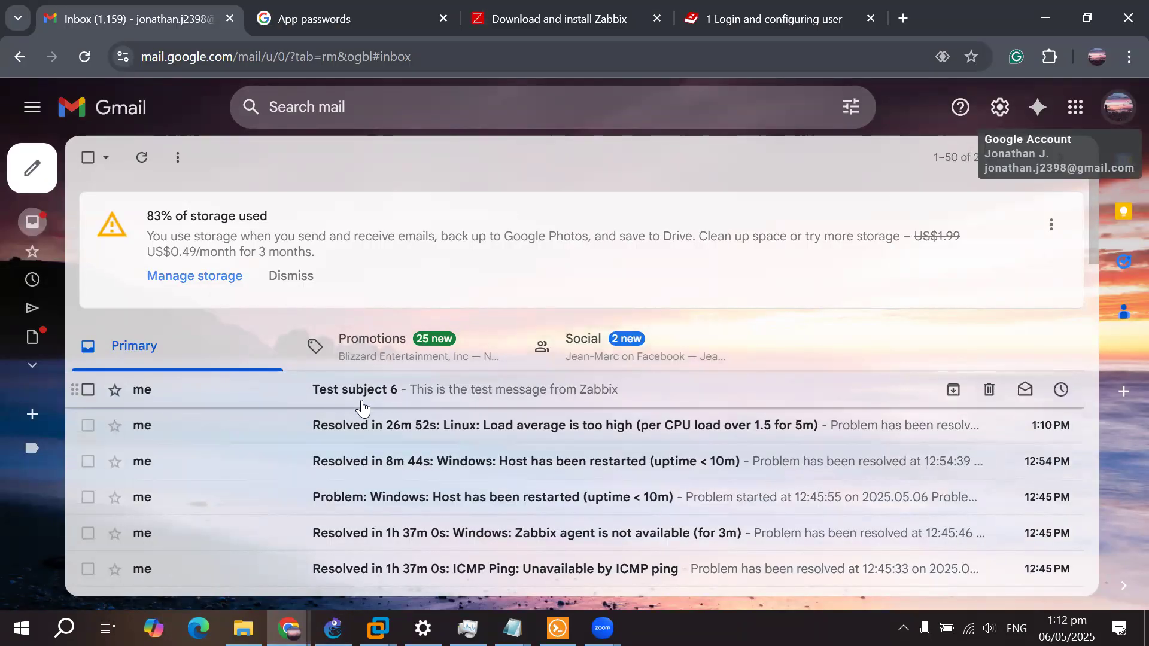
{"action": "scroll", "coordinate": [369, 394], "scroll_direction": "down", "scroll_amount": 1}
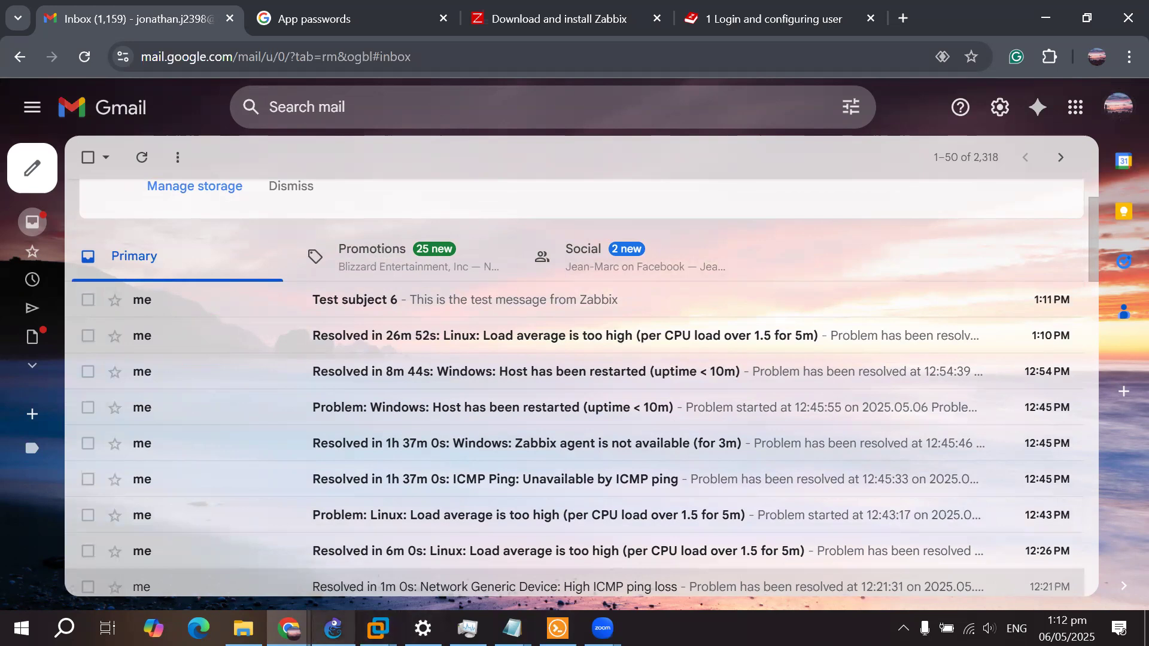
{"action": "mouse_move", "coordinate": [378, 629]}
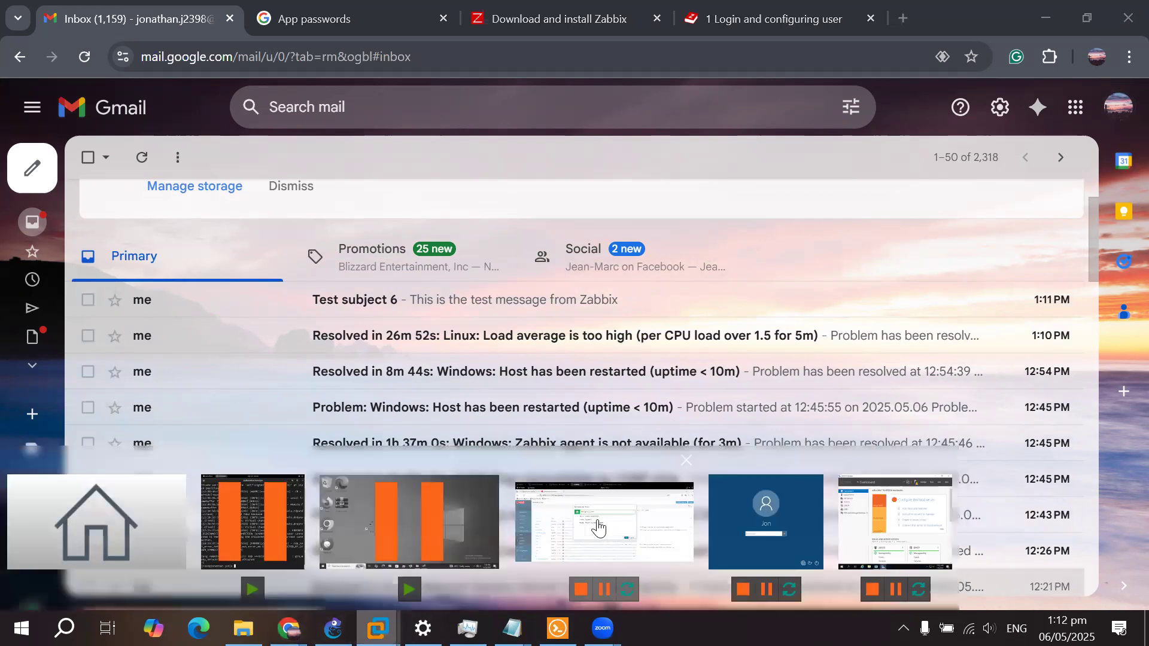
{"action": "left_click", "coordinate": [605, 527]}
{"action": "left_click", "coordinate": [767, 210]}
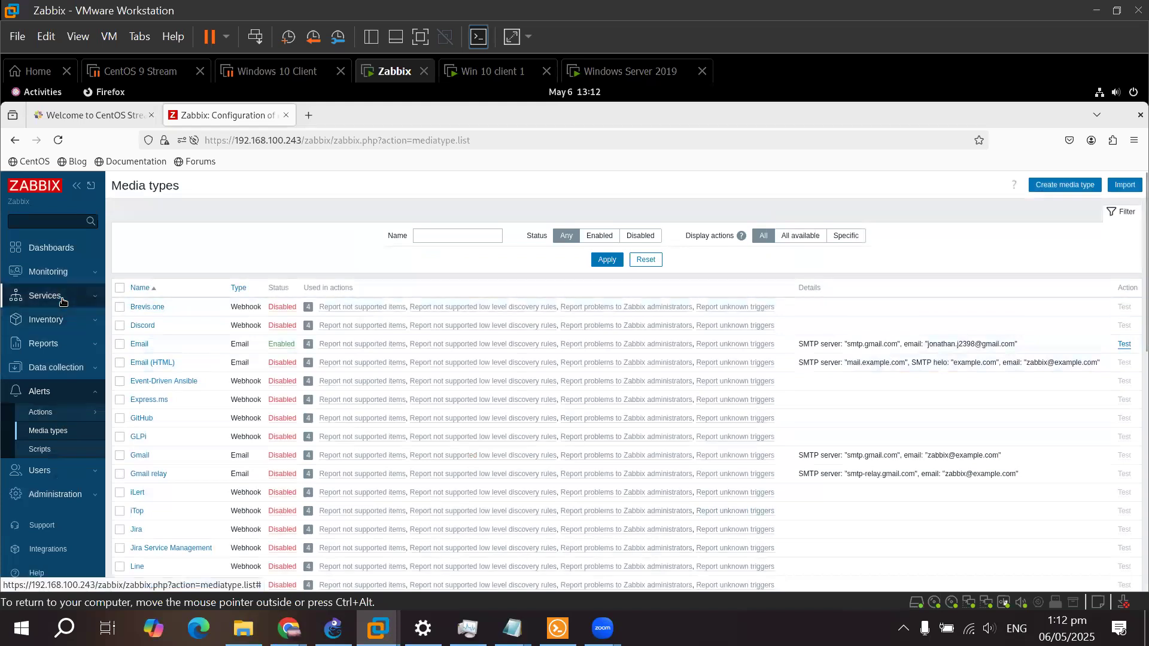
Open the monitored hosts list, filter it by the "windows users" host group, and reset the filter
{"action": "left_click", "coordinate": [60, 273]}
{"action": "left_click", "coordinate": [48, 315]}
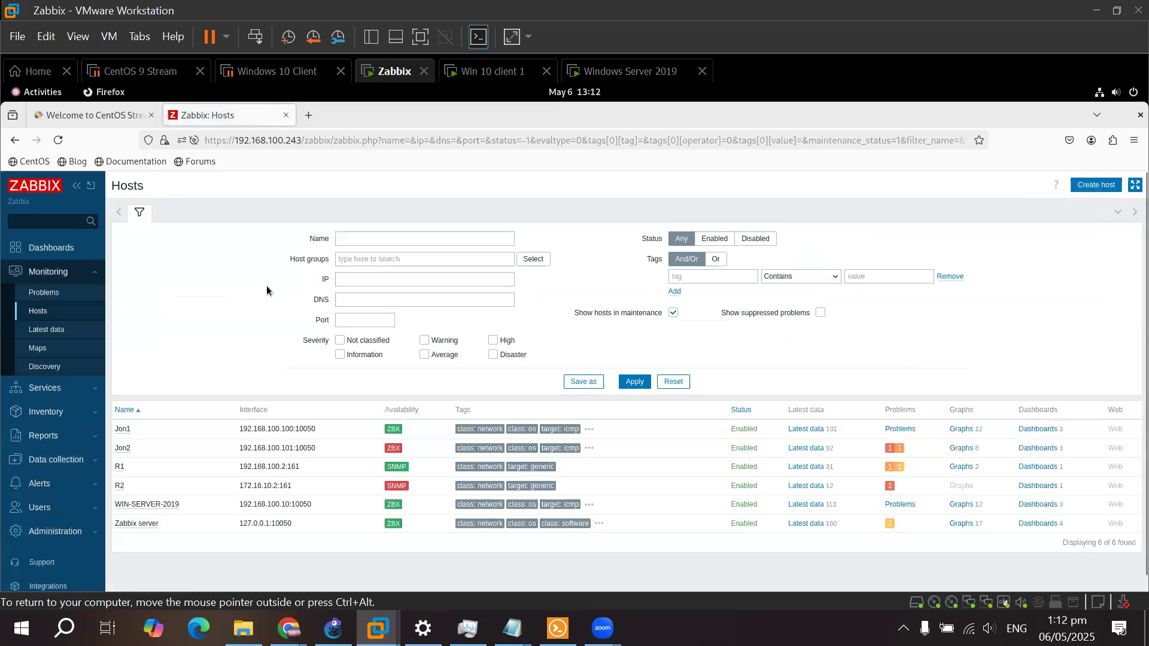
{"action": "scroll", "coordinate": [267, 291], "scroll_direction": "down", "scroll_amount": 1}
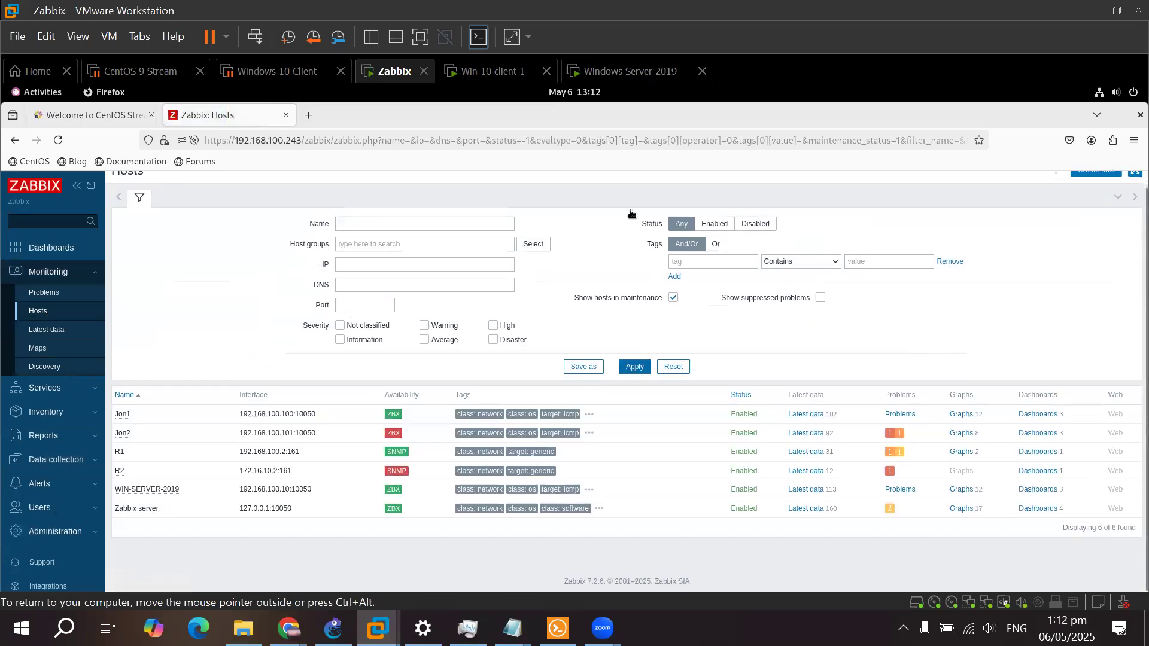
{"action": "left_click", "coordinate": [533, 244]}
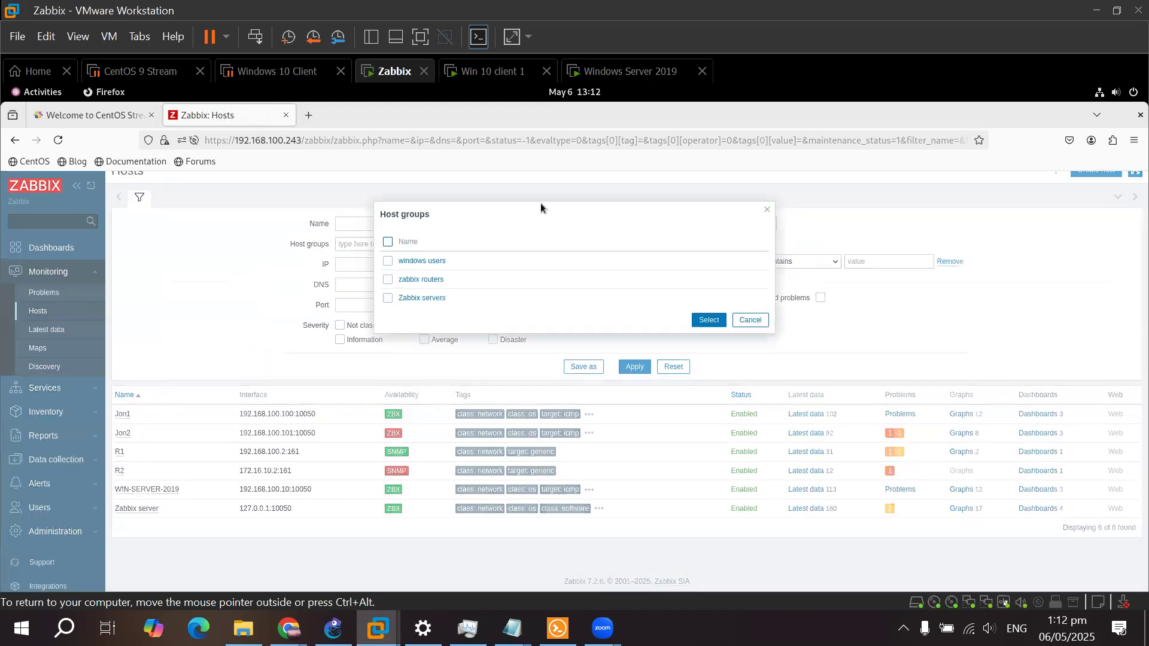
{"action": "left_click", "coordinate": [423, 261]}
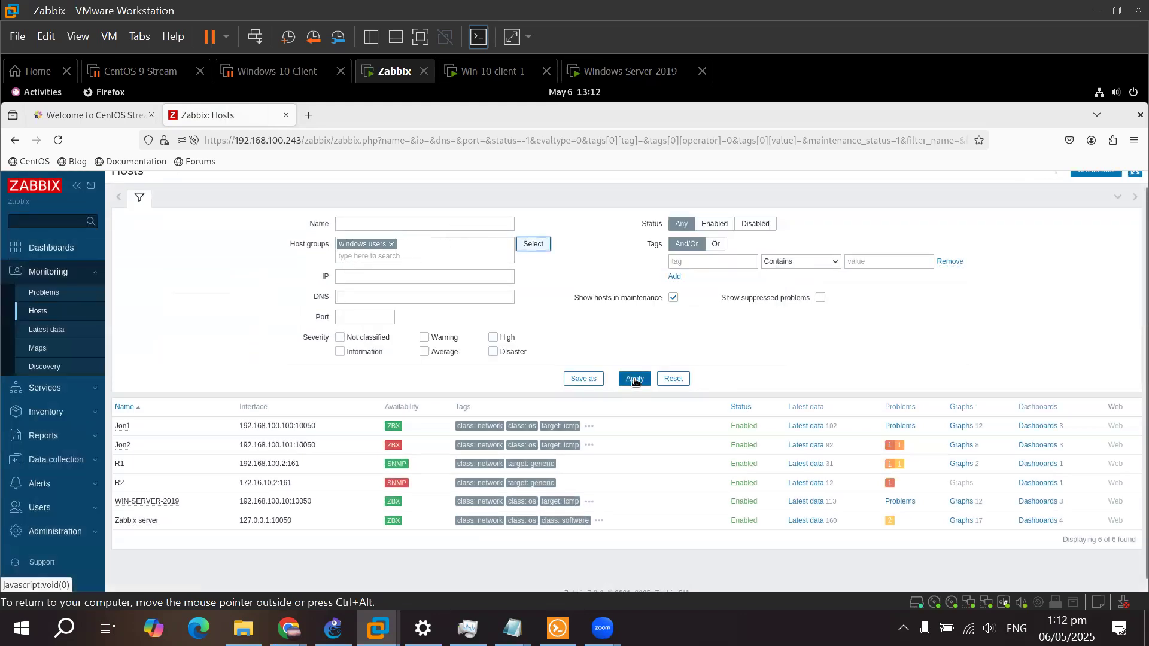
{"action": "left_click", "coordinate": [635, 382]}
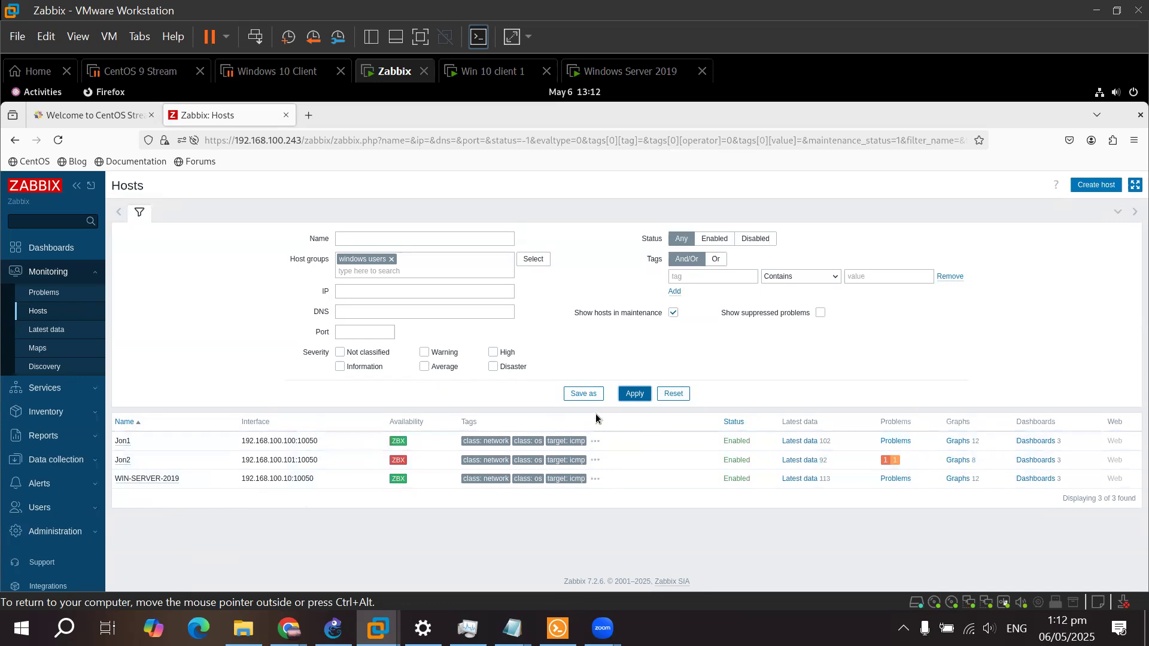
{"action": "left_click", "coordinate": [674, 394]}
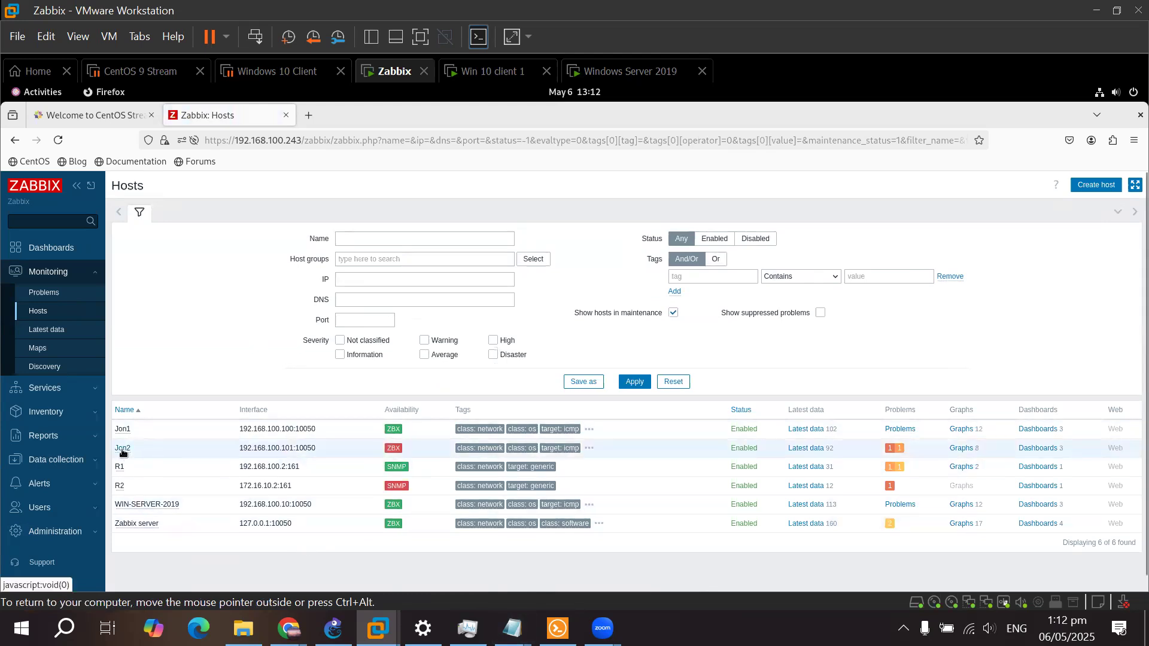
Look at the lab topology in GNS3, and sign in to the Win 10 client 1 virtual machine with the account password
{"action": "left_click", "coordinate": [333, 628]}
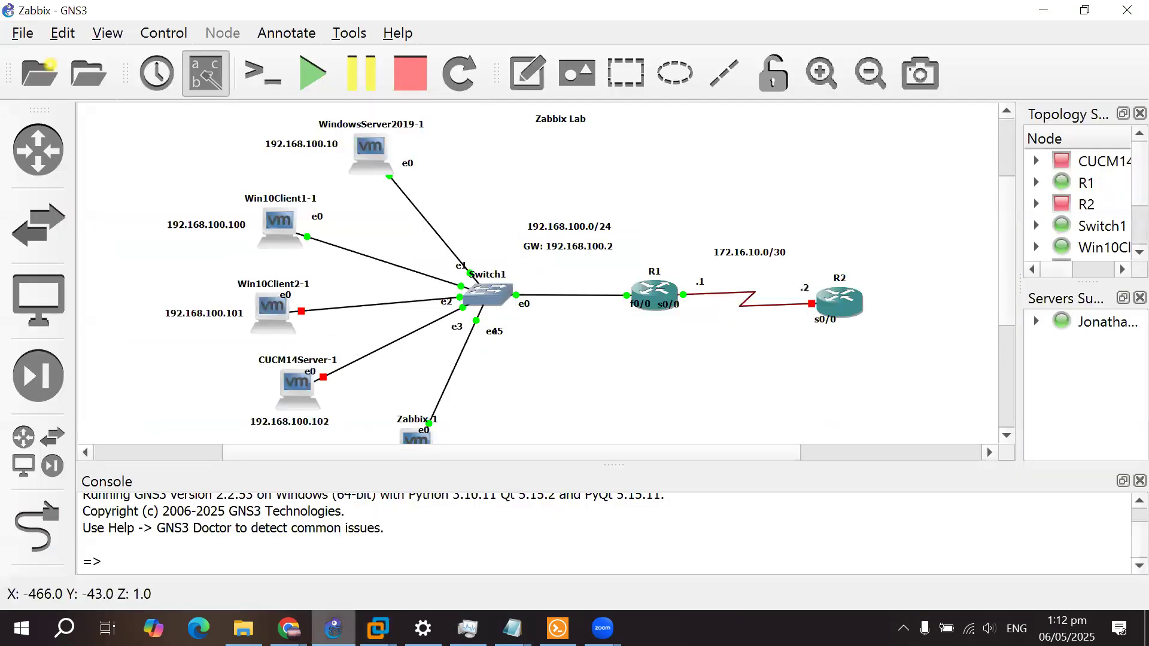
{"action": "key", "text": "alt+Tab"}
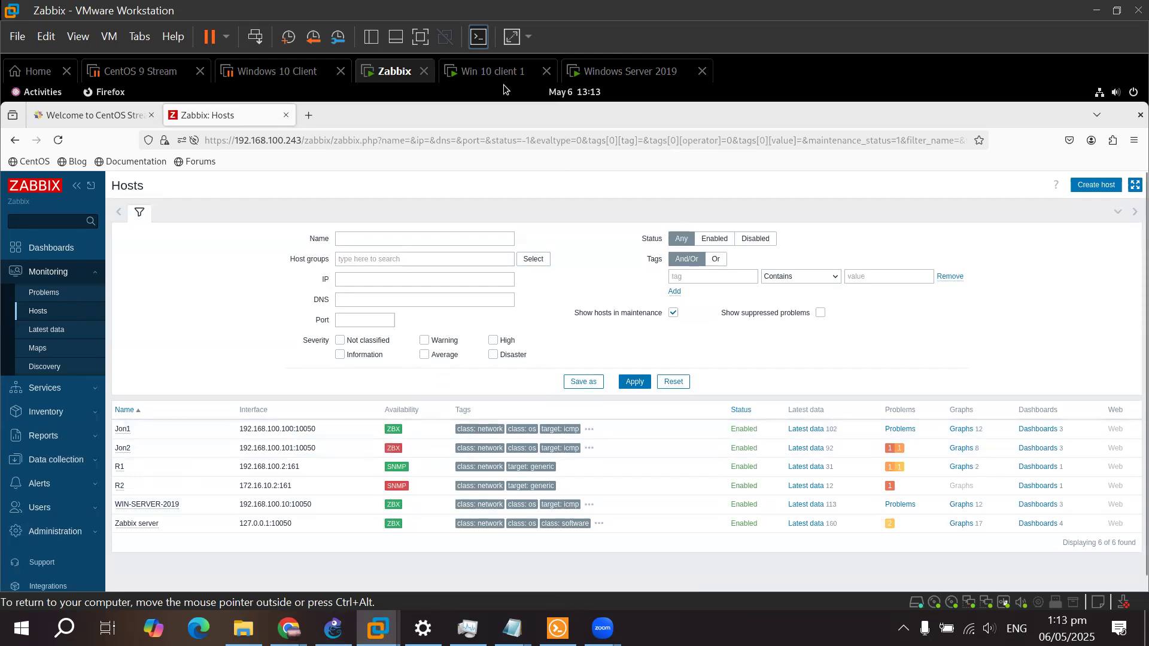
{"action": "left_click", "coordinate": [494, 70]}
{"action": "left_click", "coordinate": [622, 331]}
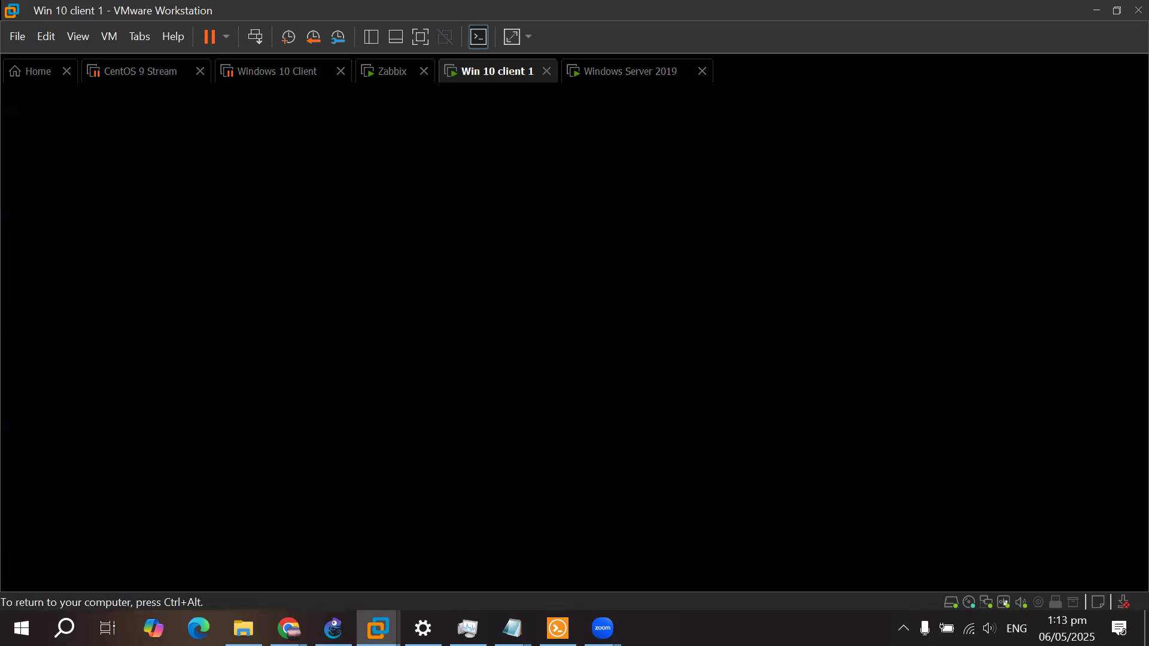
{"action": "type", "text": "a"}
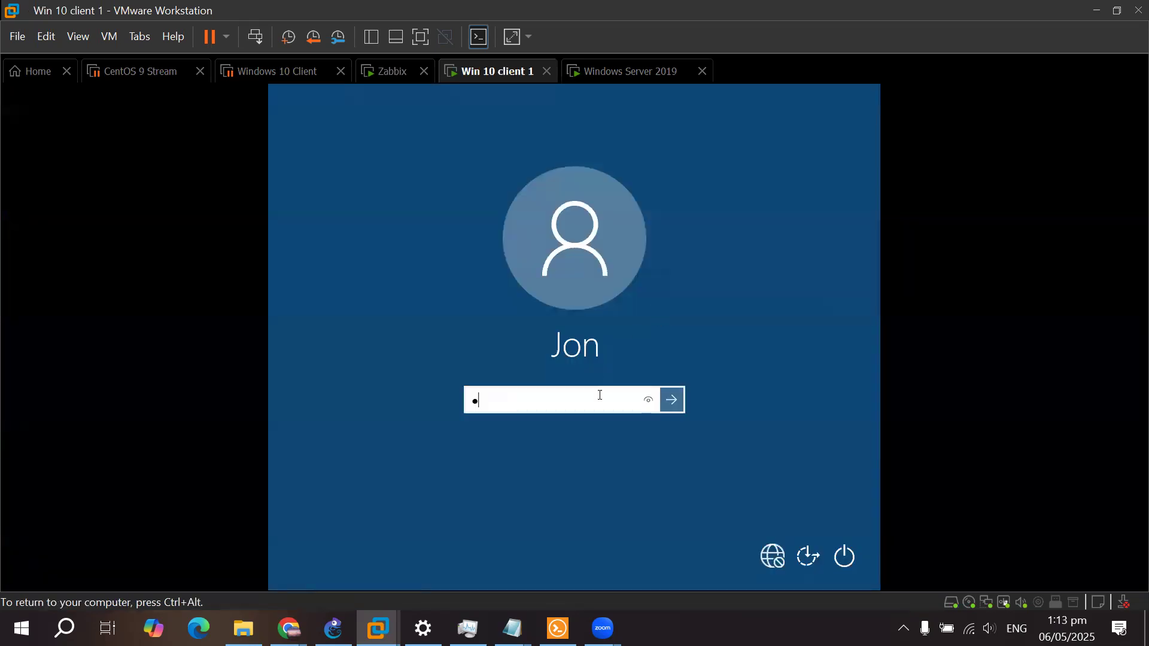
{"action": "key", "text": "Return"}
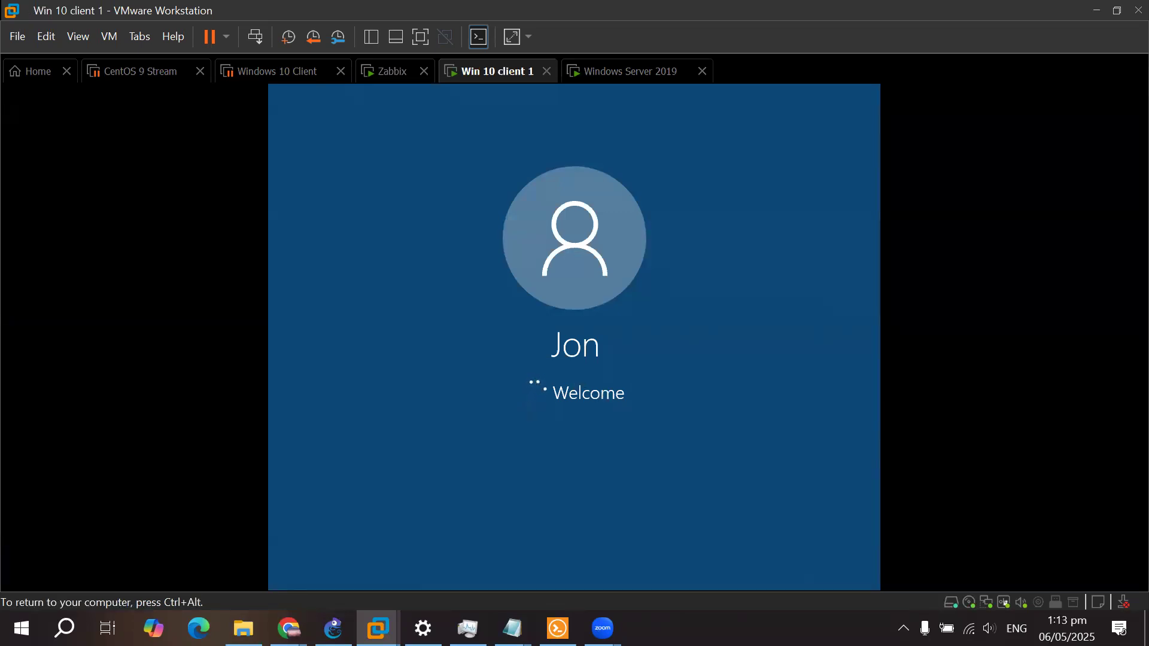
{"action": "key", "text": "ctrl+alt"}
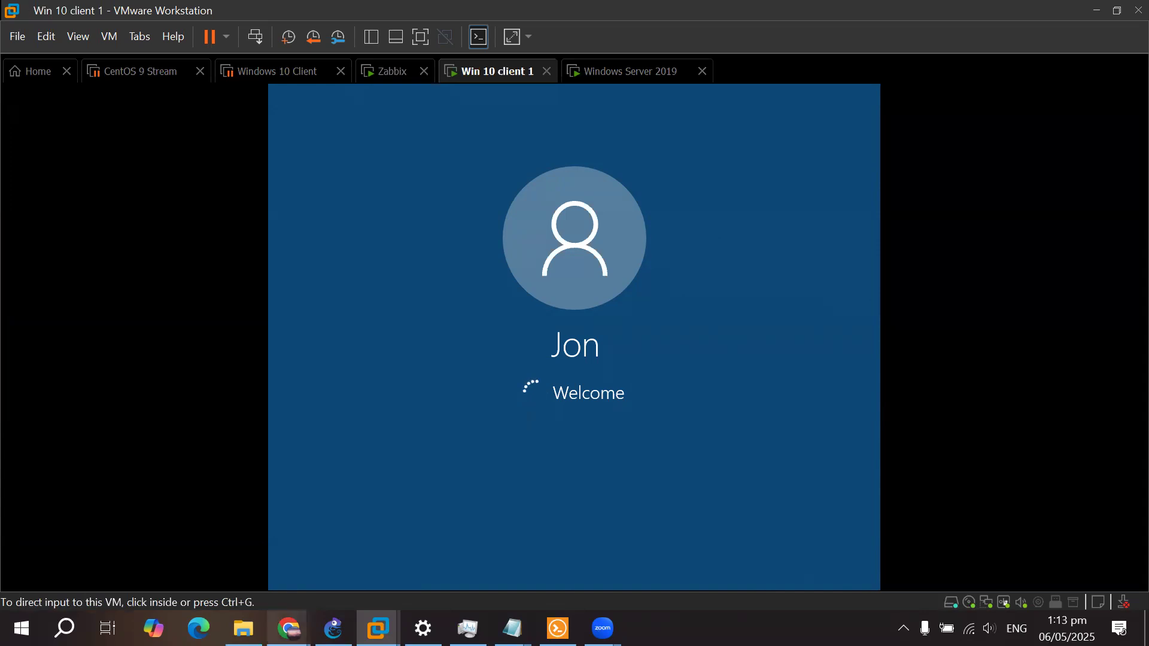
Examine the Windows agent options and v7.2.6 packages on the Zabbix website's agent download page in Chrome, and return to Win 10 client 1
{"action": "mouse_move", "coordinate": [288, 628]}
{"action": "left_click", "coordinate": [407, 551]}
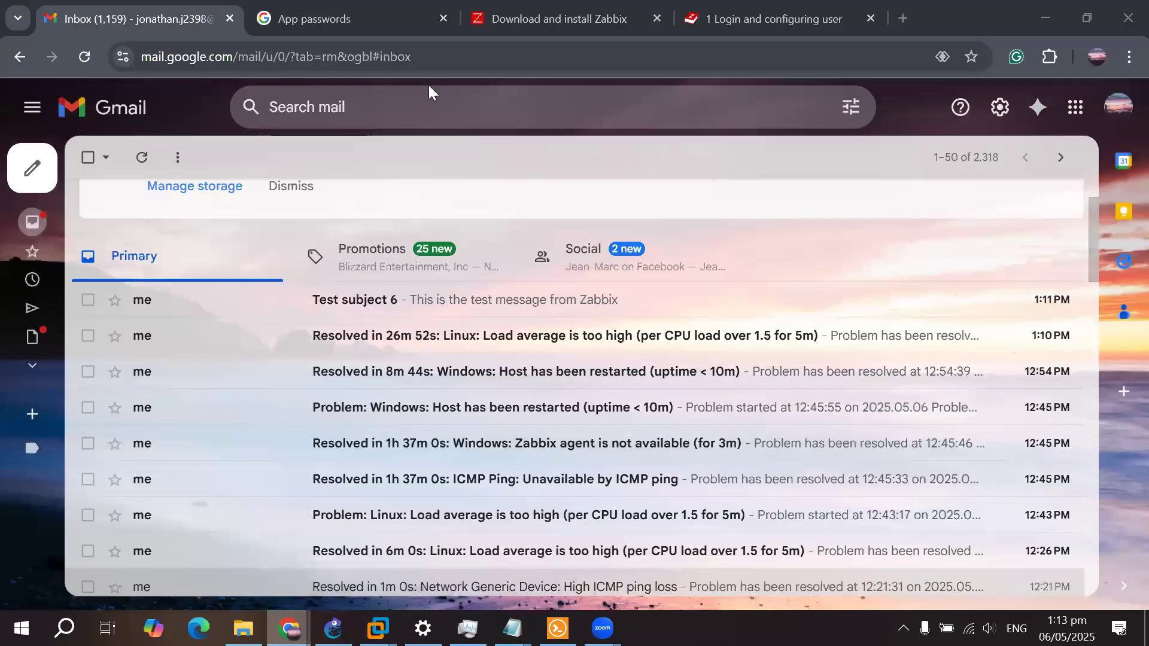
{"action": "left_click", "coordinate": [600, 26]}
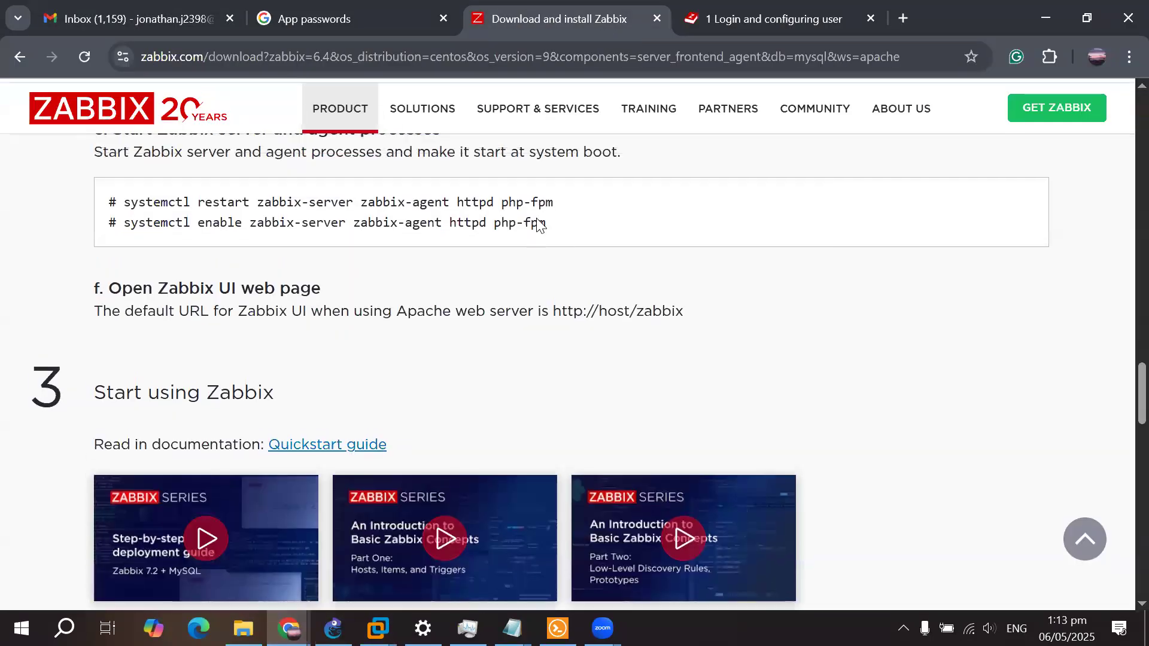
{"action": "scroll", "coordinate": [539, 224], "scroll_direction": "up", "scroll_amount": 20}
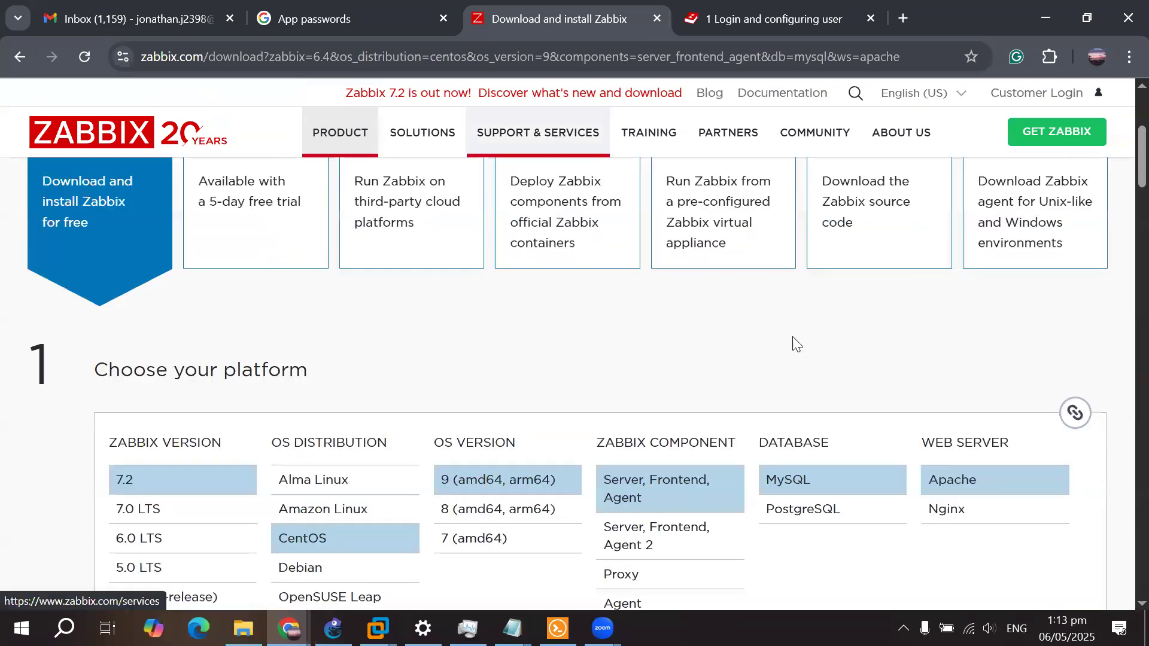
{"action": "scroll", "coordinate": [898, 359], "scroll_direction": "up", "scroll_amount": 5}
{"action": "left_click", "coordinate": [1064, 398]}
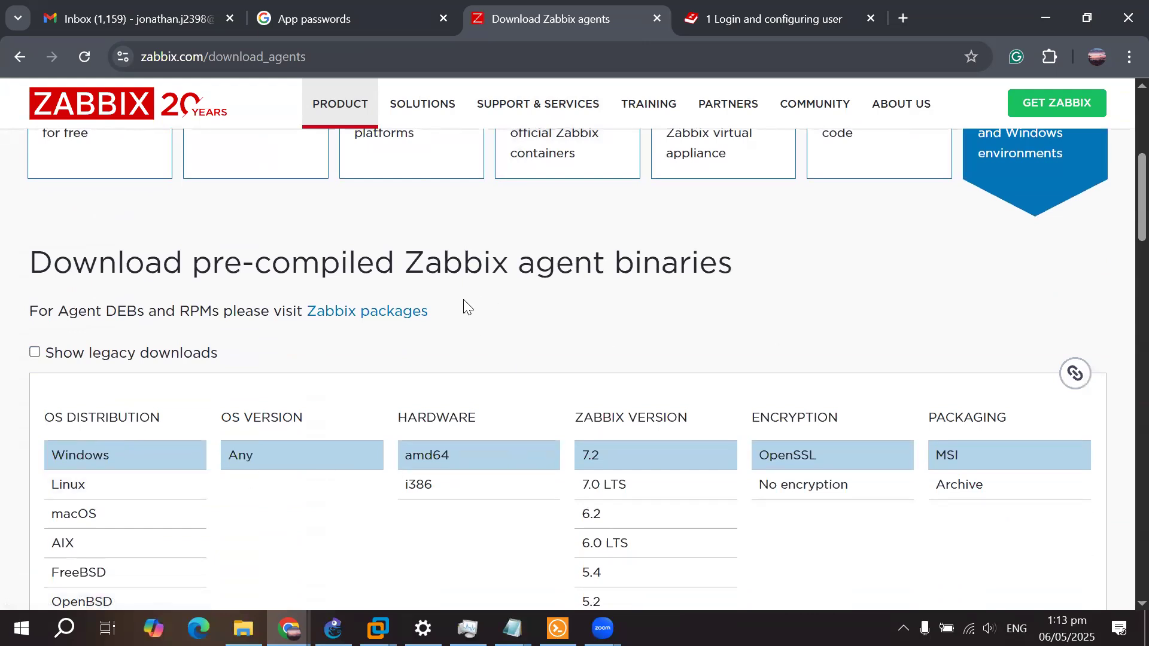
{"action": "scroll", "coordinate": [574, 326], "scroll_direction": "down", "scroll_amount": 1}
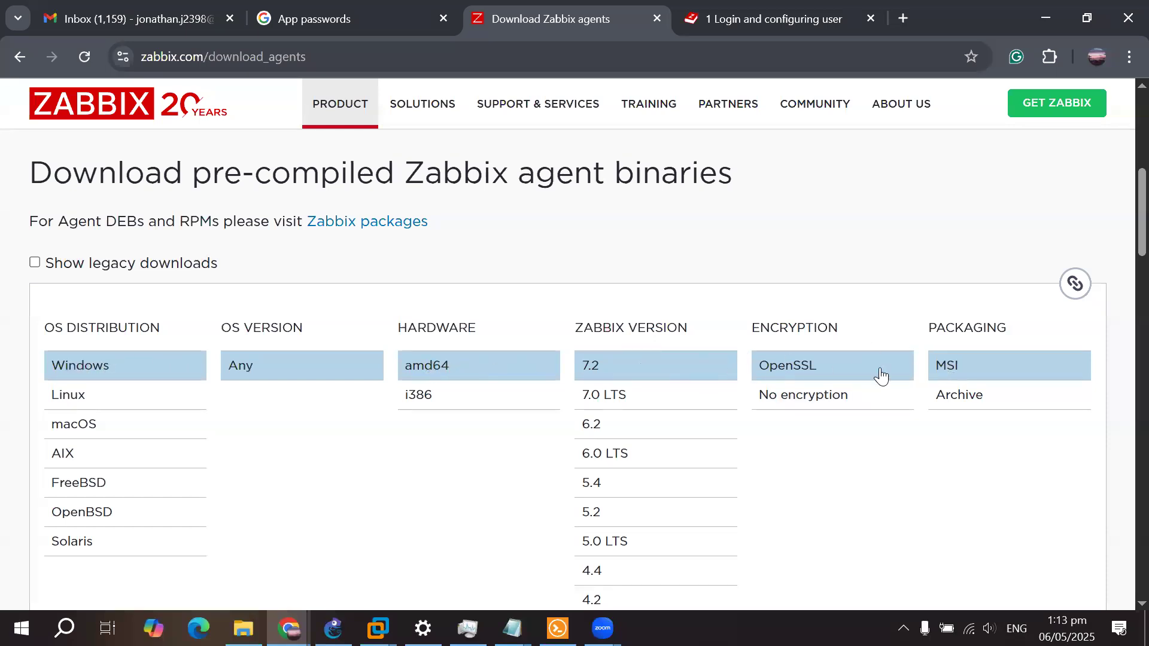
{"action": "scroll", "coordinate": [323, 306], "scroll_direction": "down", "scroll_amount": 9}
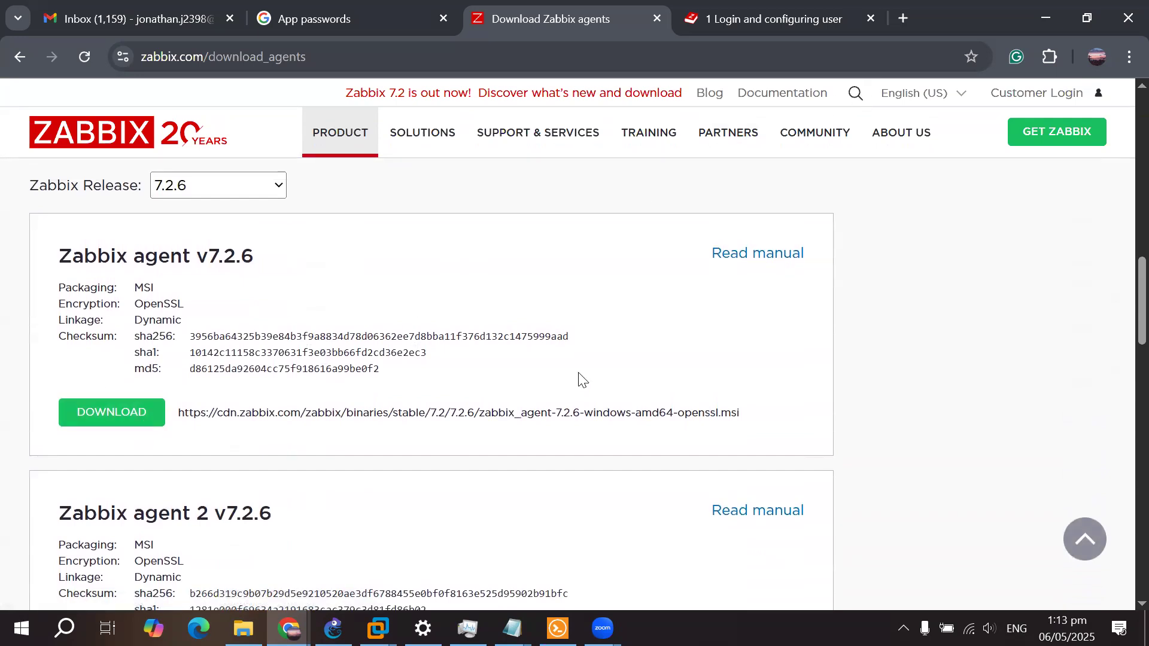
{"action": "left_click", "coordinate": [378, 629]}
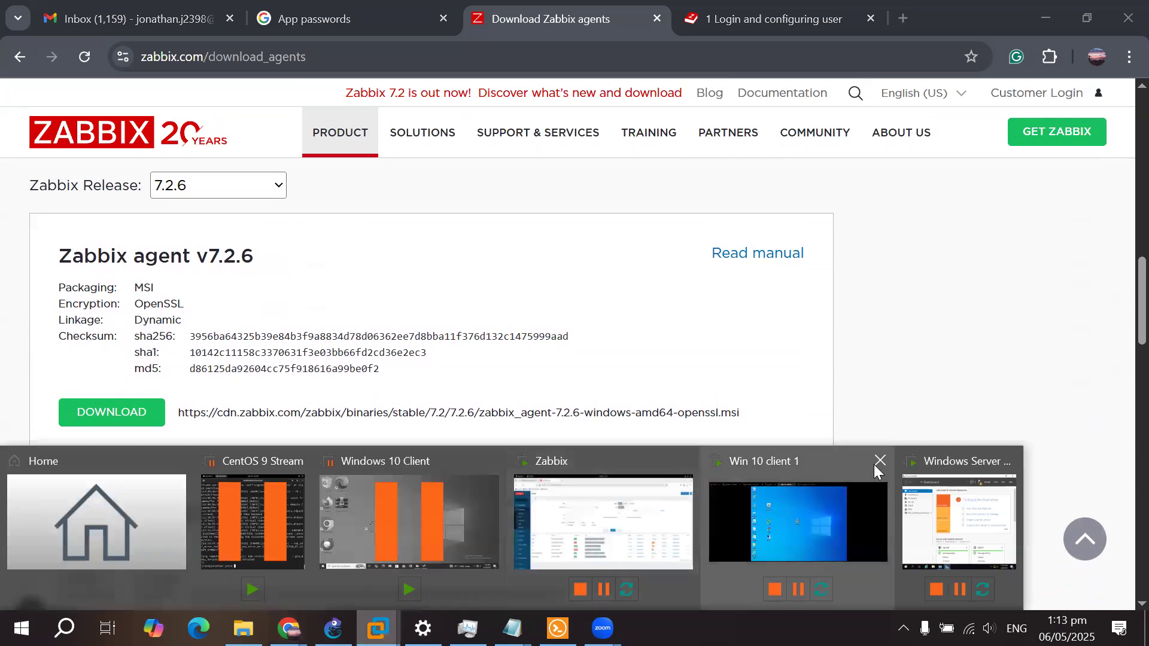
{"action": "left_click", "coordinate": [803, 512]}
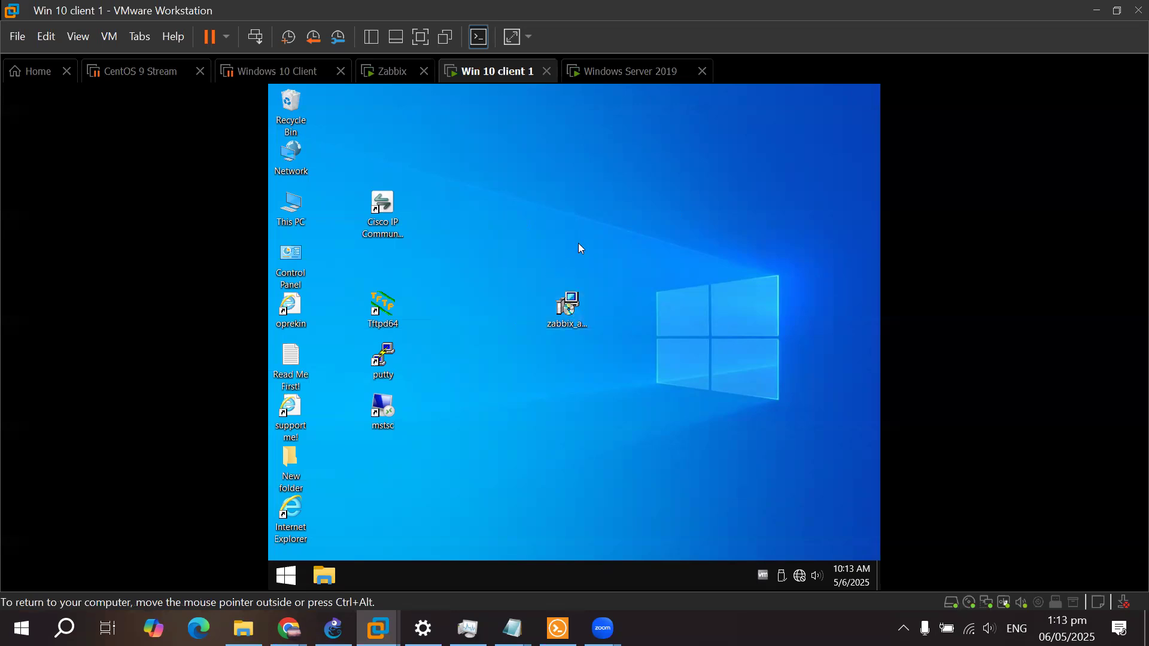
Open the Zabbix agent 7.2.6 installer from the desktop, look at its change, repair and remove options, and exit the setup wizard
{"action": "double_click", "coordinate": [571, 317]}
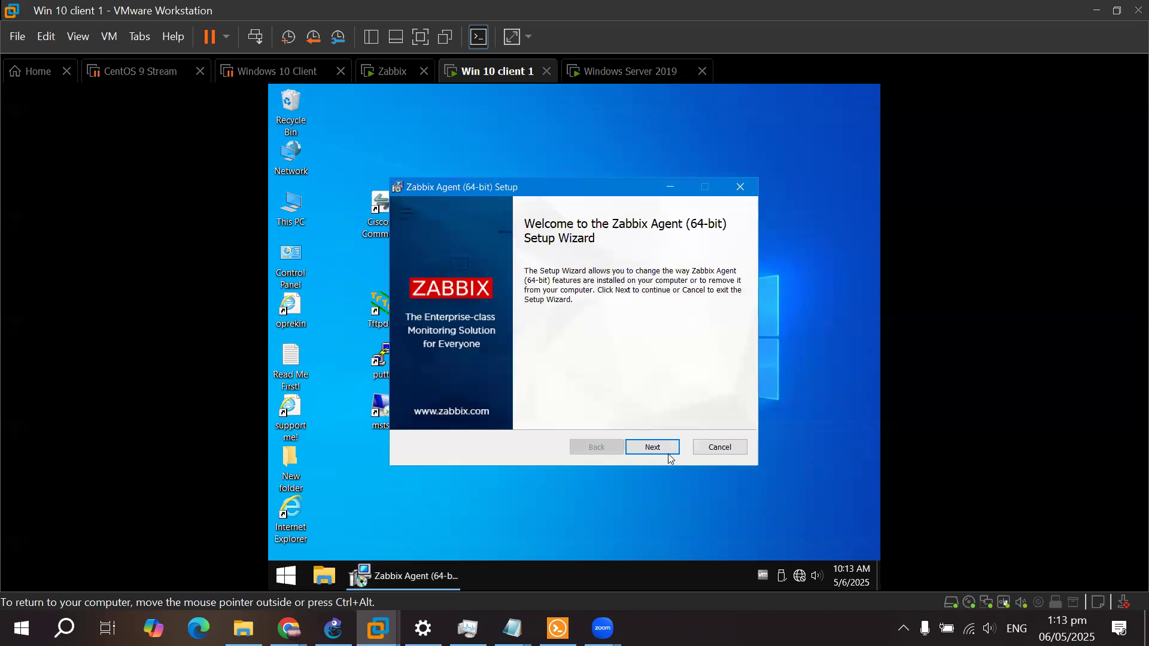
{"action": "left_click", "coordinate": [667, 455]}
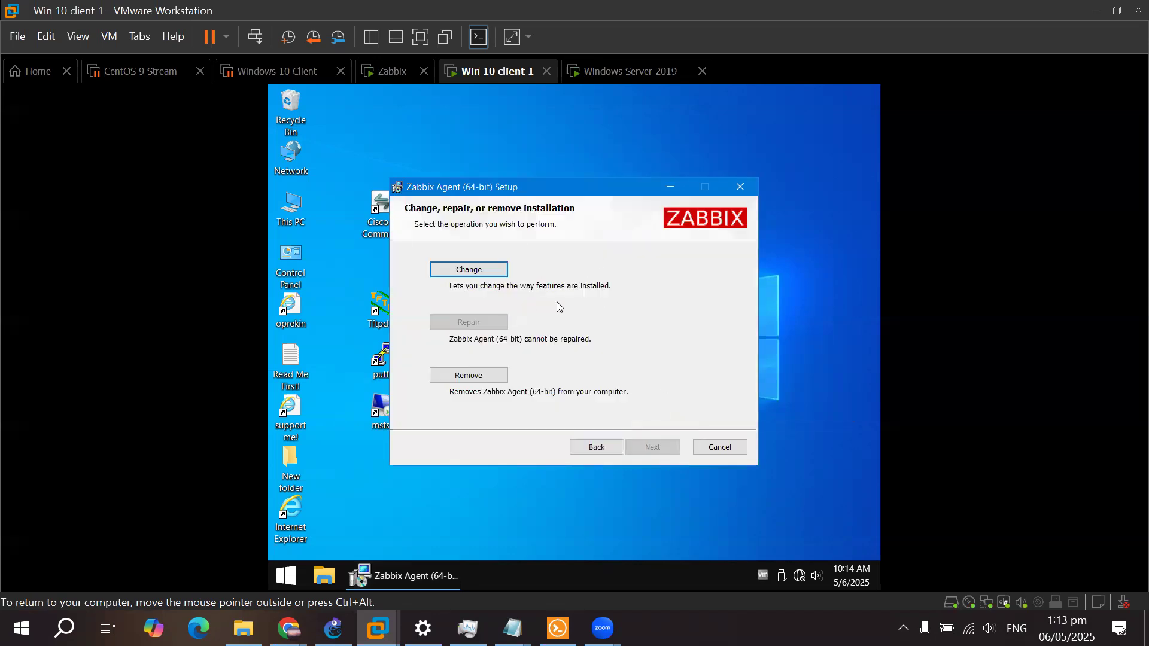
{"action": "left_click", "coordinate": [595, 450]}
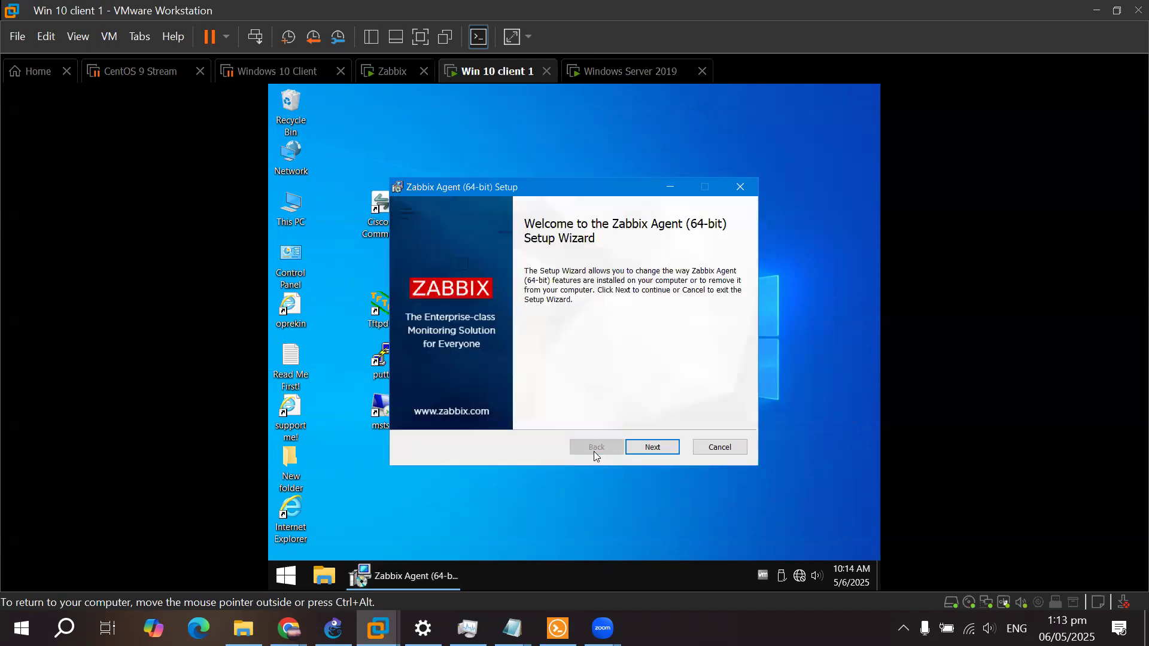
{"action": "left_click", "coordinate": [740, 187]}
{"action": "left_click", "coordinate": [544, 356]}
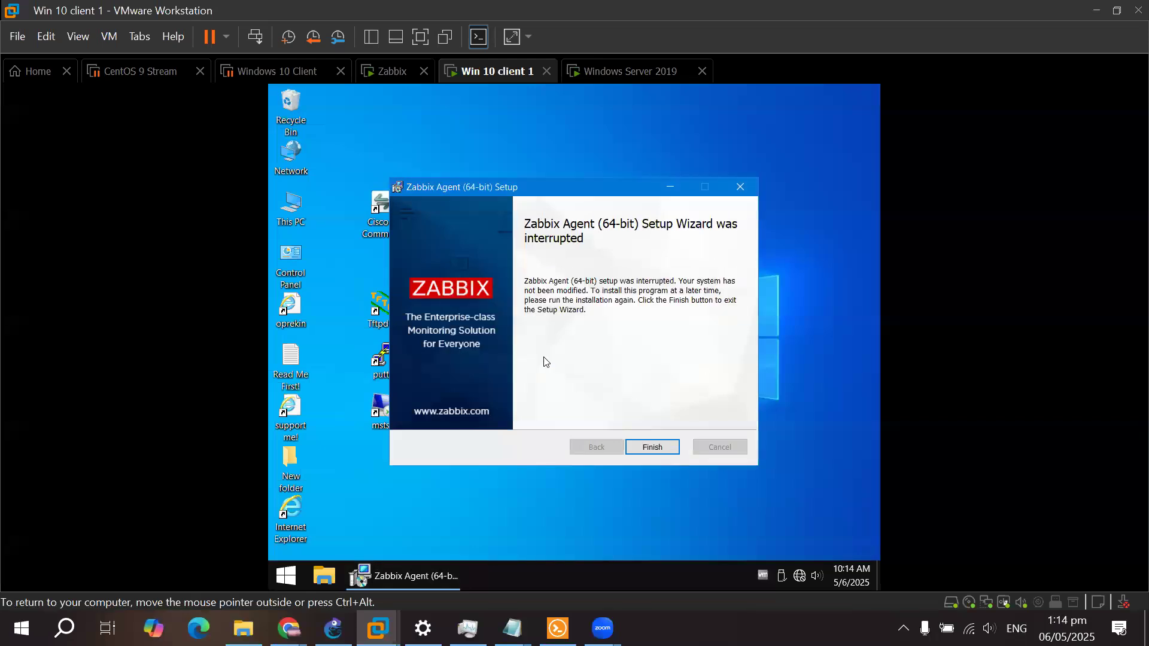
{"action": "left_click", "coordinate": [745, 184]}
{"action": "left_click", "coordinate": [554, 466]}
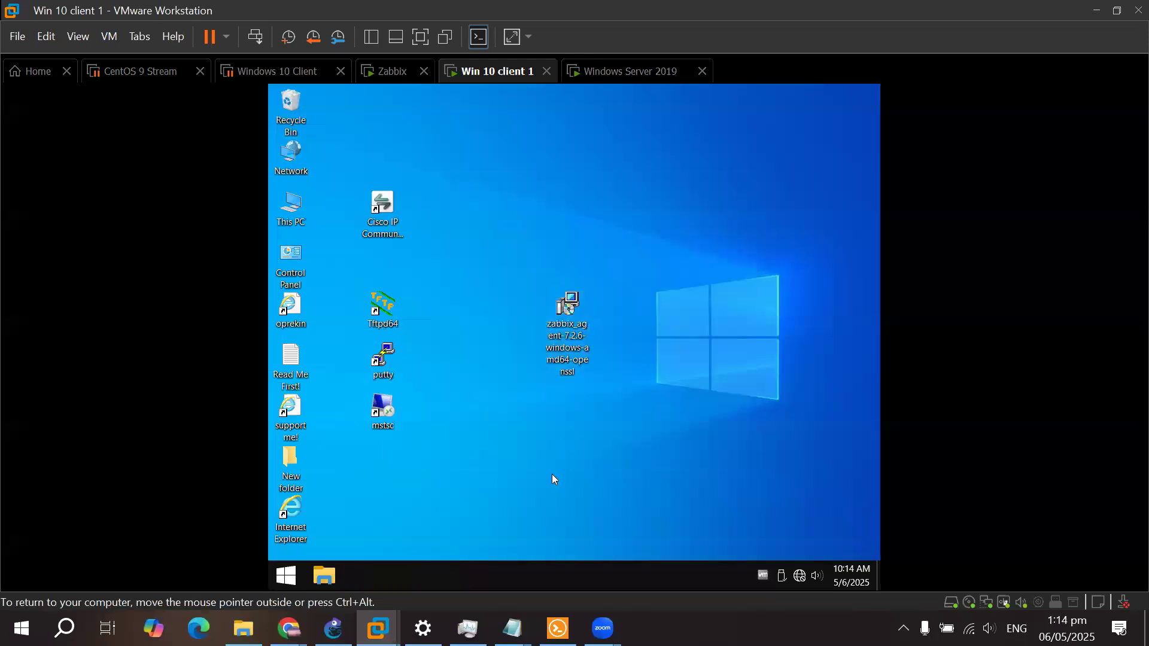
Open Windows Services on Win 10 client 1, find the Zabbix Agent service, and stop it
{"action": "left_click", "coordinate": [293, 580]}
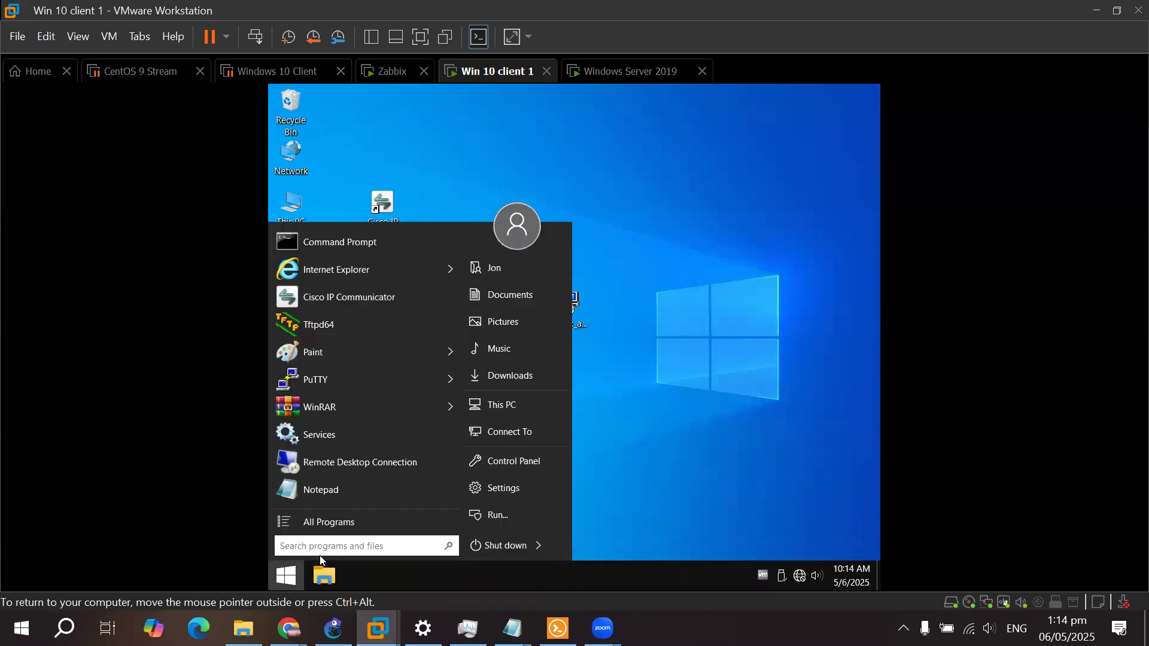
{"action": "left_click", "coordinate": [347, 441]}
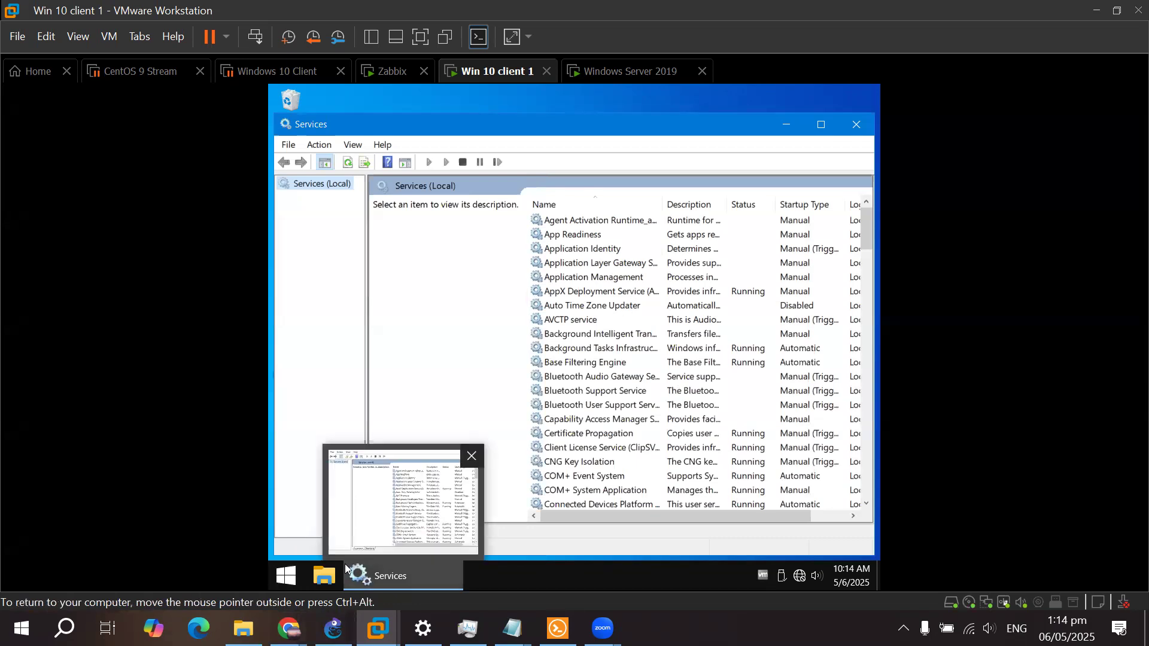
{"action": "left_click", "coordinate": [611, 376]}
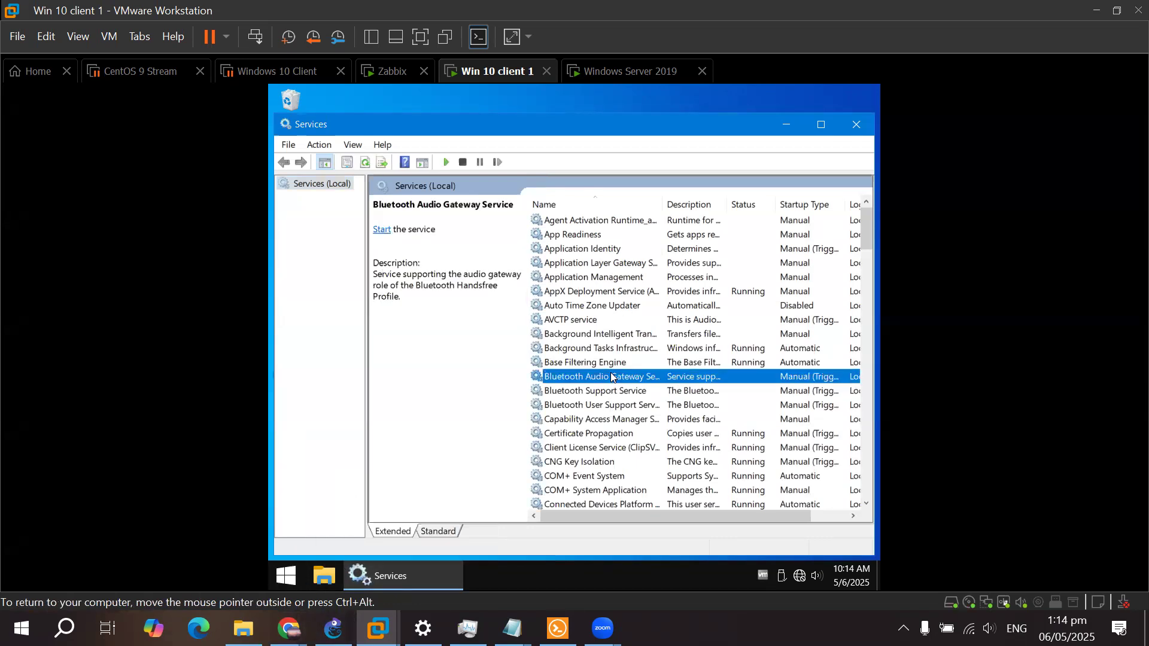
{"action": "key", "text": "z"}
{"action": "left_click_drag", "start_coordinate": [674, 508], "coordinate": [789, 513]}
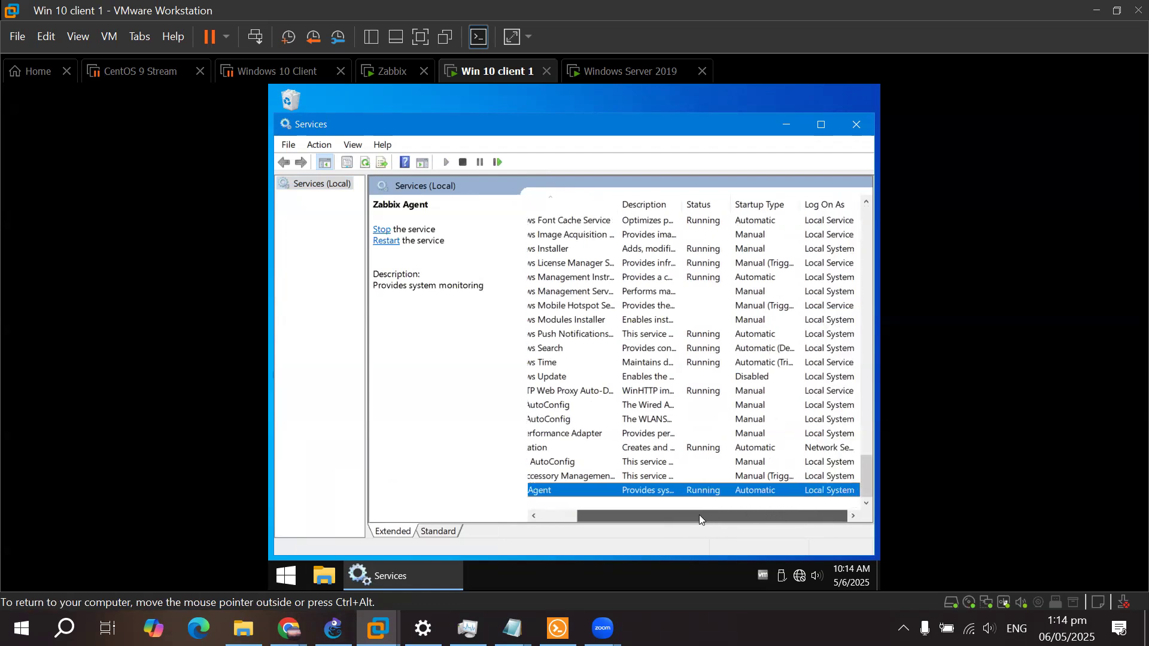
{"action": "left_click_drag", "start_coordinate": [700, 518], "coordinate": [637, 513]}
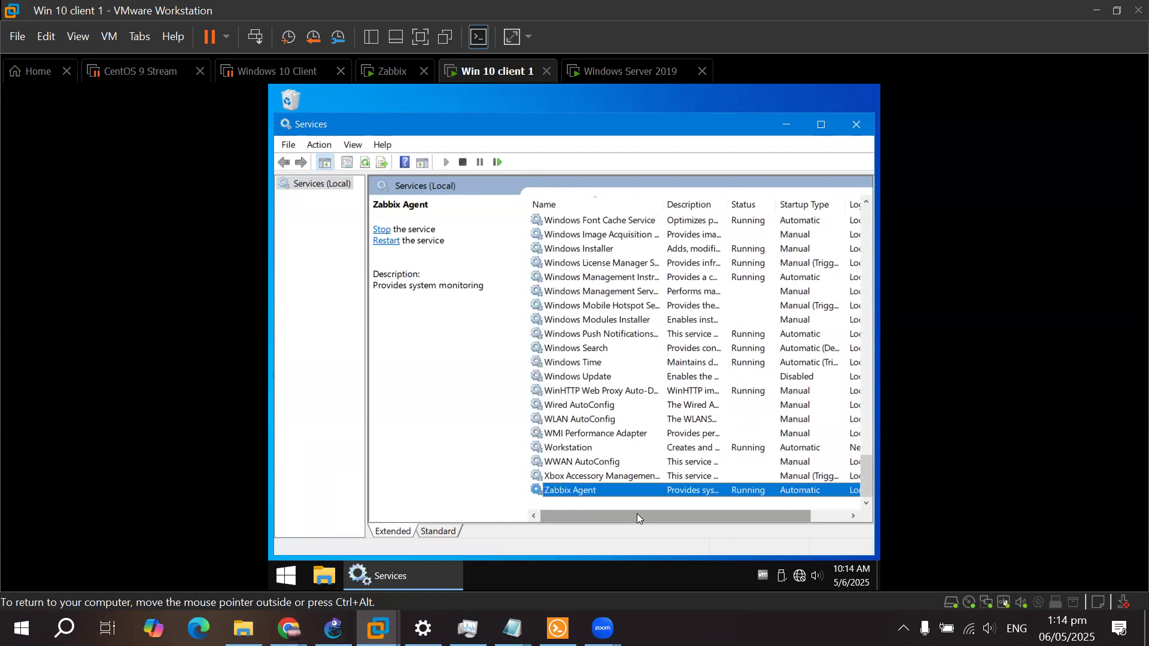
{"action": "right_click", "coordinate": [584, 496]}
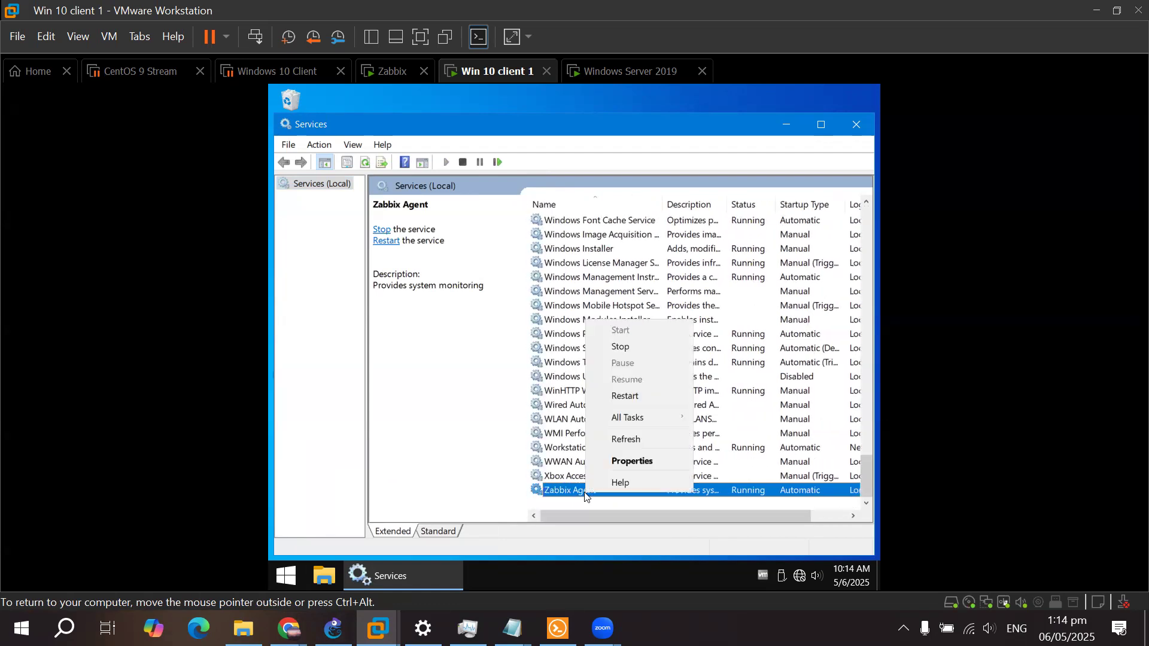
{"action": "left_click", "coordinate": [637, 347]}
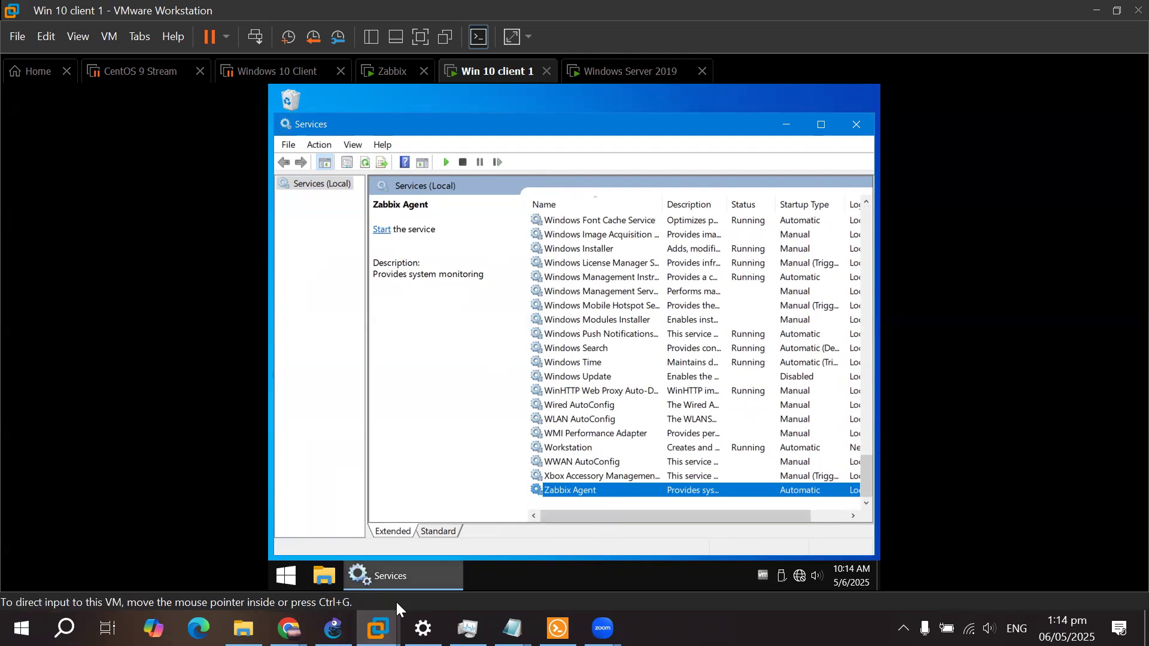
Check the hosts list in the Zabbix virtual machine and the newest alert emails in the Gmail inbox, and return to Zabbix
{"action": "mouse_move", "coordinate": [377, 628]}
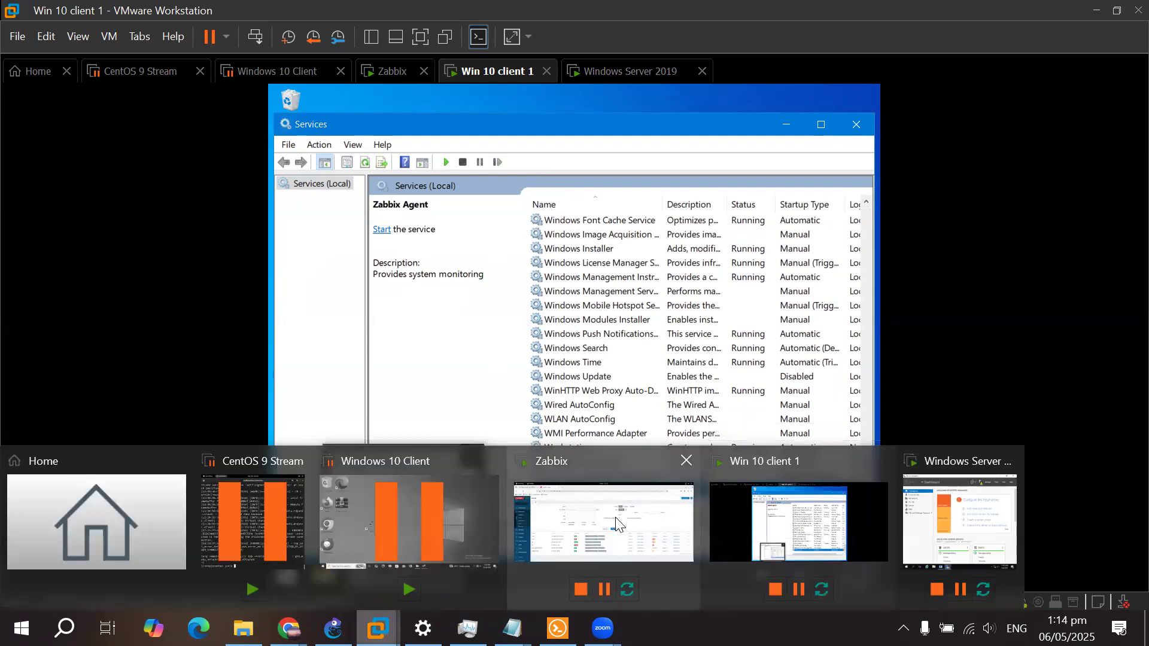
{"action": "left_click", "coordinate": [616, 494]}
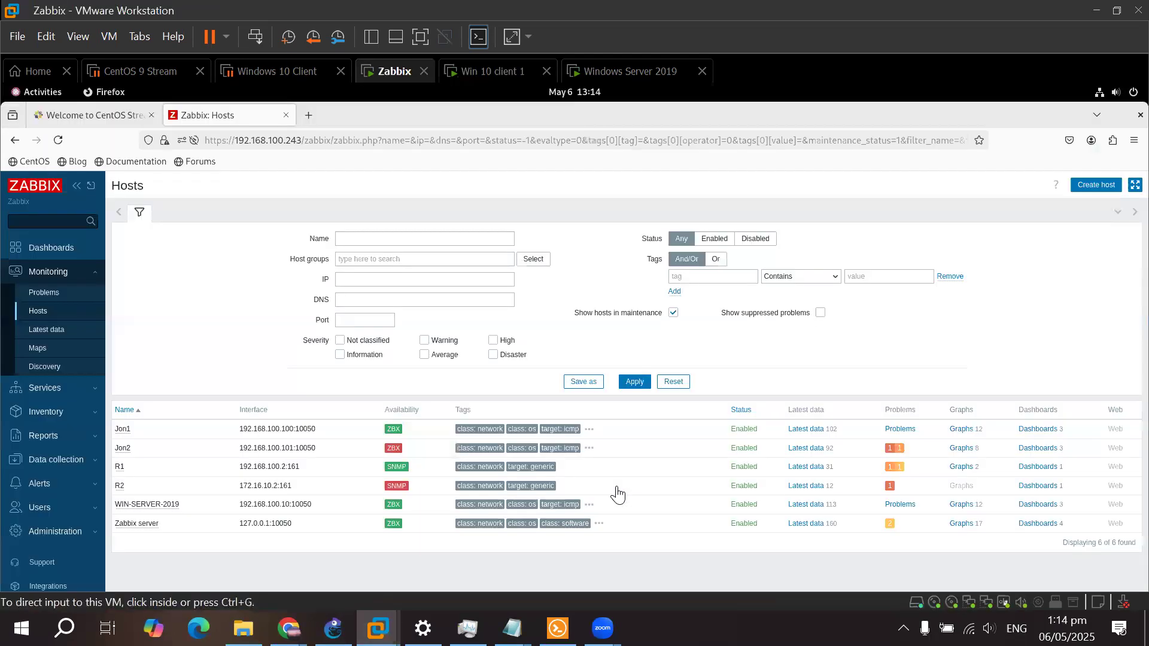
{"action": "left_click", "coordinate": [257, 337]}
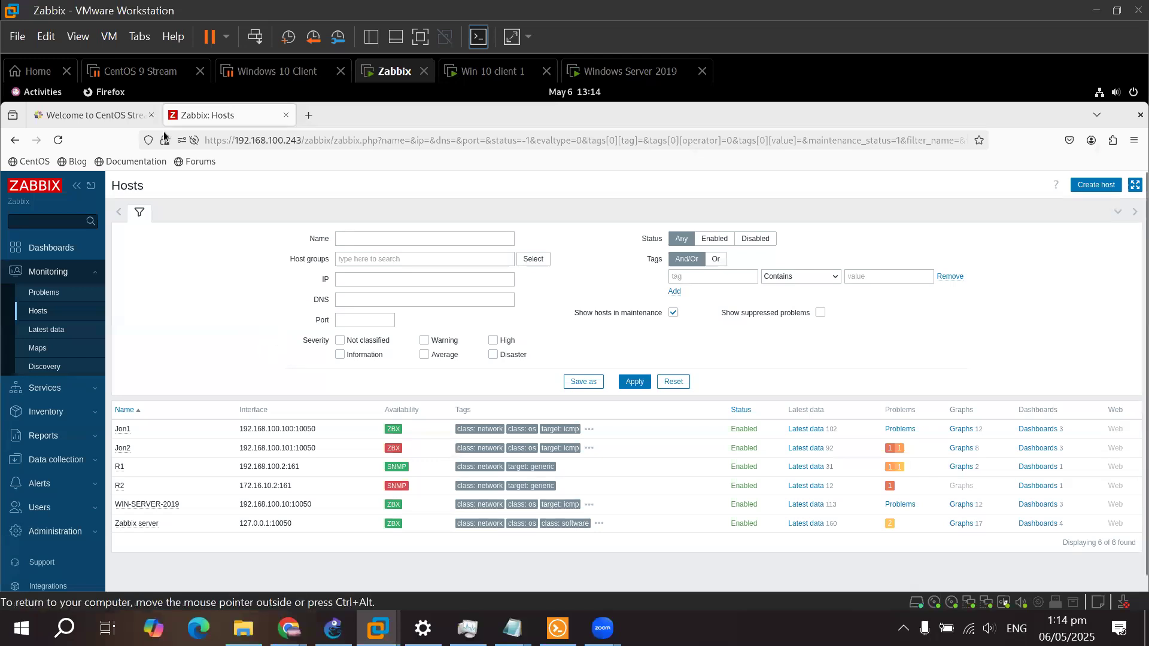
{"action": "mouse_move", "coordinate": [289, 628]}
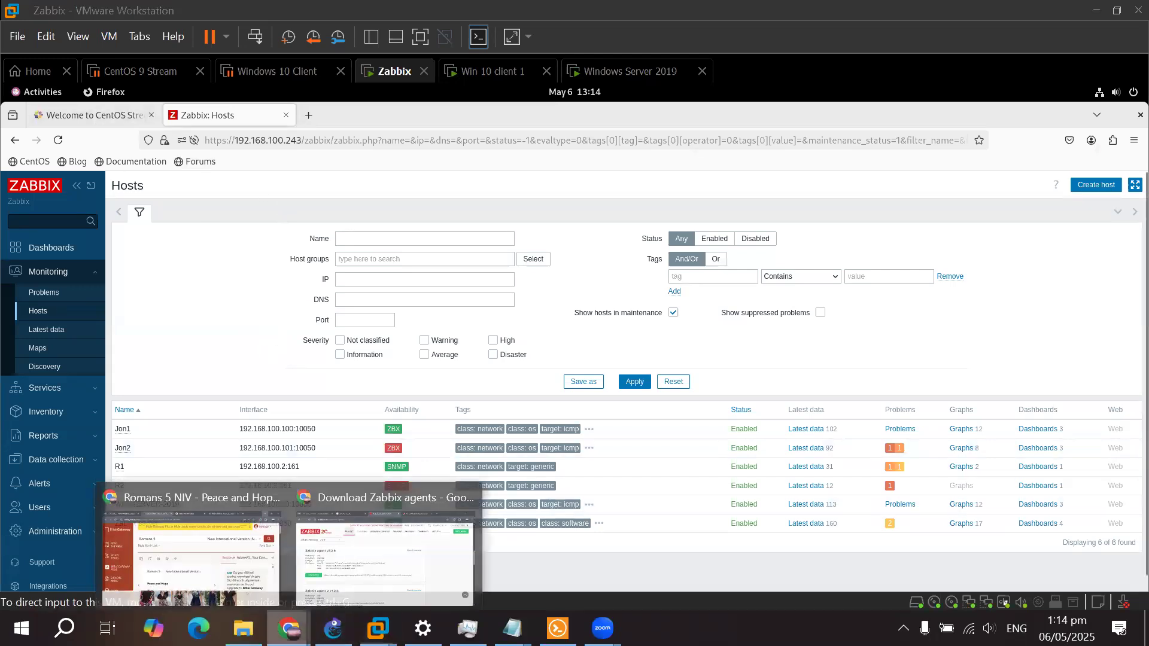
{"action": "left_click", "coordinate": [383, 538]}
{"action": "left_click", "coordinate": [130, 18]}
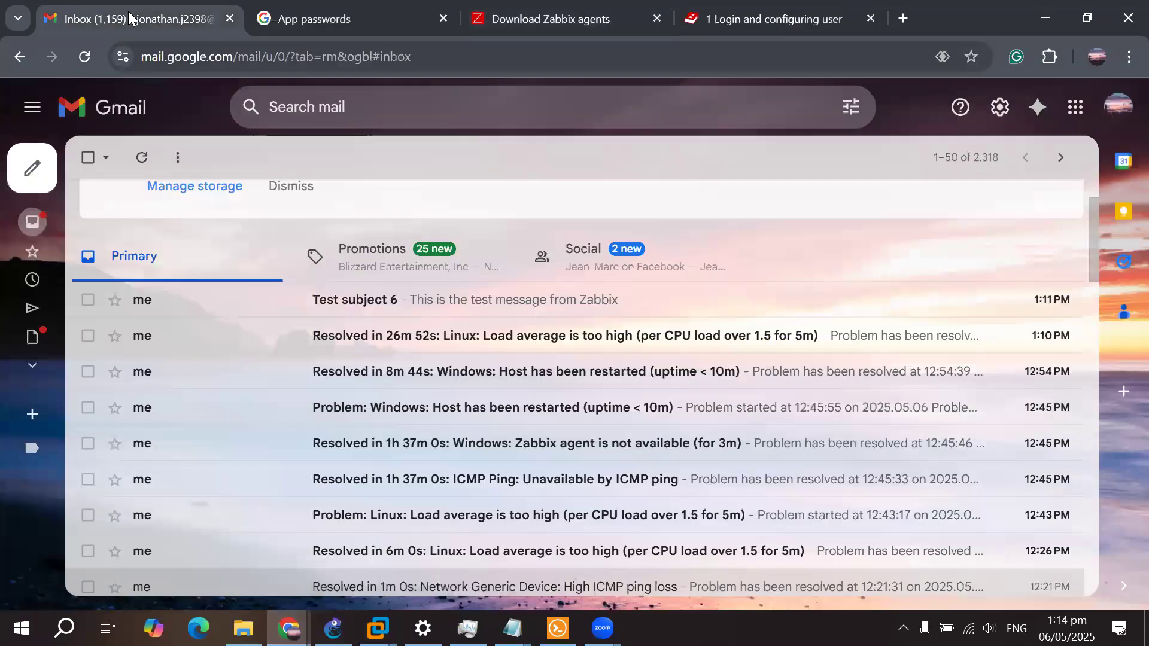
{"action": "scroll", "coordinate": [680, 210], "scroll_direction": "up", "scroll_amount": 2}
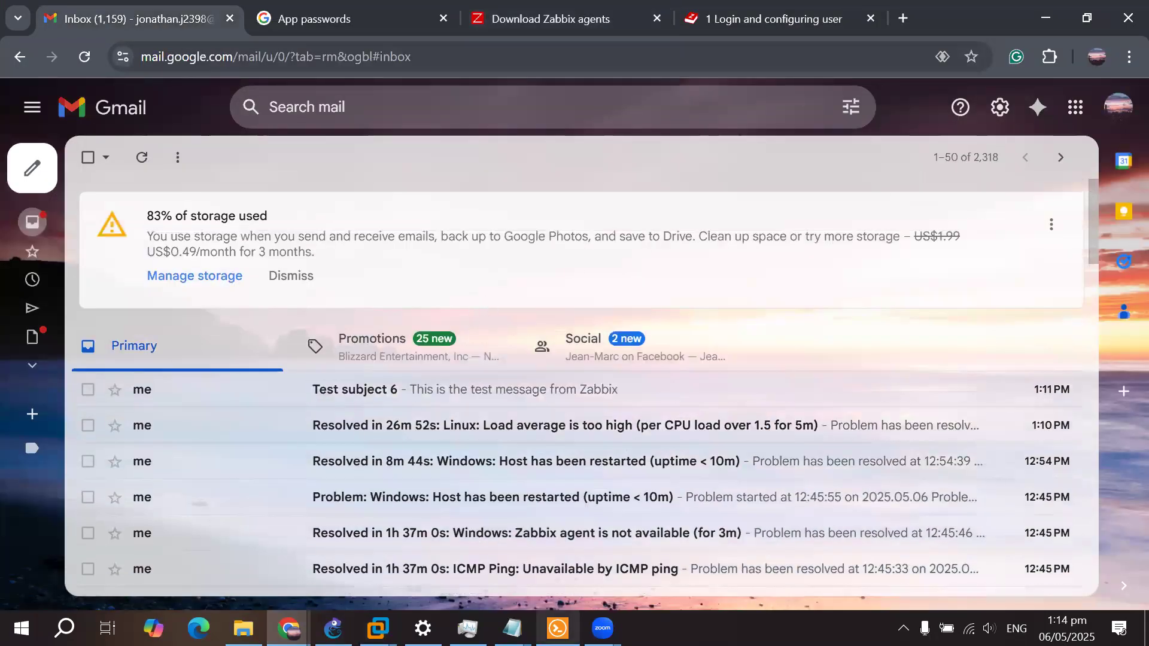
{"action": "mouse_move", "coordinate": [377, 628]}
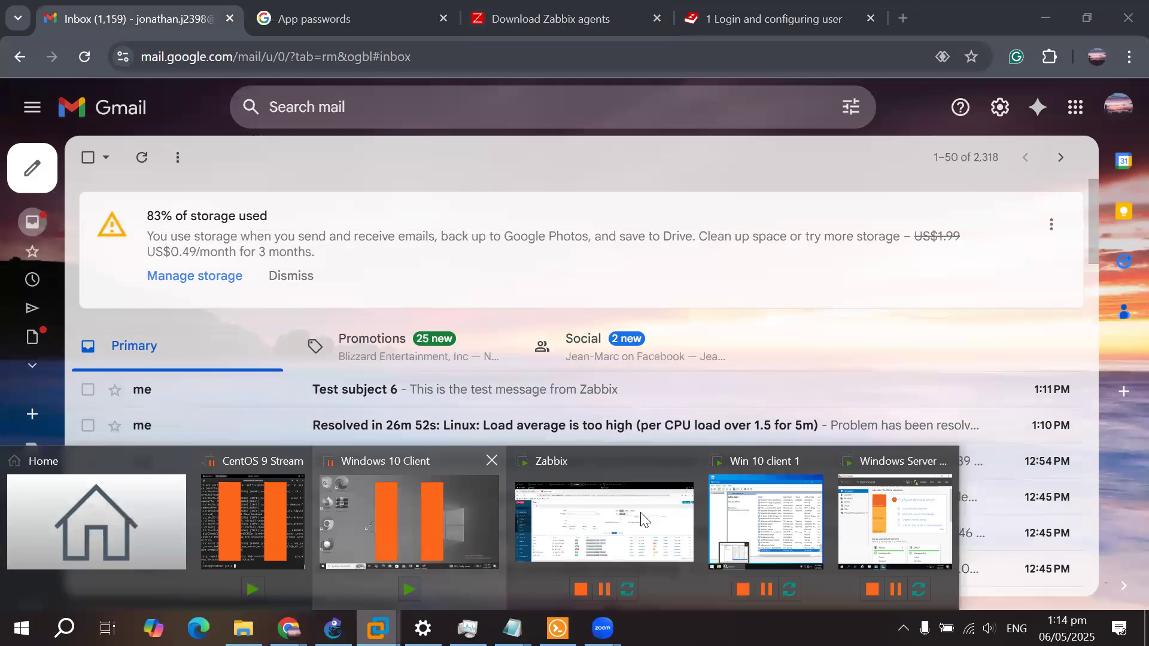
{"action": "left_click", "coordinate": [605, 519]}
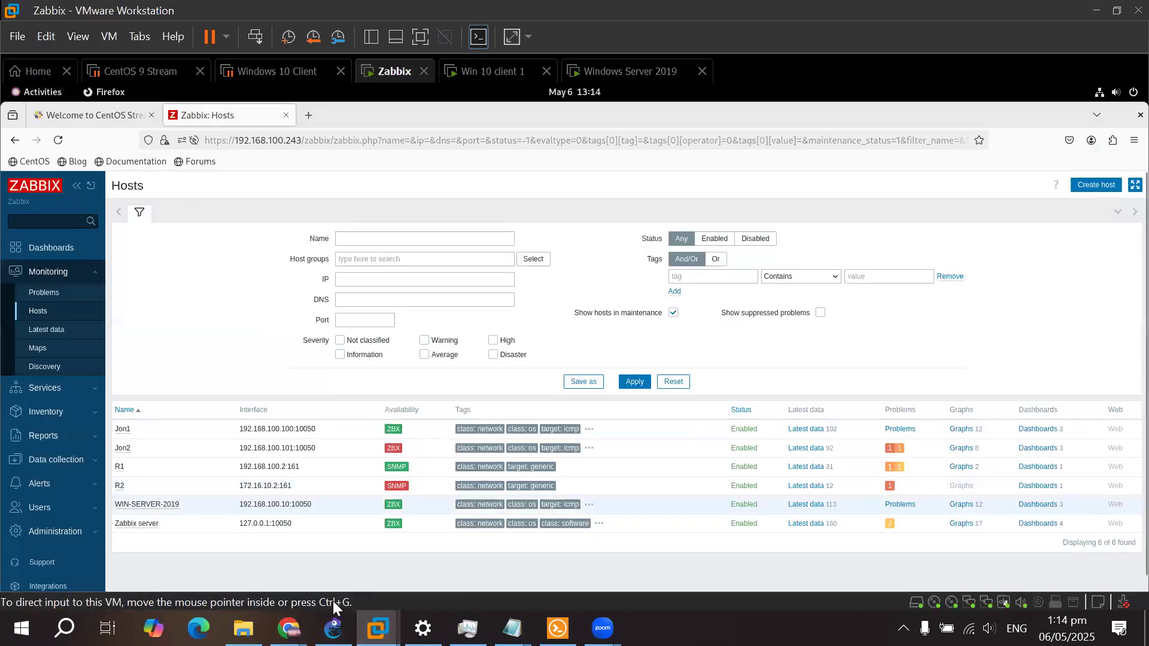
Switch to the Gmail inbox, read the oldest listed "Unavailable by ICMP ping" alert, highlighting its host and subject, and return to the inbox
{"action": "mouse_move", "coordinate": [288, 628]}
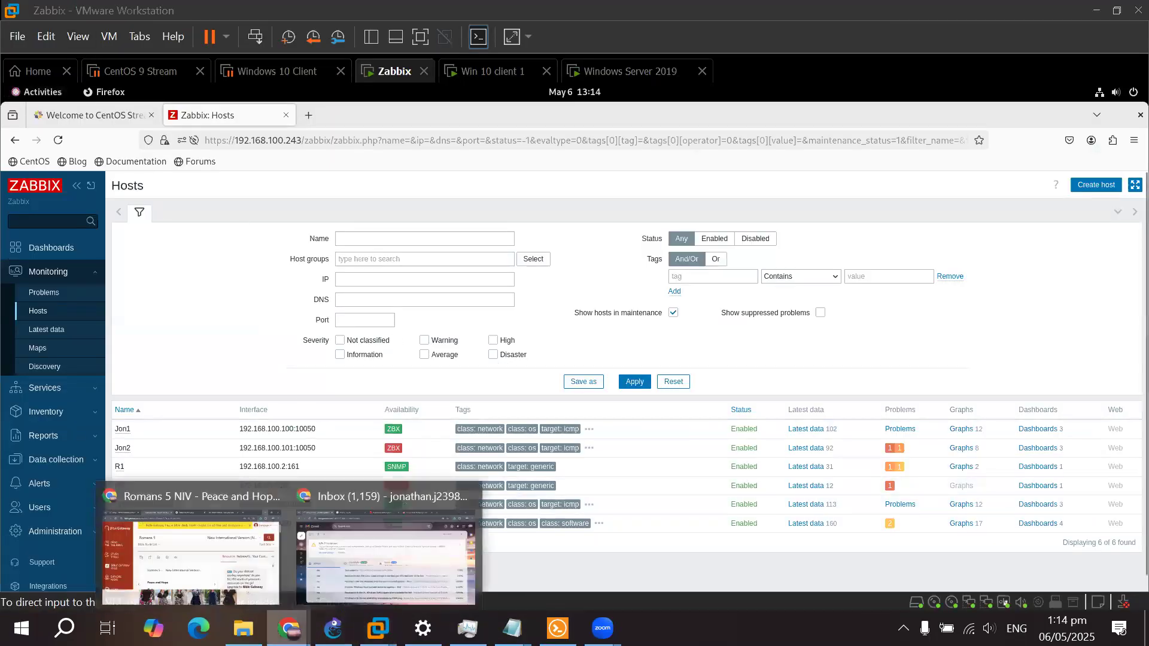
{"action": "left_click", "coordinate": [388, 570]}
{"action": "scroll", "coordinate": [409, 311], "scroll_direction": "down", "scroll_amount": 10}
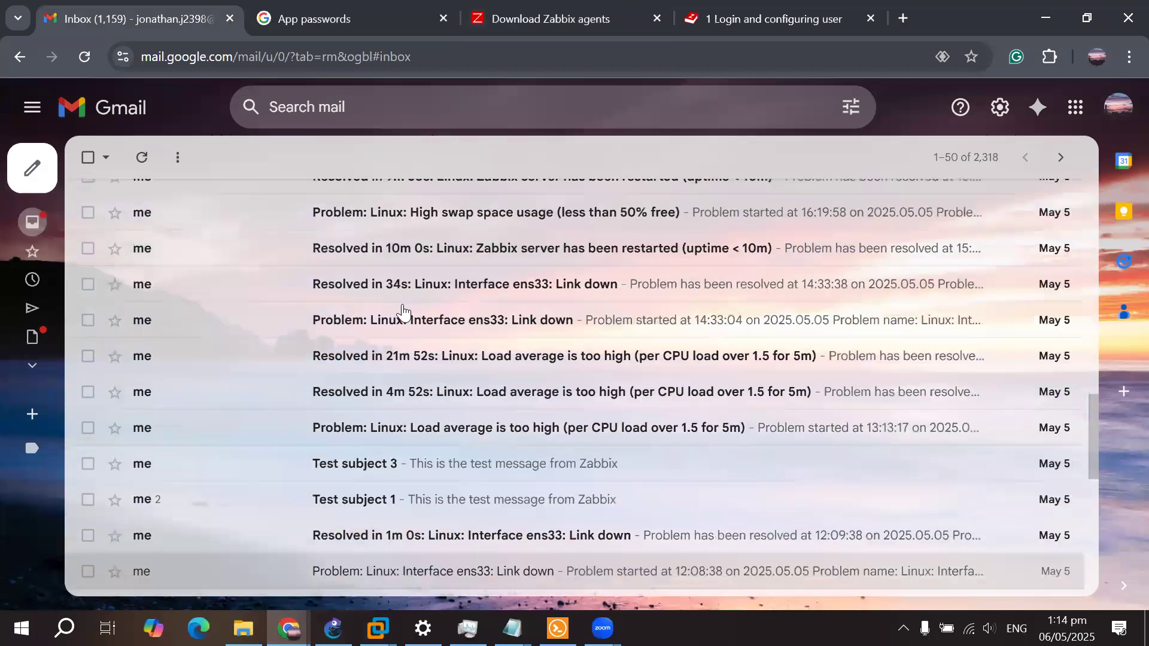
{"action": "scroll", "coordinate": [406, 315], "scroll_direction": "down", "scroll_amount": 6}
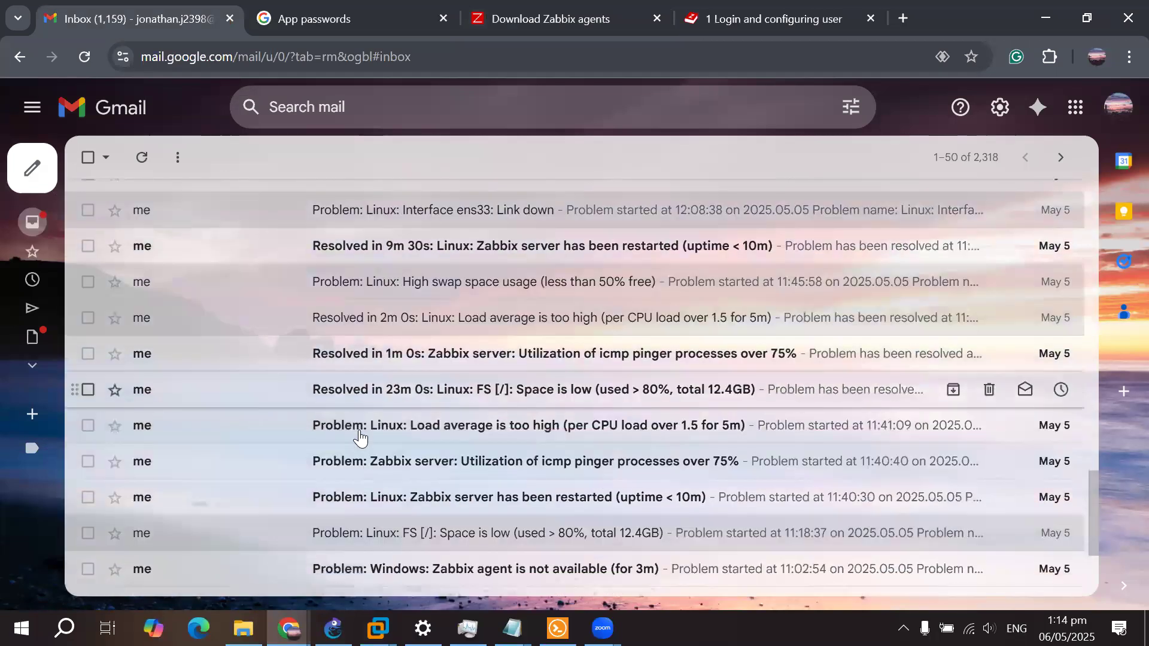
{"action": "scroll", "coordinate": [396, 475], "scroll_direction": "down", "scroll_amount": 2}
{"action": "scroll", "coordinate": [436, 541], "scroll_direction": "down", "scroll_amount": 2}
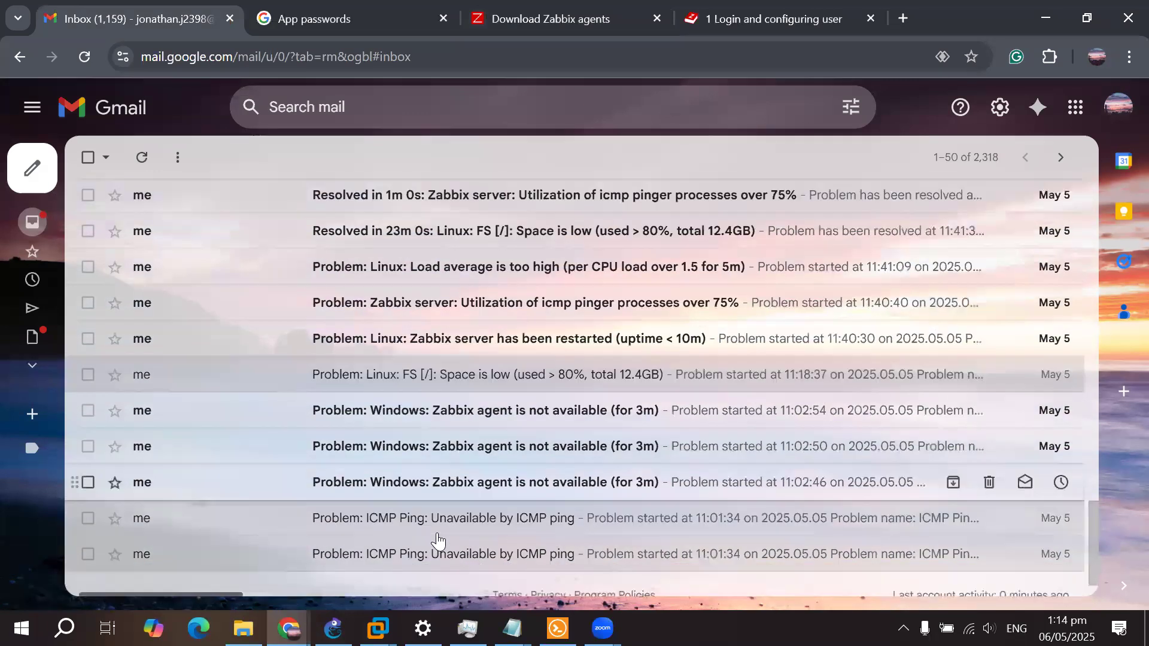
{"action": "scroll", "coordinate": [535, 524], "scroll_direction": "down", "scroll_amount": 1}
{"action": "left_click", "coordinate": [422, 518]}
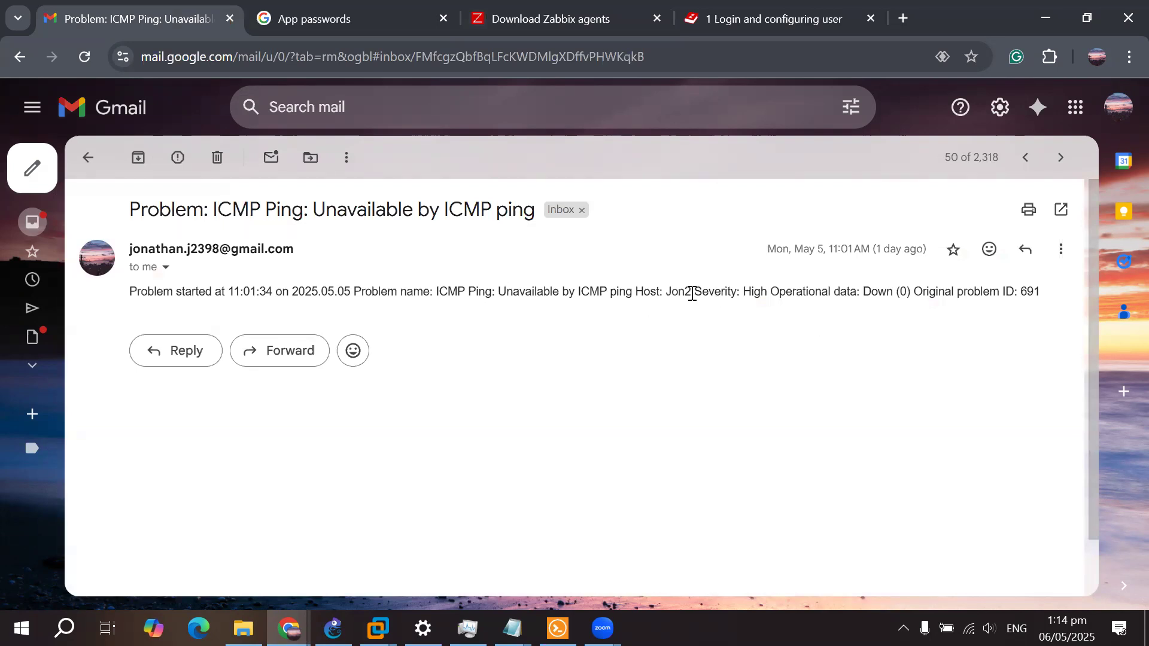
{"action": "left_click_drag", "start_coordinate": [693, 294], "coordinate": [671, 292]}
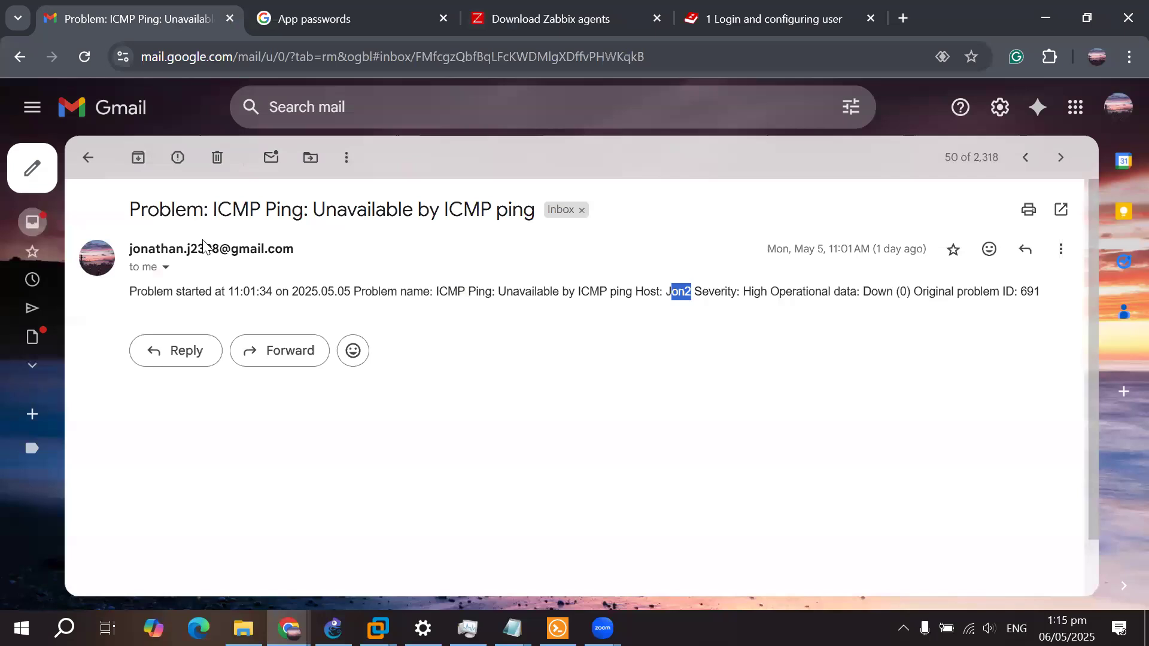
{"action": "left_click", "coordinate": [150, 228]}
{"action": "left_click_drag", "start_coordinate": [128, 214], "coordinate": [300, 203]}
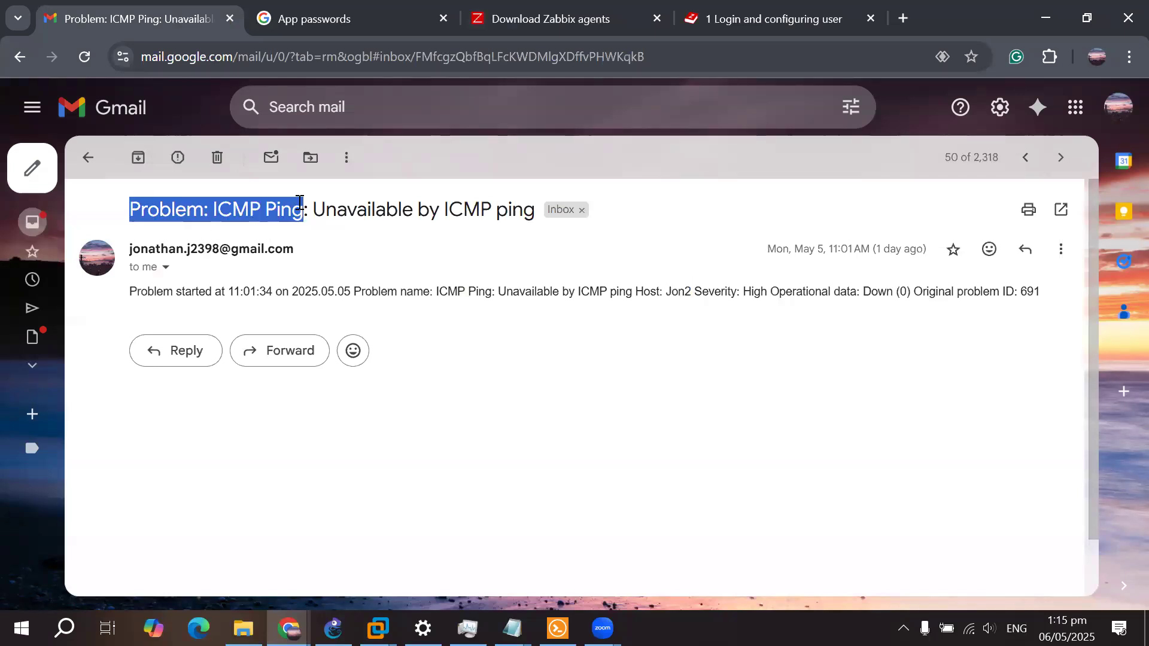
{"action": "left_click", "coordinate": [88, 158]}
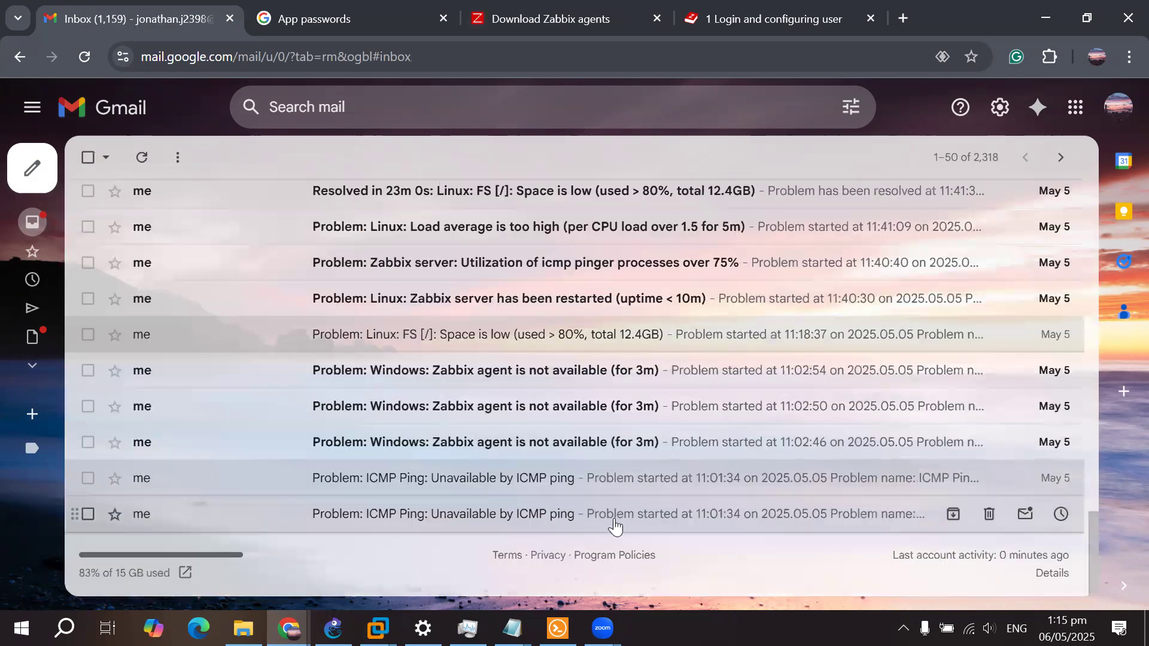
Read the "Problem: Windows: Zabbix agent is not available (for 3m)" email started at 11:02:46, and return to the inbox
{"action": "scroll", "coordinate": [622, 476], "scroll_direction": "up", "scroll_amount": 3}
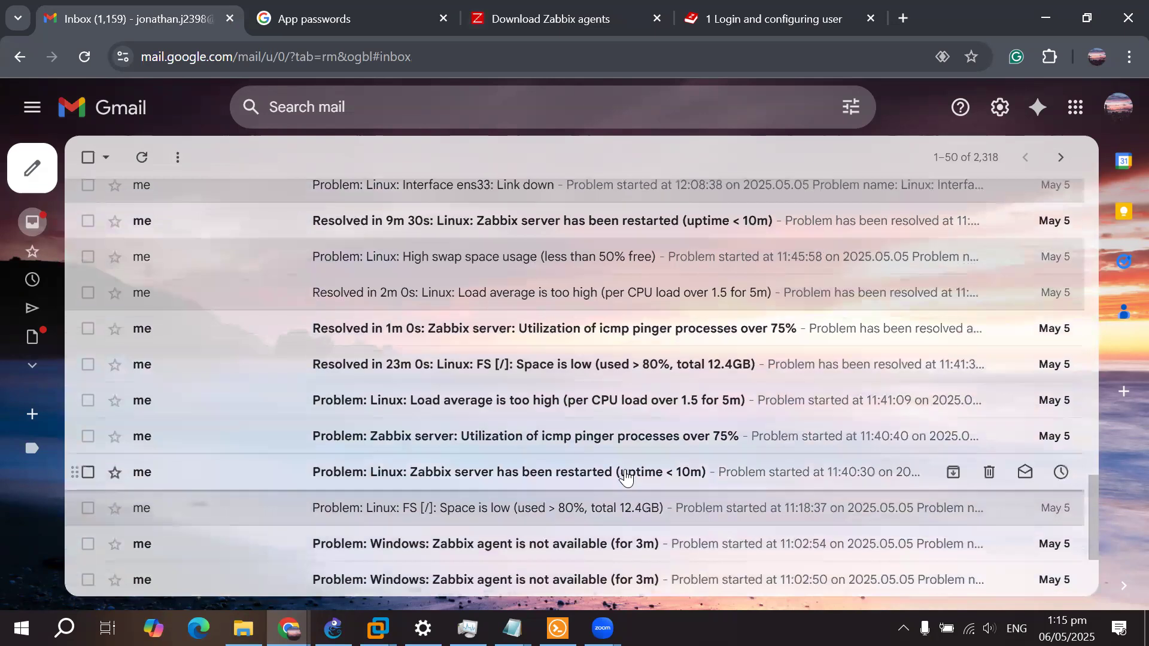
{"action": "scroll", "coordinate": [627, 477], "scroll_direction": "down", "scroll_amount": 3}
{"action": "left_click", "coordinate": [490, 531]}
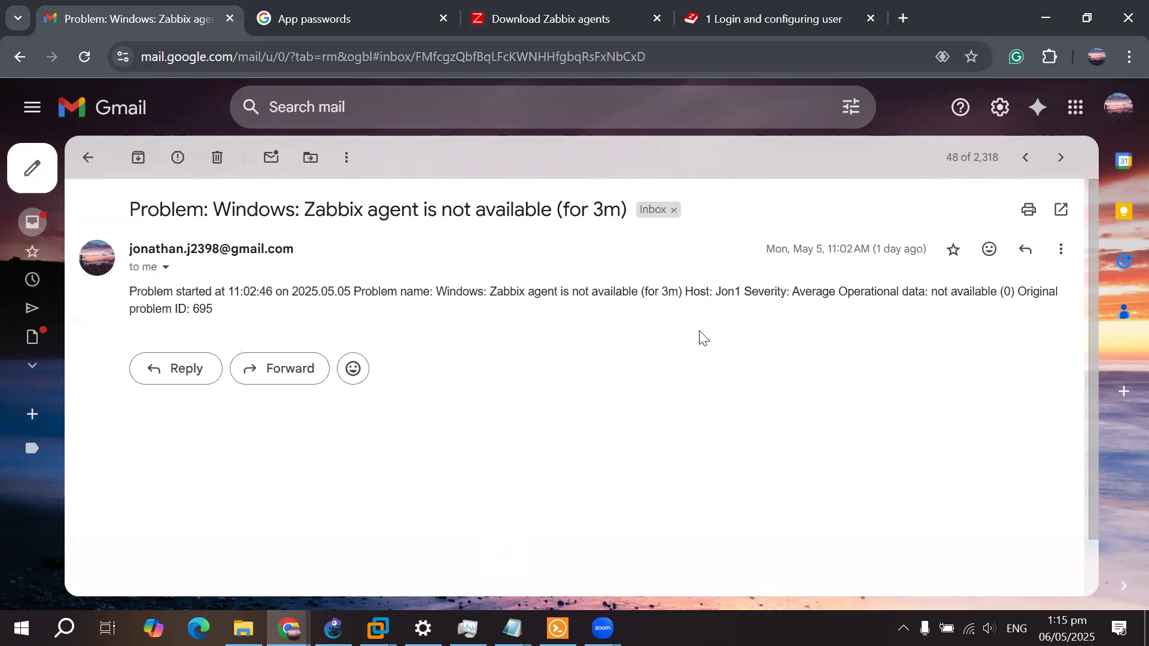
{"action": "left_click", "coordinate": [88, 158]}
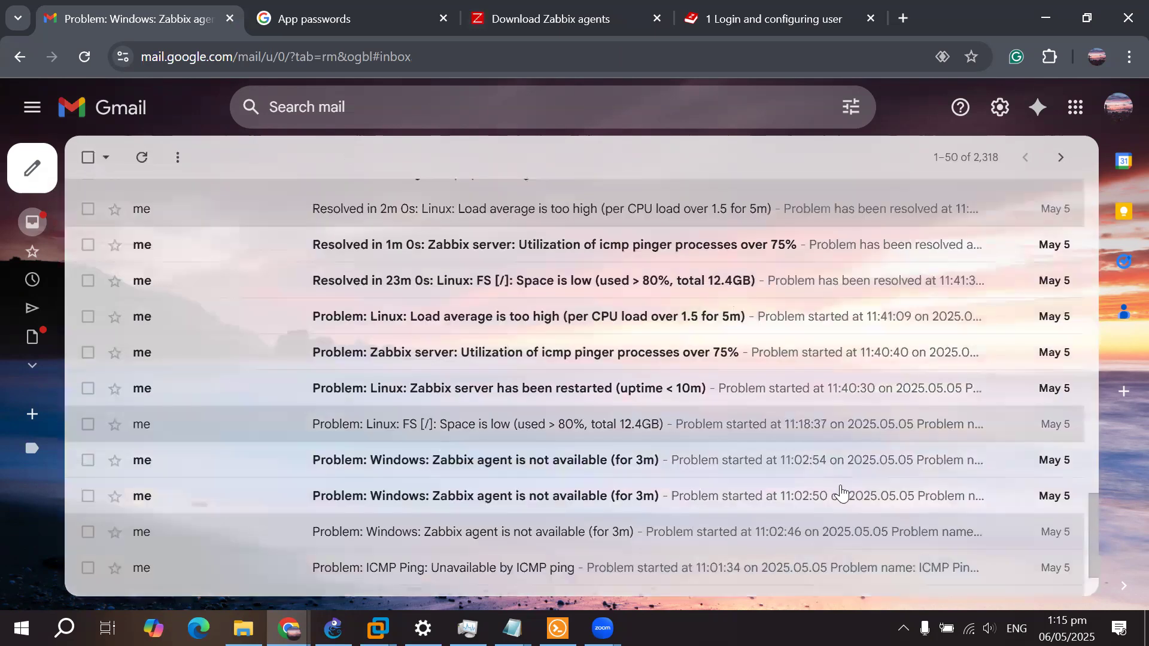
Read the "Problem: Linux: High swap space usage (less than 50% free)" email started at 11:45:58, and return to the inbox
{"action": "scroll", "coordinate": [635, 452], "scroll_direction": "up", "scroll_amount": 2}
{"action": "scroll", "coordinate": [635, 452], "scroll_direction": "up", "scroll_amount": 2}
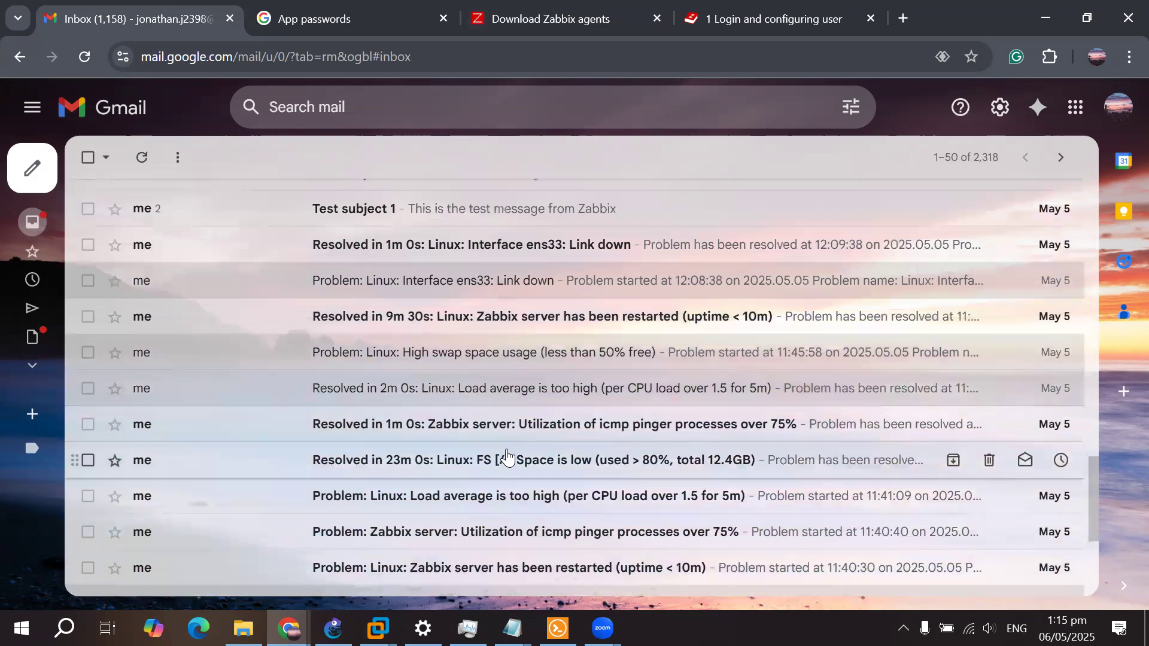
{"action": "scroll", "coordinate": [548, 430], "scroll_direction": "up", "scroll_amount": 1}
{"action": "scroll", "coordinate": [548, 429], "scroll_direction": "up", "scroll_amount": 1}
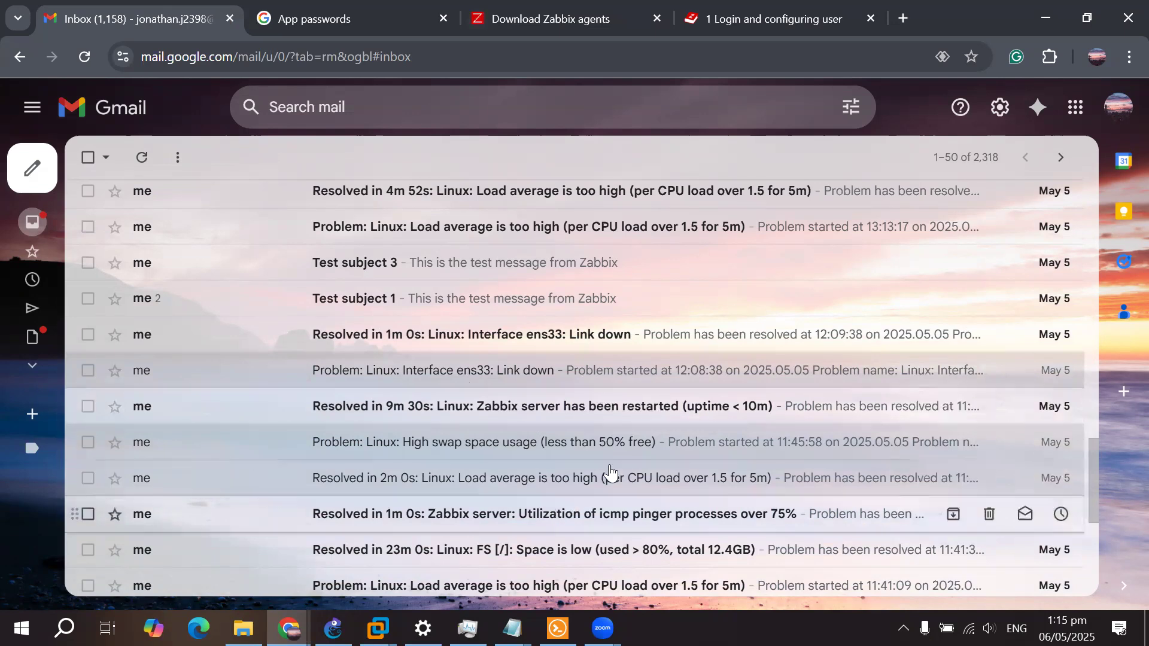
{"action": "left_click", "coordinate": [541, 445]}
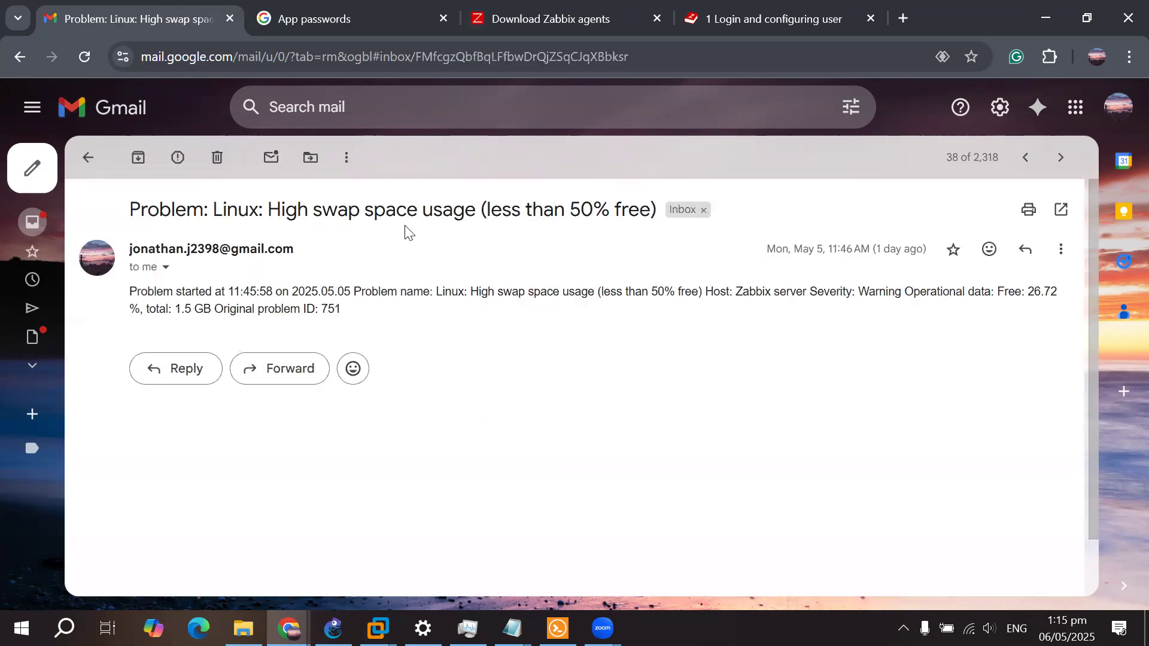
{"action": "left_click", "coordinate": [88, 158]}
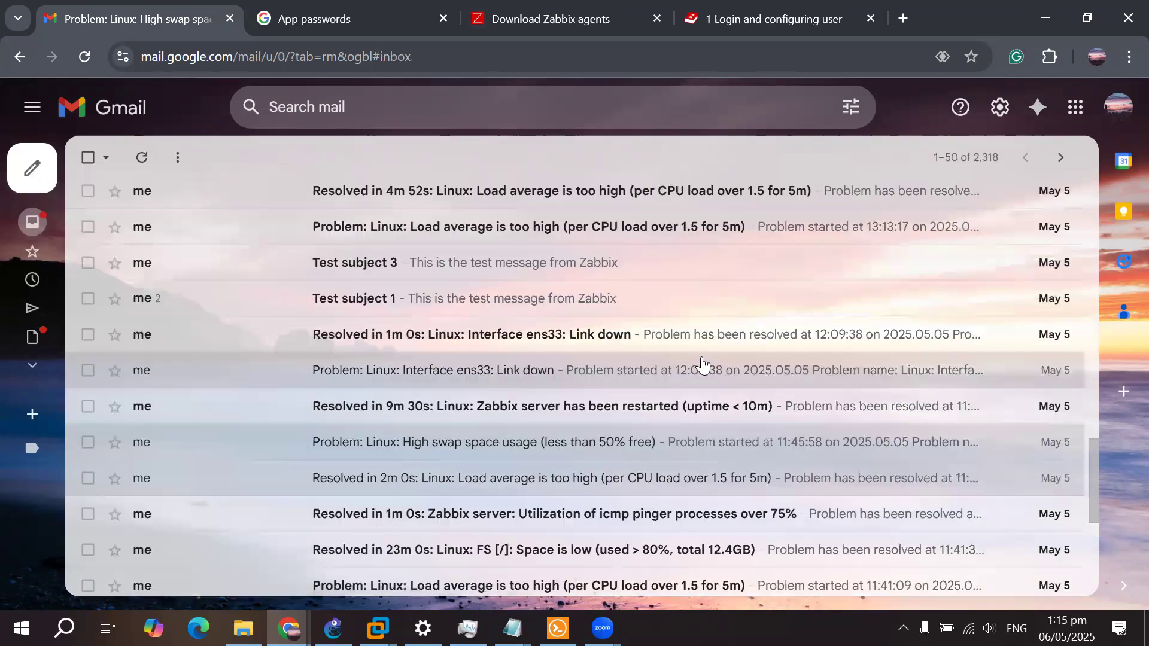
Look through the May 5 and May 6 Zabbix alert emails in the Gmail inbox
{"action": "scroll", "coordinate": [602, 429], "scroll_direction": "up", "scroll_amount": 3}
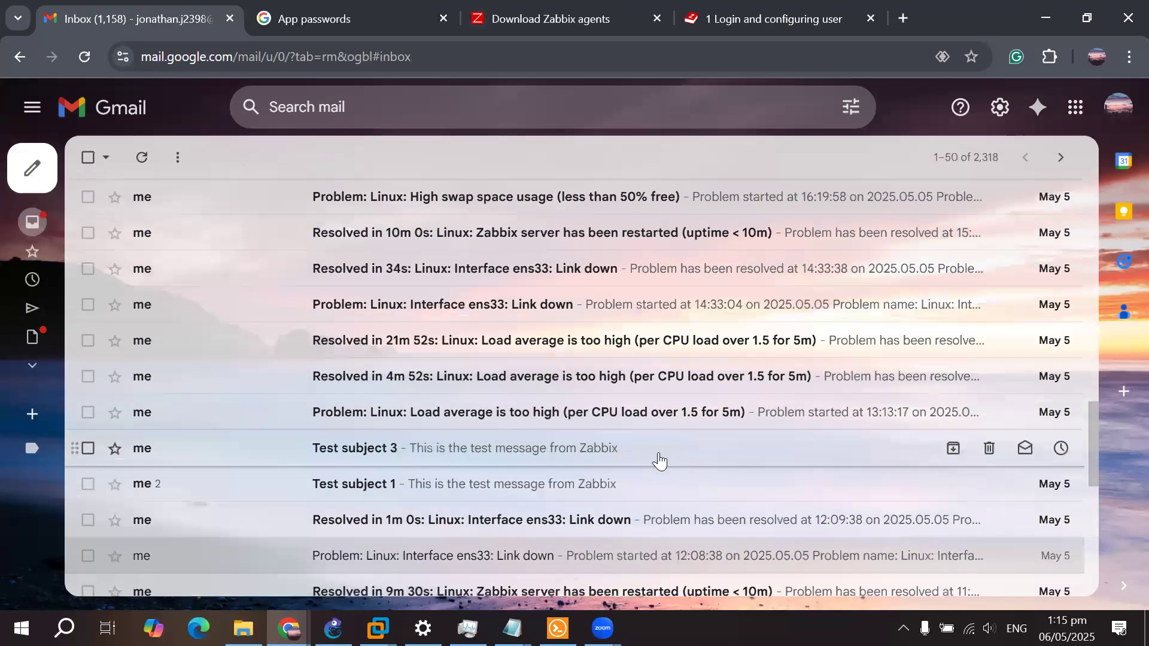
{"action": "scroll", "coordinate": [658, 460], "scroll_direction": "up", "scroll_amount": 5}
{"action": "scroll", "coordinate": [660, 460], "scroll_direction": "down", "scroll_amount": 3}
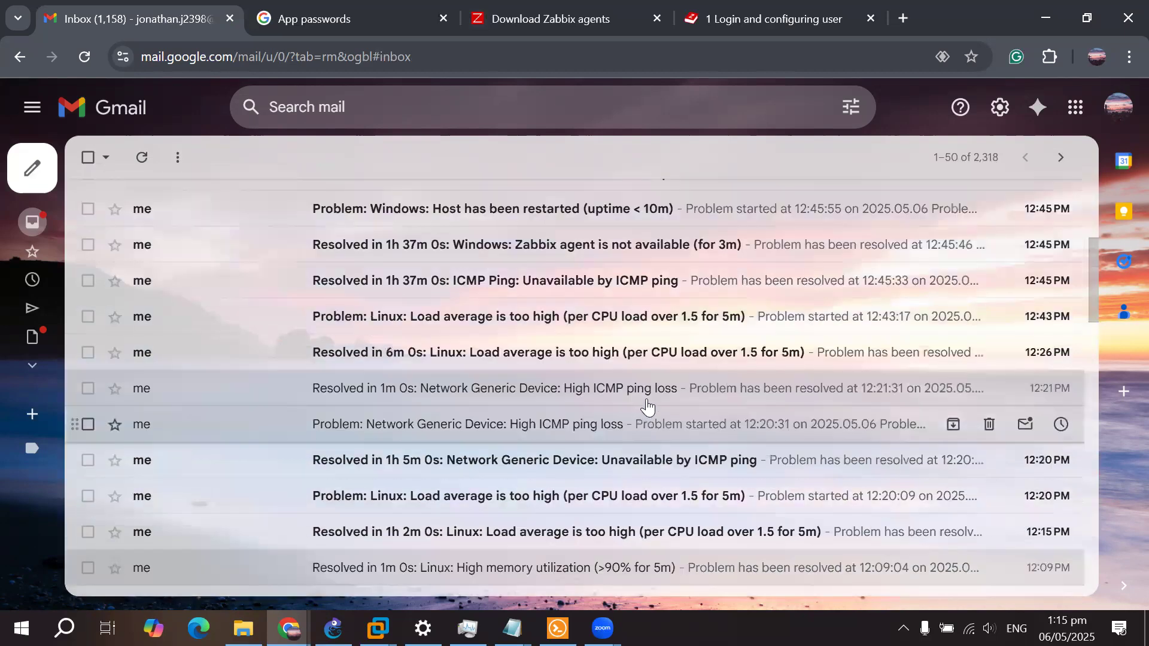
{"action": "scroll", "coordinate": [646, 431], "scroll_direction": "down", "scroll_amount": 4}
{"action": "scroll", "coordinate": [507, 429], "scroll_direction": "up", "scroll_amount": 5}
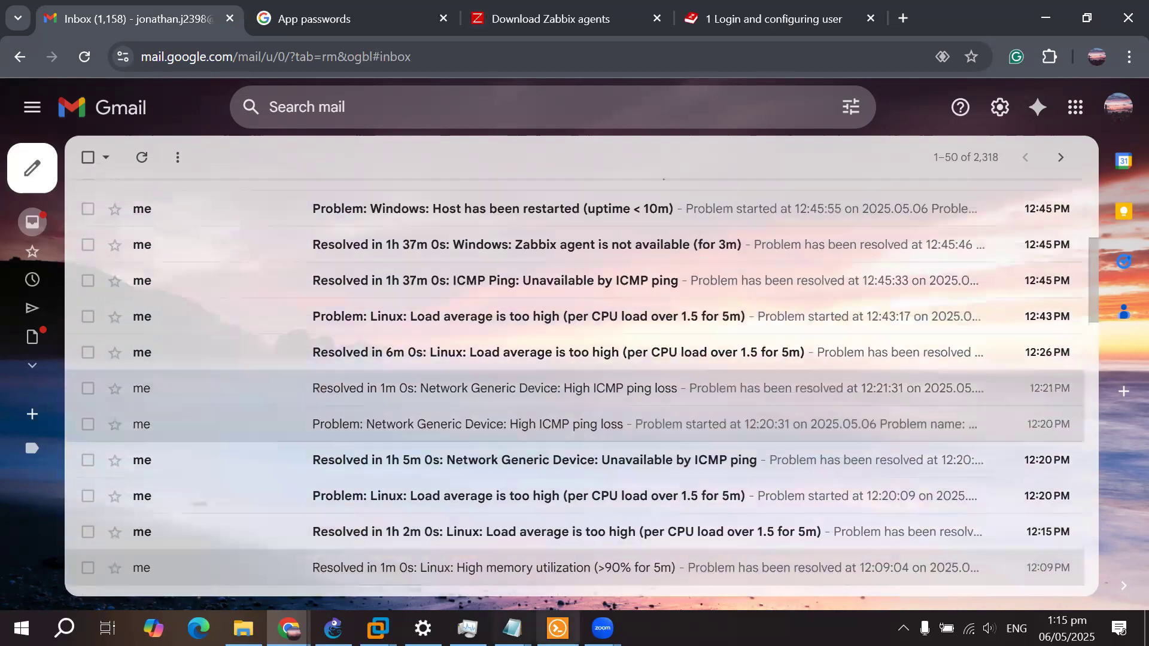
Switch to the R1 console in Solar-PuTTY by way of Zabbix, leave the current interface mode, and shut down interface f0/0
{"action": "mouse_move", "coordinate": [377, 627]}
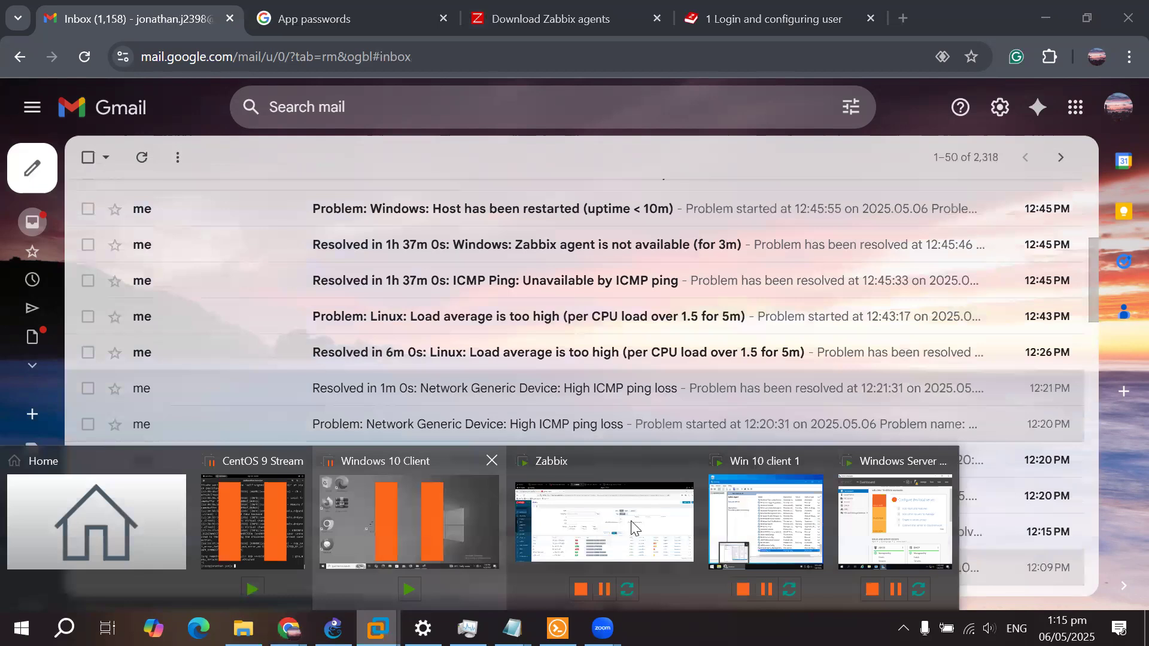
{"action": "left_click", "coordinate": [631, 526]}
{"action": "left_click", "coordinate": [557, 627]}
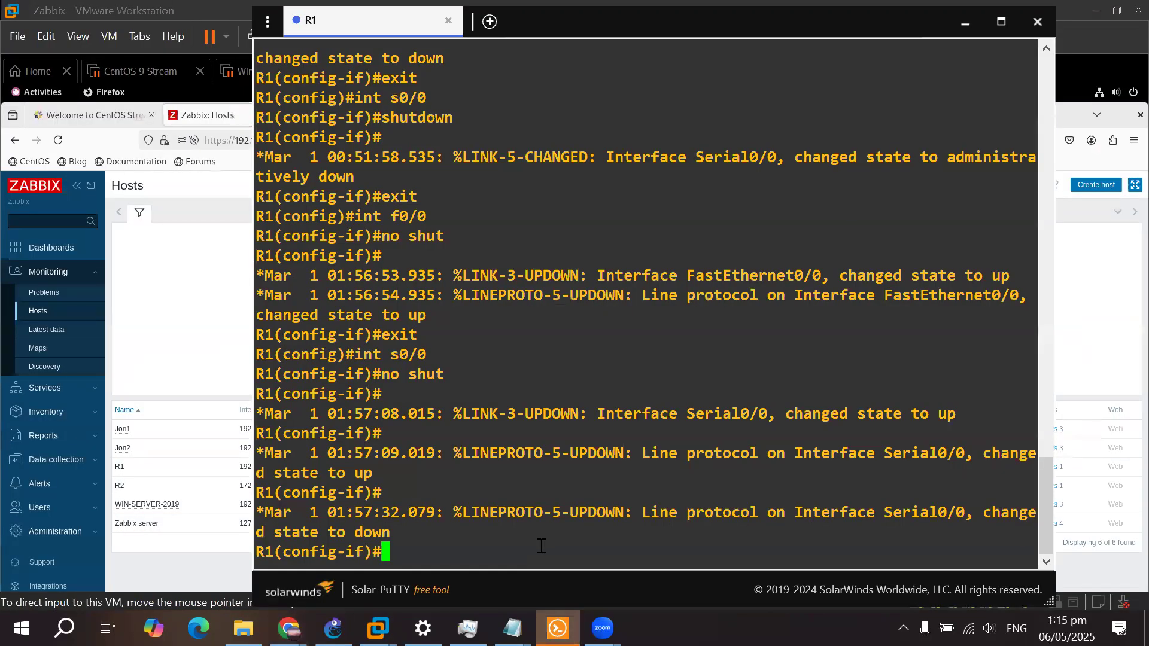
{"action": "type", "text": "exit"}
{"action": "key", "text": "Return"}
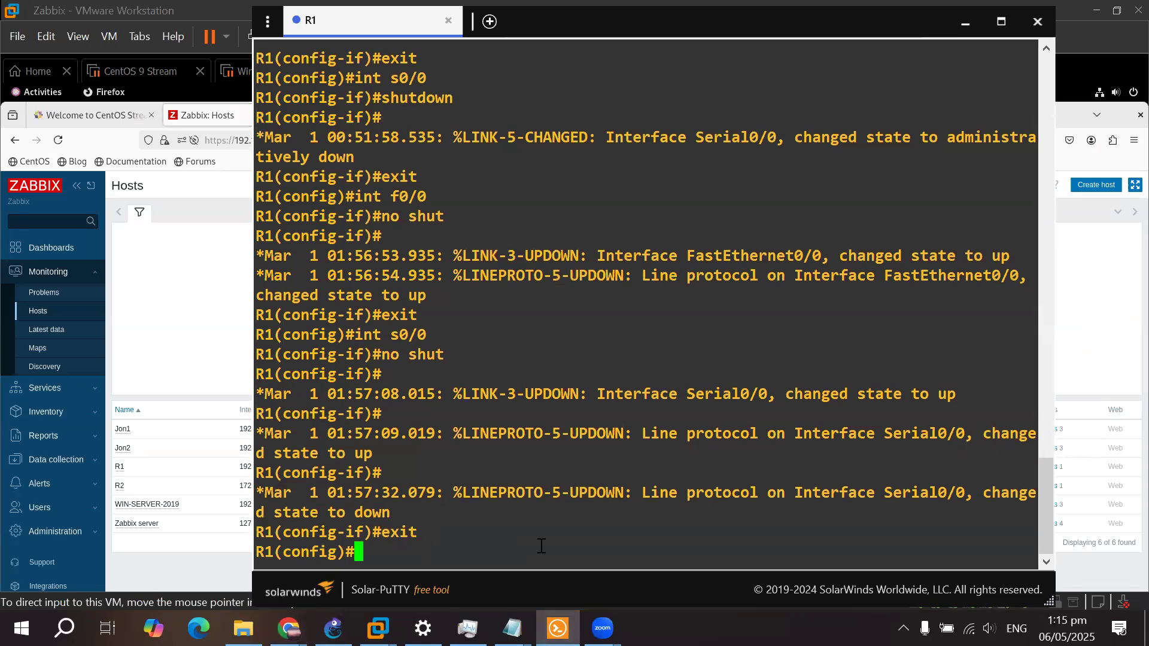
{"action": "type", "text": "int f0/0"}
{"action": "key", "text": "Return"}
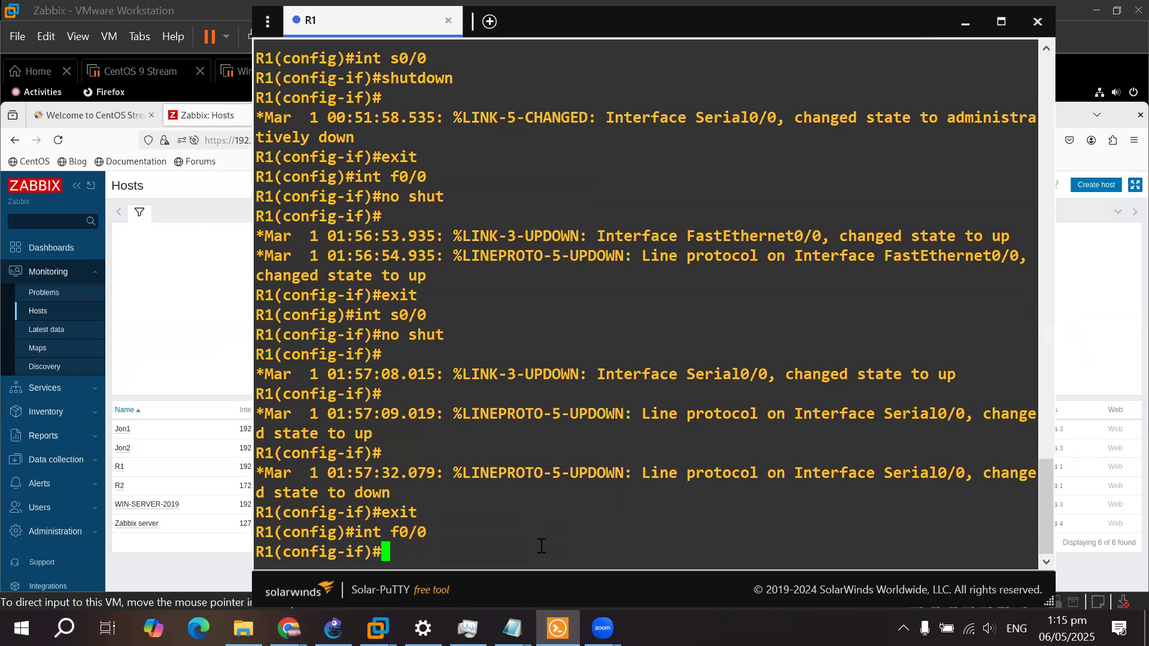
{"action": "type", "text": "shutdown"}
{"action": "key", "text": "Return"}
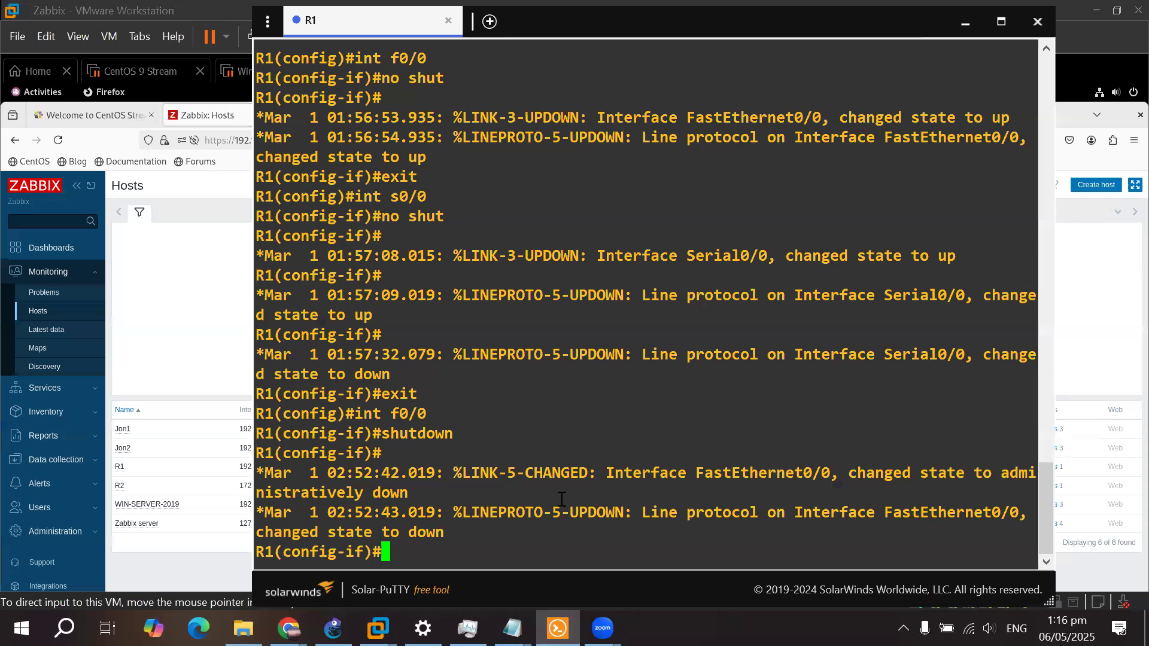
Return to Zabbix, examine the current problems on the Global view dashboard, and reload the page
{"action": "left_click", "coordinate": [218, 260]}
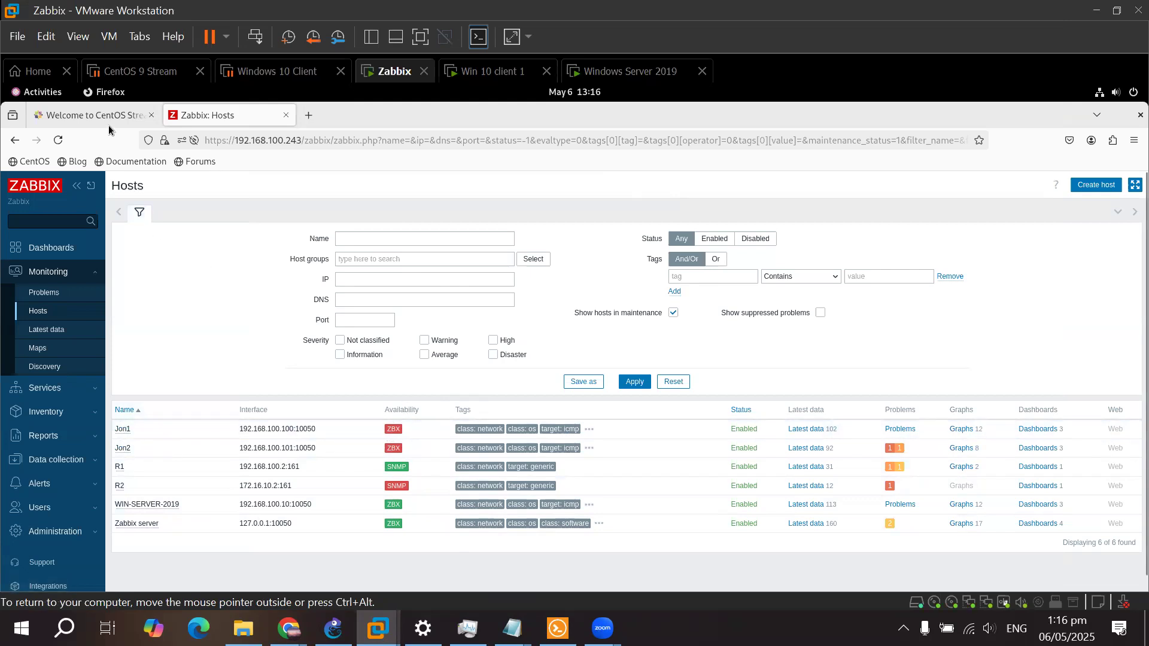
{"action": "left_click", "coordinate": [56, 252]}
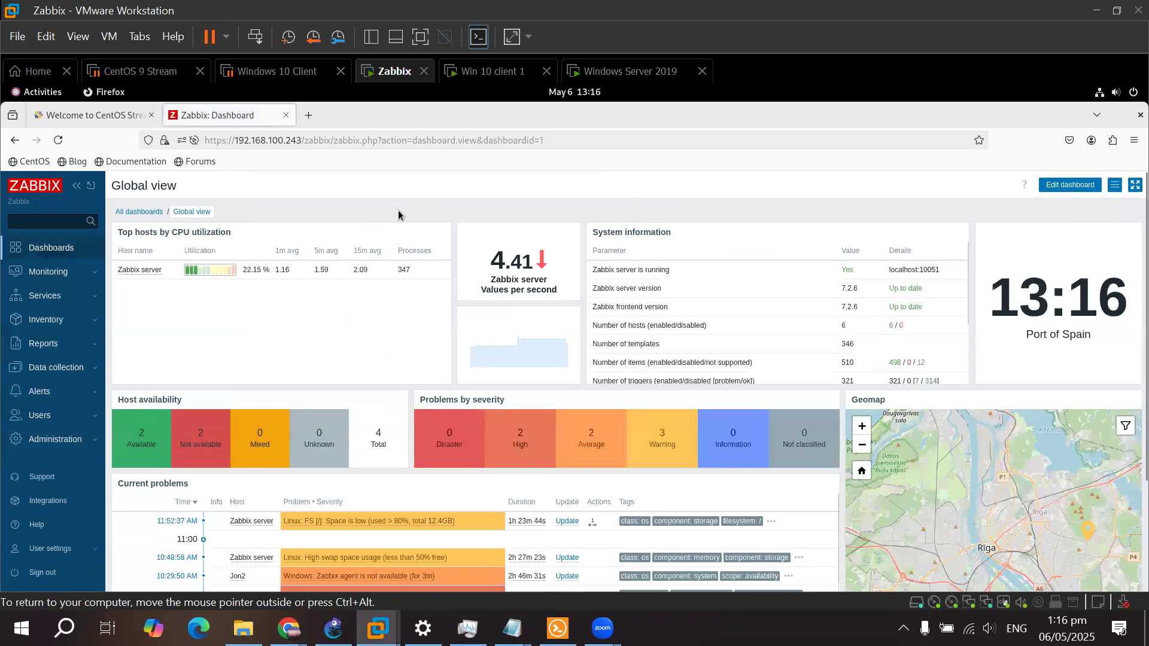
{"action": "scroll", "coordinate": [413, 252], "scroll_direction": "down", "scroll_amount": 1}
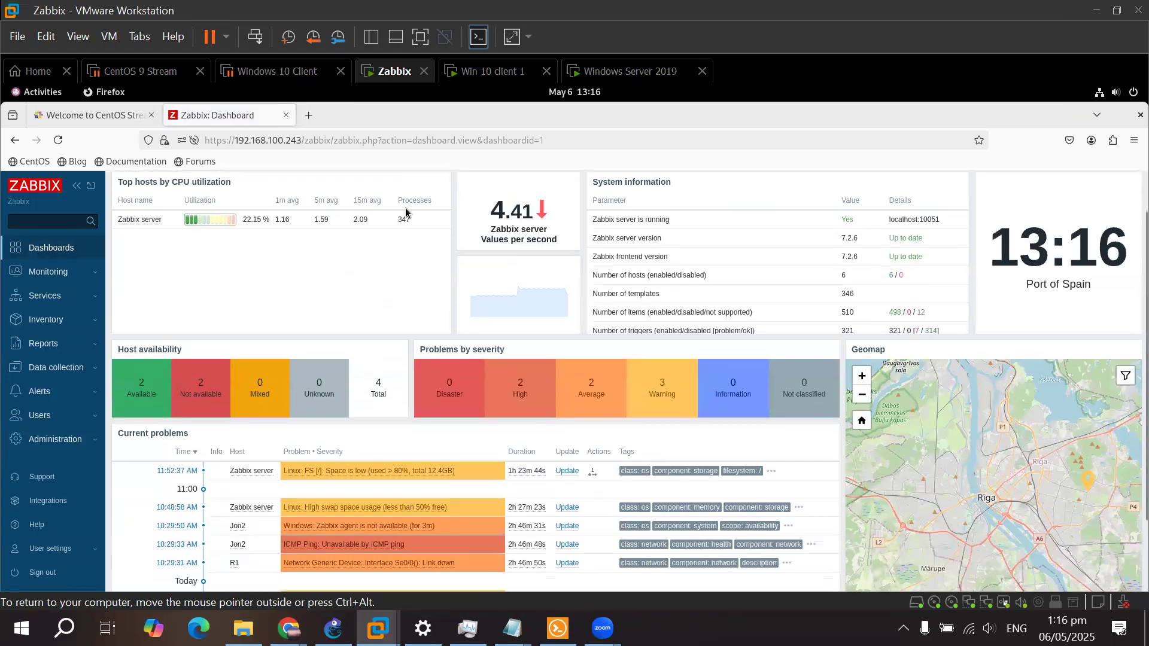
{"action": "scroll", "coordinate": [440, 359], "scroll_direction": "down", "scroll_amount": 1}
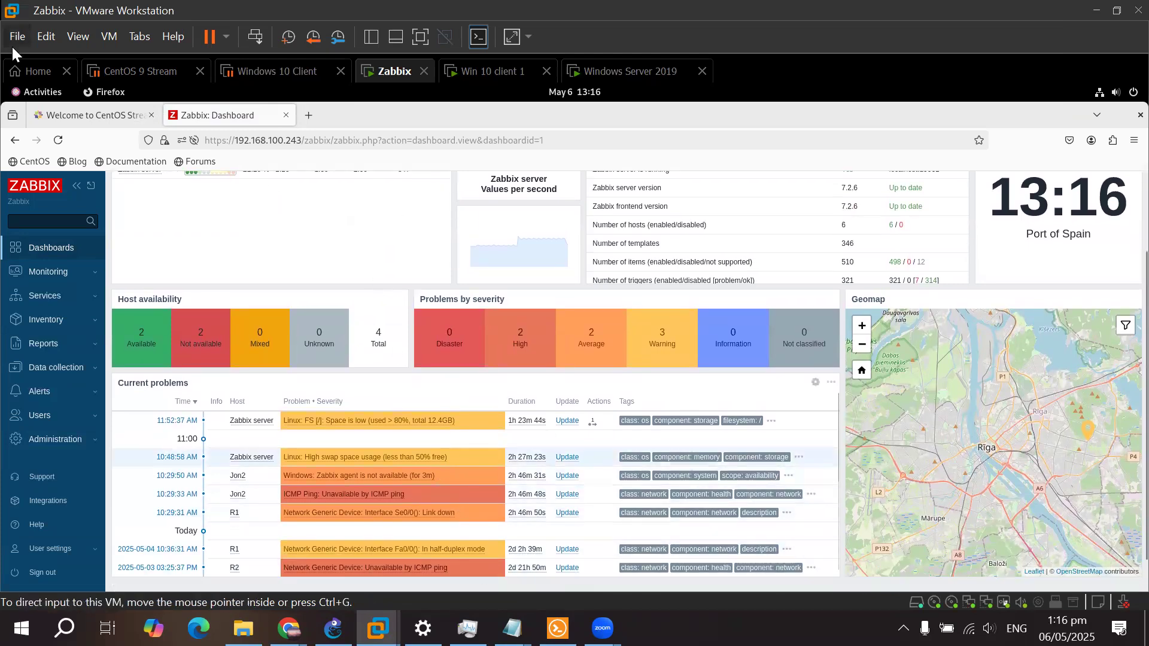
{"action": "left_click", "coordinate": [58, 140]}
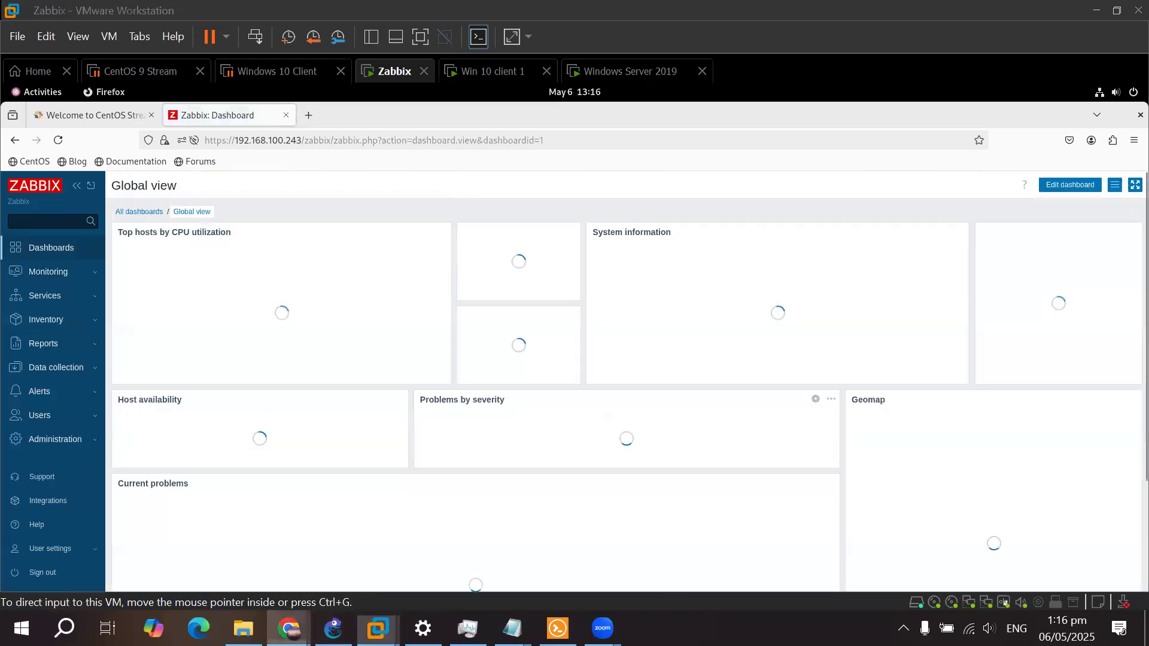
{"action": "mouse_move", "coordinate": [288, 628]}
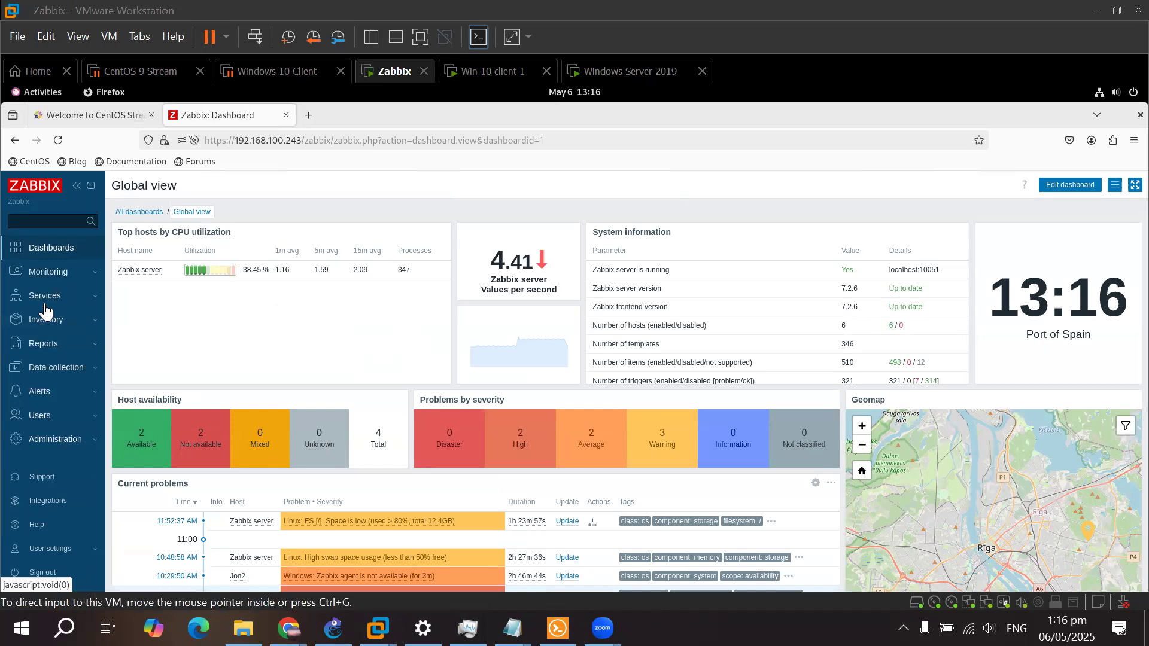
Show the monitored Problems page in Zabbix and examine the list of recent problems by host and severity
{"action": "left_click", "coordinate": [65, 274]}
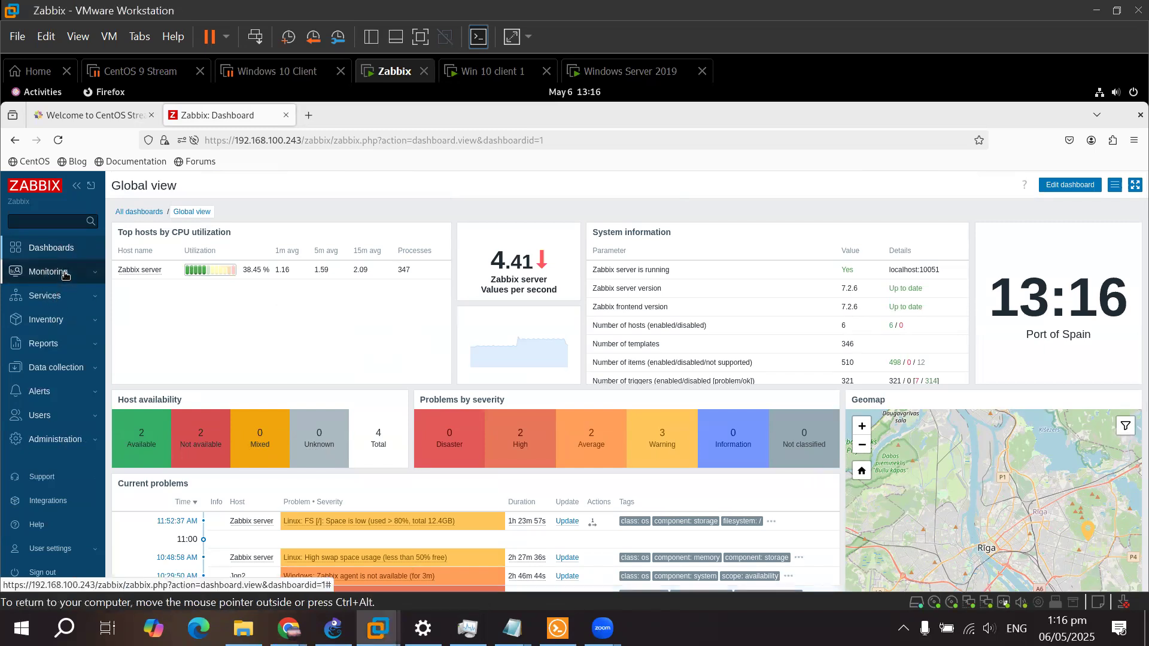
{"action": "left_click", "coordinate": [66, 273]}
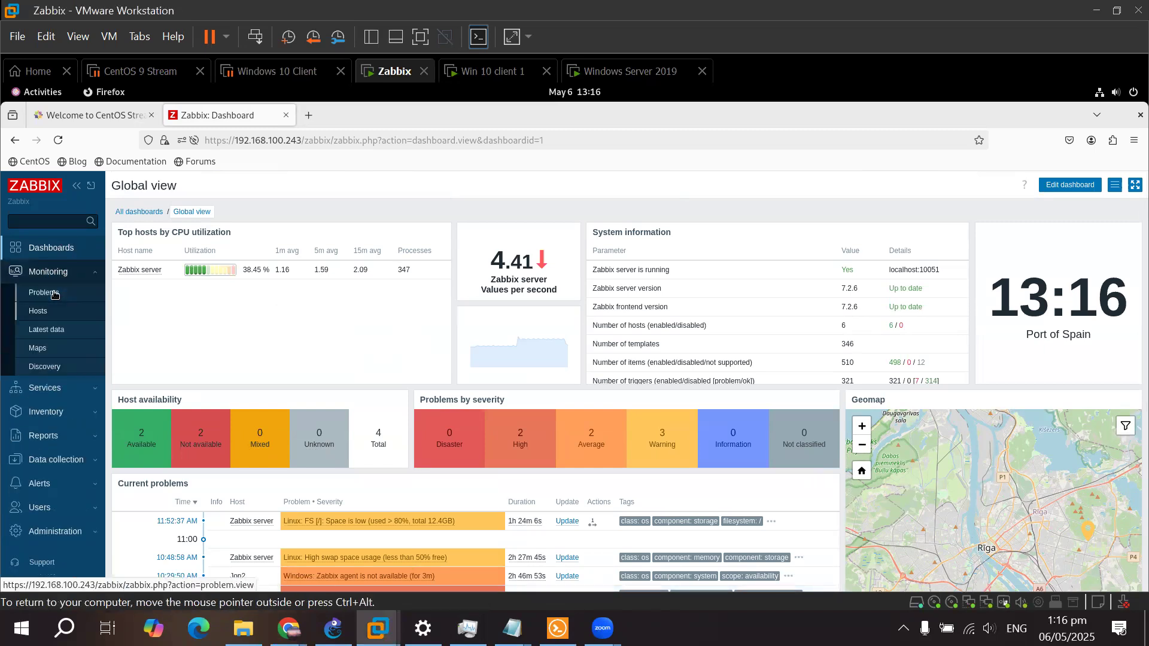
{"action": "left_click", "coordinate": [45, 293]}
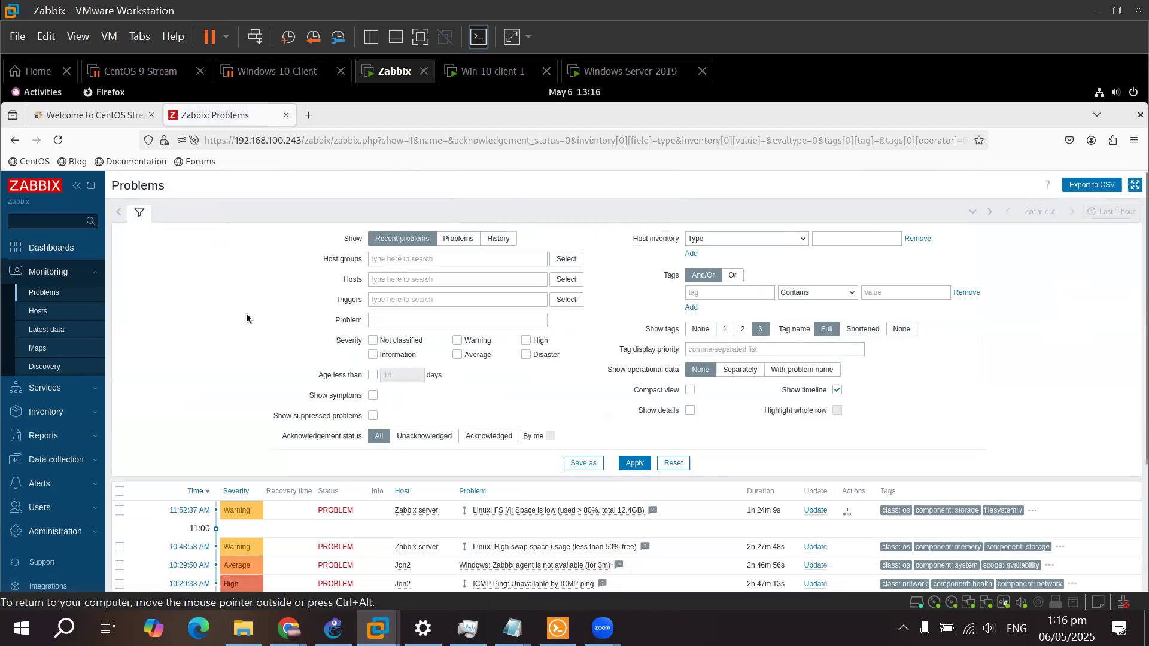
{"action": "scroll", "coordinate": [243, 310], "scroll_direction": "down", "scroll_amount": 3}
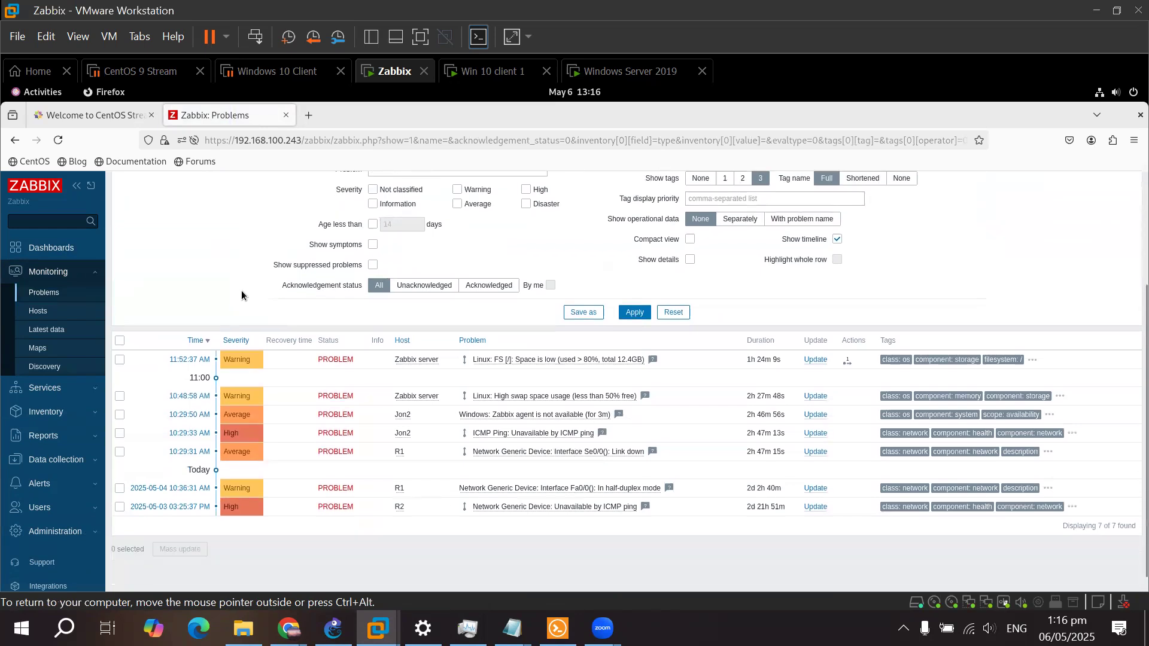
{"action": "scroll", "coordinate": [731, 557], "scroll_direction": "up", "scroll_amount": 1}
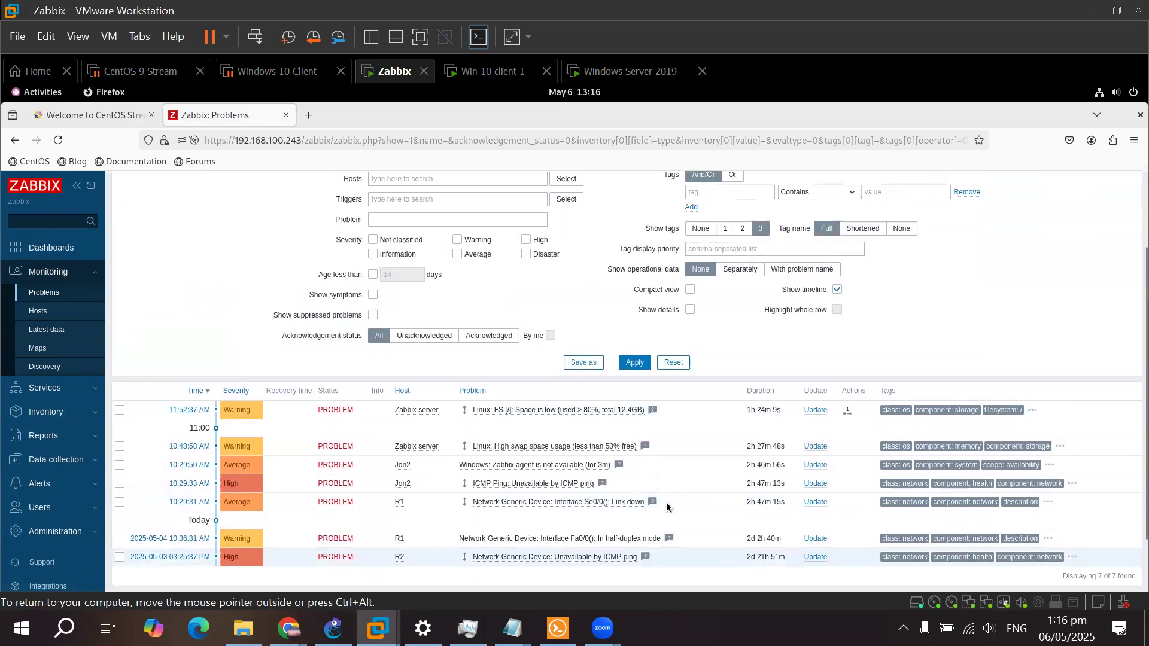
{"action": "scroll", "coordinate": [701, 518], "scroll_direction": "up", "scroll_amount": 1}
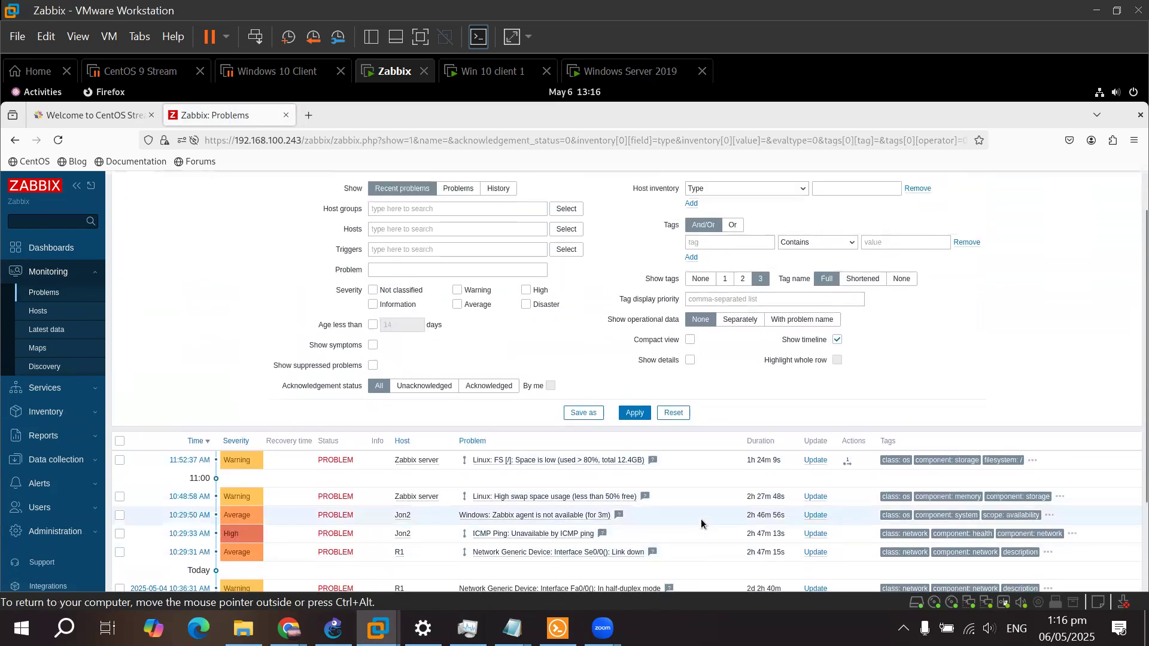
{"action": "scroll", "coordinate": [719, 361], "scroll_direction": "down", "scroll_amount": 1}
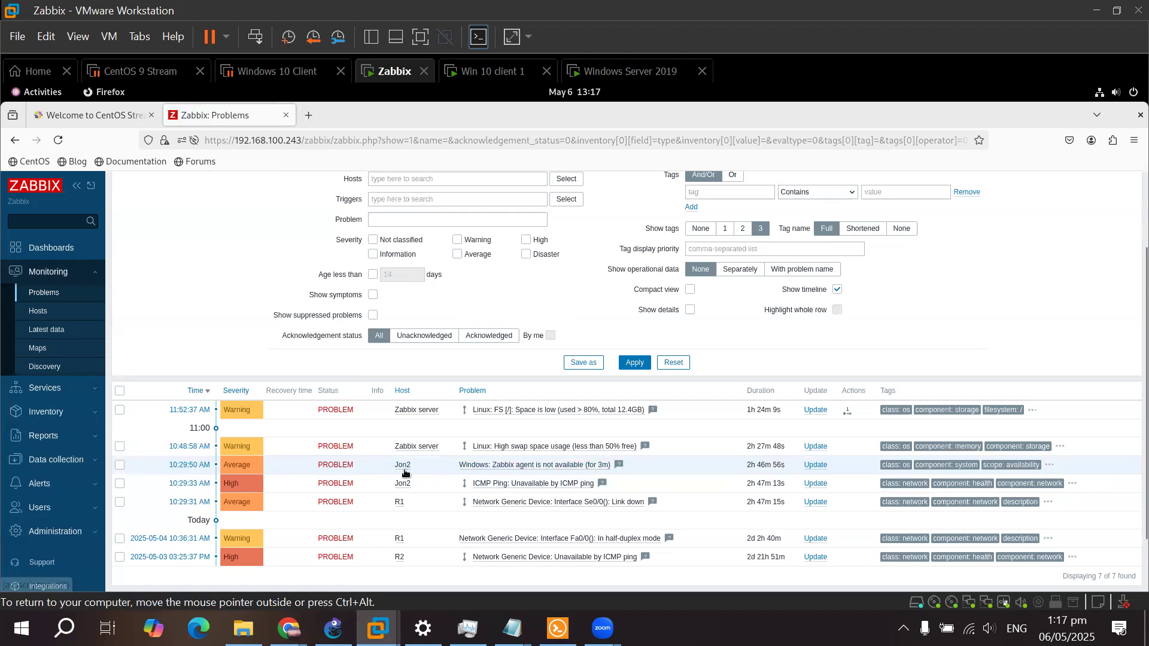
Stop the Win10Client1-1 node in the GNS3 topology, return to VMware, and dismiss the Removable Devices notice
{"action": "left_click", "coordinate": [333, 628]}
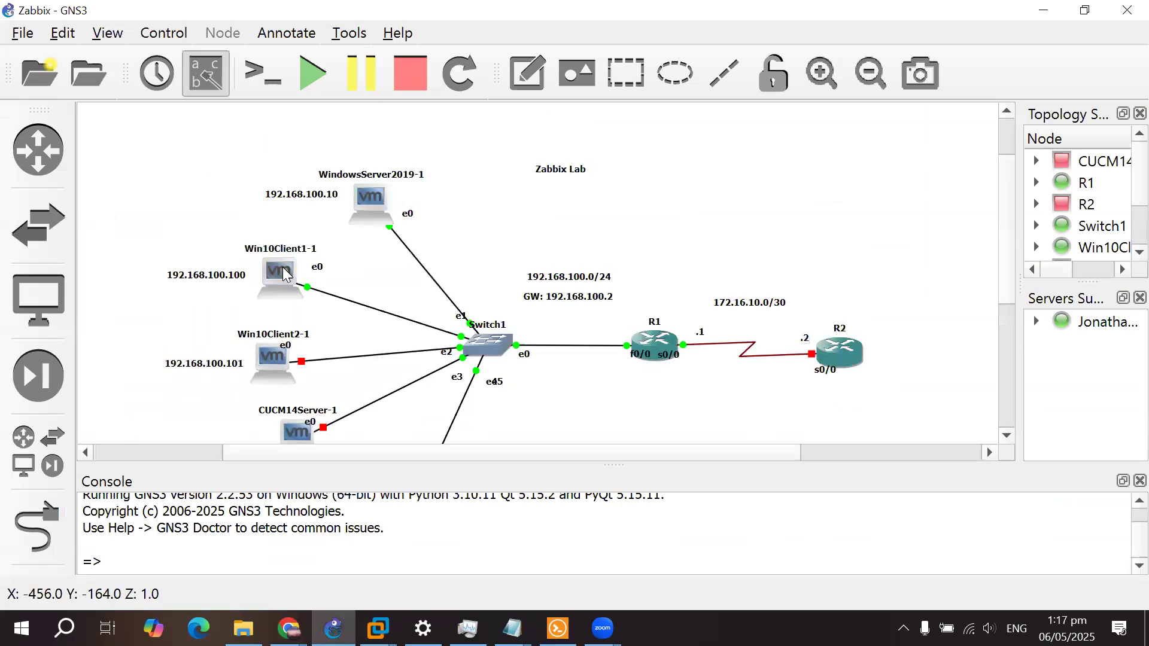
{"action": "right_click", "coordinate": [281, 306]}
{"action": "left_click", "coordinate": [358, 102]}
{"action": "left_click", "coordinate": [1035, 17]}
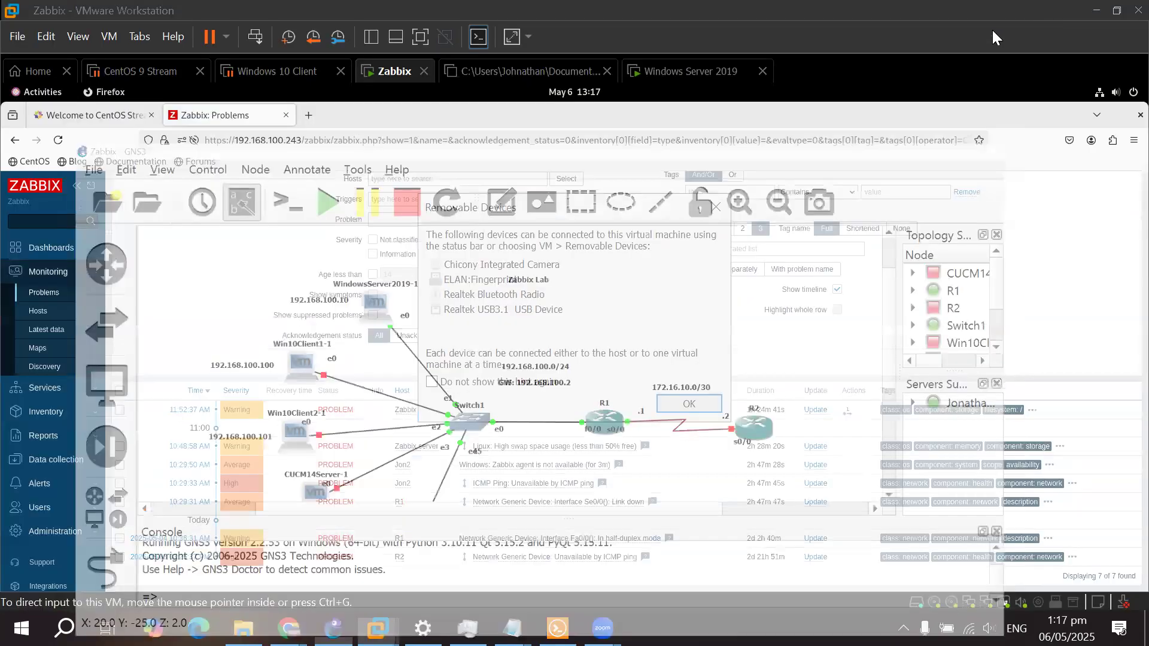
{"action": "left_click", "coordinate": [689, 403]}
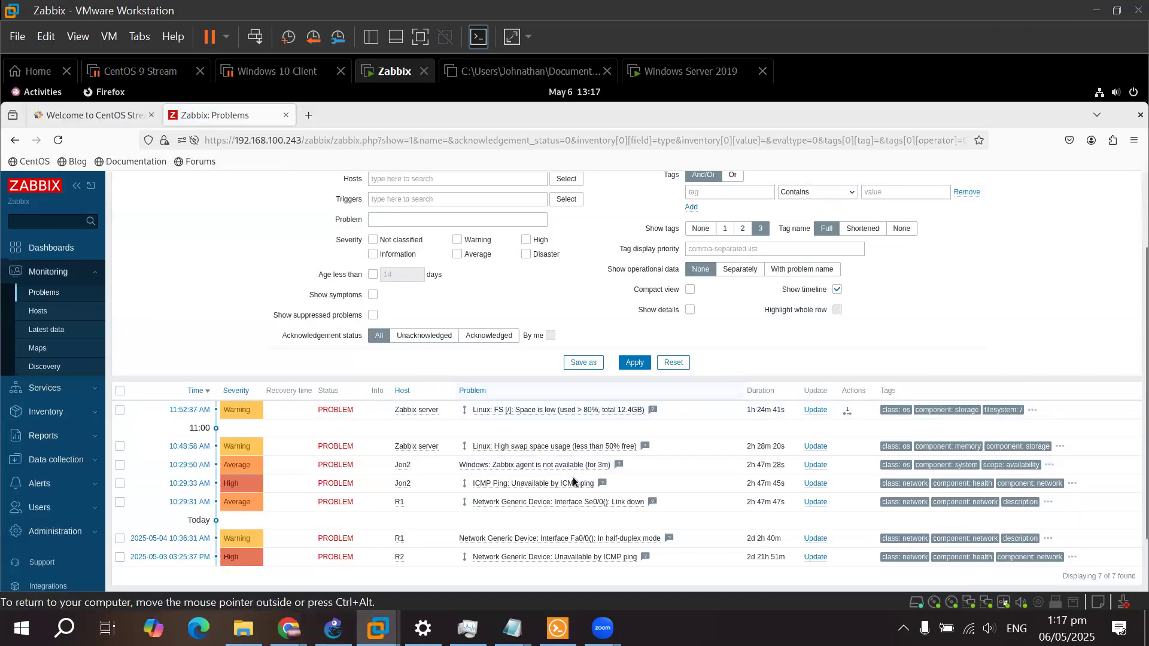
Check the current problems on the Zabbix dashboard and the newest emails in the Gmail inbox, and return to Zabbix
{"action": "left_click", "coordinate": [75, 246]}
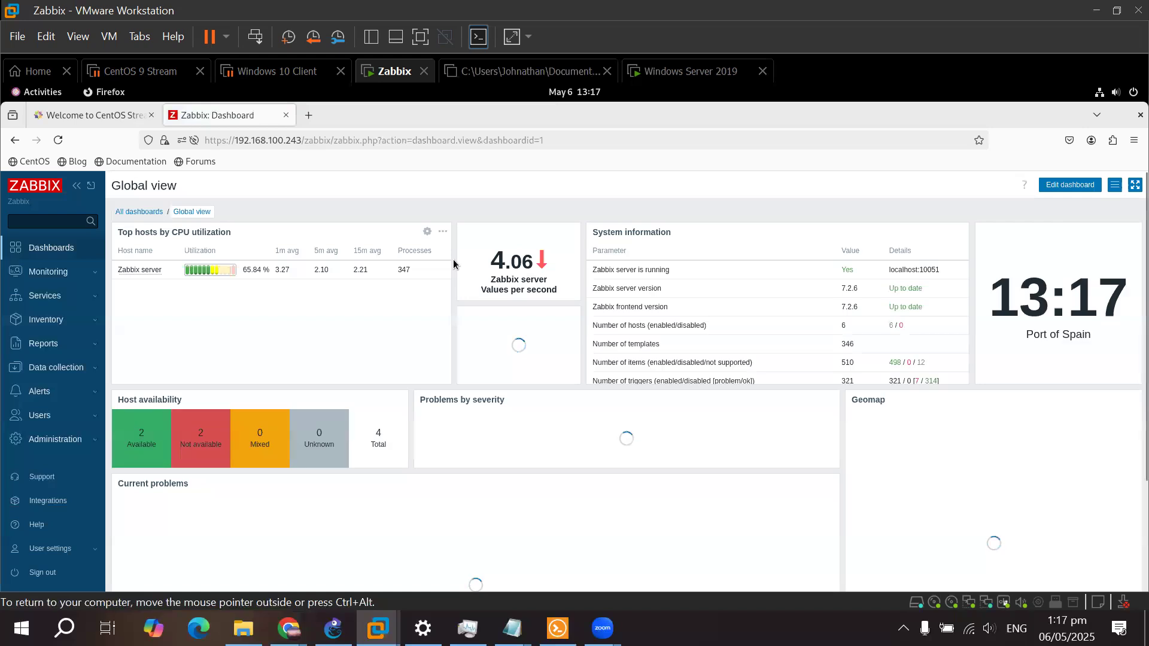
{"action": "scroll", "coordinate": [448, 275], "scroll_direction": "down", "scroll_amount": 2}
{"action": "scroll", "coordinate": [453, 264], "scroll_direction": "down", "scroll_amount": 2}
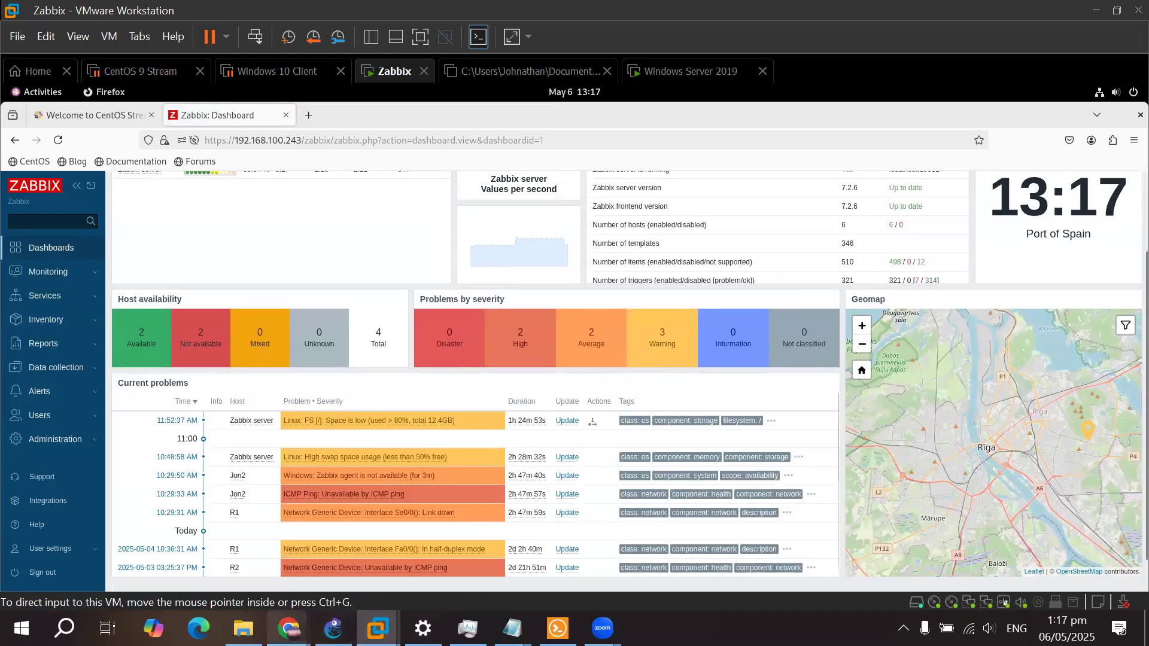
{"action": "mouse_move", "coordinate": [288, 627]}
{"action": "left_click", "coordinate": [359, 554]}
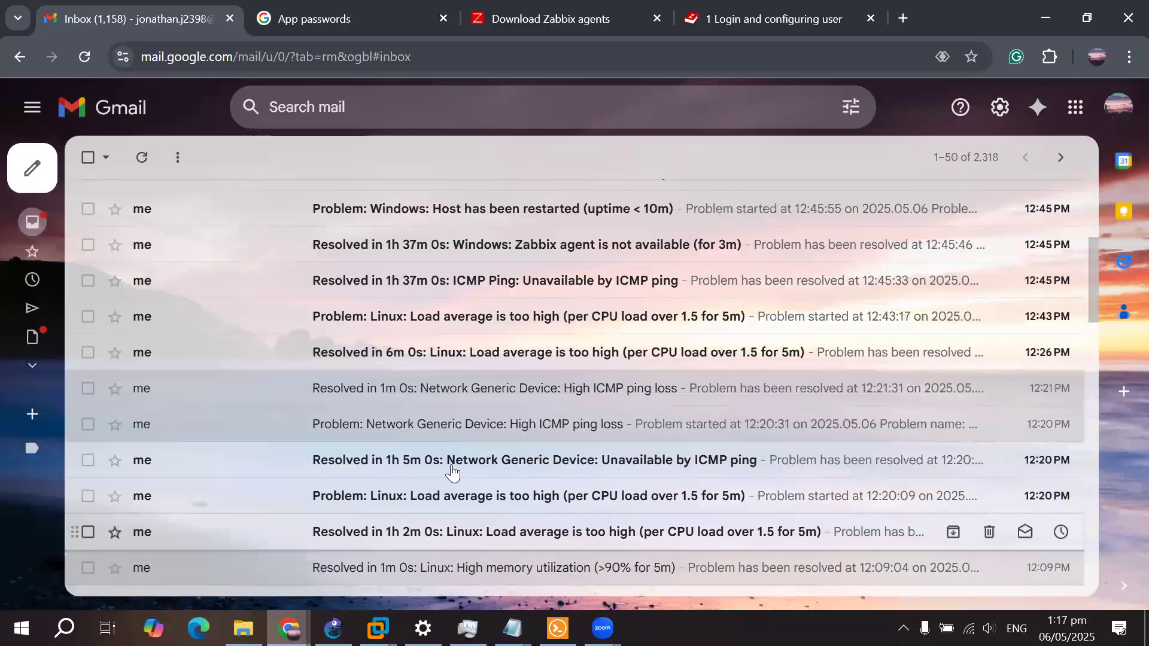
{"action": "scroll", "coordinate": [452, 473], "scroll_direction": "up", "scroll_amount": 5}
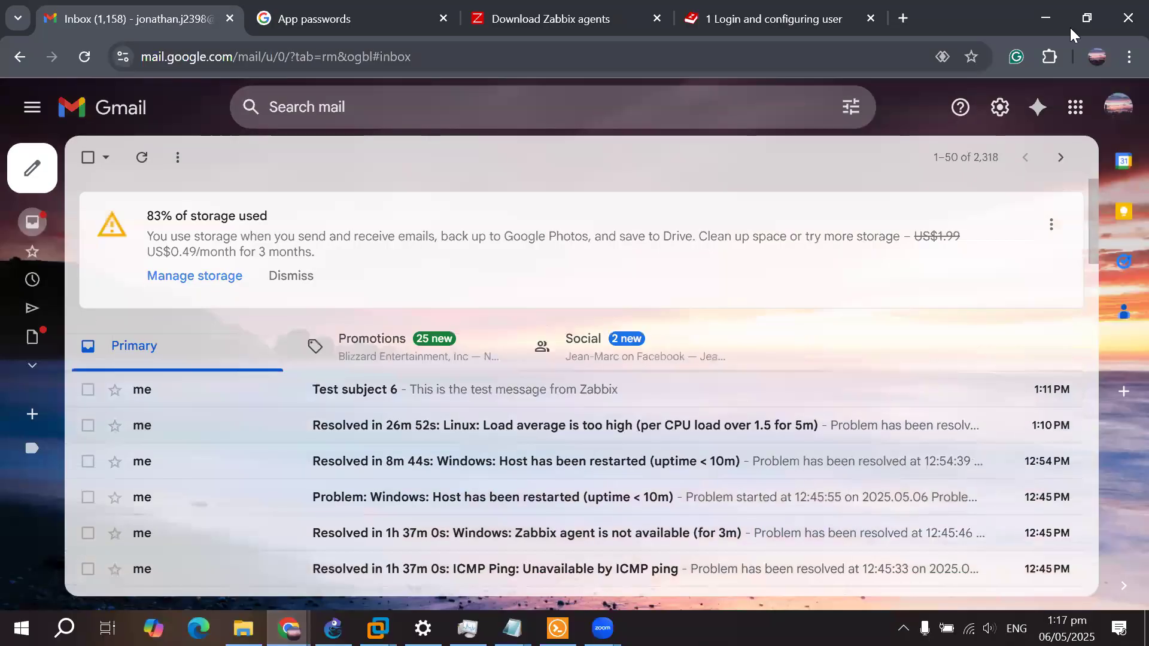
{"action": "left_click", "coordinate": [1056, 11]}
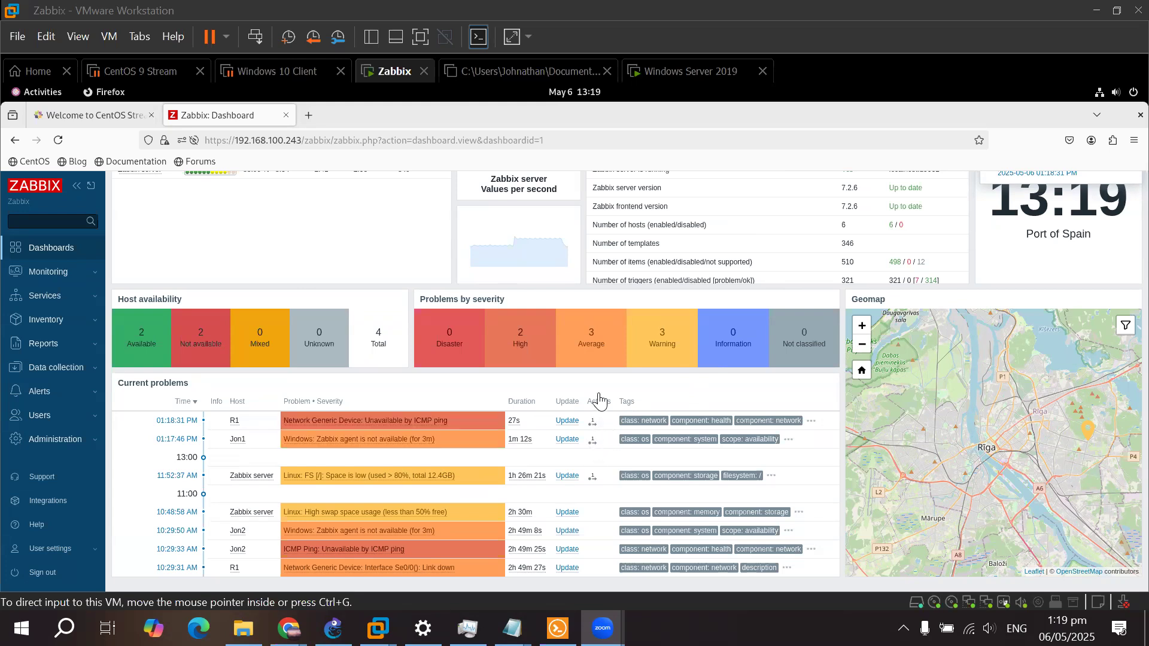
View the alert actions for Jon1's unavailable-agent problem, and read its matching 13:17:46 email in Gmail, highlighting the problem details
{"action": "left_click", "coordinate": [592, 443]}
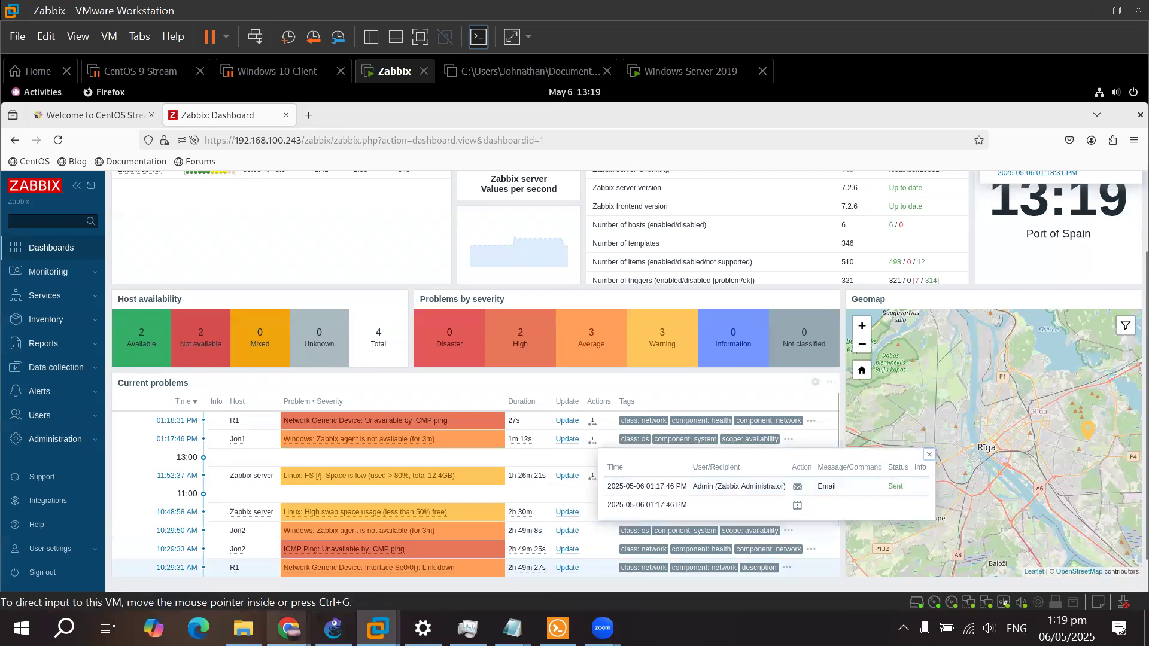
{"action": "mouse_move", "coordinate": [289, 628]}
{"action": "left_click", "coordinate": [389, 536]}
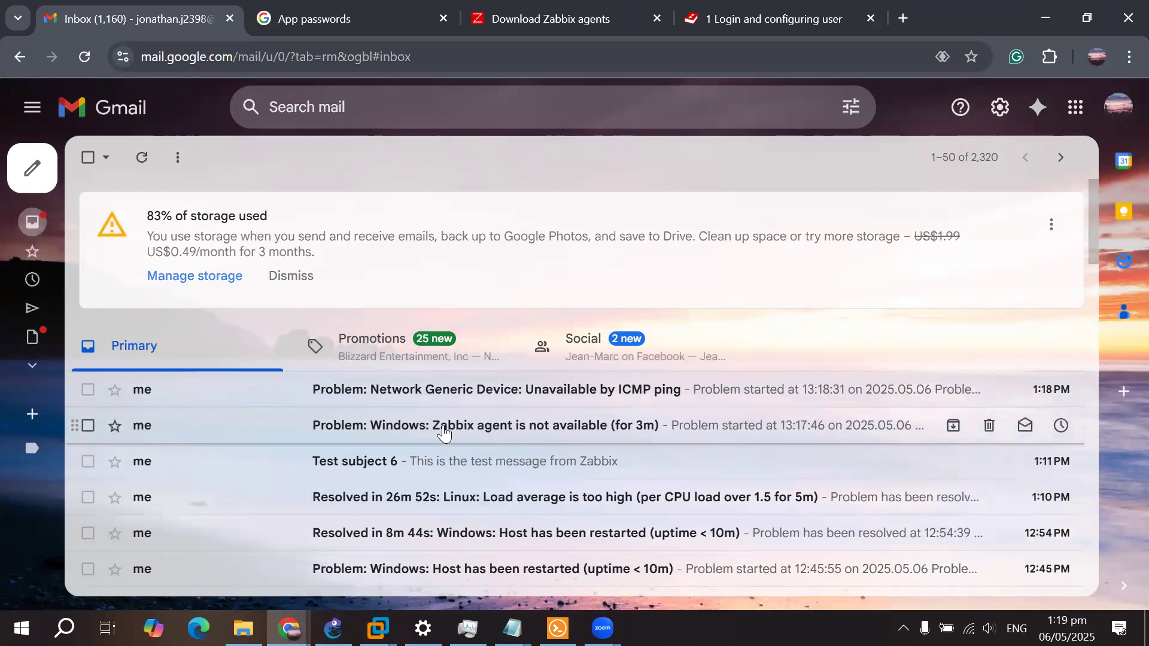
{"action": "left_click", "coordinate": [517, 432]}
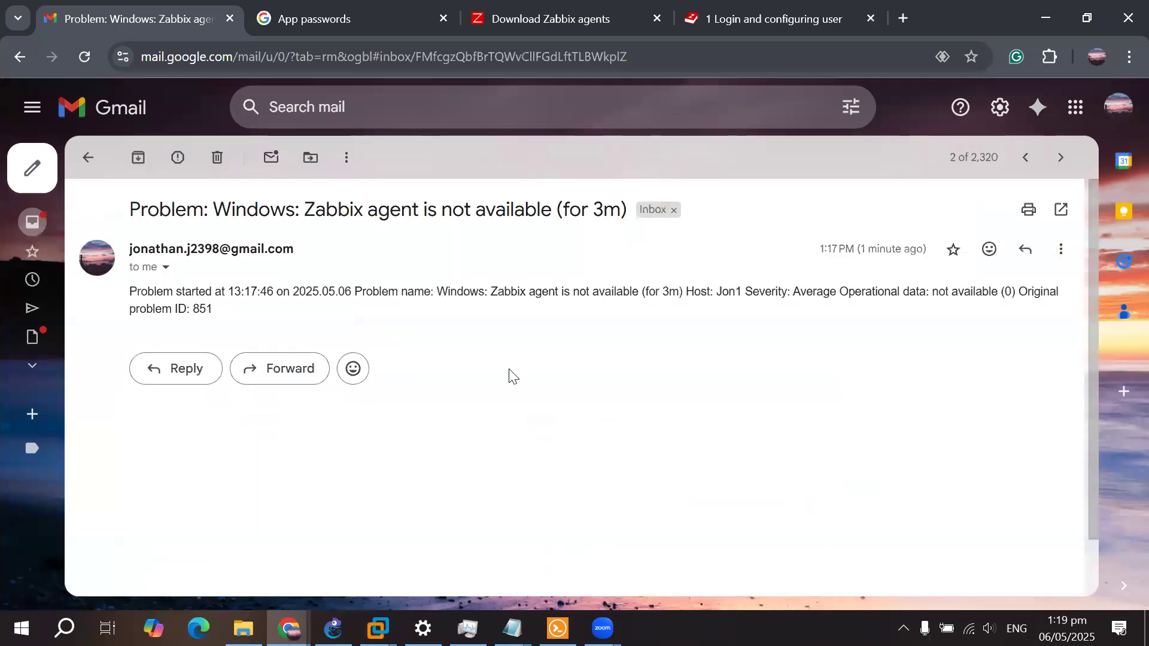
{"action": "left_click_drag", "start_coordinate": [464, 295], "coordinate": [799, 307]}
{"action": "left_click", "coordinate": [735, 298]}
Check the client nodes in the GNS3 topology and return to the current problems on the Zabbix dashboard
{"action": "left_click", "coordinate": [333, 628]}
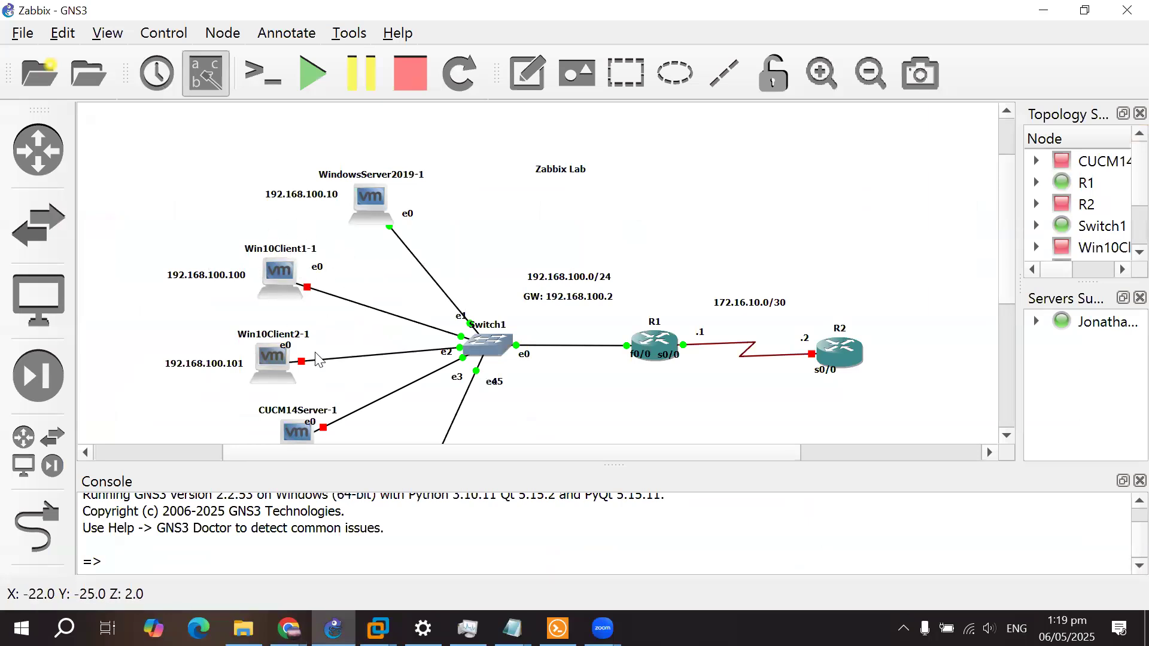
{"action": "left_click", "coordinate": [377, 629]}
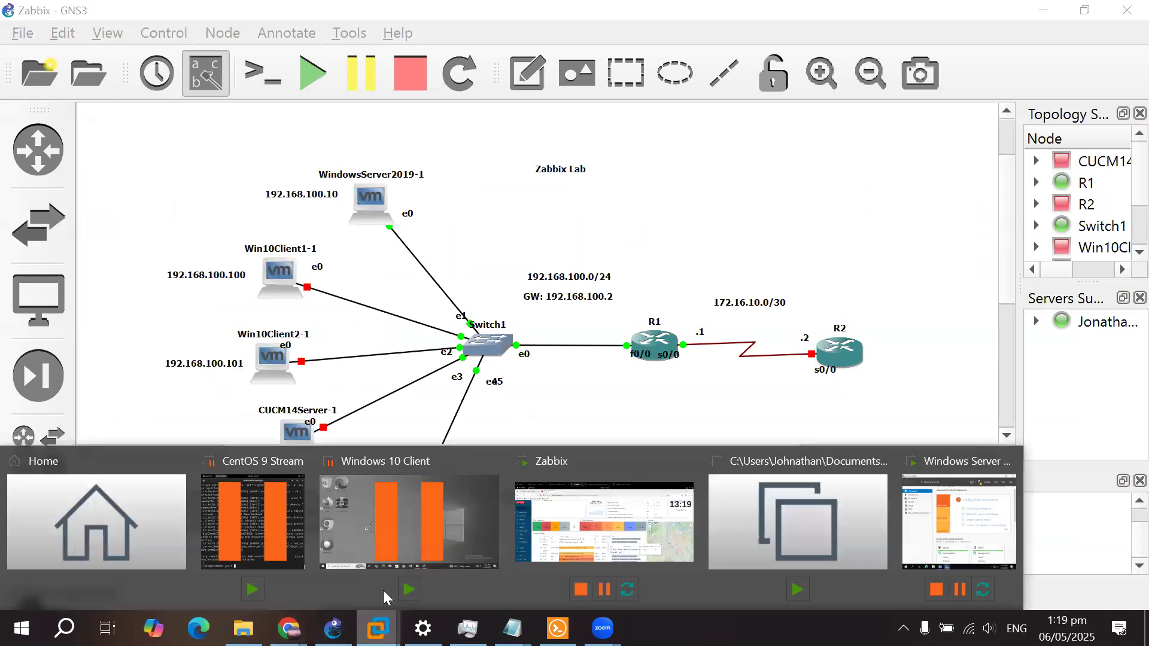
{"action": "left_click", "coordinate": [576, 522]}
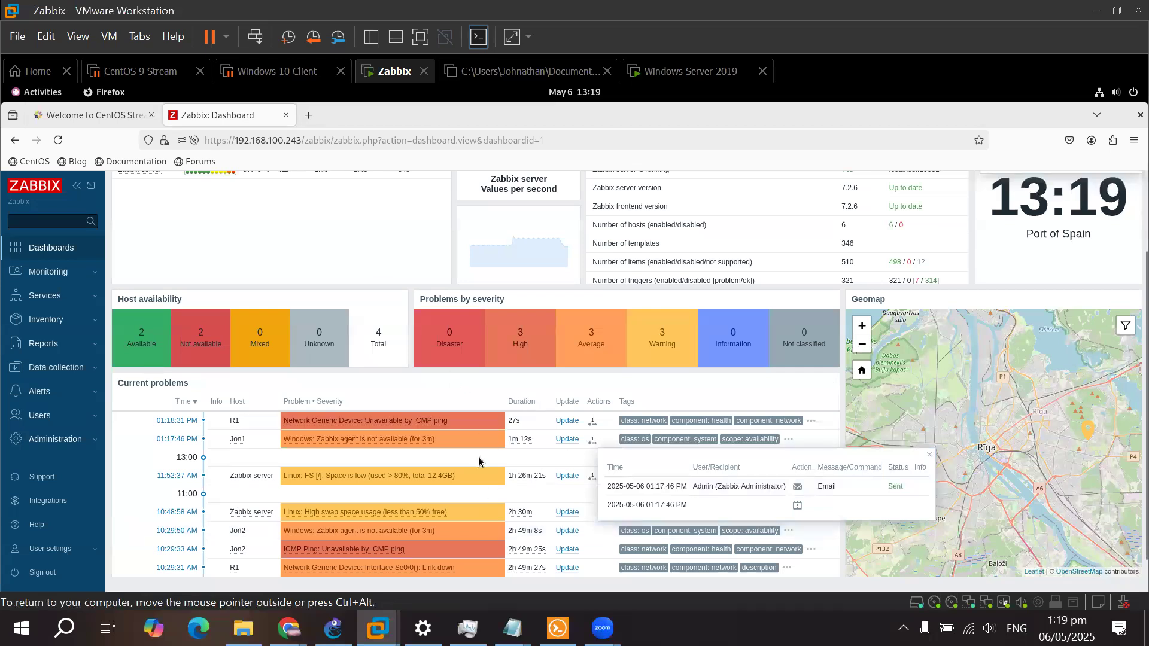
Check R1's ICMP ping problem on the Zabbix dashboard and read its matching 13:18:31 email in Gmail, highlighting the host
{"action": "scroll", "coordinate": [243, 427], "scroll_direction": "down", "scroll_amount": 1}
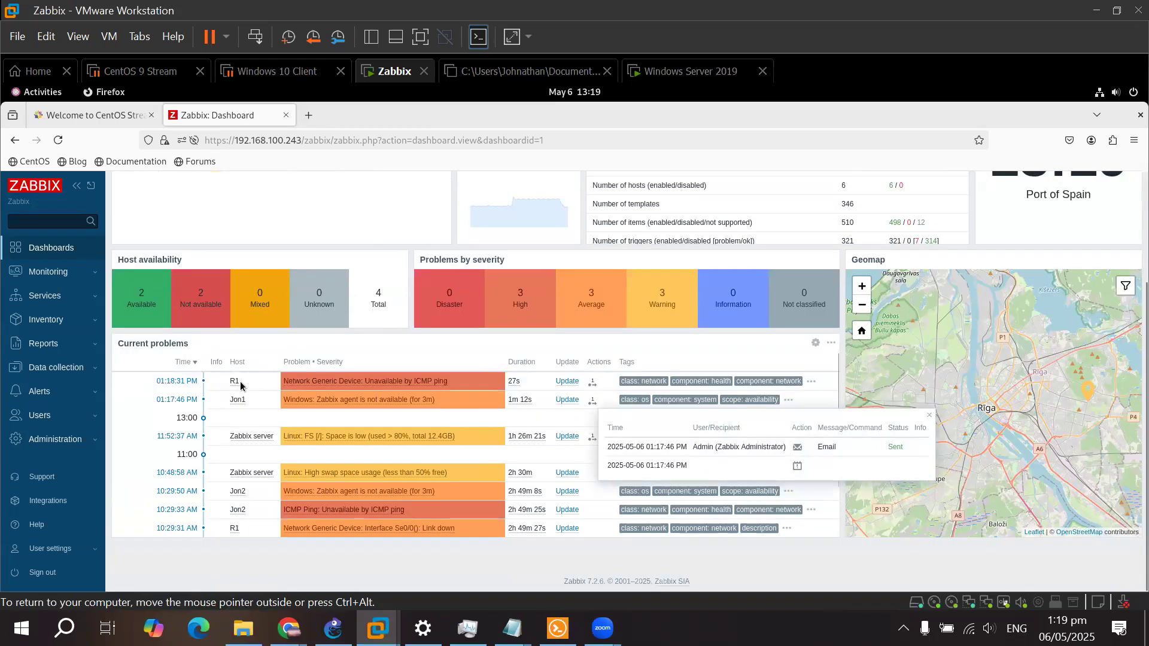
{"action": "left_click", "coordinate": [595, 387]}
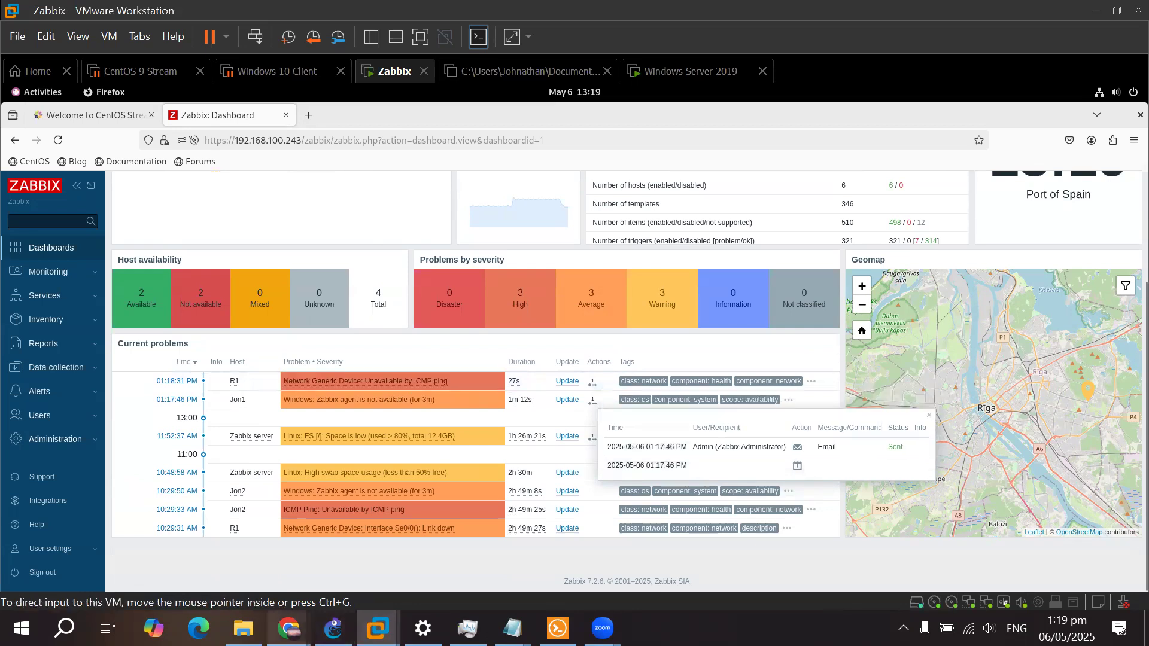
{"action": "mouse_move", "coordinate": [288, 627]}
{"action": "left_click", "coordinate": [358, 560]}
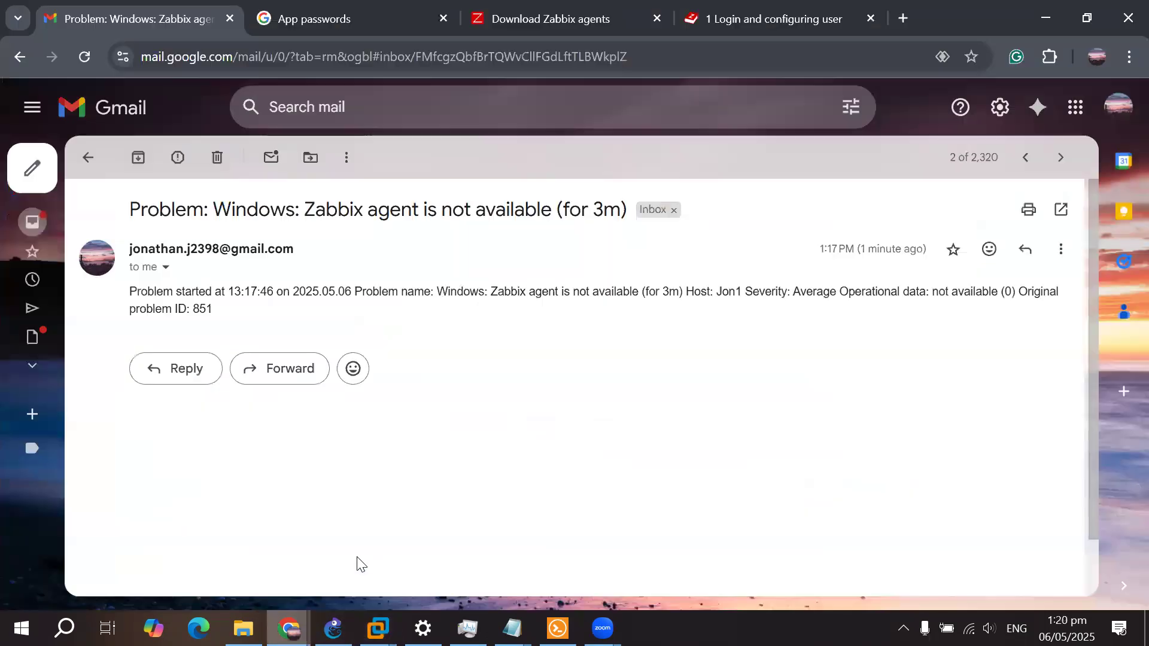
{"action": "left_click", "coordinate": [89, 159]}
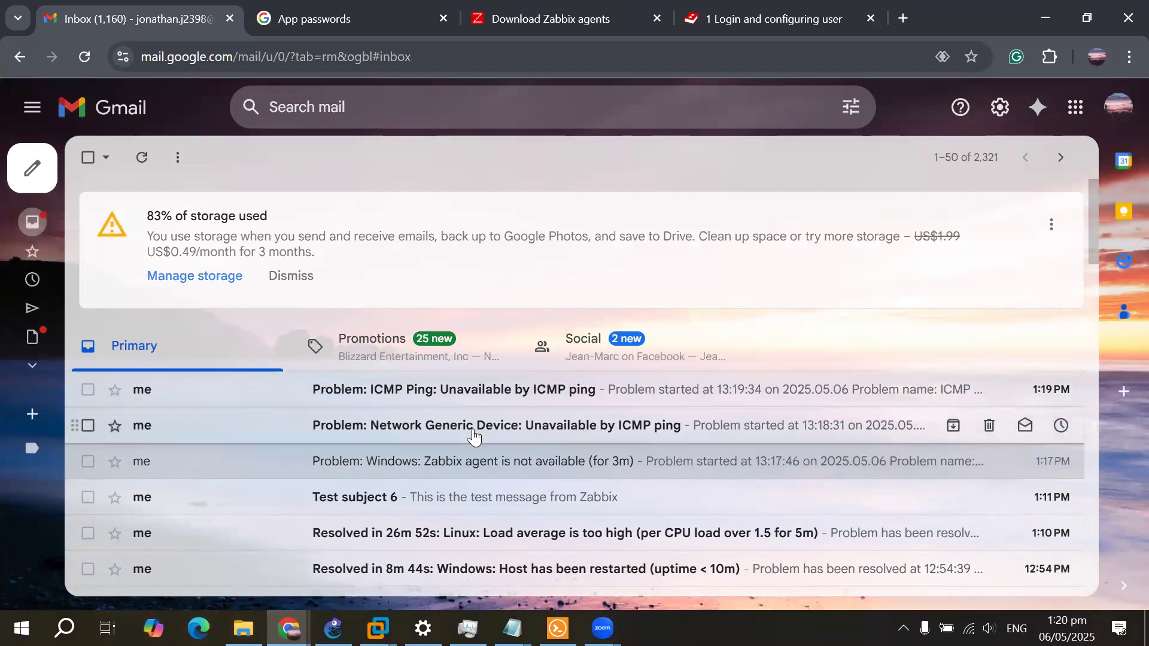
{"action": "left_click", "coordinate": [657, 433]}
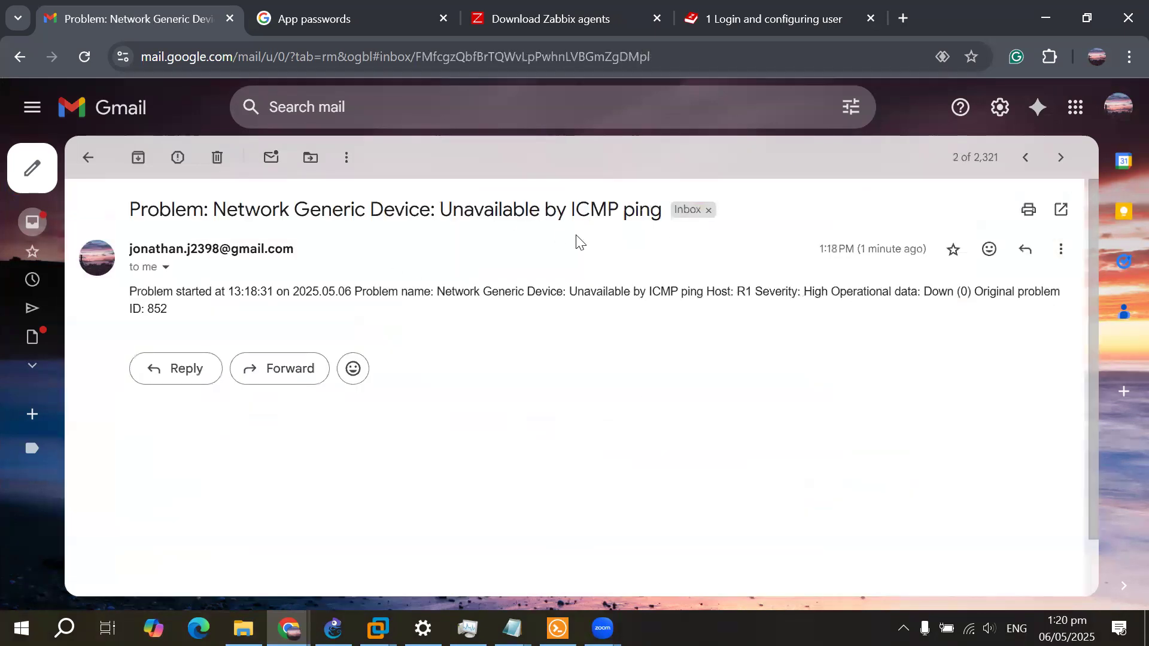
{"action": "left_click_drag", "start_coordinate": [752, 294], "coordinate": [708, 293]}
{"action": "left_click", "coordinate": [759, 352]}
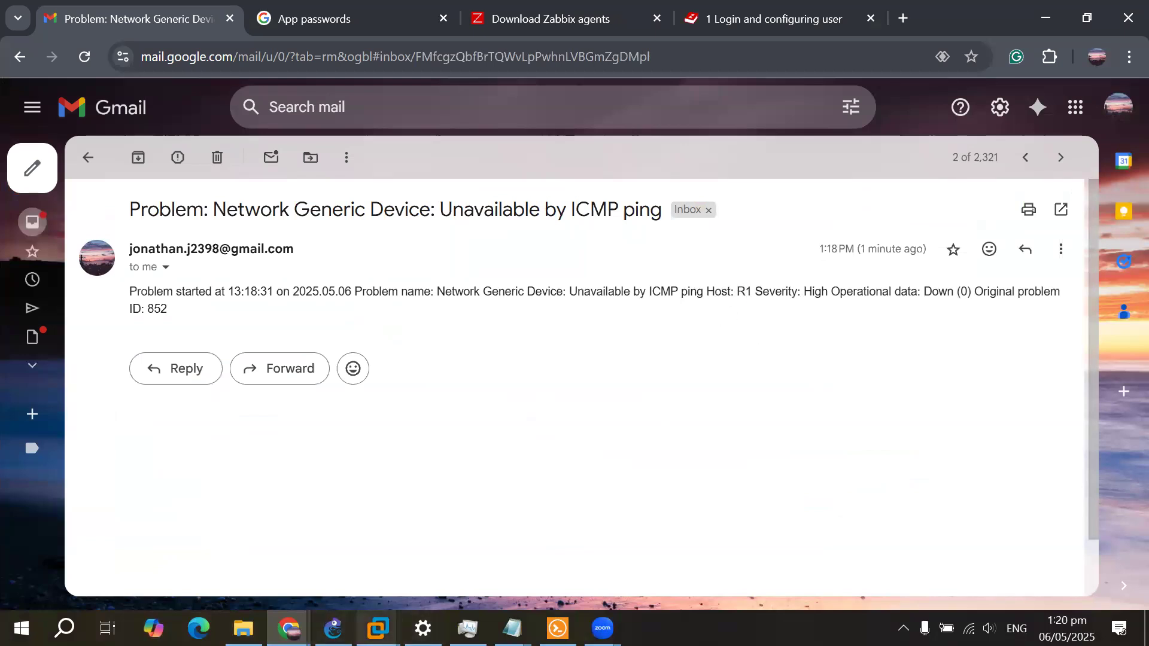
Review R1's FastEthernet0/0 shutdown in the Solar-PuTTY console and return to the Zabbix dashboard
{"action": "left_click", "coordinate": [622, 514]}
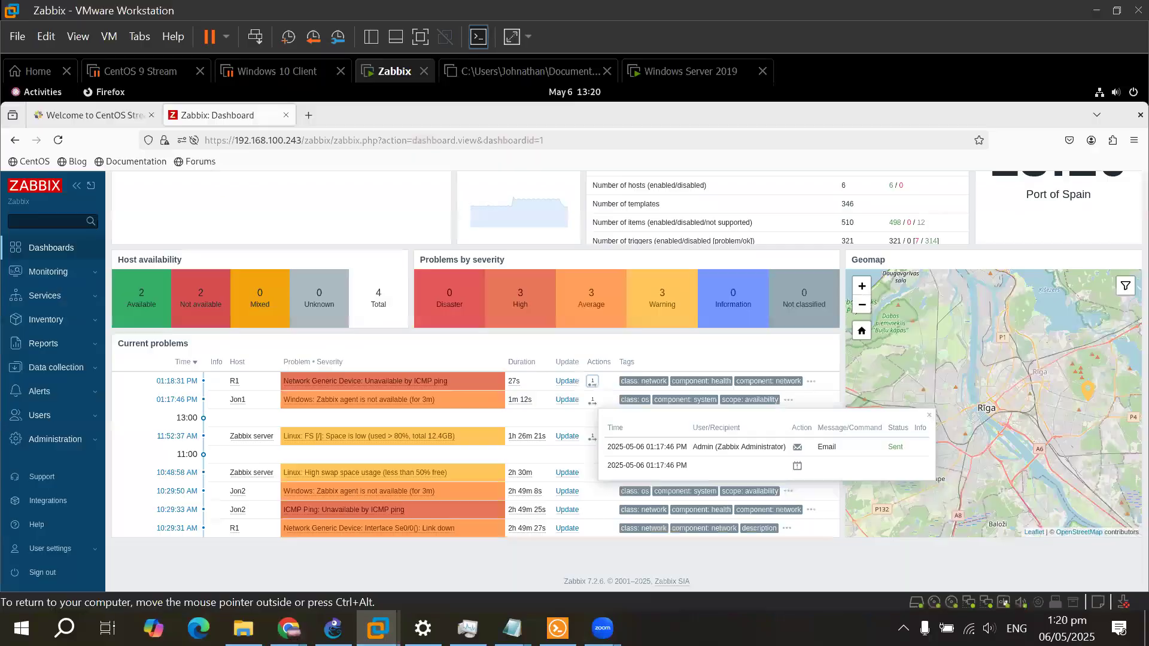
{"action": "left_click", "coordinate": [558, 628]}
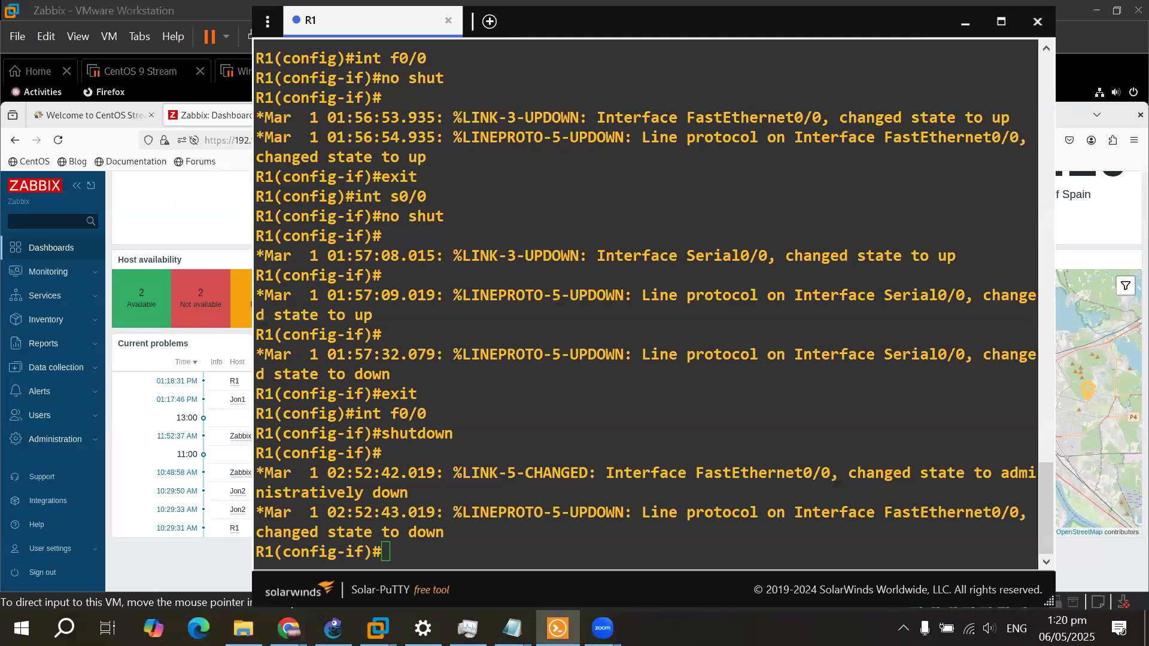
{"action": "key", "text": "alt+Tab"}
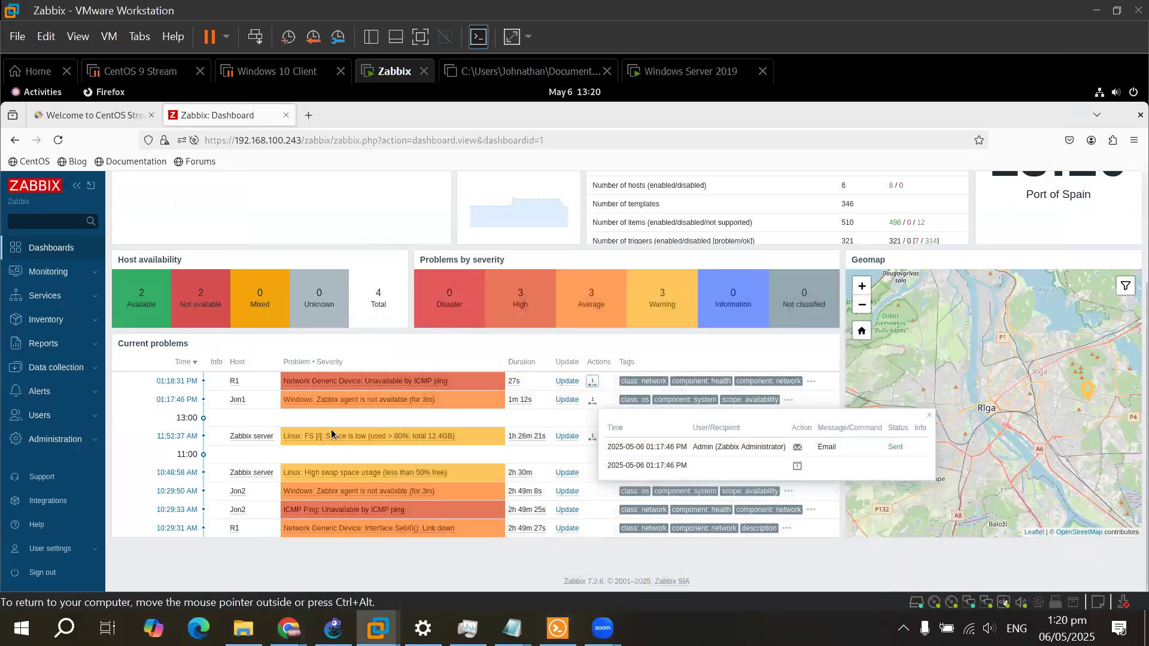
Read Jon1's 13:19:34 ICMP ping problem email in Gmail, go back to the inbox, and return to the Zabbix dashboard
{"action": "mouse_move", "coordinate": [289, 628]}
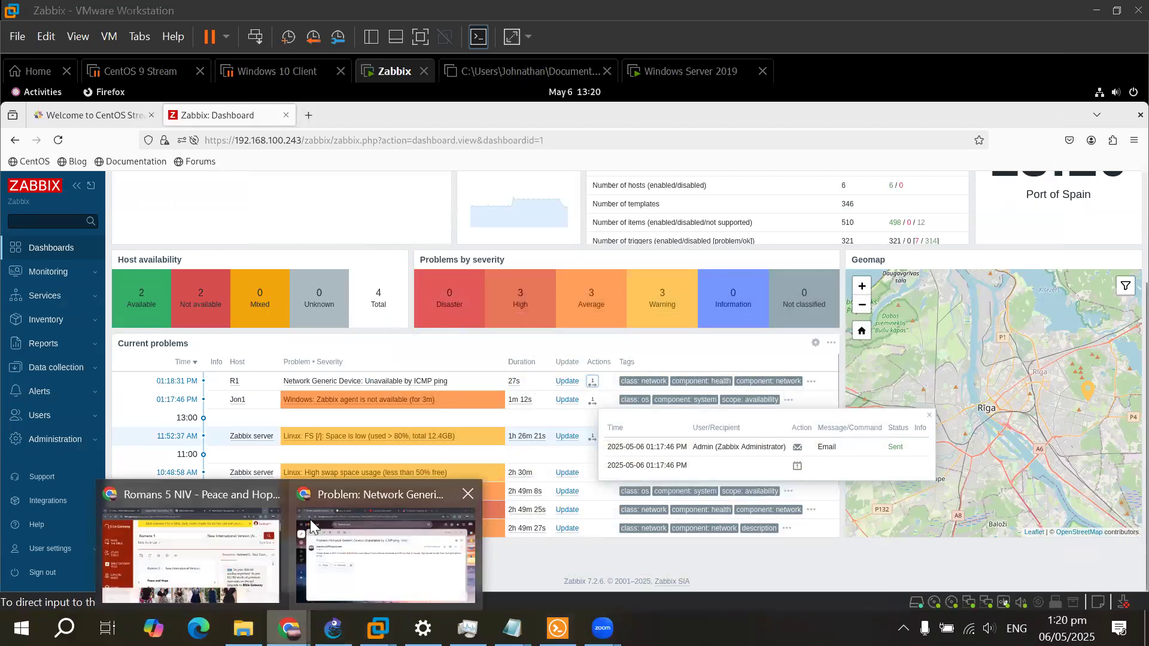
{"action": "left_click", "coordinate": [371, 559]}
{"action": "left_click", "coordinate": [85, 159]}
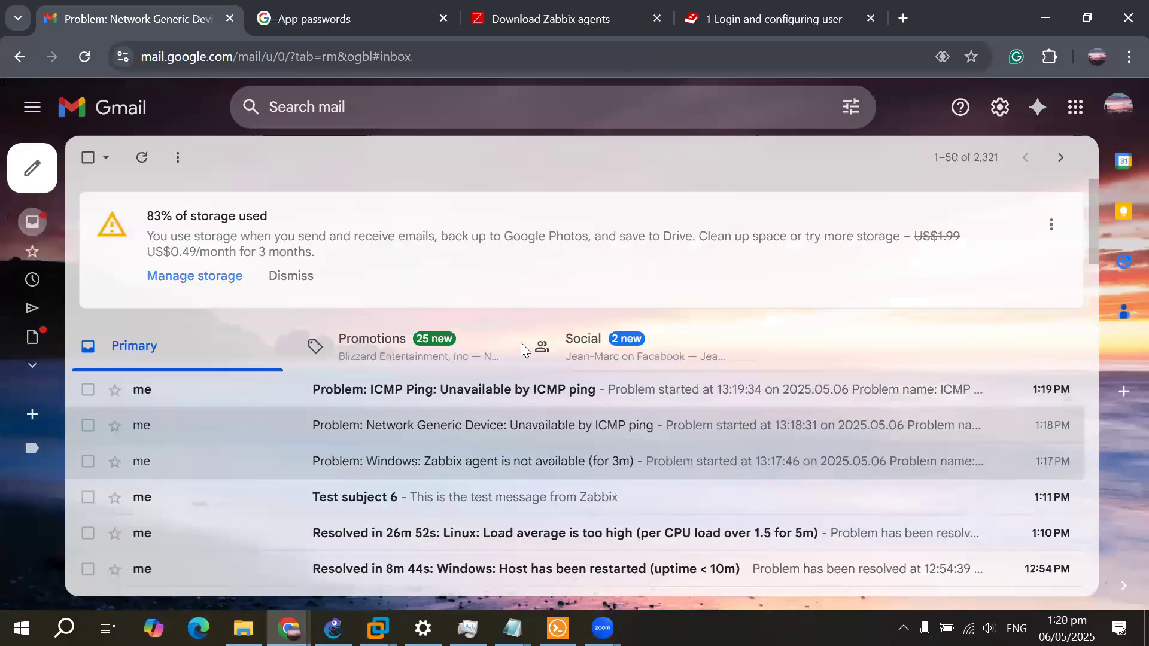
{"action": "left_click", "coordinate": [534, 397]}
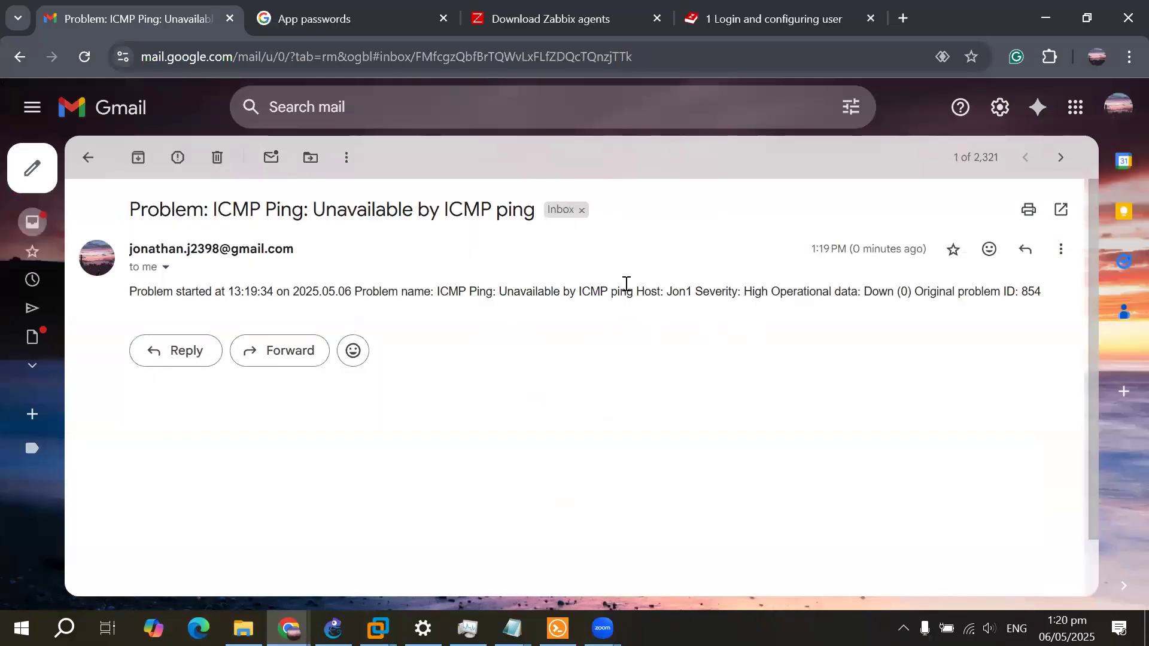
{"action": "mouse_move", "coordinate": [669, 294]}
{"action": "left_mouse_down"}
{"action": "mouse_move", "coordinate": [700, 294]}
{"action": "mouse_move", "coordinate": [641, 293]}
{"action": "mouse_move", "coordinate": [692, 296]}
{"action": "mouse_move", "coordinate": [670, 295]}
{"action": "left_mouse_up"}
{"action": "left_click", "coordinate": [88, 157]}
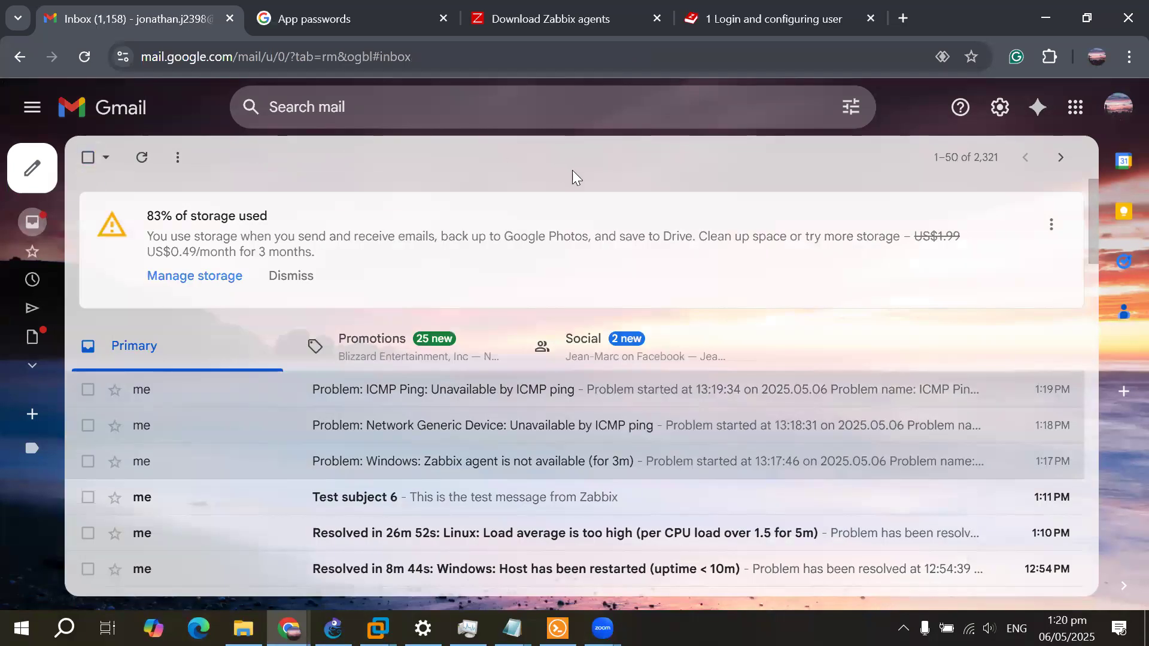
{"action": "left_click", "coordinate": [377, 627]}
{"action": "left_click", "coordinate": [598, 530]}
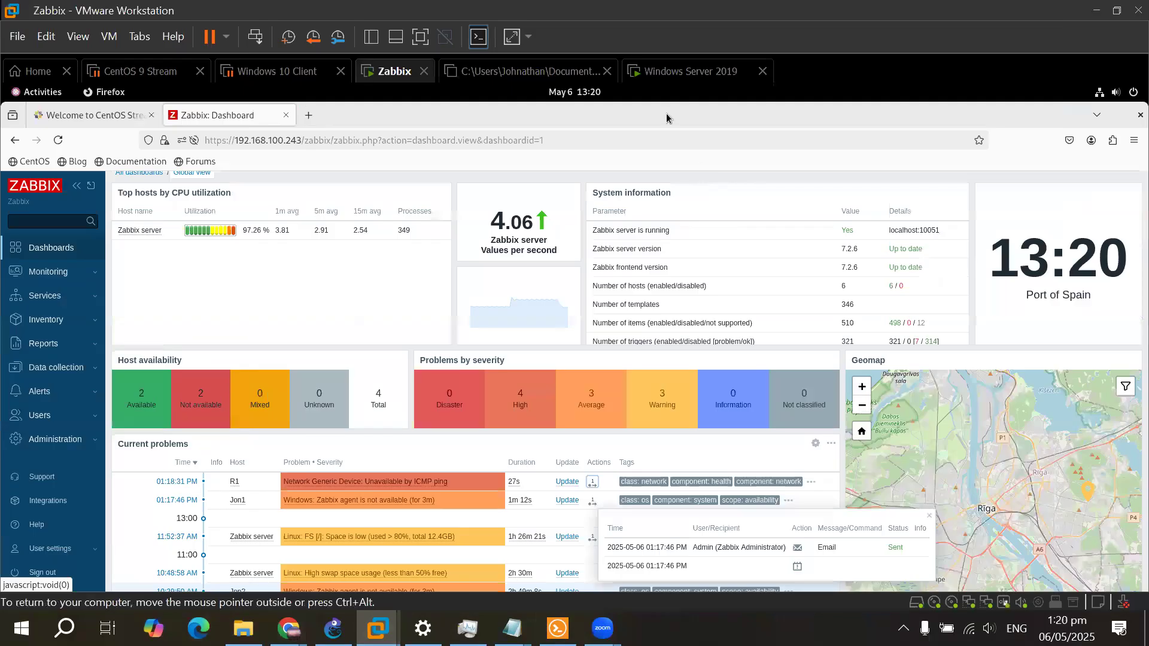